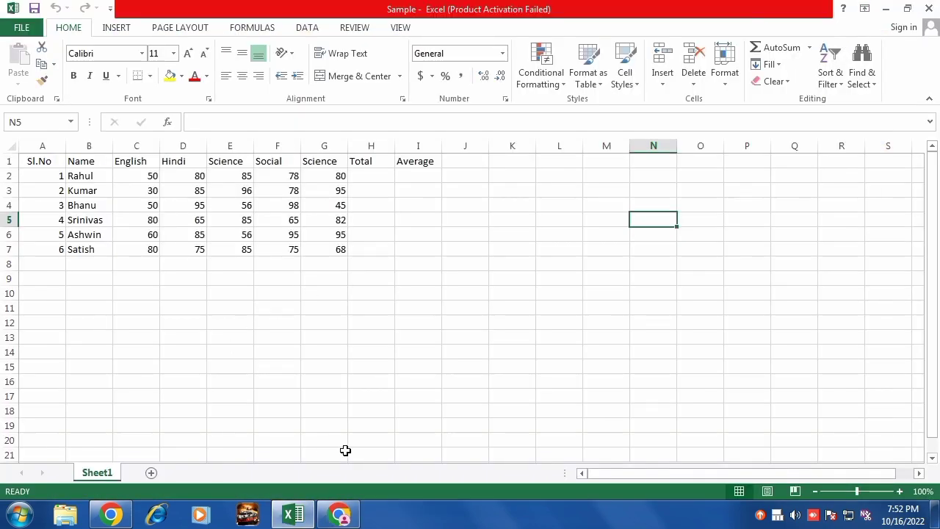
Step: Minimize the Sample workbook, search the installed programs for "exce", launch Excel 2013 and maximize its blank workbook window
{"action": "left_click", "coordinate": [887, 8]}
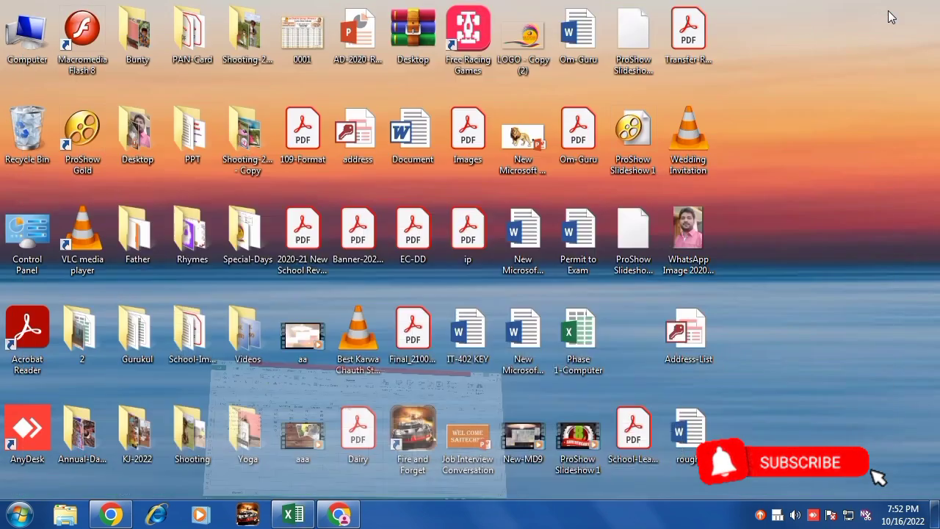
{"action": "left_click", "coordinate": [19, 514]}
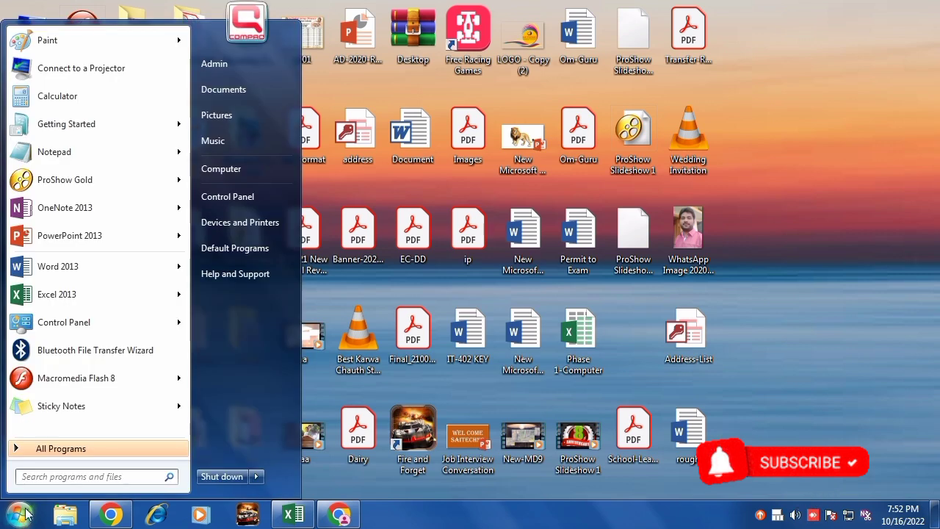
{"action": "left_click", "coordinate": [62, 475]}
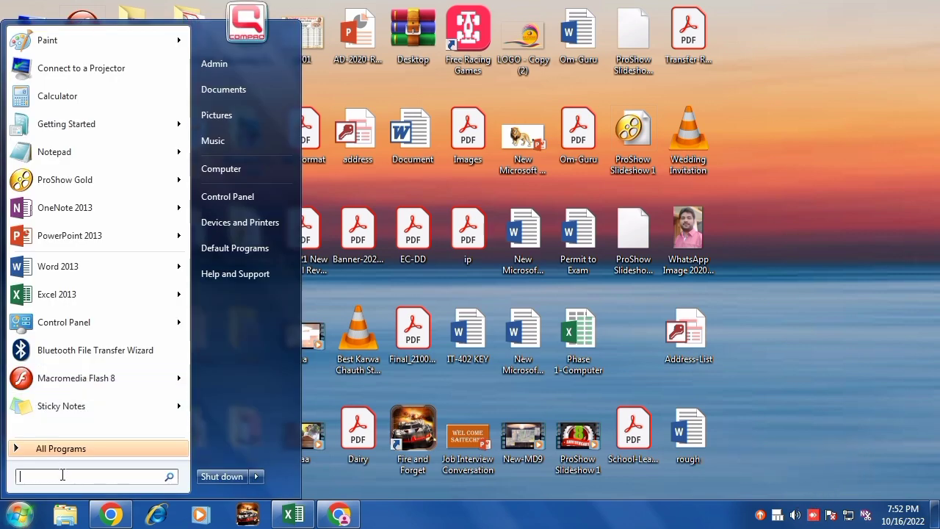
{"action": "type", "text": "exce"}
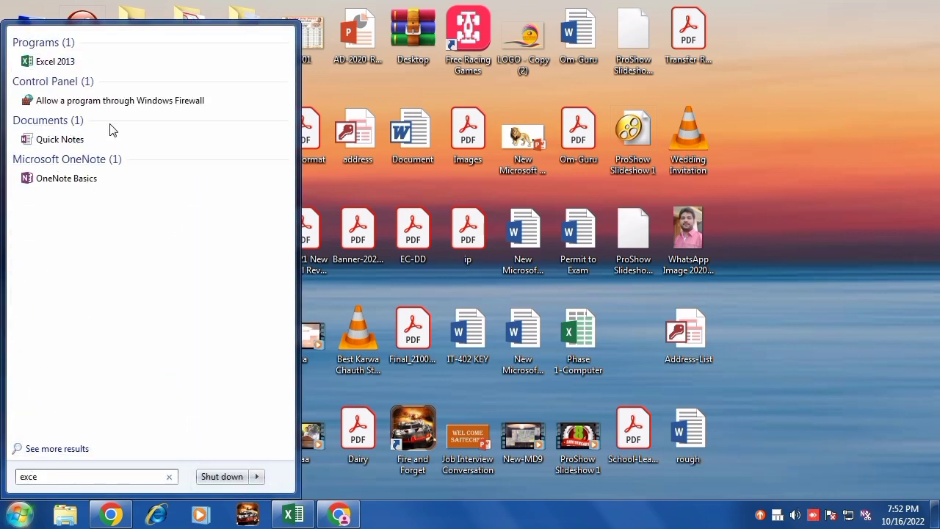
{"action": "left_click", "coordinate": [75, 62]}
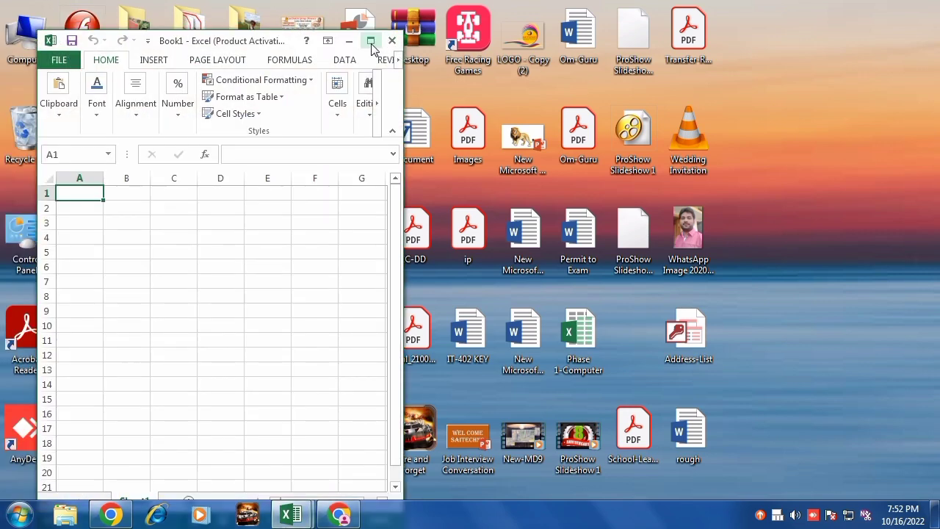
{"action": "left_click", "coordinate": [371, 42]}
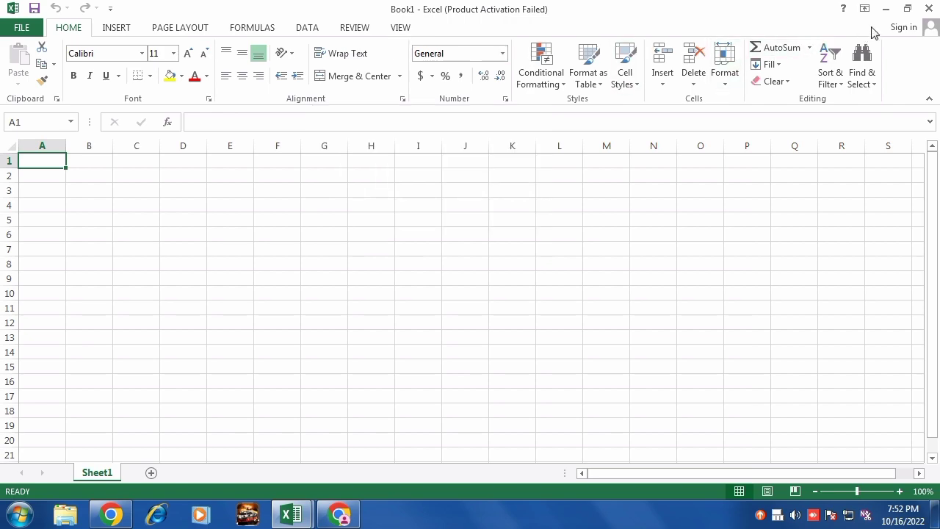
Step: Close the blank workbook and bring the Sample workbook back to the front
{"action": "left_click", "coordinate": [929, 10]}
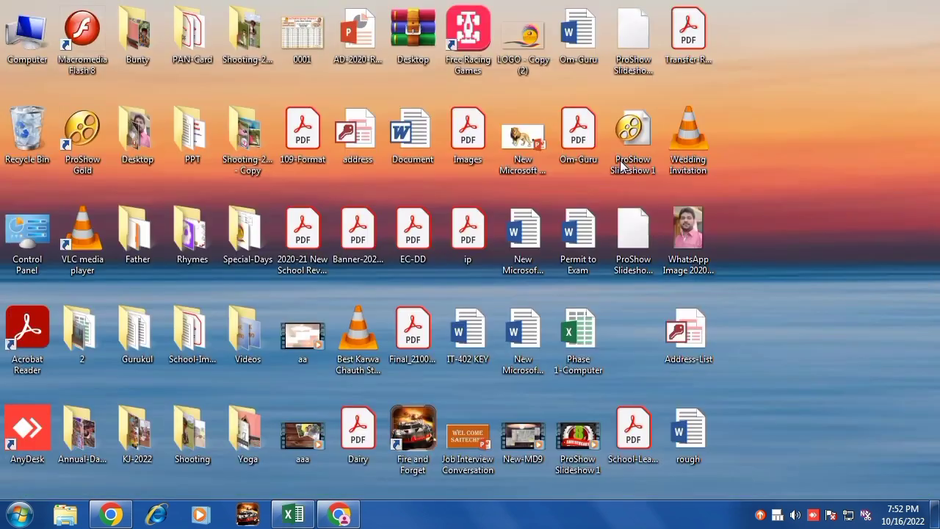
{"action": "left_click", "coordinate": [293, 516]}
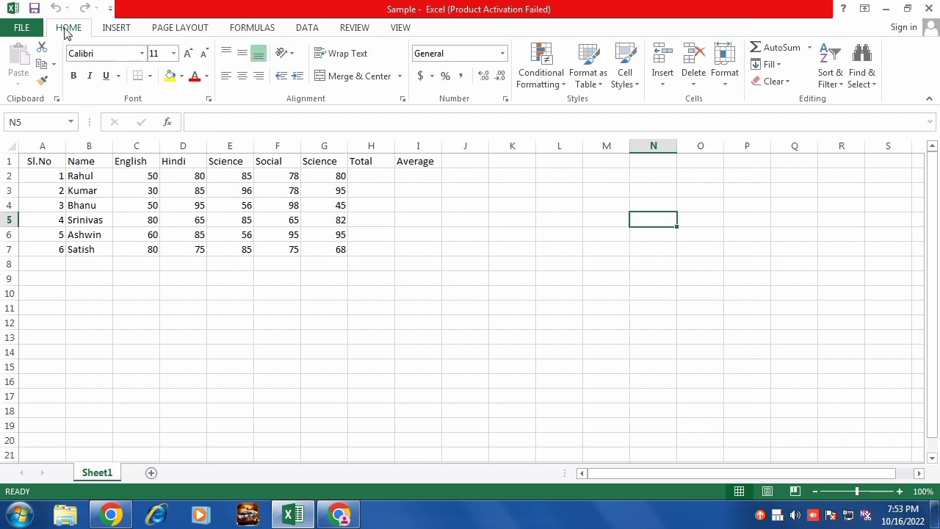
{"action": "left_click", "coordinate": [116, 31]}
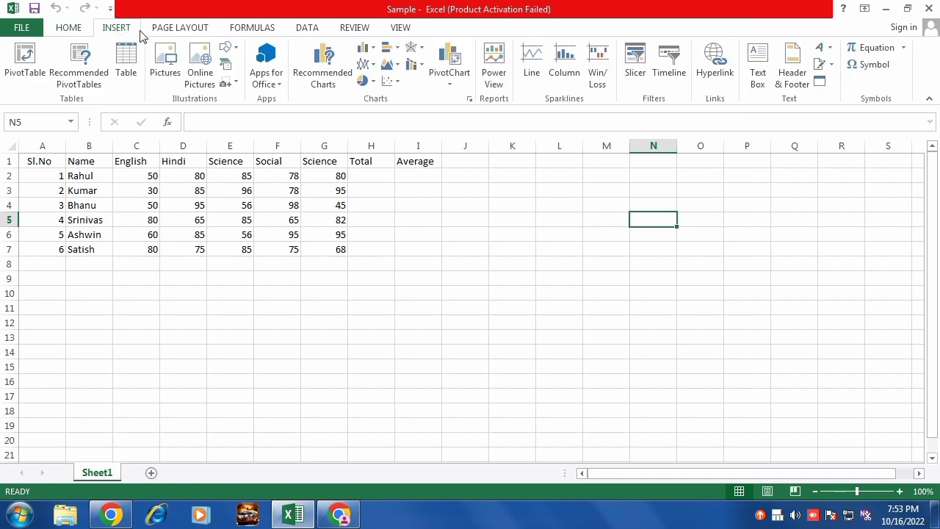
{"action": "left_click", "coordinate": [161, 33]}
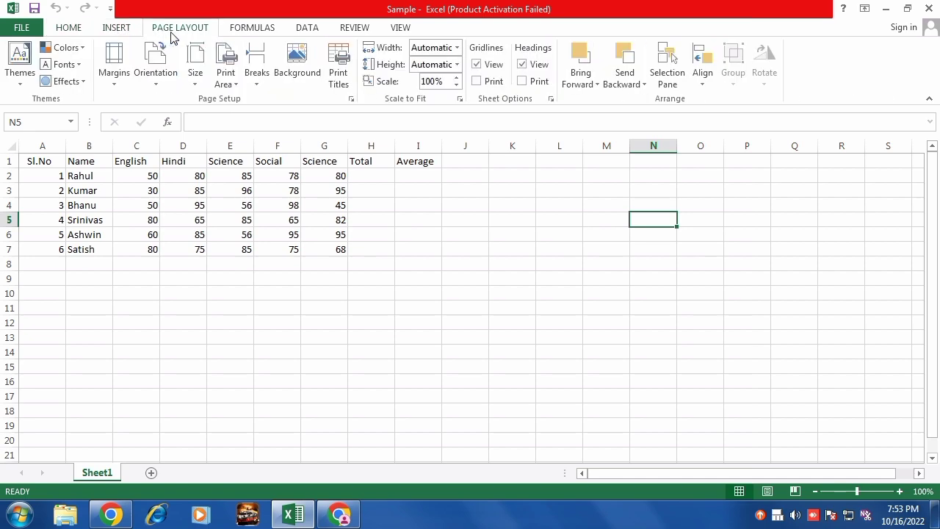
{"action": "left_click", "coordinate": [253, 32]}
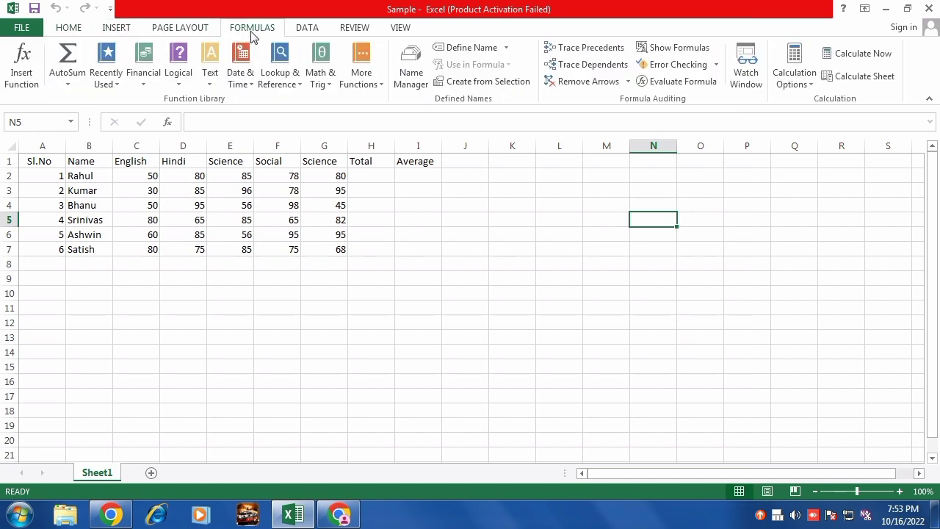
{"action": "left_click", "coordinate": [307, 29]}
{"action": "left_click", "coordinate": [400, 30]}
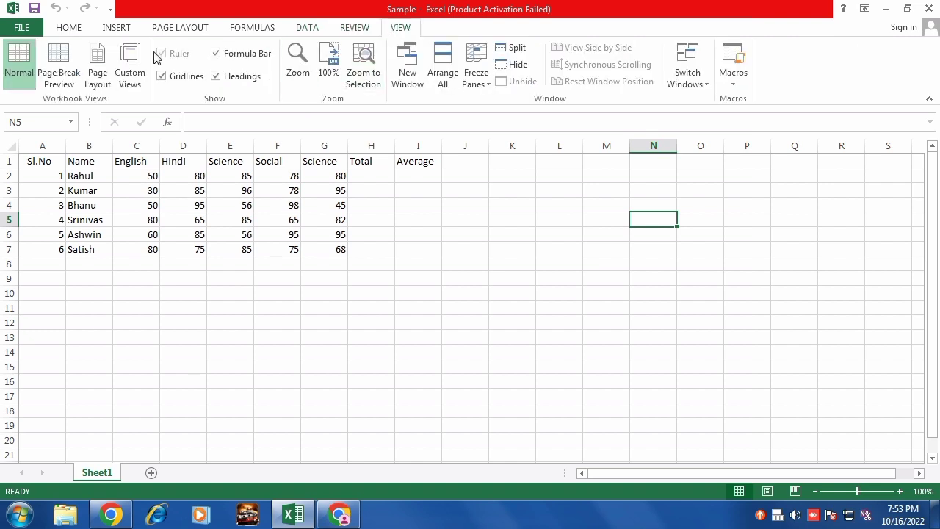
{"action": "left_click", "coordinate": [112, 29]}
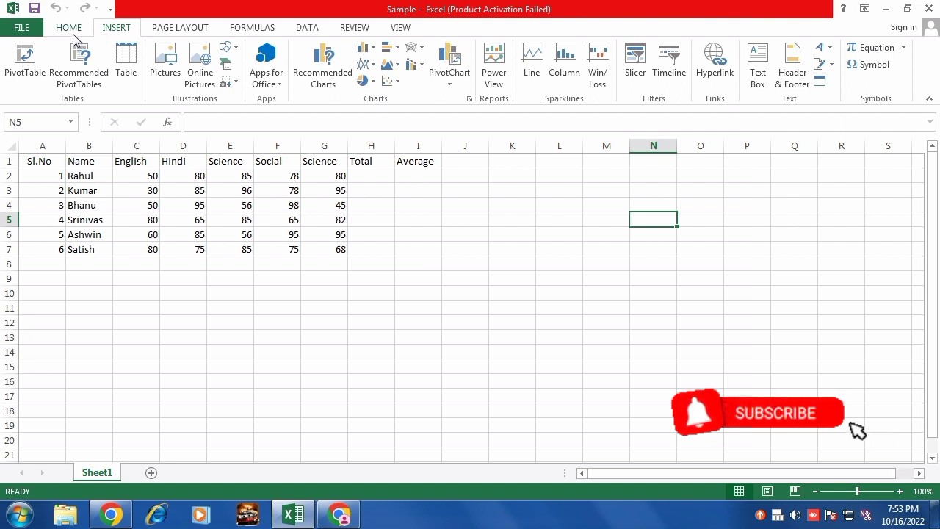
{"action": "left_click", "coordinate": [72, 33]}
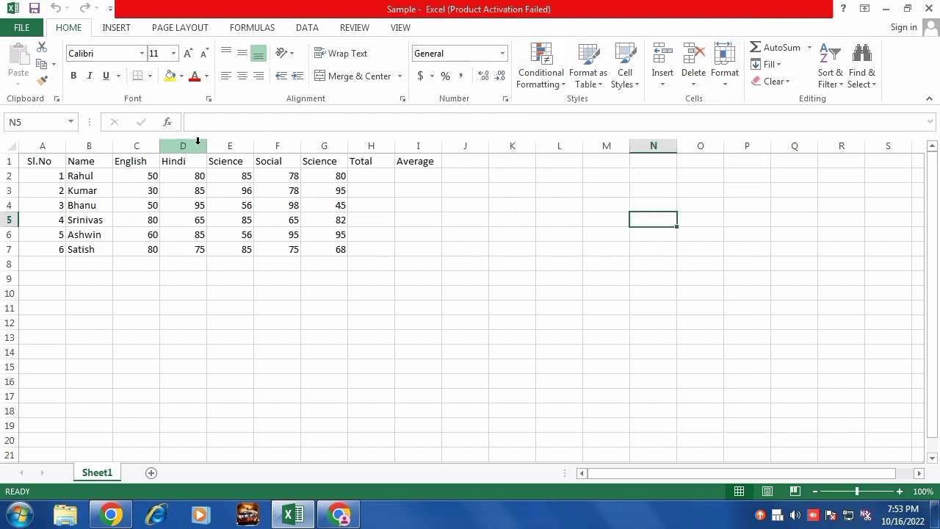
{"action": "left_click_drag", "start_coordinate": [46, 178], "coordinate": [796, 398]}
{"action": "left_click", "coordinate": [564, 308]}
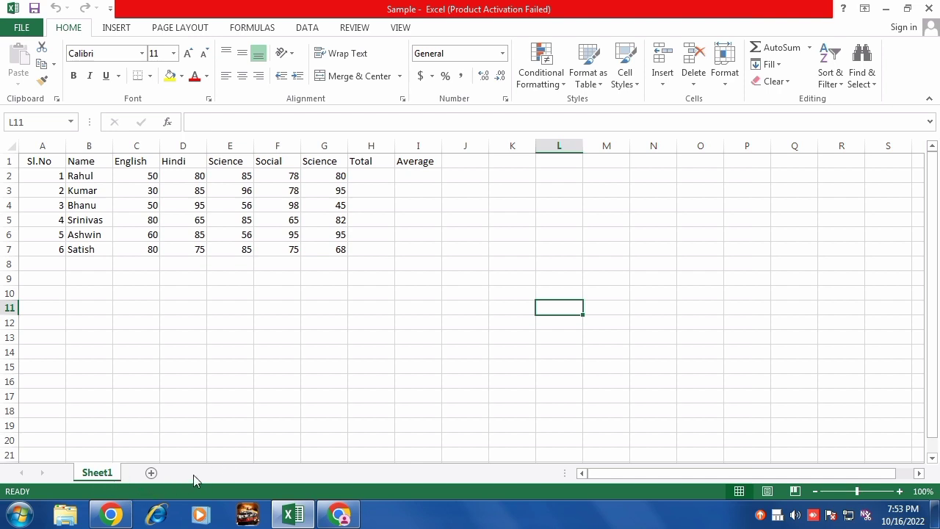
Step: Add two new worksheets, each inserted directly after Sheet1, and return to Sheet1
{"action": "left_click", "coordinate": [144, 472]}
{"action": "left_click", "coordinate": [106, 476]}
{"action": "left_click", "coordinate": [199, 473]}
{"action": "left_click", "coordinate": [97, 473]}
{"action": "left_click", "coordinate": [54, 146]}
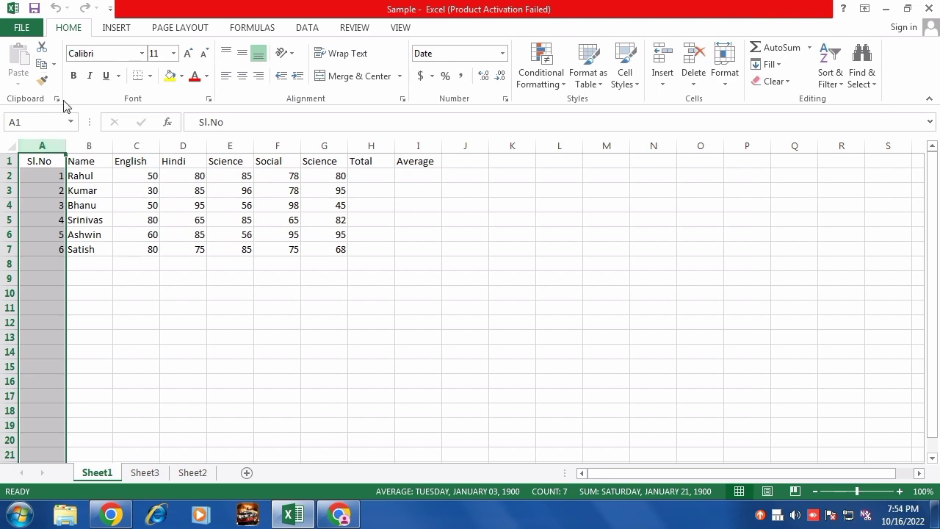
{"action": "left_click", "coordinate": [151, 305]}
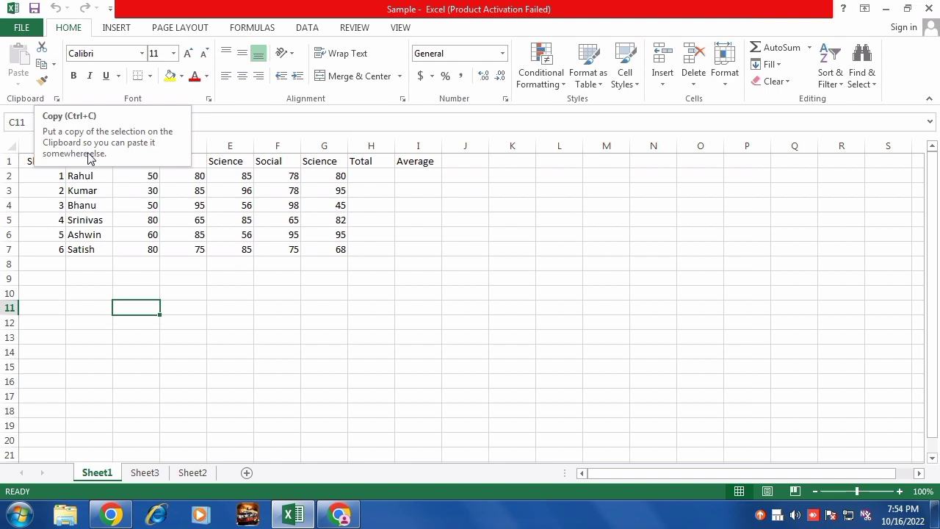
{"action": "left_click", "coordinate": [131, 189]}
Step: Copy the first two student names in B2:B3 and paste them into the cells starting at B9
{"action": "left_click_drag", "start_coordinate": [81, 177], "coordinate": [101, 189]}
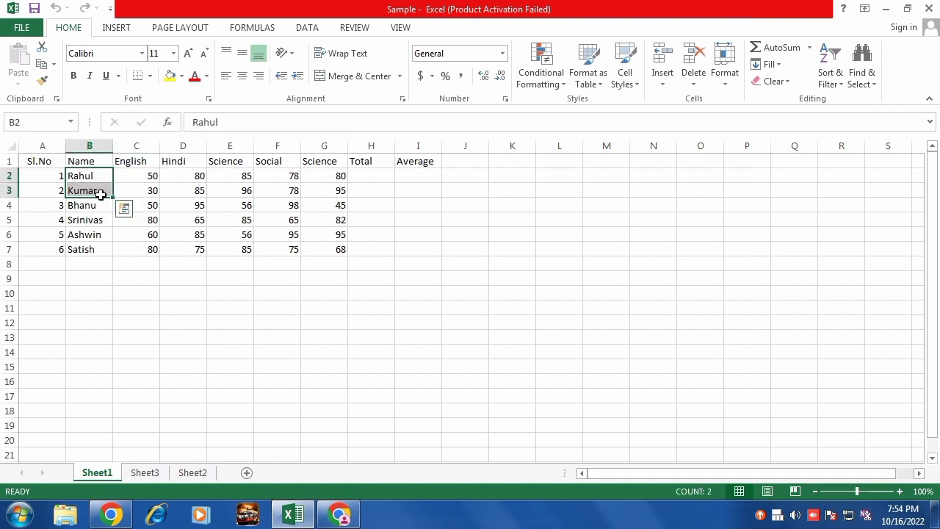
{"action": "left_click", "coordinate": [53, 65]}
{"action": "left_click", "coordinate": [68, 83]}
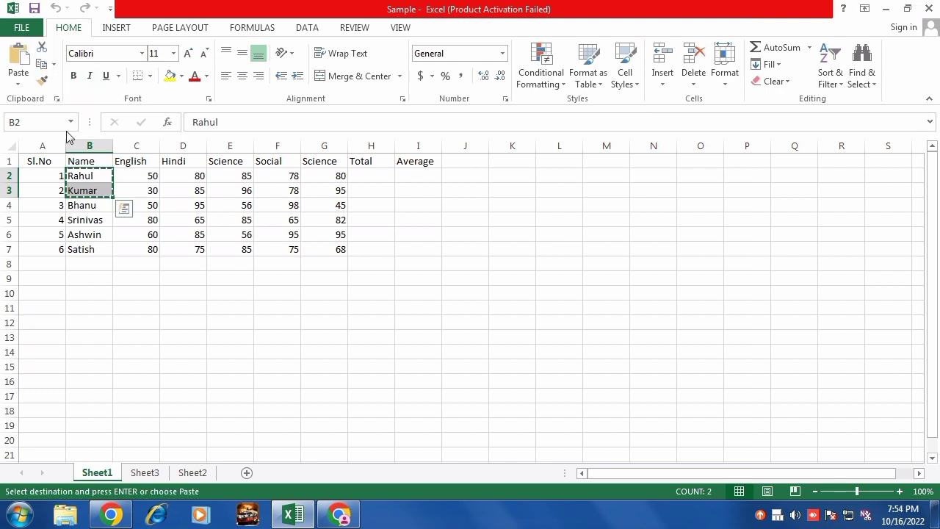
{"action": "left_click", "coordinate": [94, 276]}
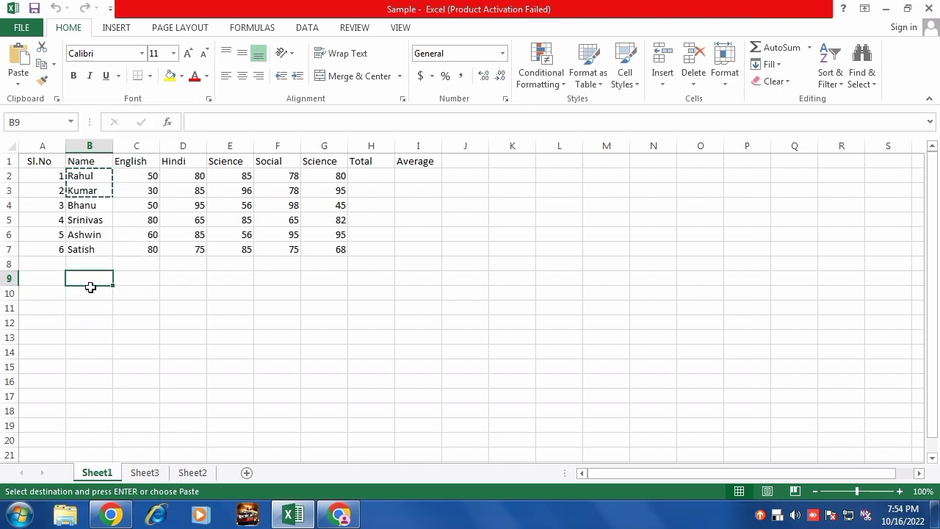
{"action": "key", "text": "ctrl+v"}
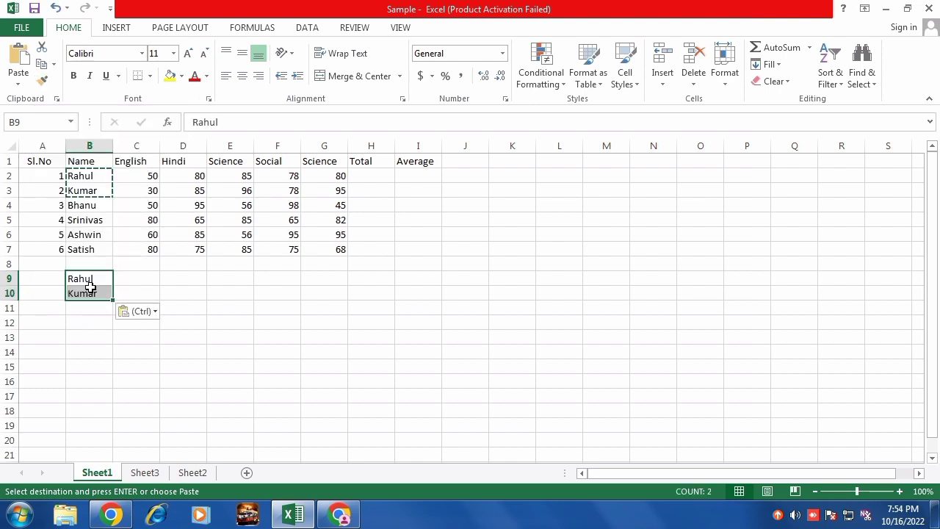
Step: Undo the paste in B9:B10 and clear the copy marquee around the source names
{"action": "left_click", "coordinate": [90, 289]}
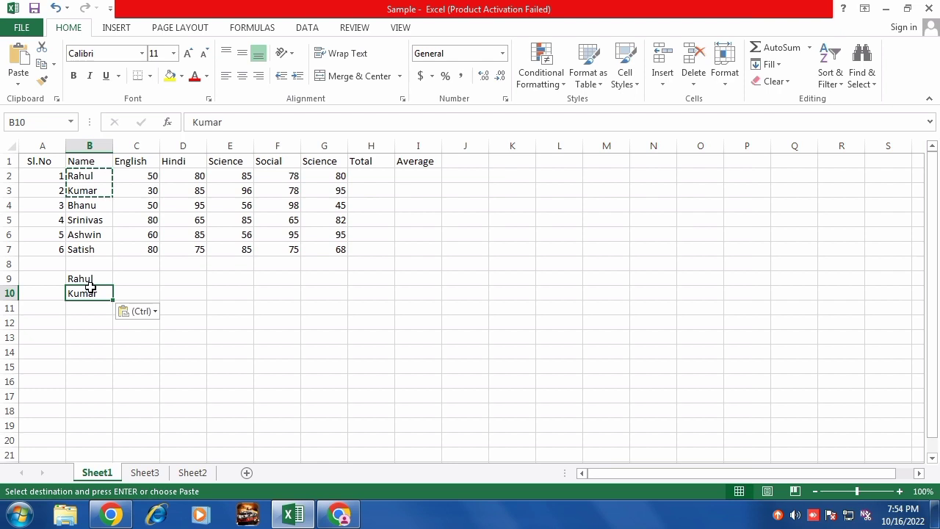
{"action": "key", "text": "ctrl+z"}
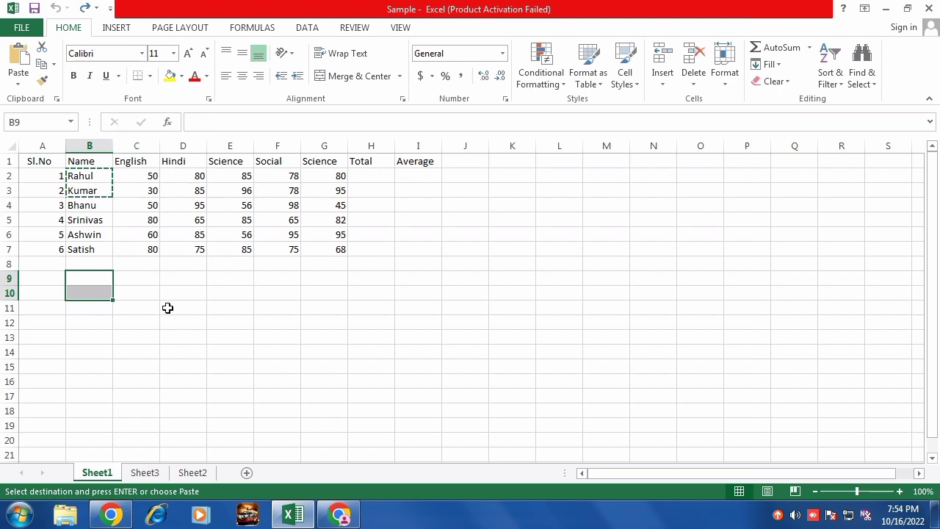
{"action": "key", "text": "Escape"}
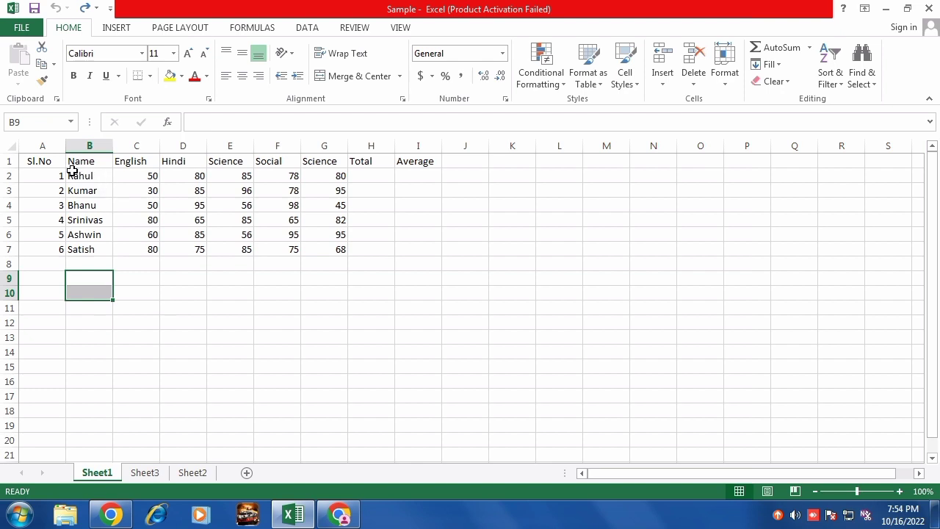
Step: Change the font of the marks table in A1:G7 to Baskerville Old Face
{"action": "left_click", "coordinate": [44, 163]}
{"action": "left_click_drag", "start_coordinate": [44, 163], "coordinate": [343, 245]}
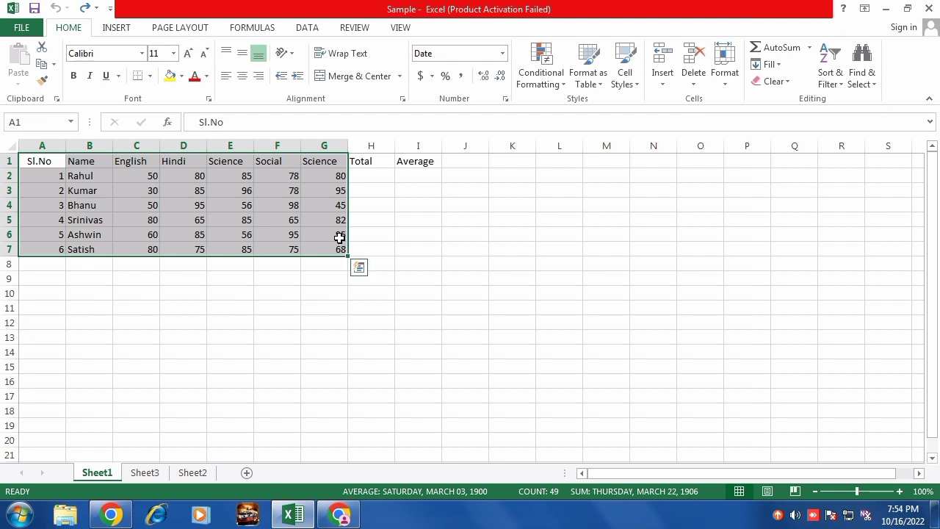
{"action": "left_click", "coordinate": [140, 58]}
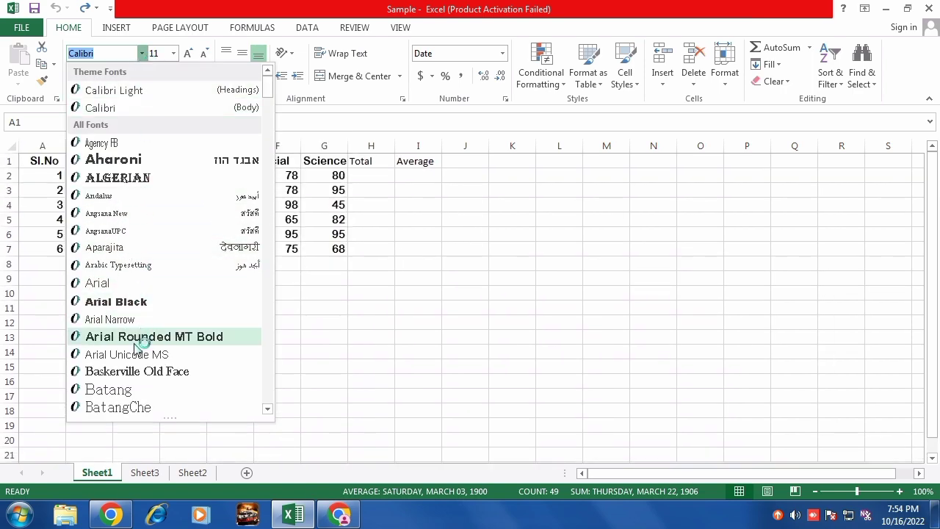
{"action": "scroll", "coordinate": [129, 327], "scroll_direction": "down", "scroll_amount": 1}
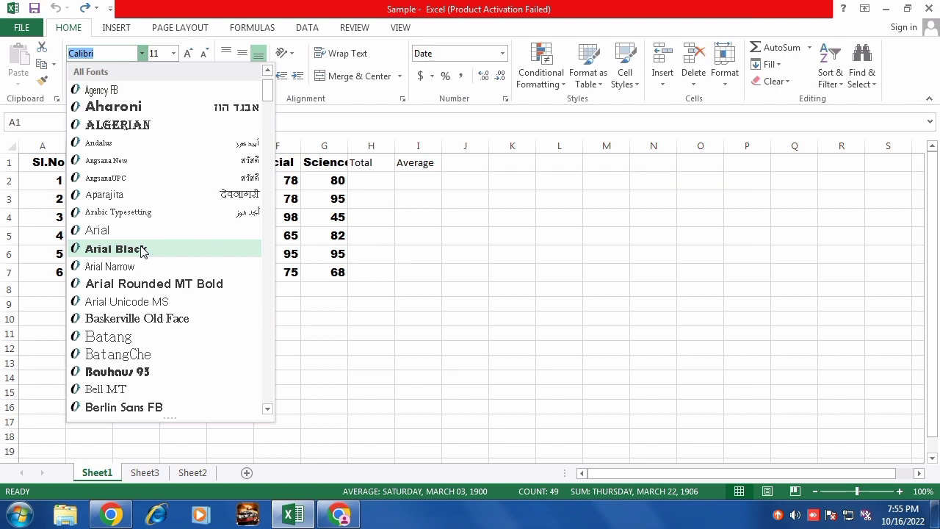
{"action": "left_click", "coordinate": [152, 319]}
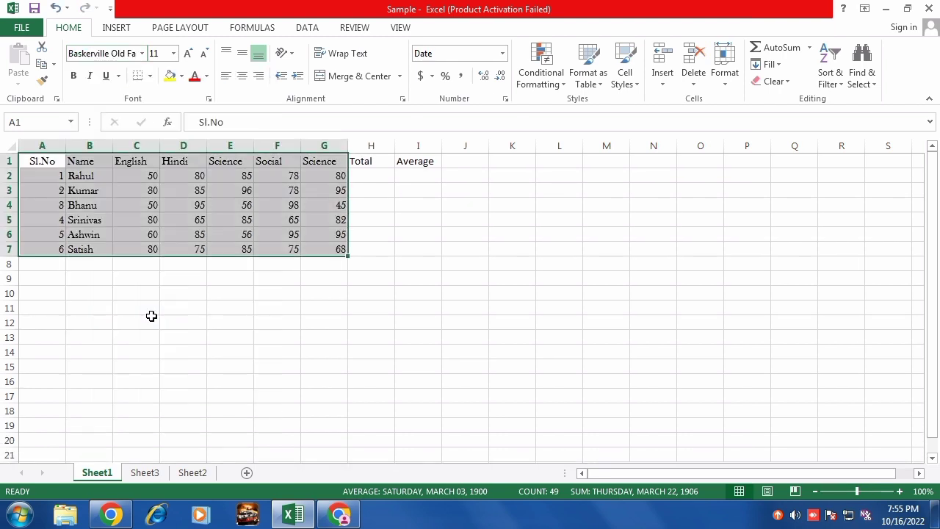
Step: Set the font size of the marks table in A1:G7 to 26
{"action": "left_click", "coordinate": [173, 55]}
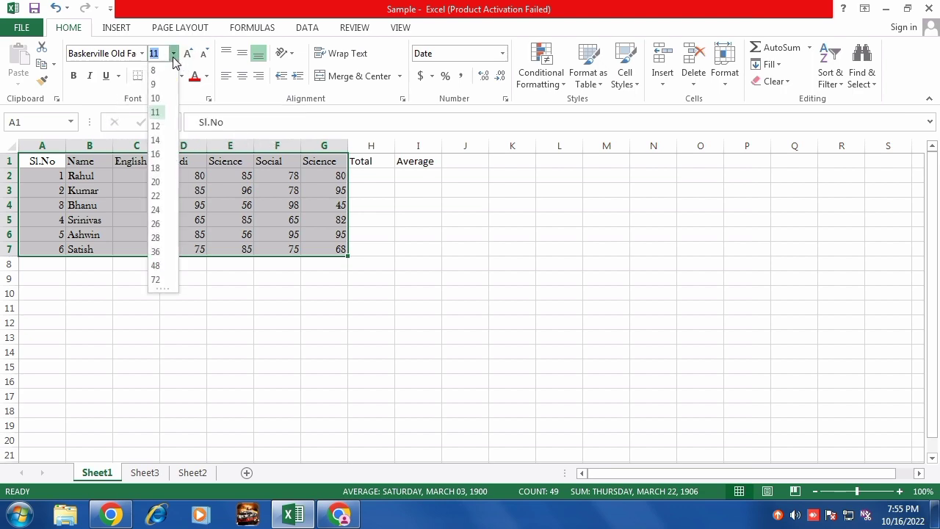
{"action": "left_click", "coordinate": [159, 224]}
{"action": "left_click", "coordinate": [265, 227]}
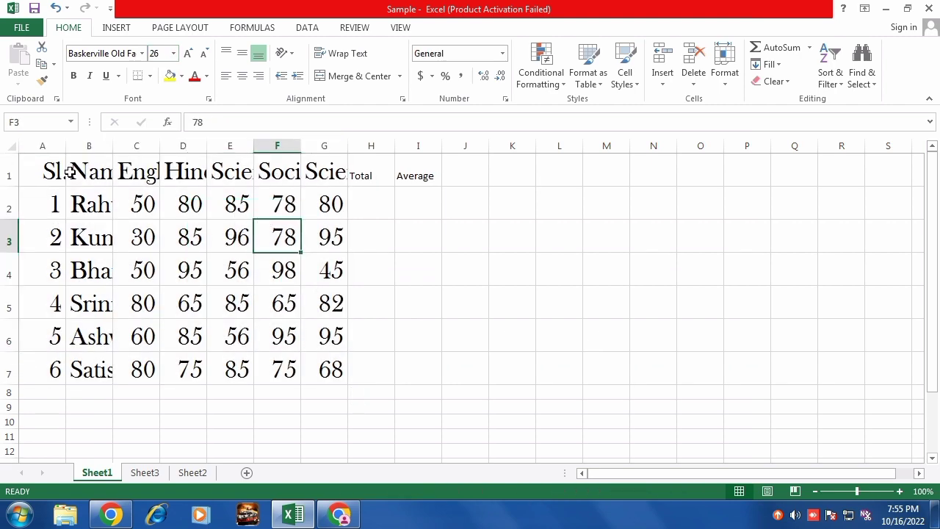
Step: Apply font size 26 to the whole range A1:I7, including the Total and Average headings
{"action": "left_click_drag", "start_coordinate": [55, 174], "coordinate": [429, 372]}
{"action": "left_click", "coordinate": [173, 53]}
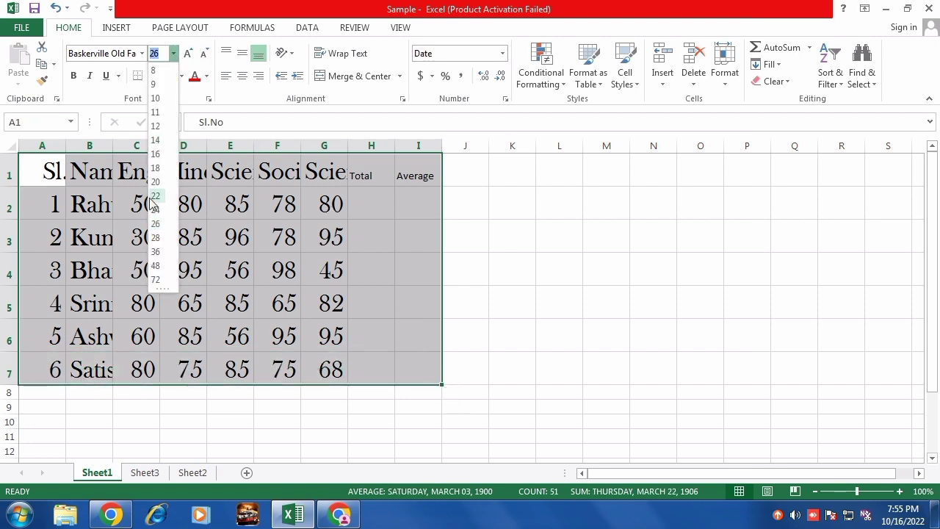
{"action": "left_click", "coordinate": [155, 225]}
{"action": "left_click", "coordinate": [298, 225]}
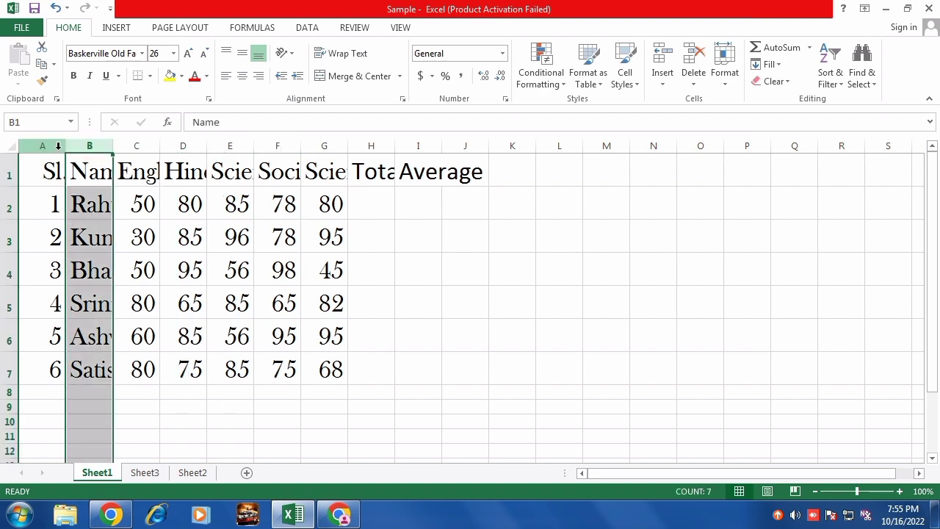
Step: AutoFit column B to its names, and AutoFit the widths of all the table's columns from A across to J
{"action": "double_click", "coordinate": [112, 146]}
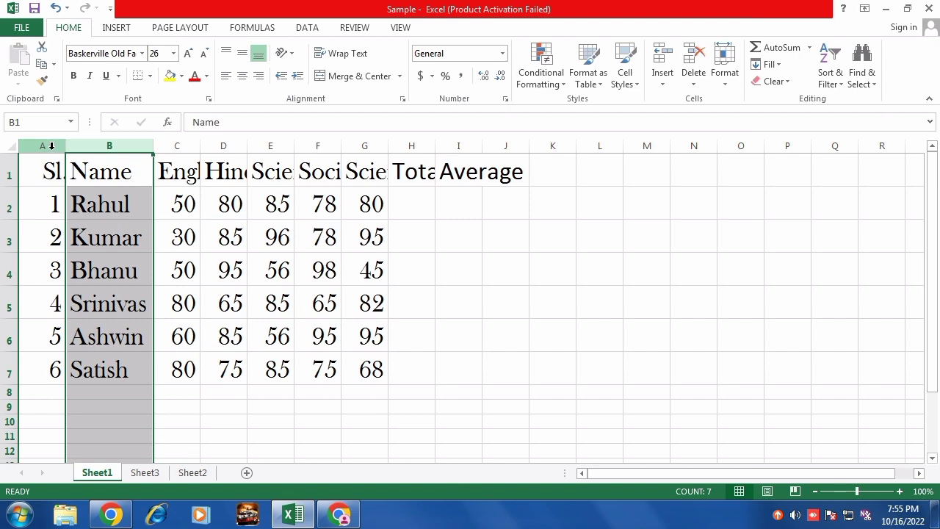
{"action": "left_click_drag", "start_coordinate": [44, 146], "coordinate": [489, 197]}
{"action": "double_click", "coordinate": [529, 145]}
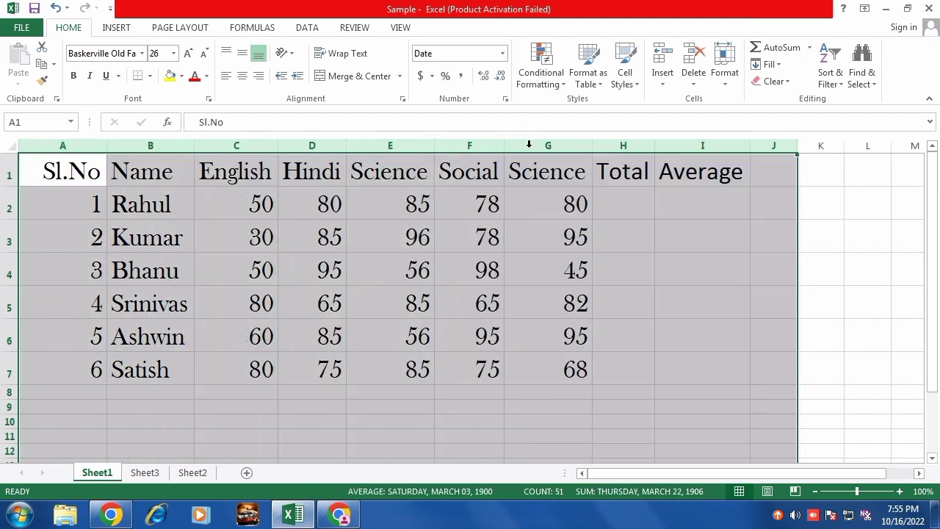
{"action": "left_click", "coordinate": [393, 270]}
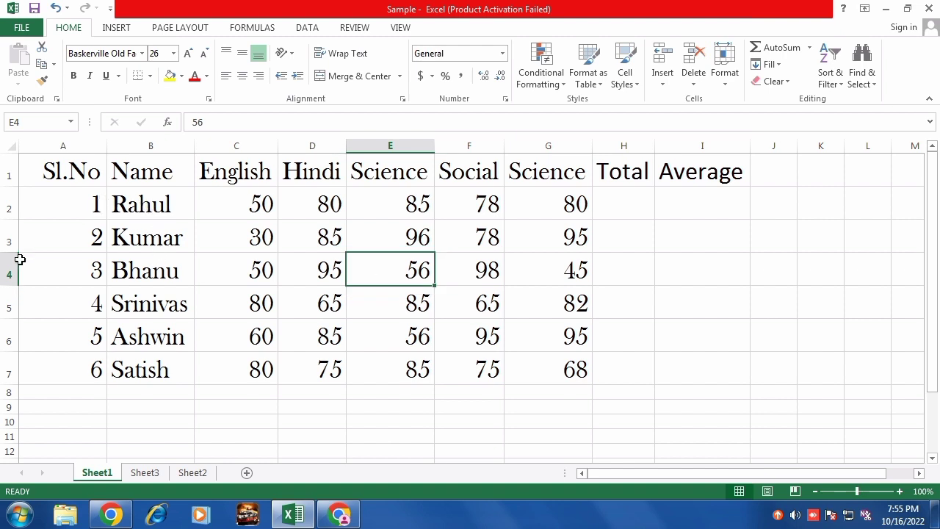
Step: Examine the sheet's rows by selecting rows 1 to 4 one at a time
{"action": "left_click", "coordinate": [9, 238]}
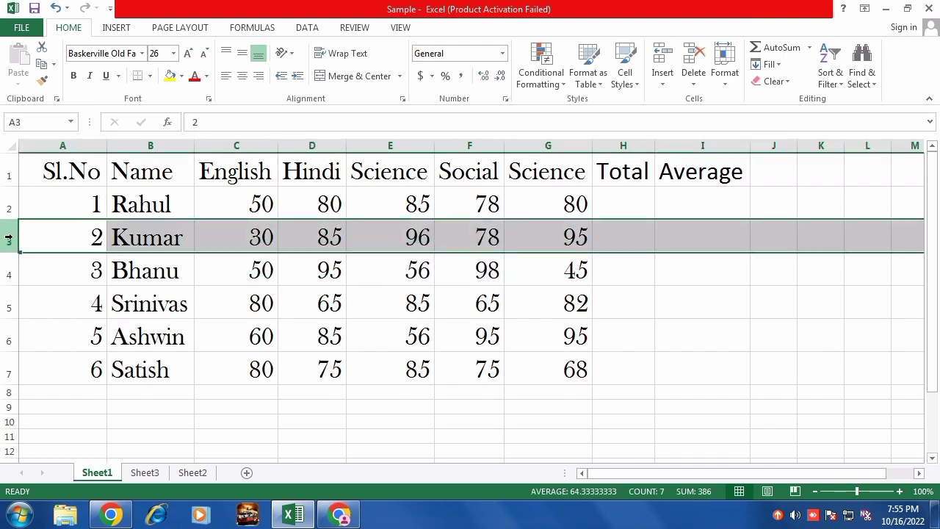
{"action": "left_click", "coordinate": [9, 180]}
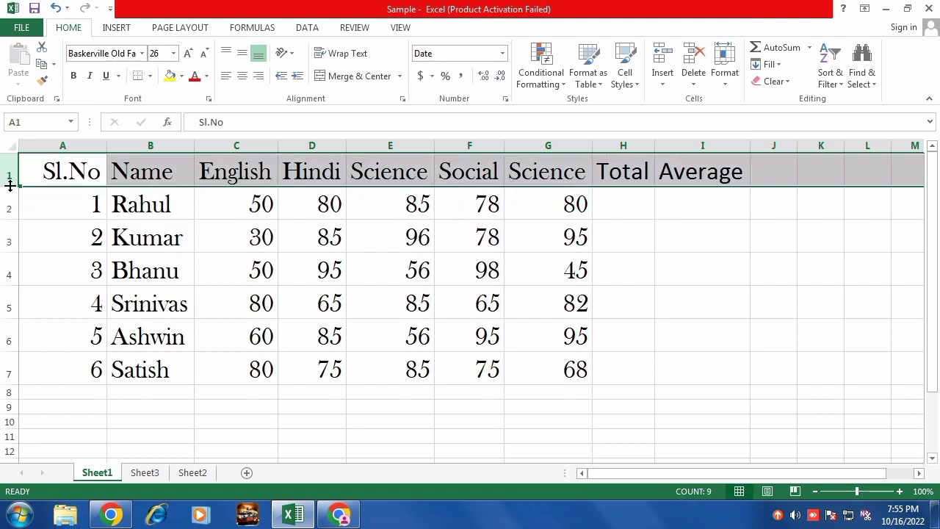
{"action": "left_click", "coordinate": [9, 205]}
{"action": "left_click", "coordinate": [10, 232]}
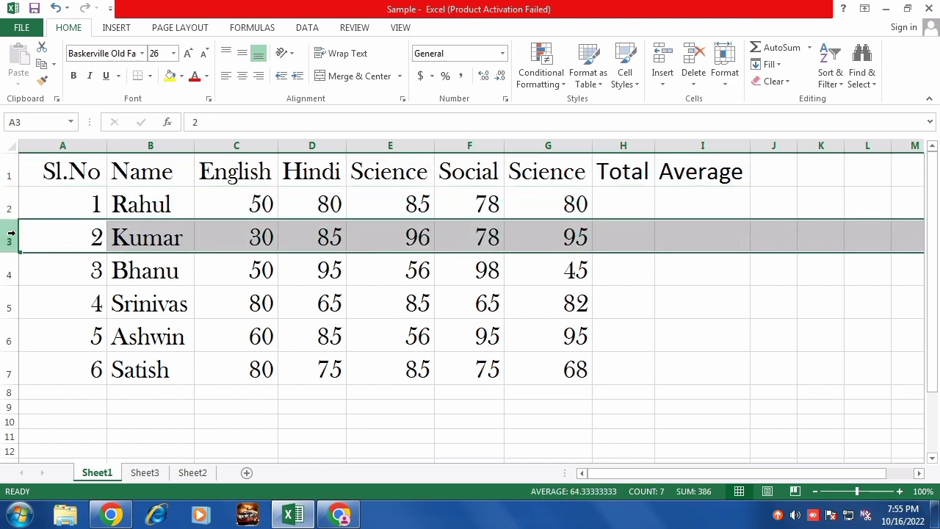
{"action": "left_click", "coordinate": [7, 277]}
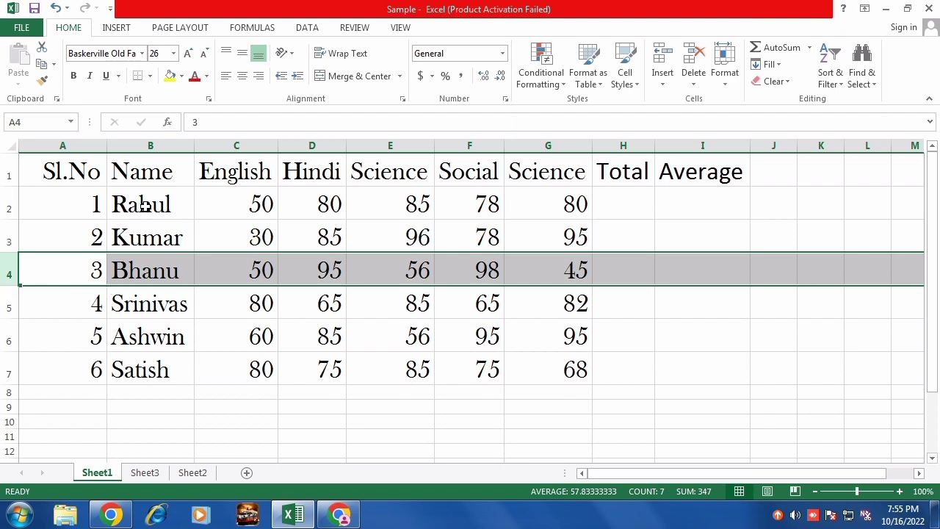
Step: Highlight columns A to D one at a time and narrow column A slightly
{"action": "left_click", "coordinate": [94, 145]}
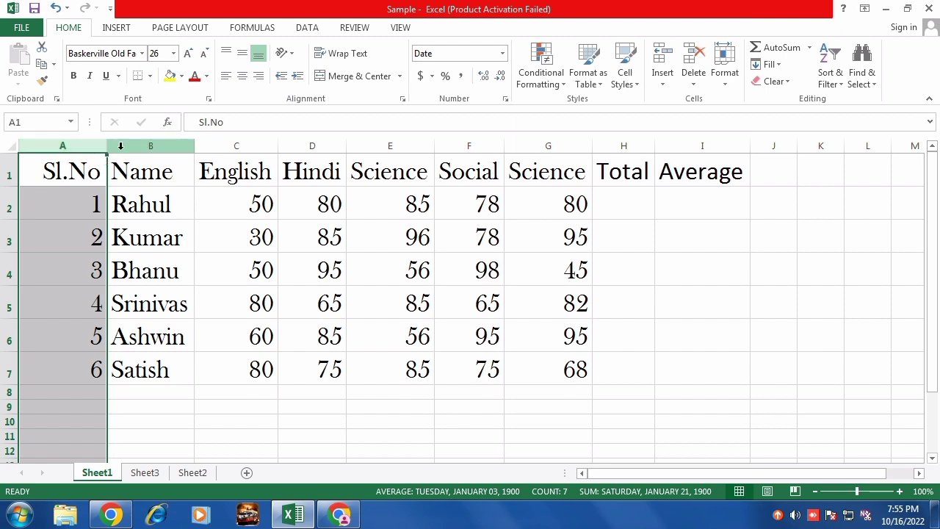
{"action": "left_click", "coordinate": [144, 142]}
{"action": "left_click", "coordinate": [226, 144]}
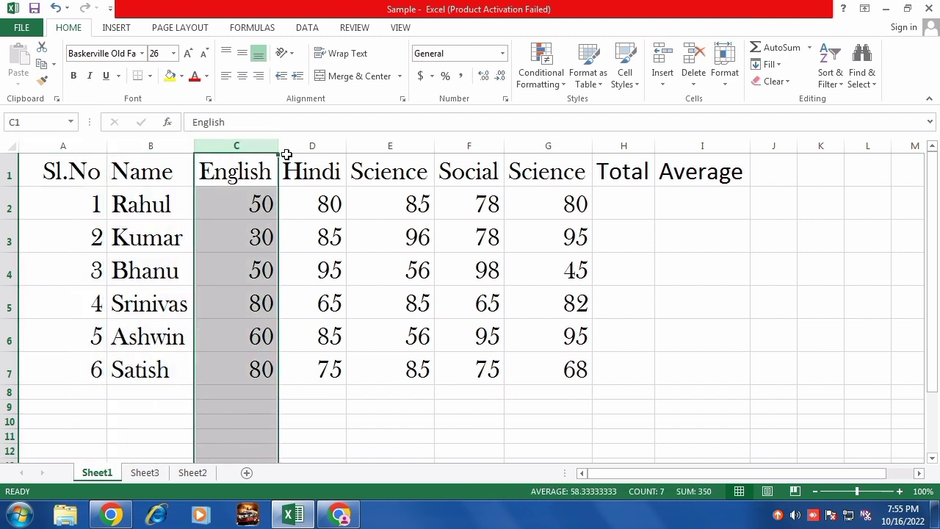
{"action": "left_click", "coordinate": [305, 147]}
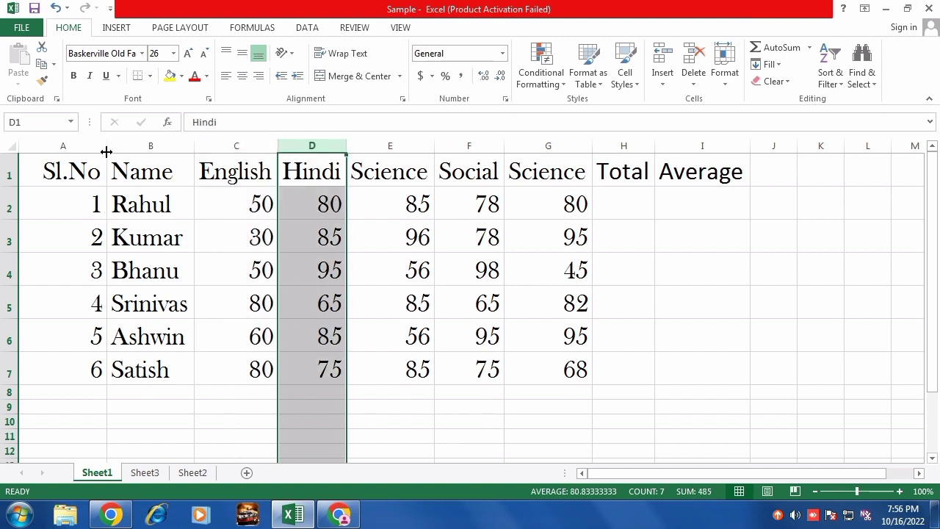
{"action": "left_click_drag", "start_coordinate": [107, 146], "coordinate": [103, 147]}
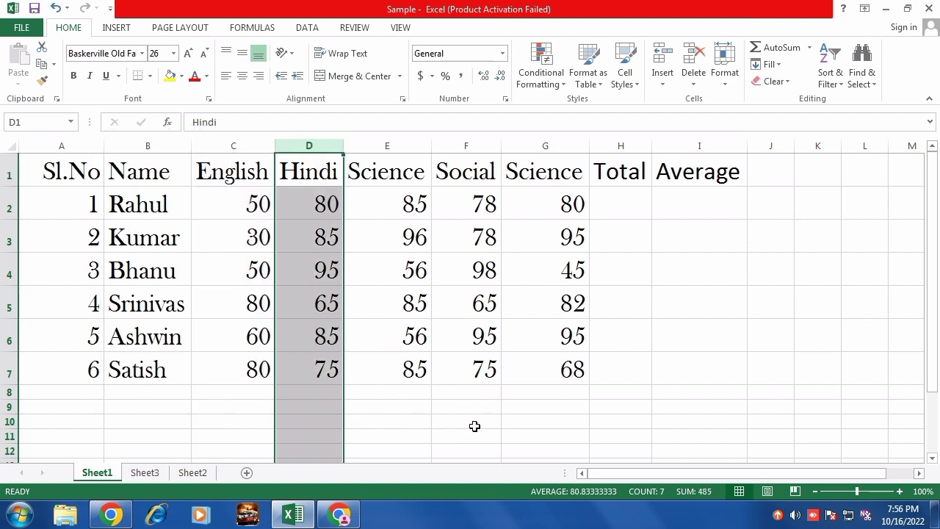
Step: Examine the cell references in the Name Box by selecting cells I6, H4, A2, A5 and D4 in turn
{"action": "scroll", "coordinate": [515, 389], "scroll_direction": "down", "scroll_amount": 1}
{"action": "left_click", "coordinate": [688, 238]}
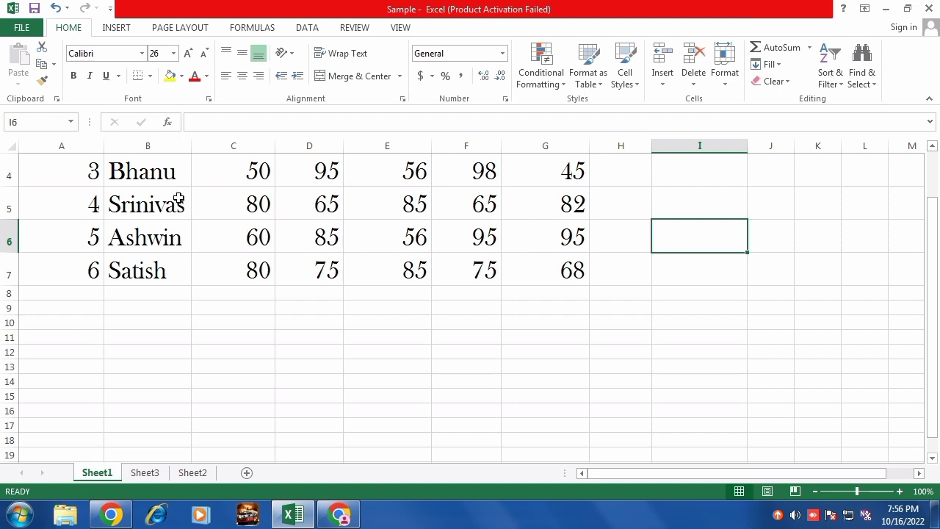
{"action": "scroll", "coordinate": [251, 236], "scroll_direction": "up", "scroll_amount": 1}
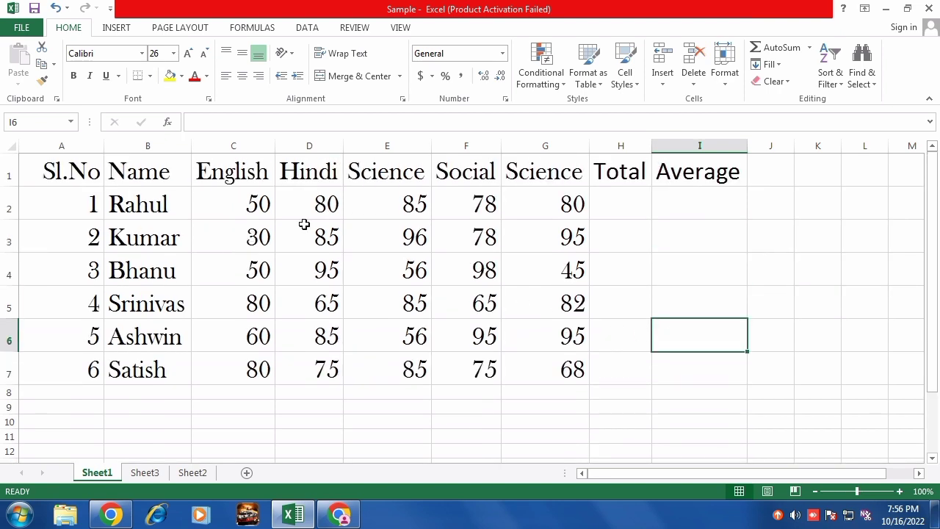
{"action": "left_click", "coordinate": [628, 267]}
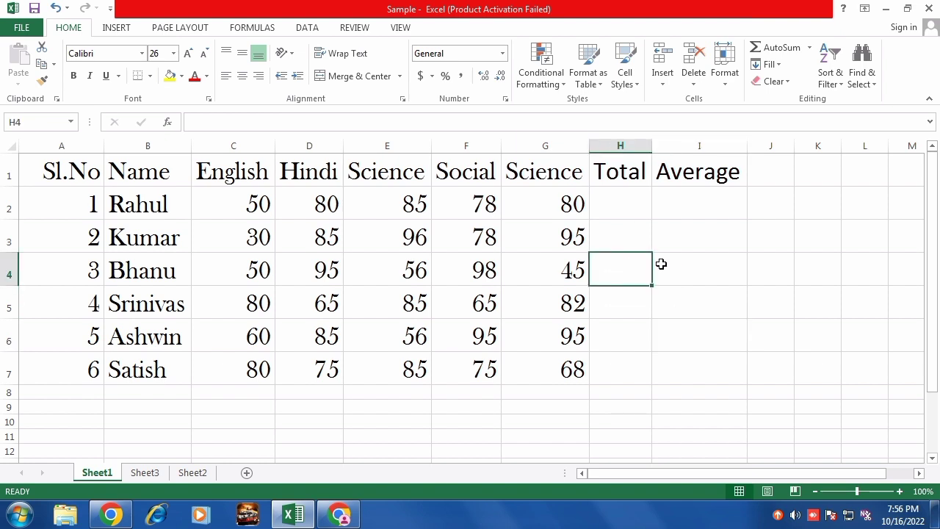
{"action": "left_click", "coordinate": [30, 125]}
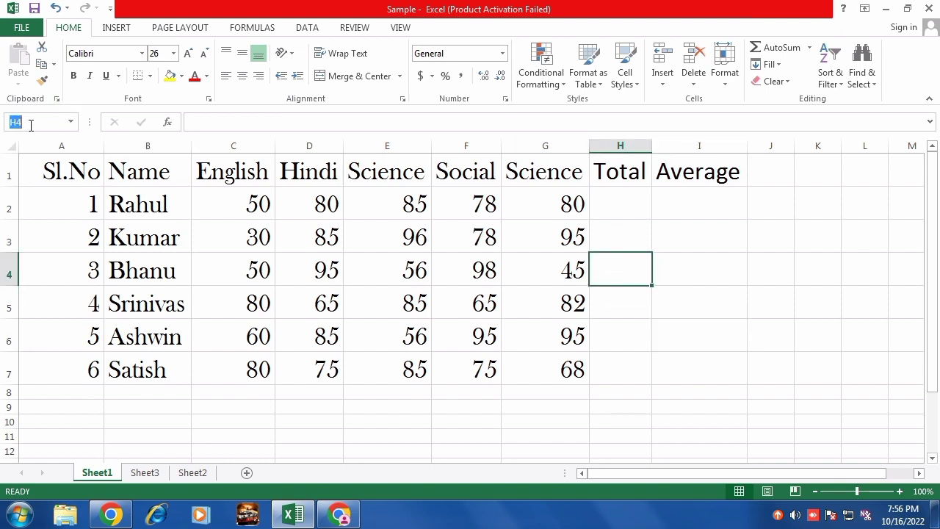
{"action": "left_click", "coordinate": [70, 122]}
{"action": "left_click", "coordinate": [71, 123]}
{"action": "left_click", "coordinate": [68, 205]}
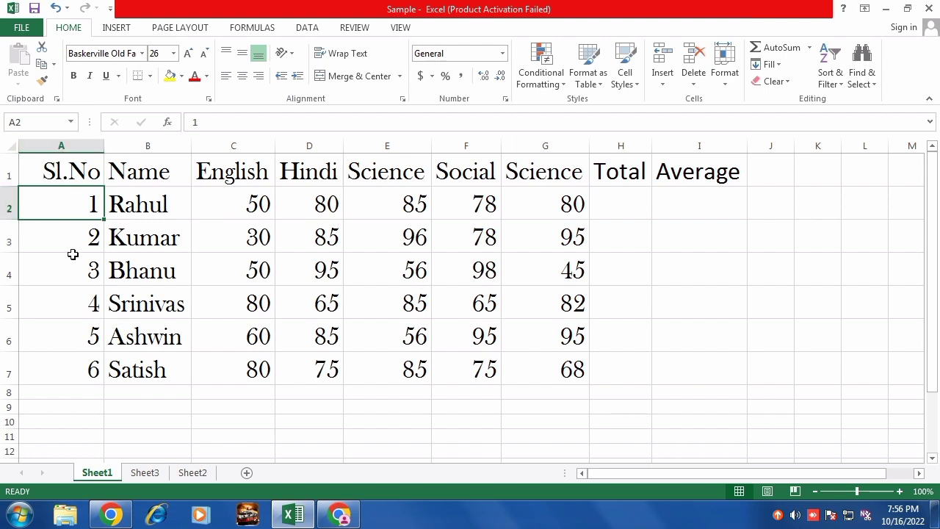
{"action": "left_click", "coordinate": [76, 298]}
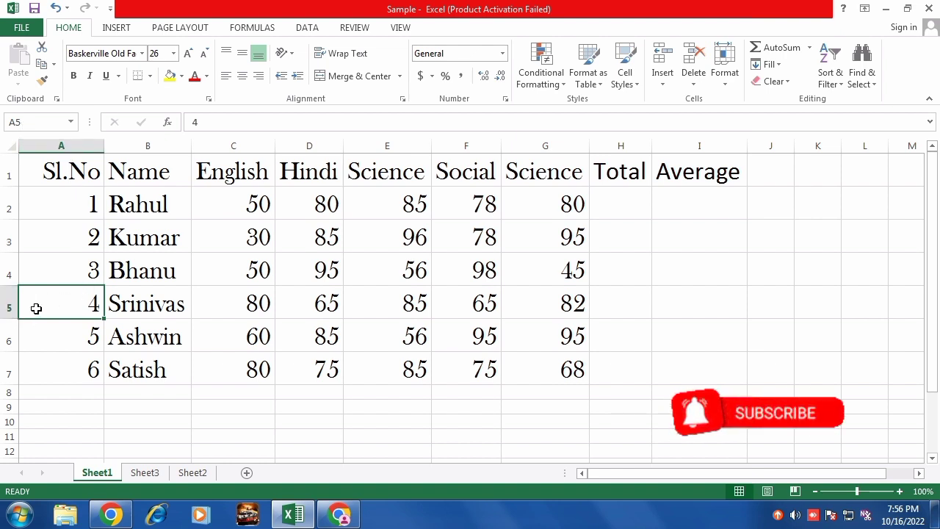
{"action": "left_click", "coordinate": [308, 271]}
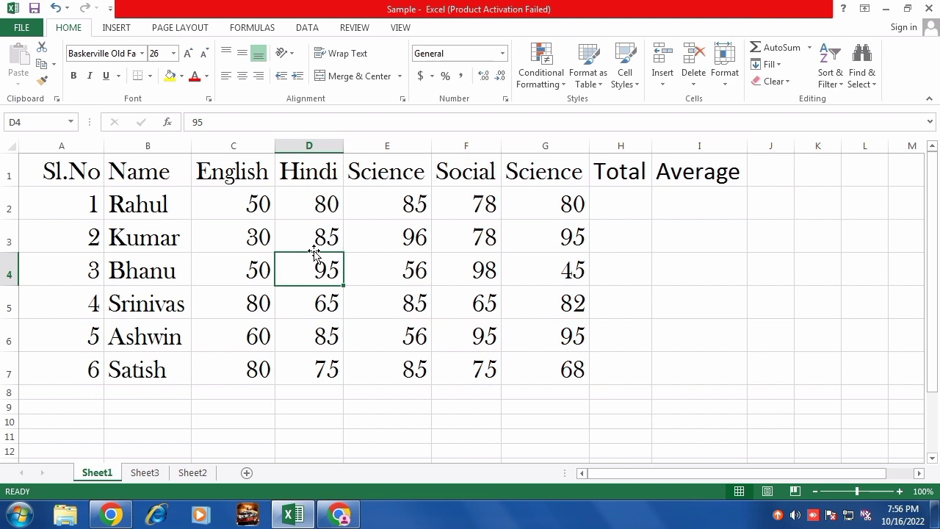
Step: Apply All Borders to the whole marks table in A1:I7
{"action": "left_click", "coordinate": [150, 76]}
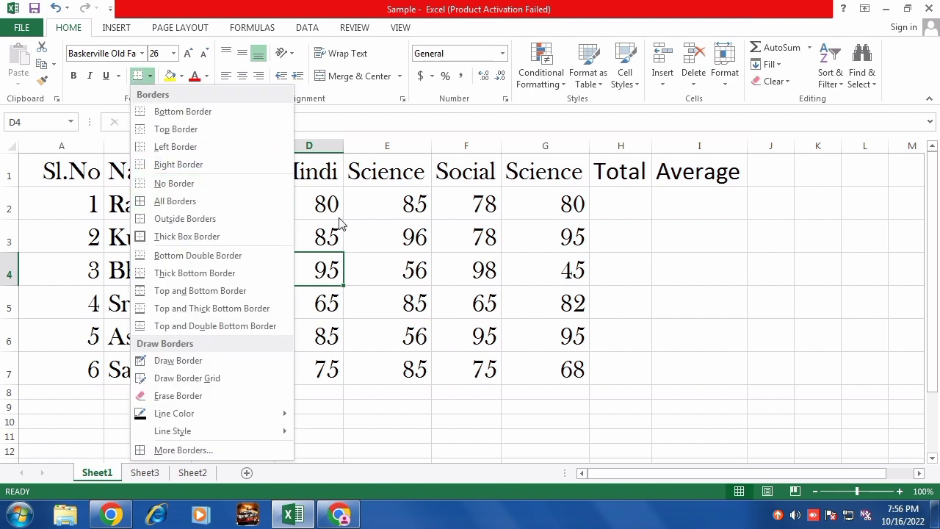
{"action": "left_click", "coordinate": [468, 238]}
{"action": "left_click_drag", "start_coordinate": [79, 173], "coordinate": [691, 380]}
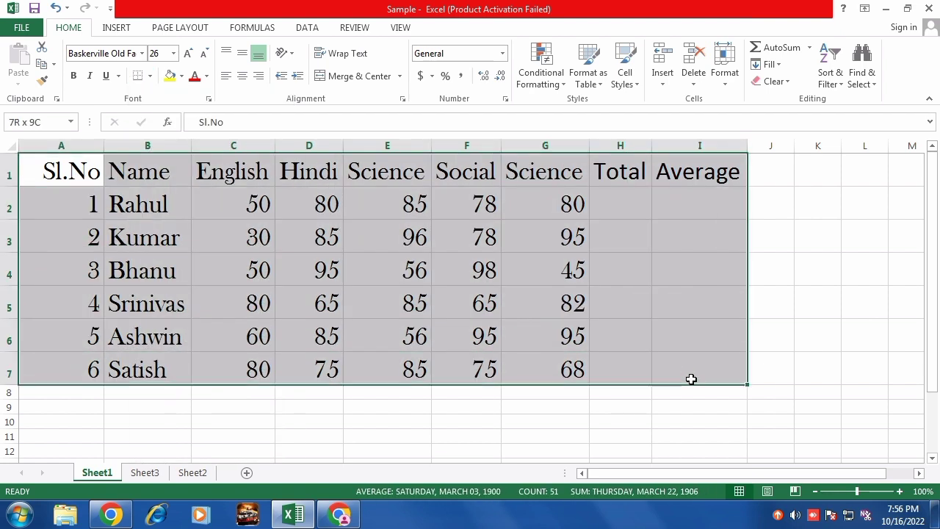
{"action": "left_click", "coordinate": [150, 77]}
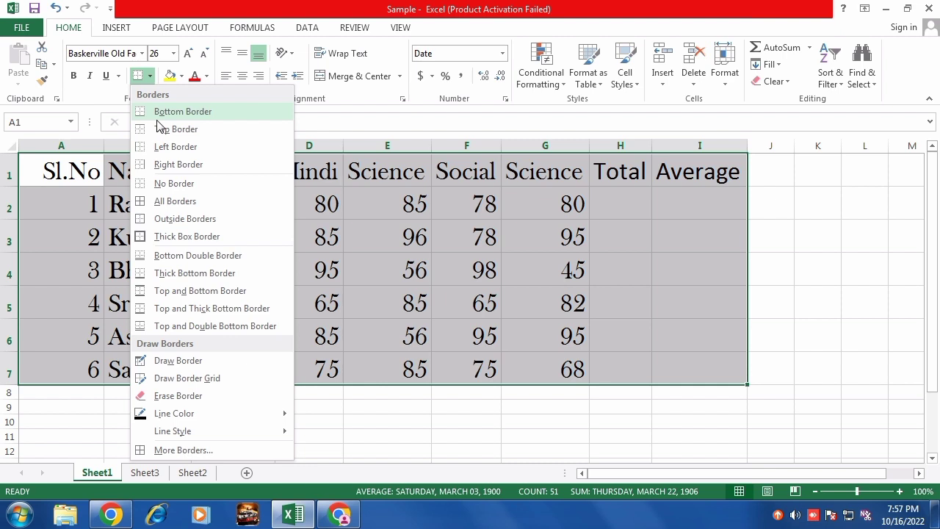
{"action": "left_click", "coordinate": [175, 201]}
{"action": "left_click", "coordinate": [520, 262]}
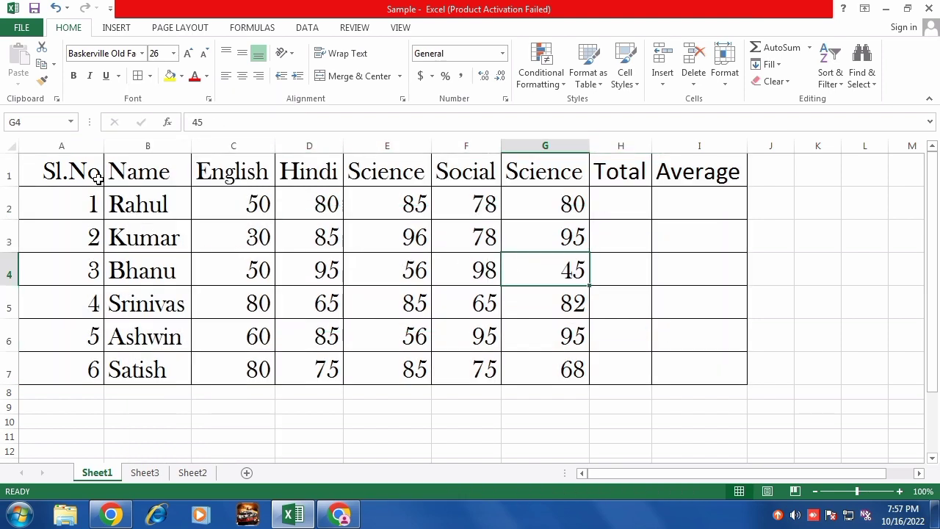
Step: Make all text in the marks table A1:I7 bold and italic
{"action": "left_click_drag", "start_coordinate": [99, 179], "coordinate": [707, 362]}
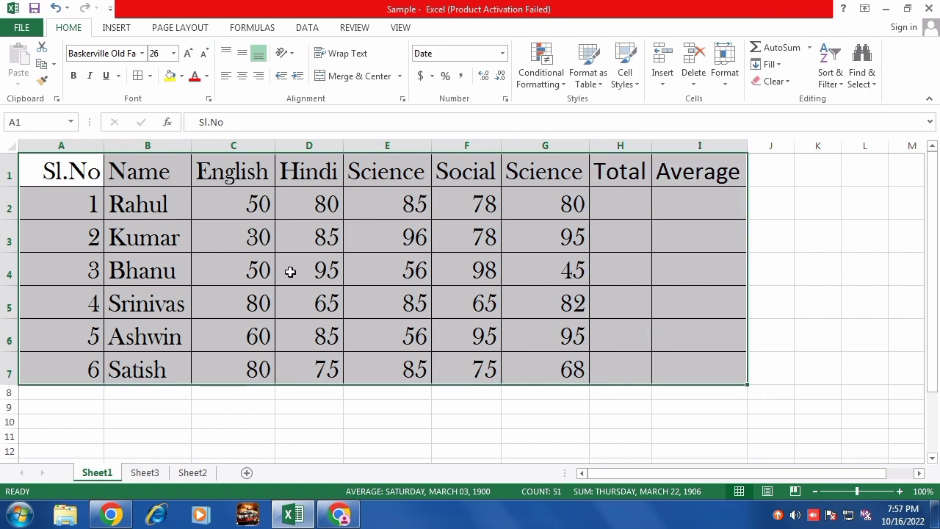
{"action": "left_click", "coordinate": [74, 76]}
{"action": "left_click", "coordinate": [74, 77]}
{"action": "left_click", "coordinate": [74, 80]}
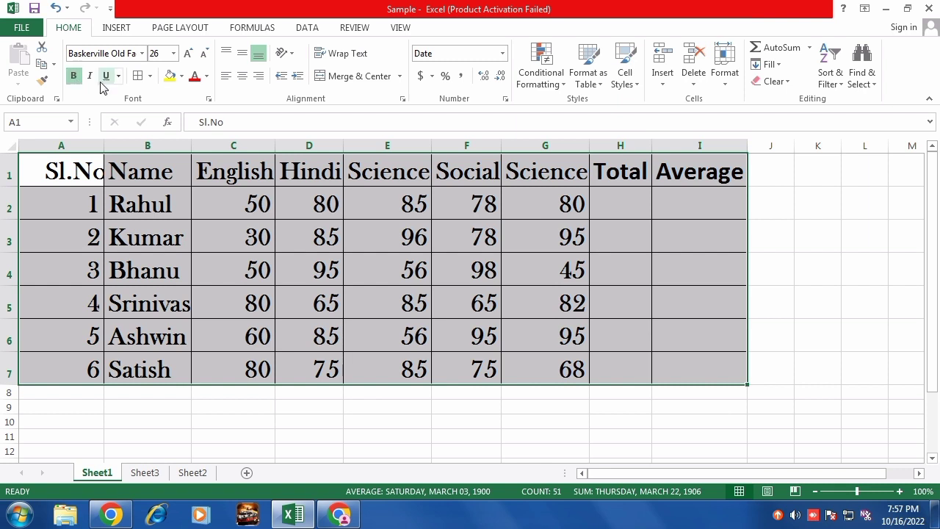
{"action": "left_click", "coordinate": [91, 78]}
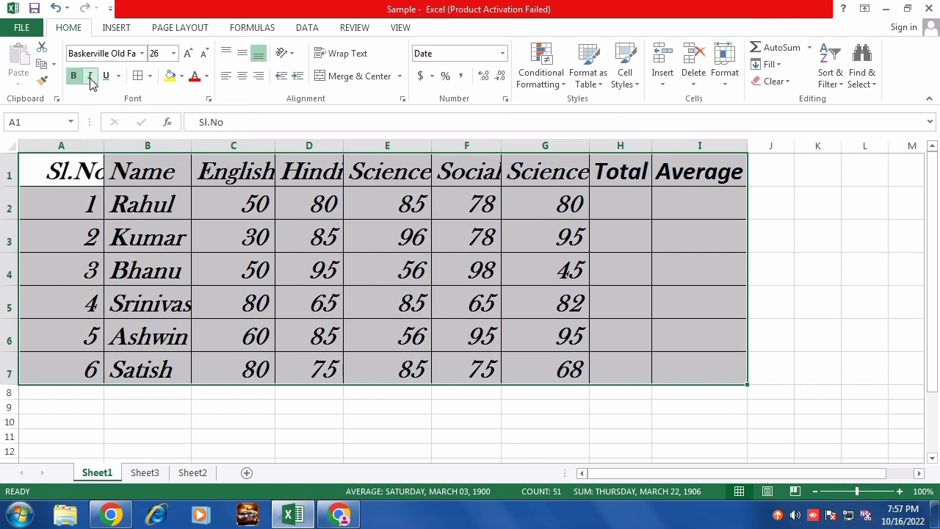
{"action": "left_click", "coordinate": [91, 78]}
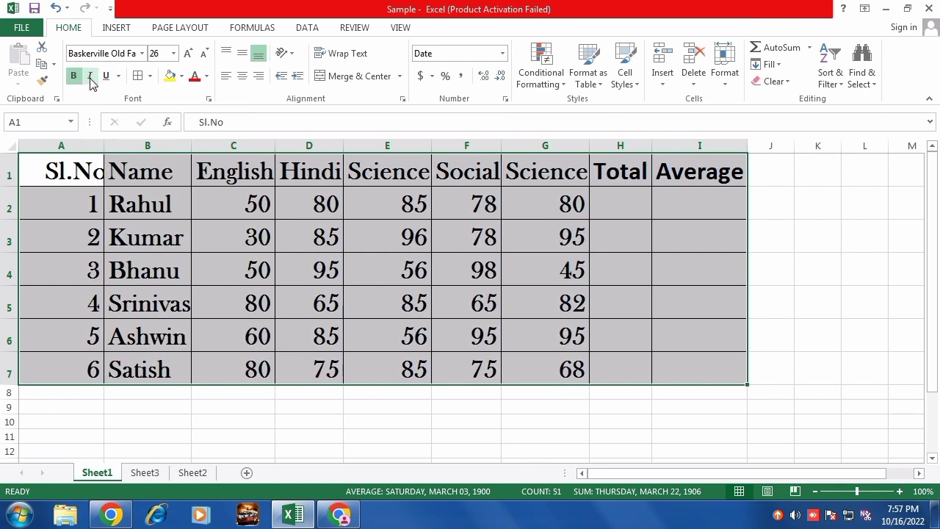
{"action": "left_click", "coordinate": [91, 78]}
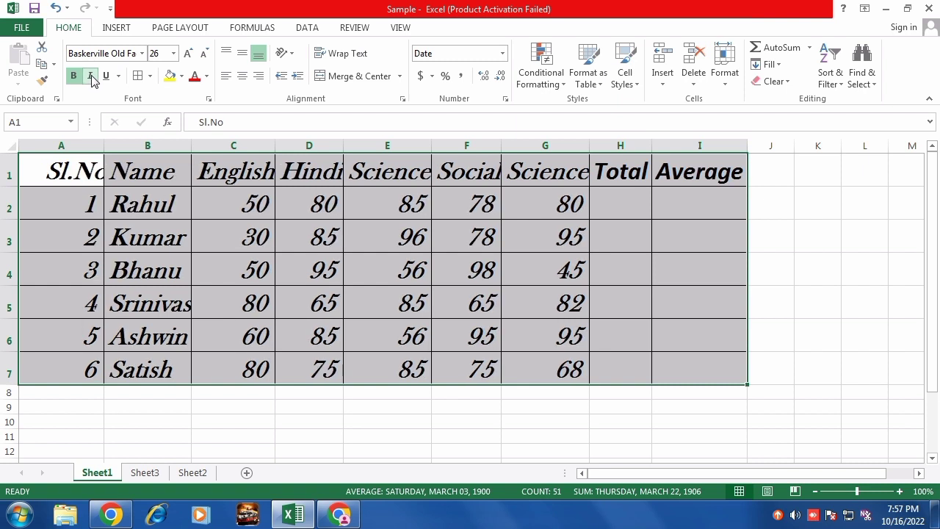
Step: Try underlining the text of the marks table A1:I7, then remove the underline and deselect the table
{"action": "left_click", "coordinate": [106, 78]}
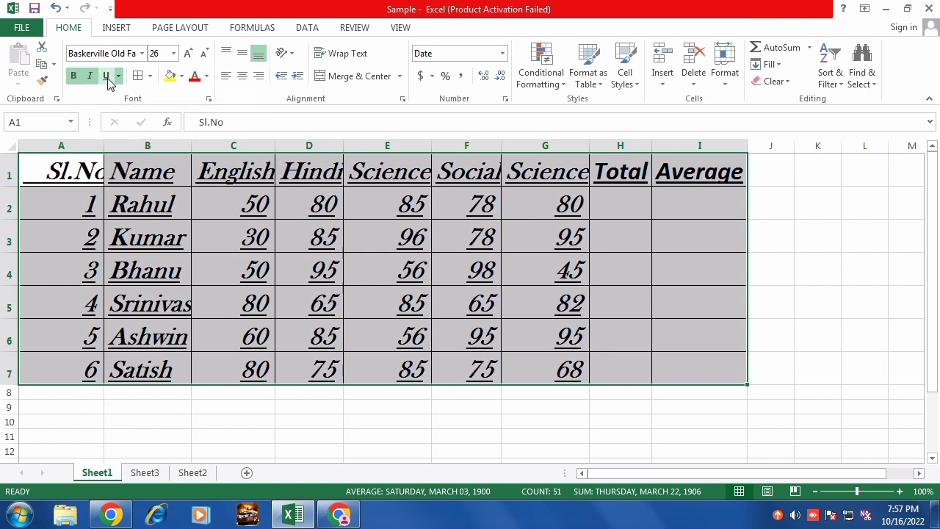
{"action": "left_click", "coordinate": [106, 78]}
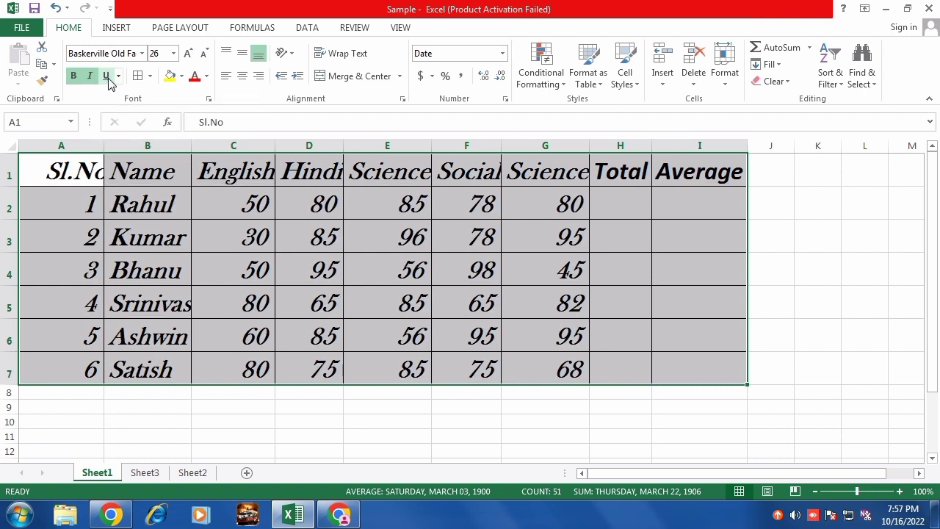
{"action": "left_click", "coordinate": [106, 78]}
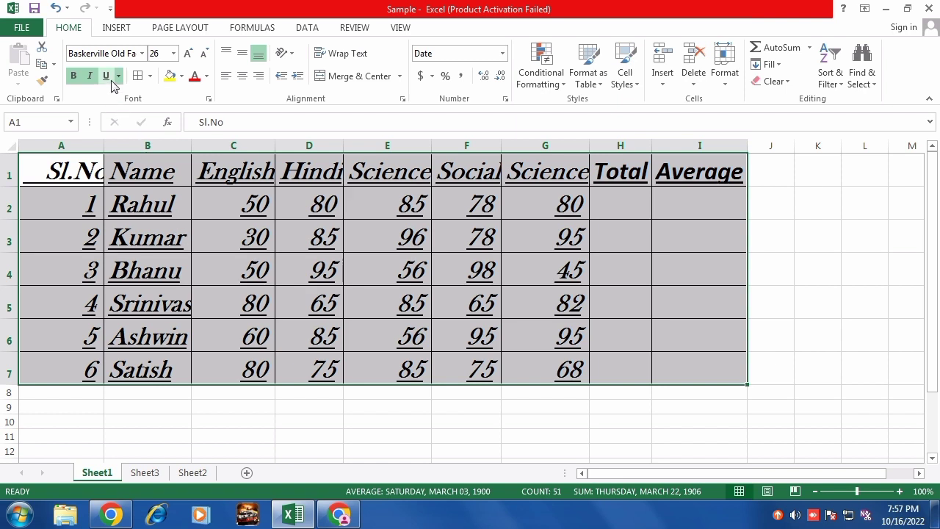
{"action": "left_click", "coordinate": [107, 77]}
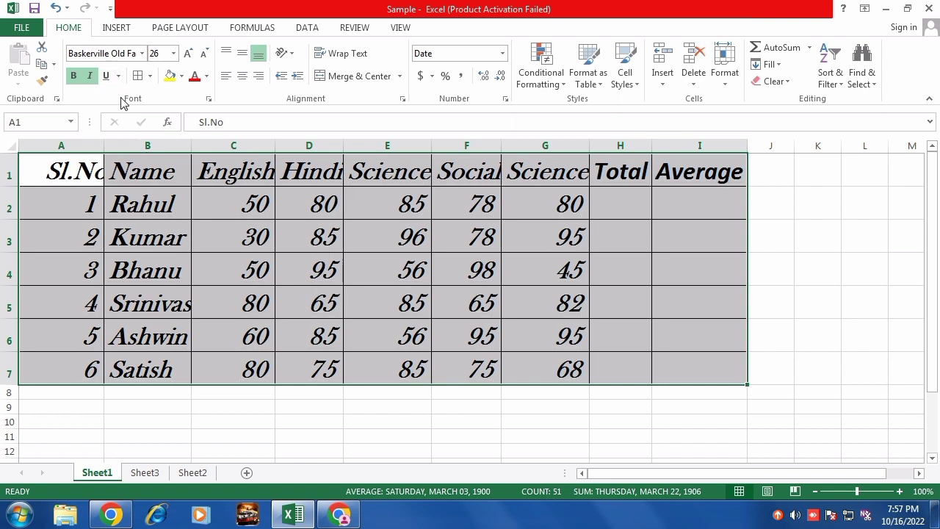
{"action": "left_click", "coordinate": [217, 220]}
{"action": "left_click", "coordinate": [121, 266]}
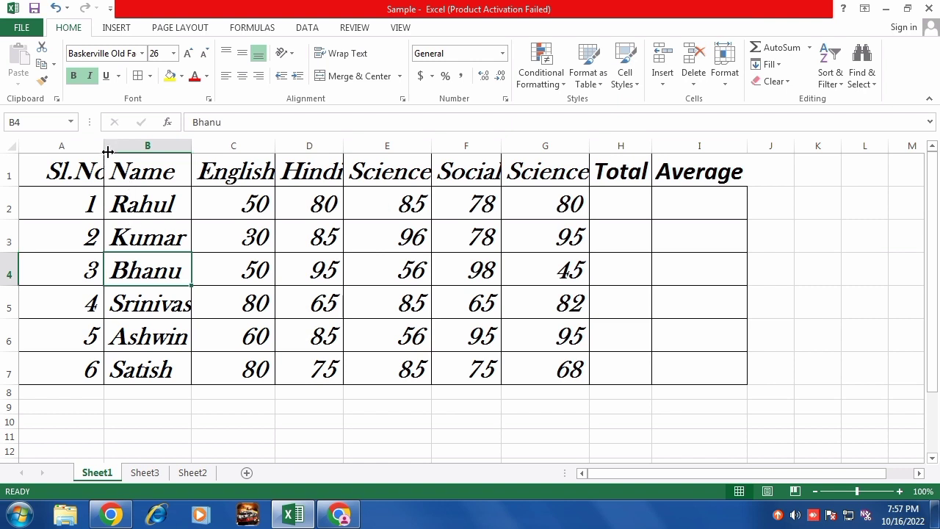
Step: Widen columns A, I and D slightly for the Sl.No, Average and Hindi headings
{"action": "left_click_drag", "start_coordinate": [101, 147], "coordinate": [108, 147]}
{"action": "left_click", "coordinate": [94, 180]}
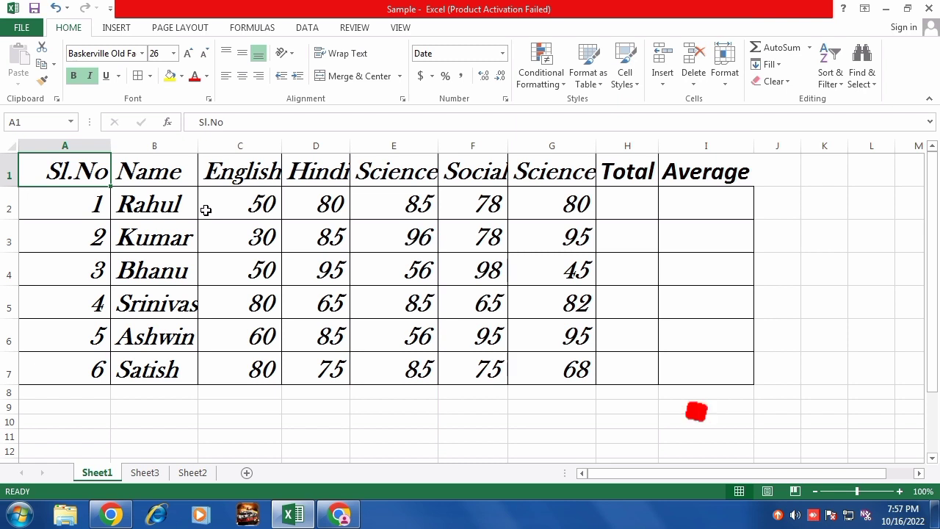
{"action": "left_click_drag", "start_coordinate": [751, 149], "coordinate": [757, 148]}
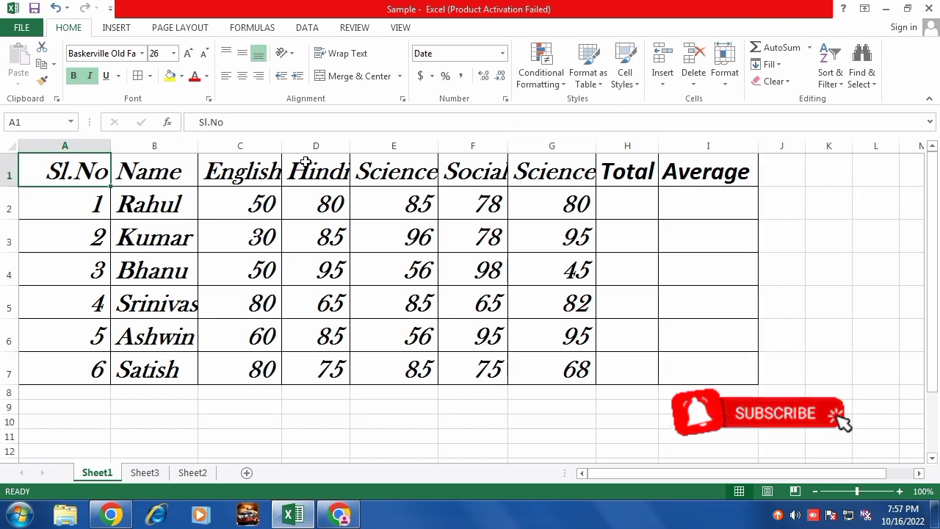
{"action": "left_click_drag", "start_coordinate": [350, 147], "coordinate": [359, 147]}
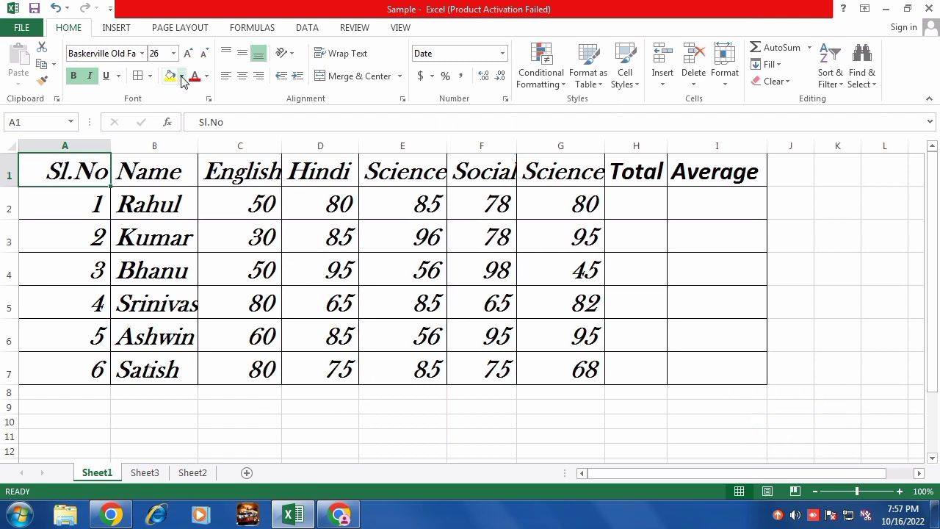
Step: Fill the header row A1:I1 with a lighter gold theme colour
{"action": "left_click", "coordinate": [126, 170]}
{"action": "left_click_drag", "start_coordinate": [71, 168], "coordinate": [739, 172]}
{"action": "left_click", "coordinate": [181, 76]}
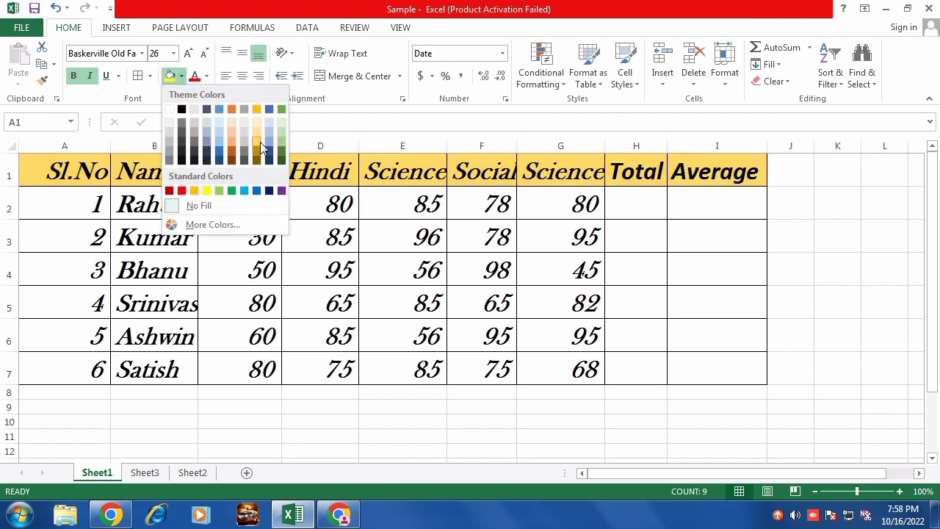
{"action": "left_click", "coordinate": [258, 141]}
{"action": "left_click", "coordinate": [360, 239]}
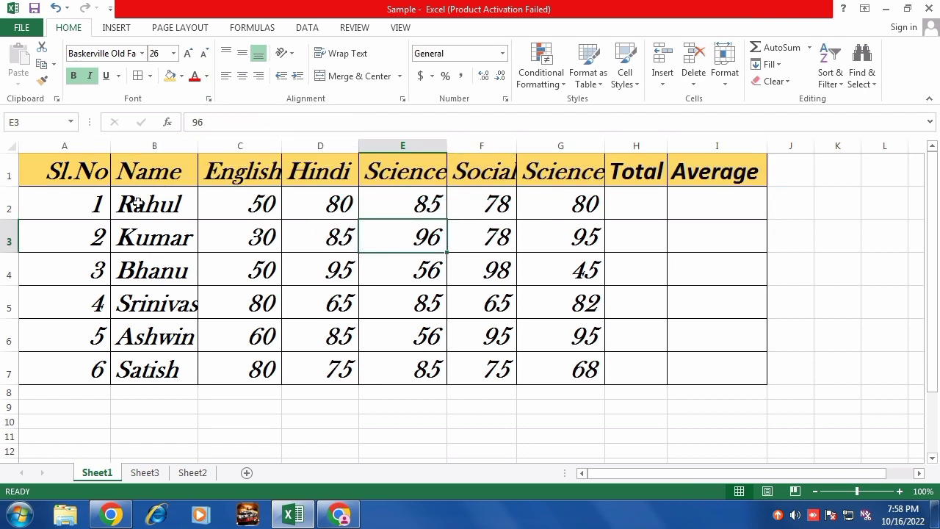
Step: Try the standard orange font colour on the names in B2:B7, then undo it along with the header row's gold fill
{"action": "left_click_drag", "start_coordinate": [136, 205], "coordinate": [158, 354]}
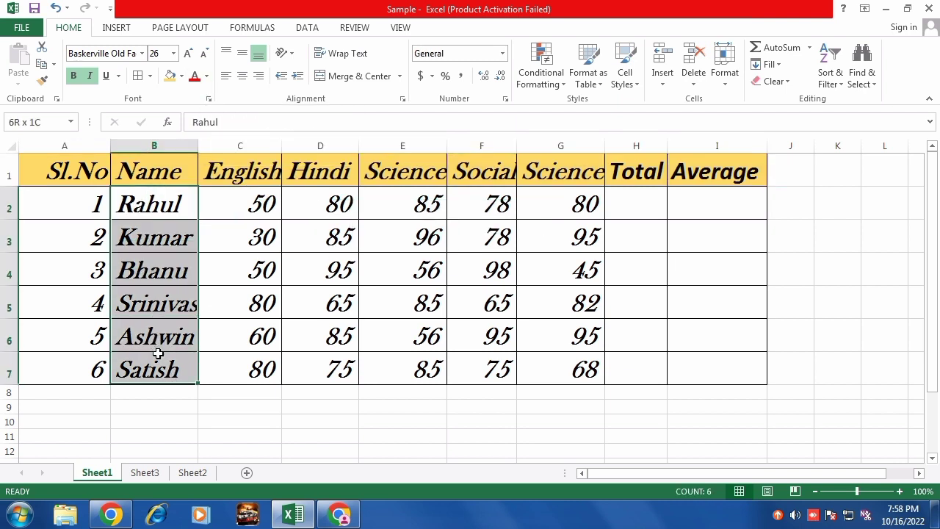
{"action": "left_click", "coordinate": [207, 76]}
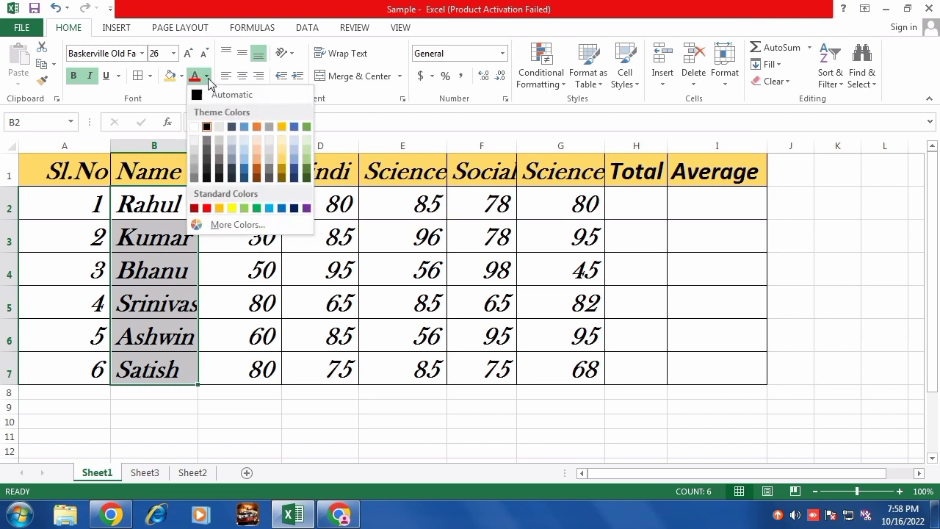
{"action": "left_click", "coordinate": [219, 209]}
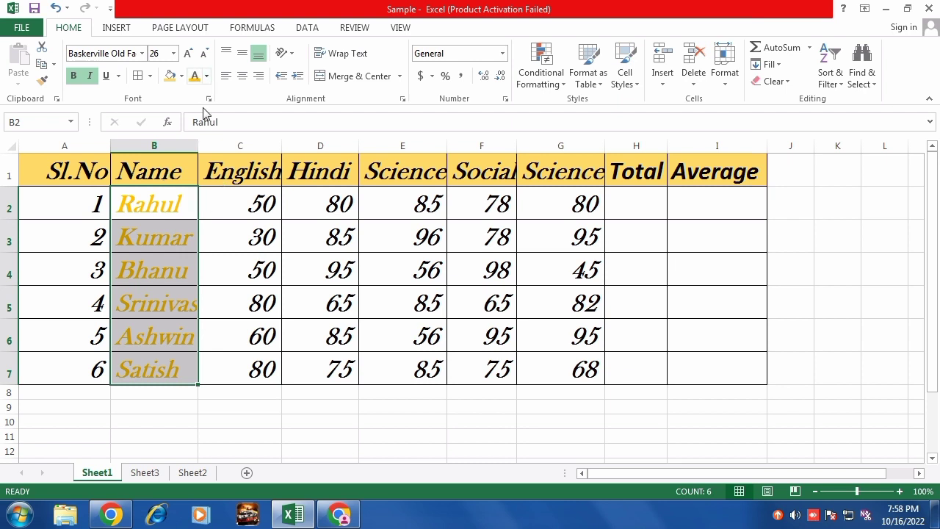
{"action": "key", "text": "ctrl+z"}
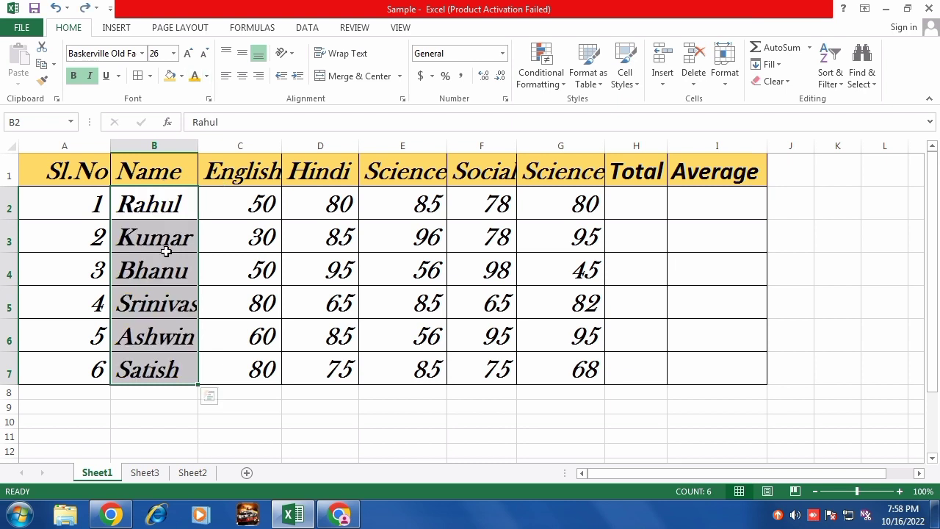
{"action": "key", "text": "ctrl+z"}
{"action": "left_click", "coordinate": [167, 251]}
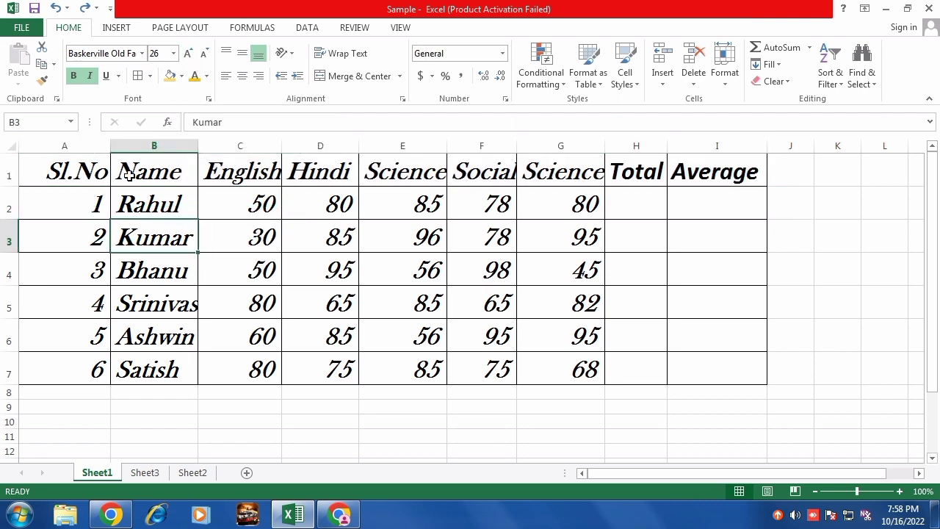
Step: Decrease the font size of the English column C1:C7 by a few steps
{"action": "left_click_drag", "start_coordinate": [243, 173], "coordinate": [274, 356]}
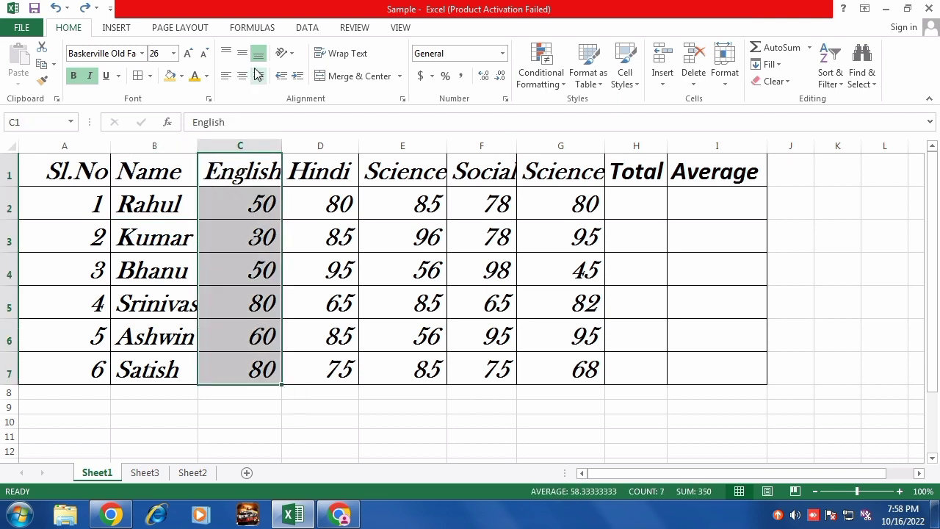
{"action": "left_click", "coordinate": [206, 55]}
{"action": "left_click", "coordinate": [205, 54]}
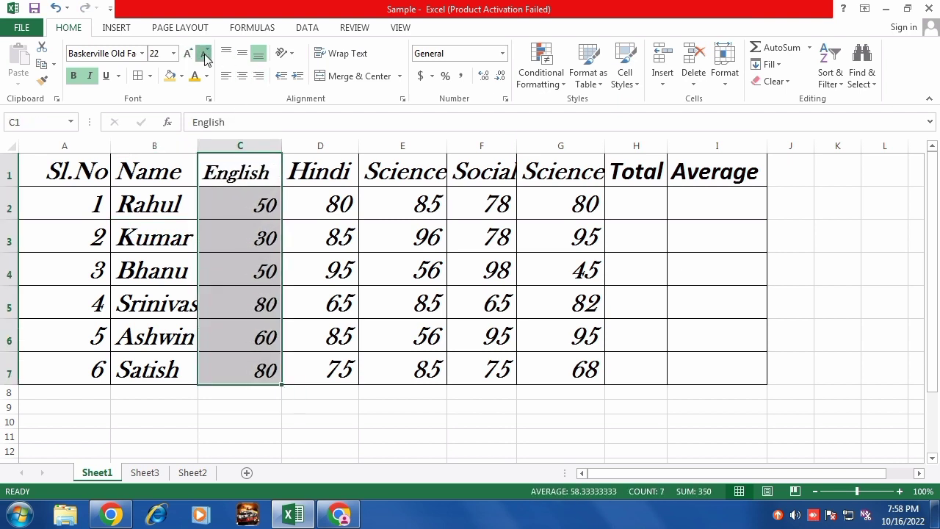
{"action": "left_click", "coordinate": [205, 55]}
Step: Increase the font size of the English column C1:C7 step by step to 48
{"action": "left_click", "coordinate": [188, 54]}
{"action": "left_click", "coordinate": [188, 54]}
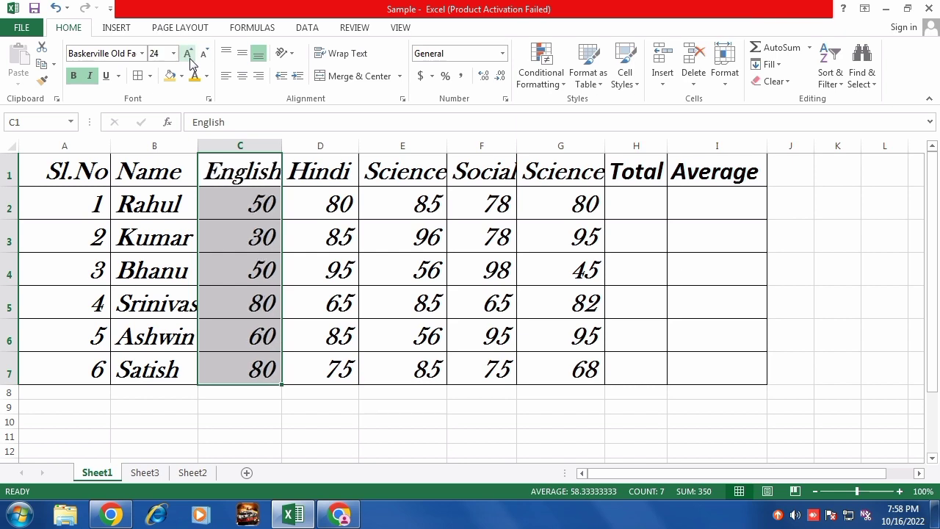
{"action": "left_click", "coordinate": [188, 55]}
{"action": "left_click", "coordinate": [188, 55]}
{"action": "left_click", "coordinate": [188, 54]}
{"action": "left_click", "coordinate": [188, 54]}
{"action": "left_click", "coordinate": [188, 54]}
Step: Reduce the font size of the English column C1:C7 to 26 and deselect the range
{"action": "left_click", "coordinate": [205, 54]}
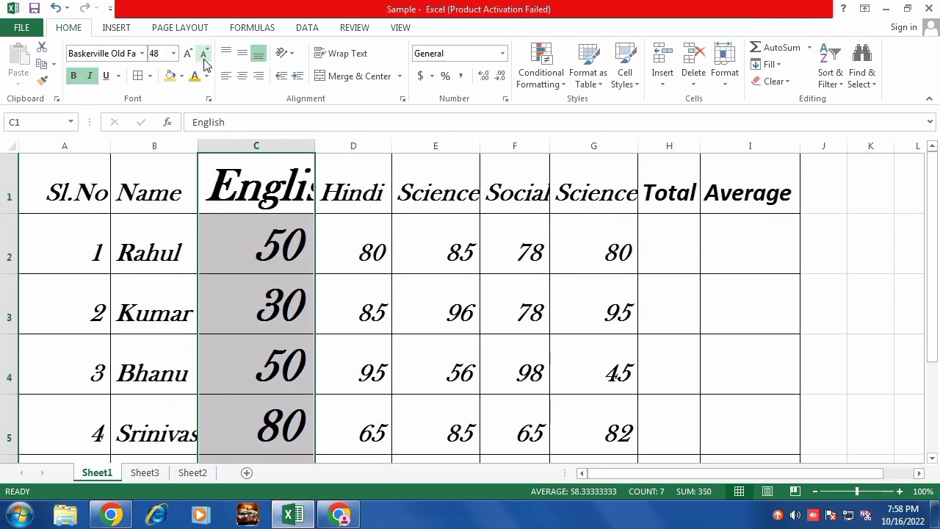
{"action": "left_click", "coordinate": [206, 54]}
{"action": "left_click", "coordinate": [205, 62]}
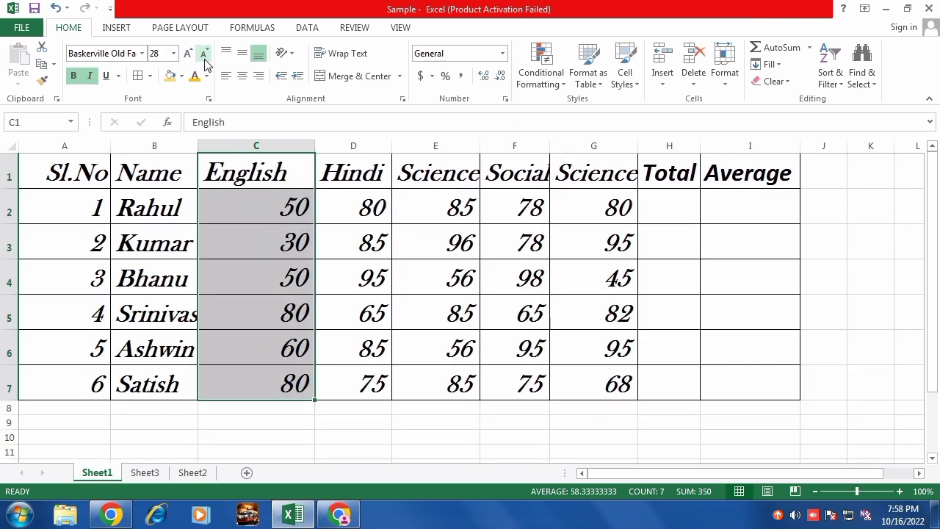
{"action": "left_click", "coordinate": [205, 61]}
{"action": "left_click", "coordinate": [277, 271]}
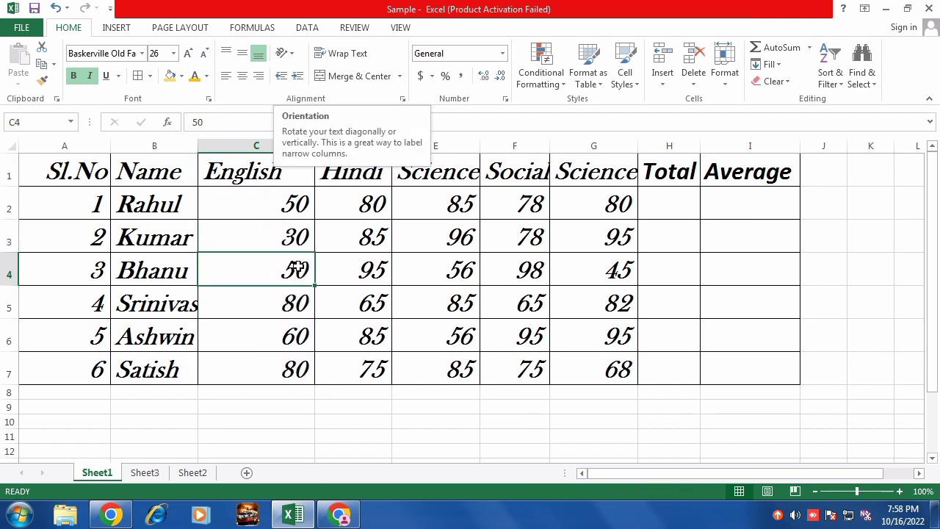
Step: Rotate the header row text in A1:I1 with the Angle Clockwise orientation
{"action": "left_click", "coordinate": [239, 176]}
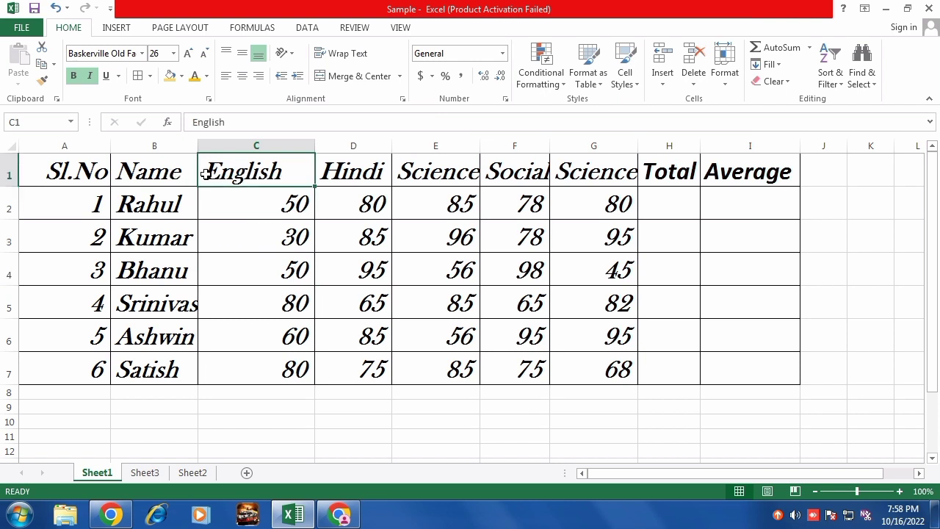
{"action": "left_click_drag", "start_coordinate": [90, 174], "coordinate": [750, 161]}
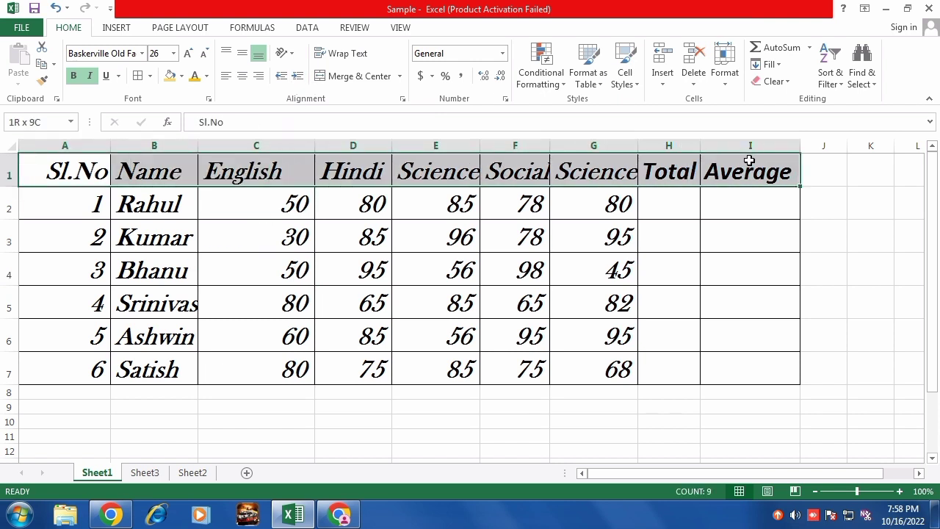
{"action": "left_click", "coordinate": [291, 57]}
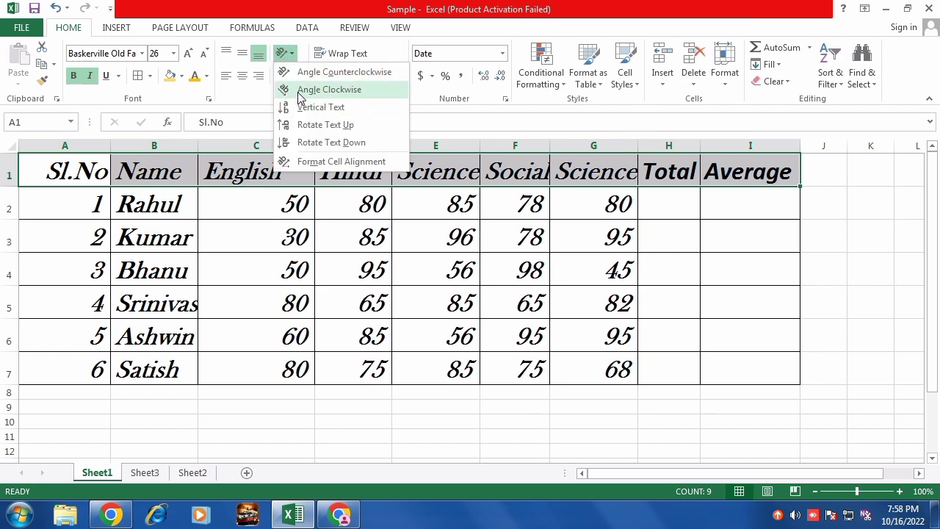
{"action": "left_click", "coordinate": [329, 89]}
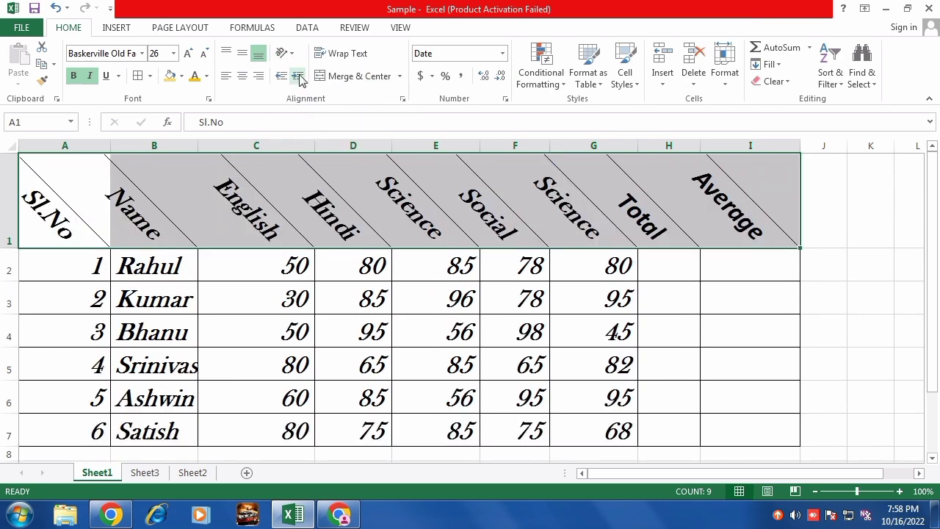
Step: Examine the Format Cells options for the header row, covering number, alignment, font, border, fill and protection
{"action": "left_click", "coordinate": [286, 55]}
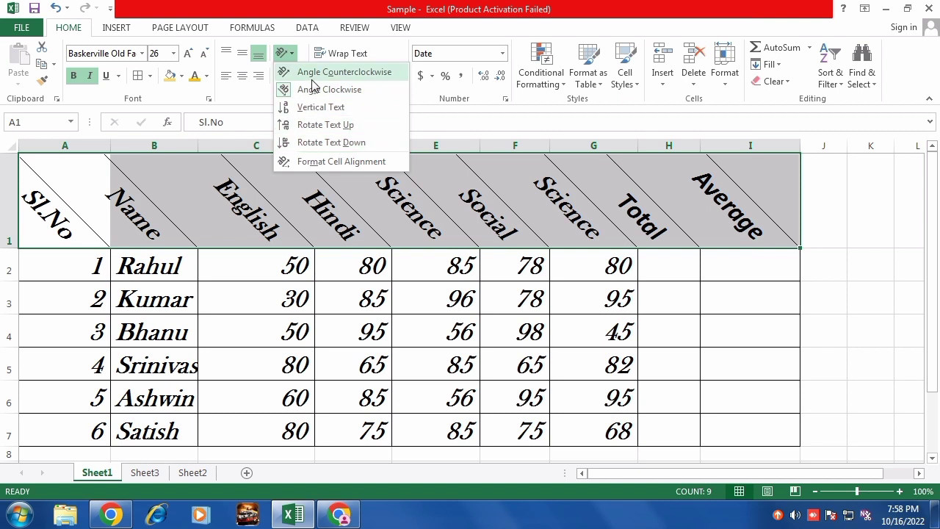
{"action": "left_click", "coordinate": [323, 163]}
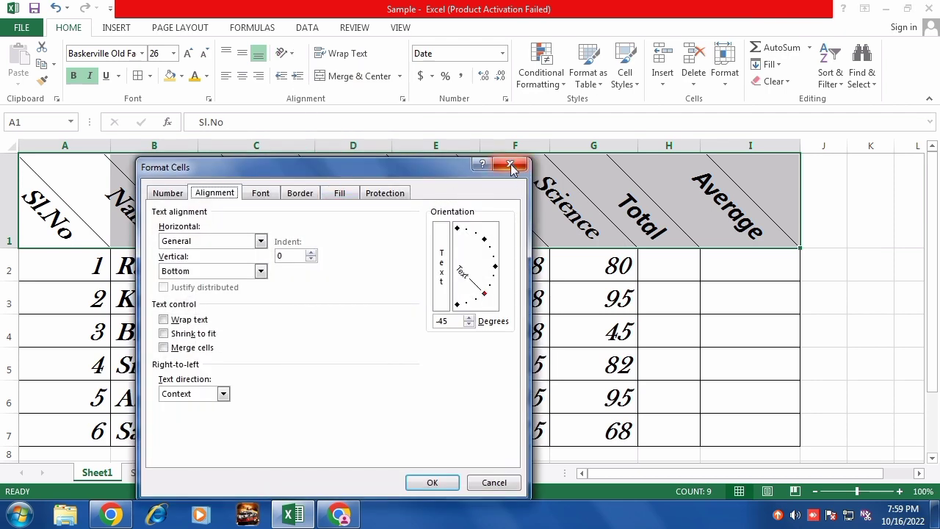
{"action": "left_click", "coordinate": [512, 166]}
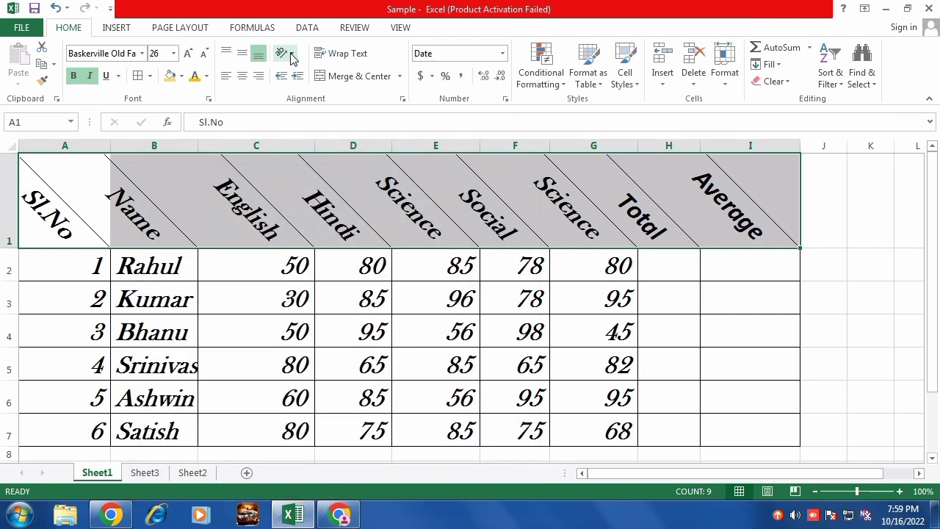
{"action": "left_click", "coordinate": [285, 53]}
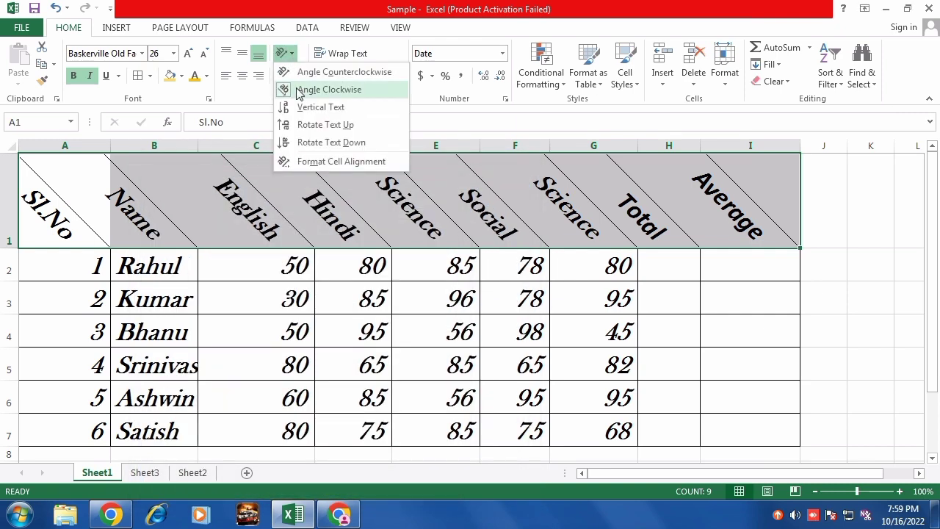
{"action": "left_click", "coordinate": [320, 163]}
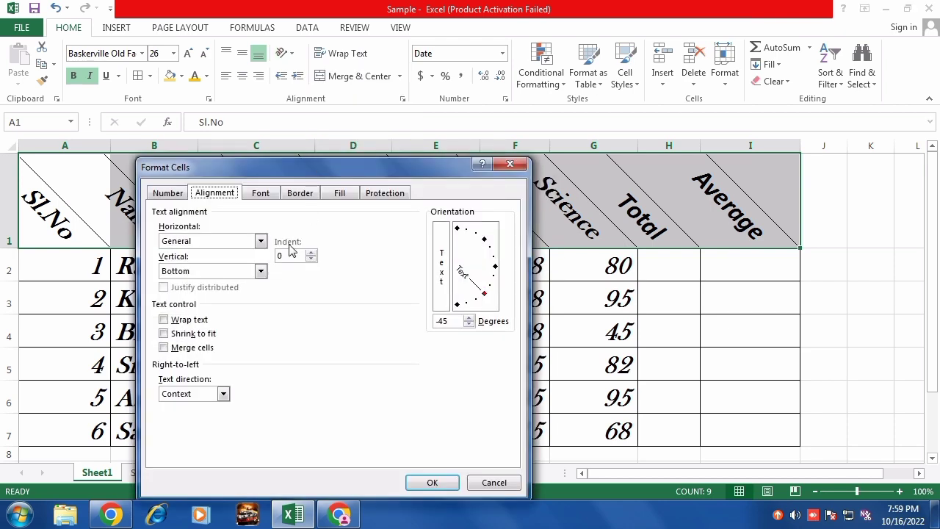
{"action": "left_click", "coordinate": [169, 195]}
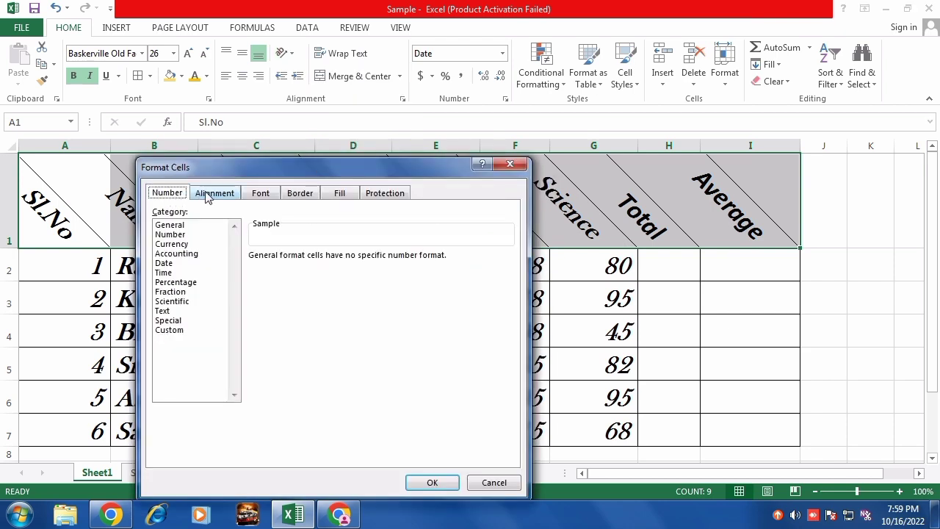
{"action": "left_click", "coordinate": [209, 195]}
{"action": "left_click", "coordinate": [266, 195]}
{"action": "left_click", "coordinate": [300, 196]}
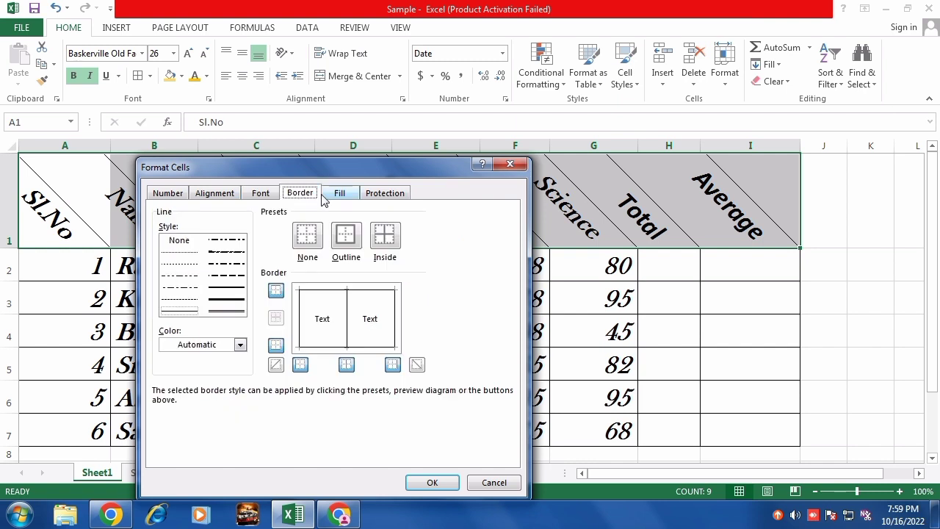
{"action": "left_click", "coordinate": [342, 196]}
{"action": "left_click", "coordinate": [391, 198]}
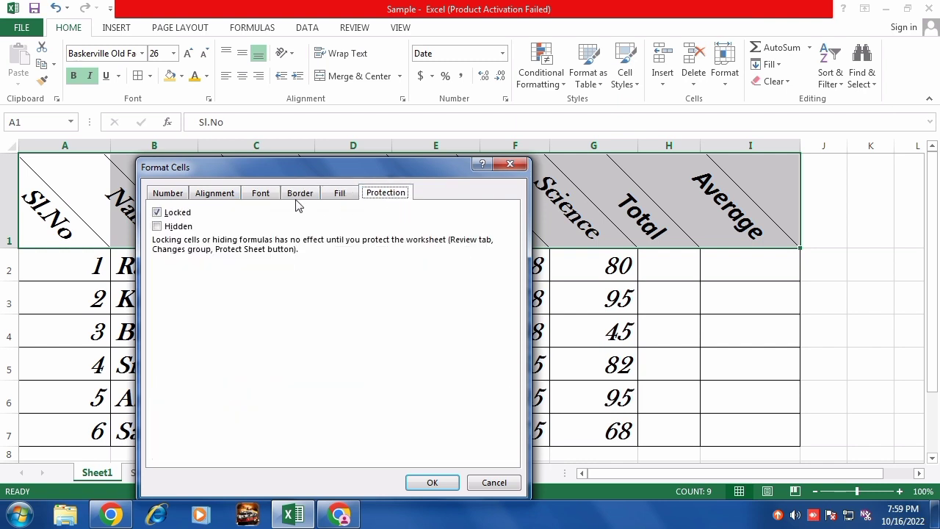
{"action": "left_click", "coordinate": [215, 196]}
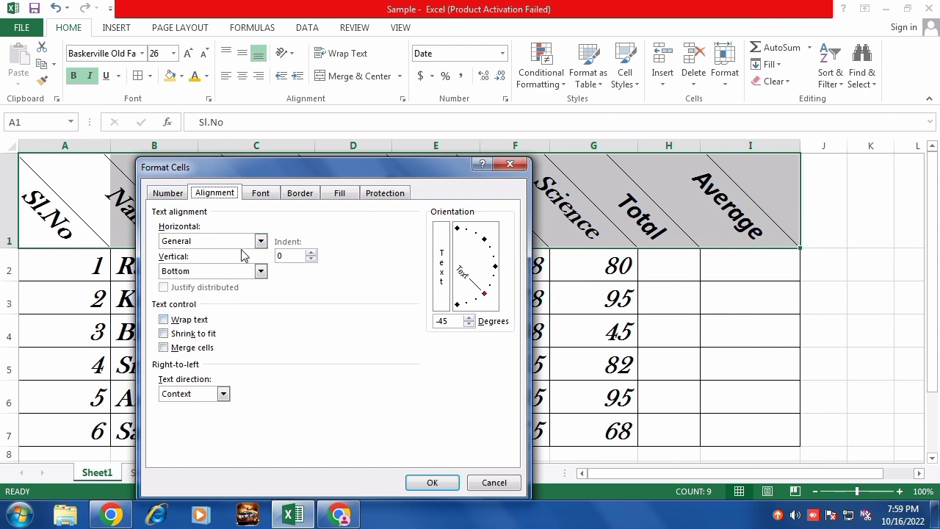
{"action": "left_click", "coordinate": [264, 195]}
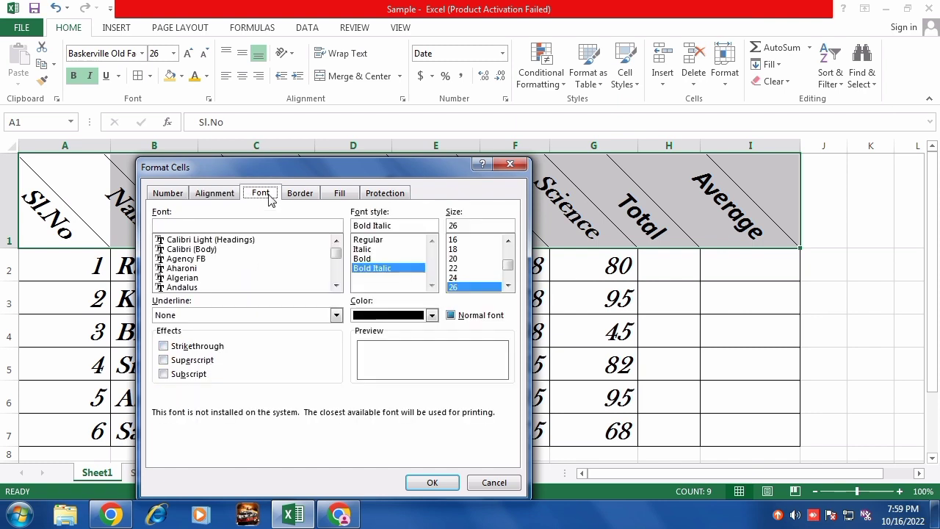
Step: Try to give the header row borders a dark orange colour and a thick line style in Format Cells
{"action": "left_click", "coordinate": [301, 194]}
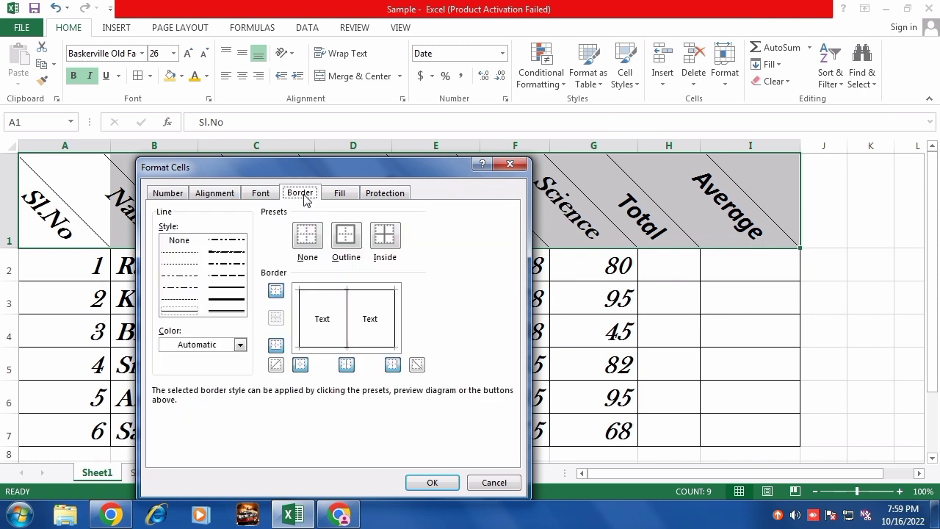
{"action": "left_click", "coordinate": [217, 345]}
{"action": "left_click", "coordinate": [228, 279]}
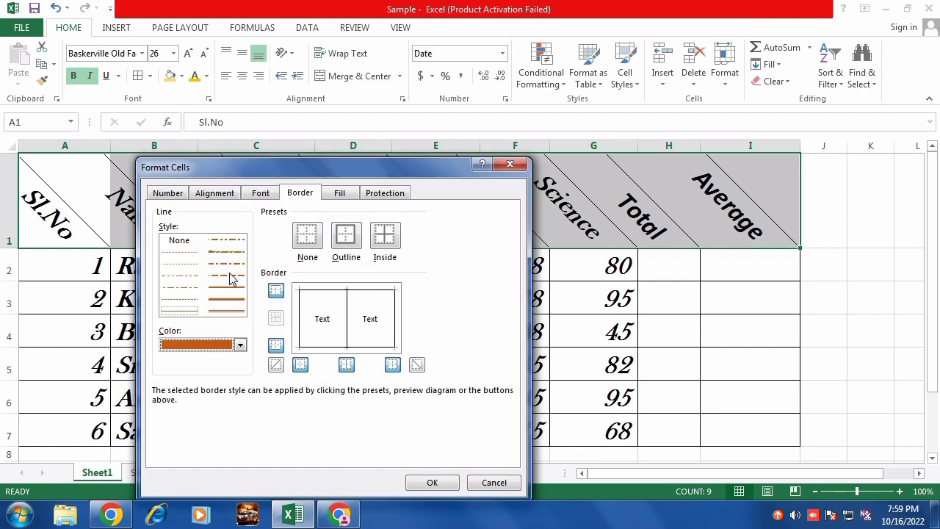
{"action": "left_click", "coordinate": [227, 299]}
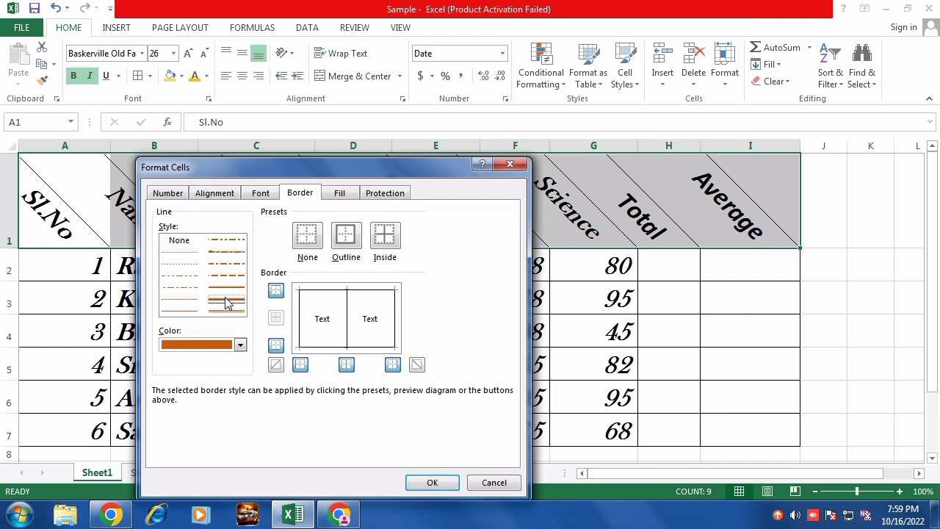
{"action": "left_click", "coordinate": [431, 482]}
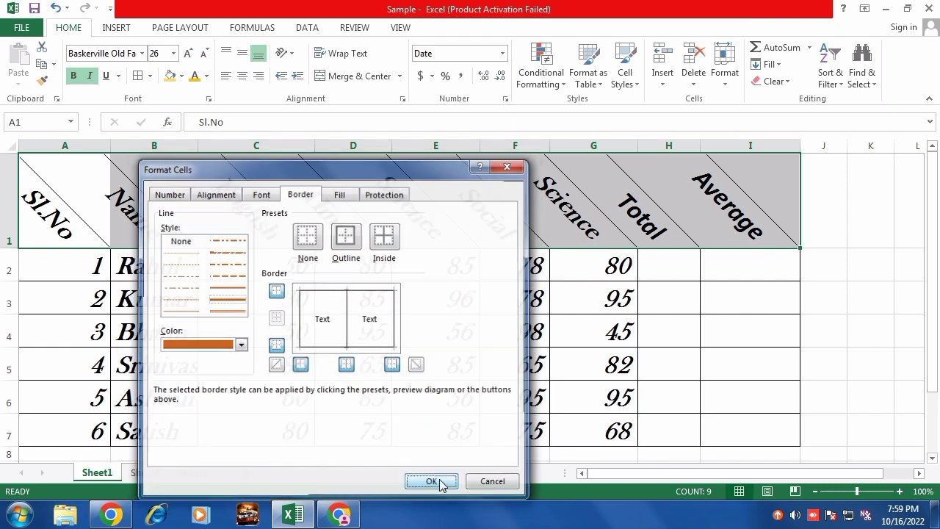
{"action": "left_click", "coordinate": [342, 229]}
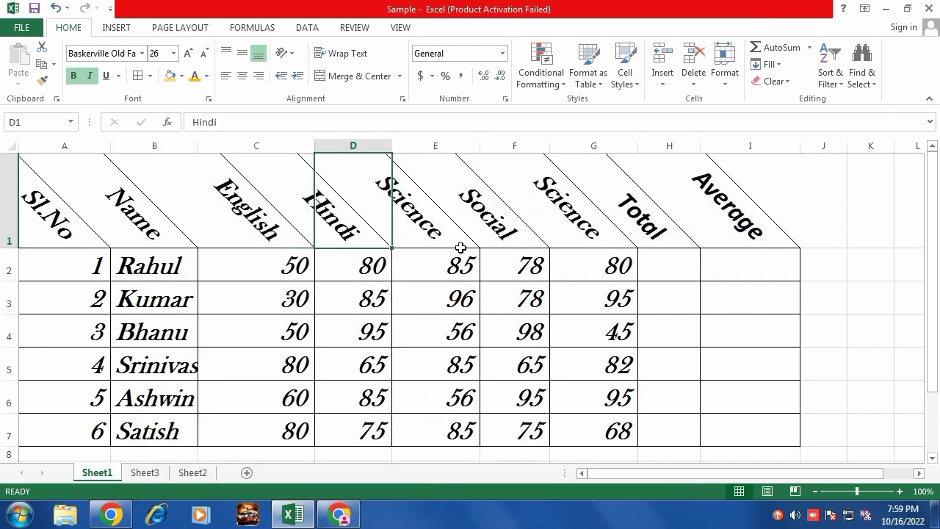
{"action": "left_click", "coordinate": [179, 204]}
{"action": "left_click_drag", "start_coordinate": [68, 213], "coordinate": [743, 213]}
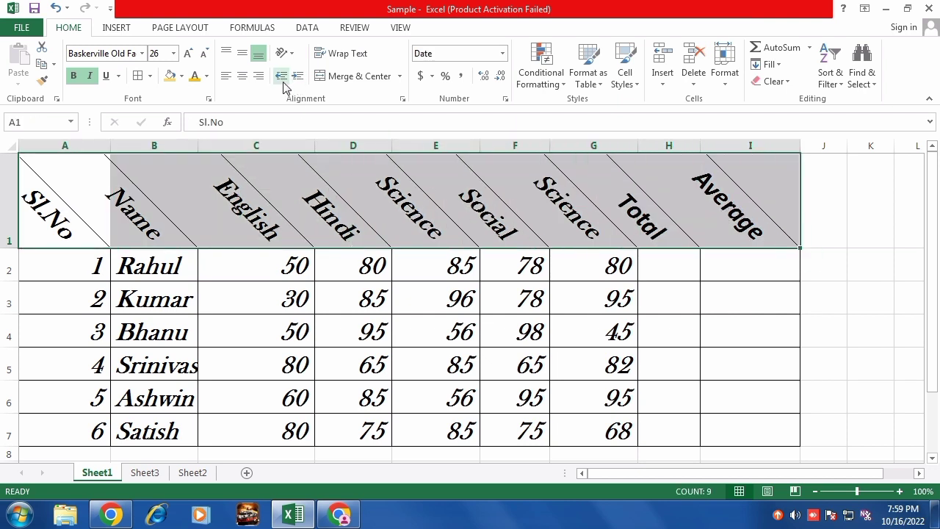
Step: Increase the indent of the English mark in cell C2 repeatedly until the number sits near the cell's right edge
{"action": "left_click", "coordinate": [253, 264]}
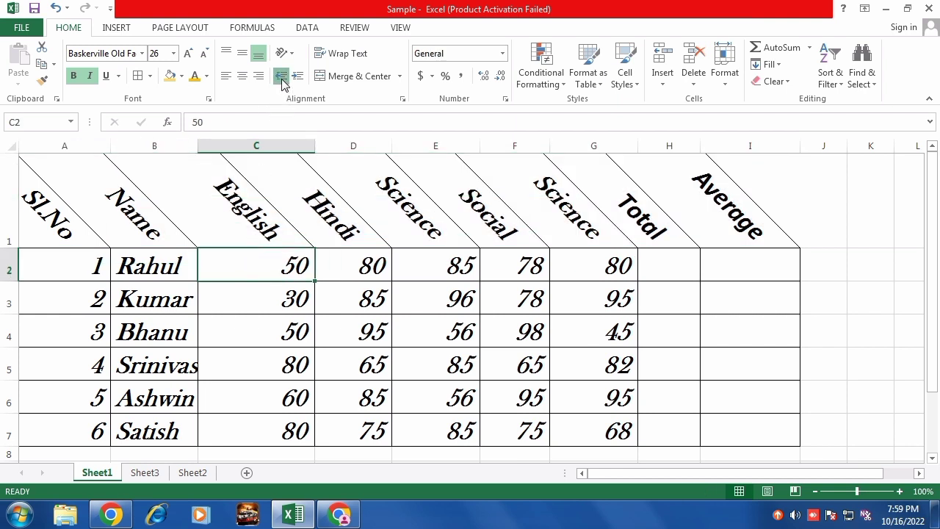
{"action": "left_click", "coordinate": [305, 81]}
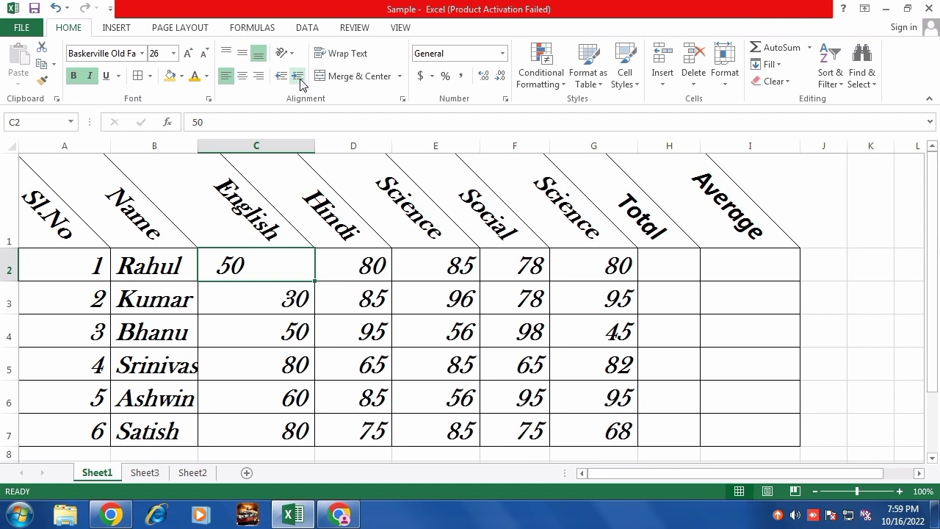
{"action": "left_click", "coordinate": [302, 83]}
{"action": "left_click", "coordinate": [299, 83]}
{"action": "left_click", "coordinate": [300, 83]}
{"action": "left_click", "coordinate": [300, 83]}
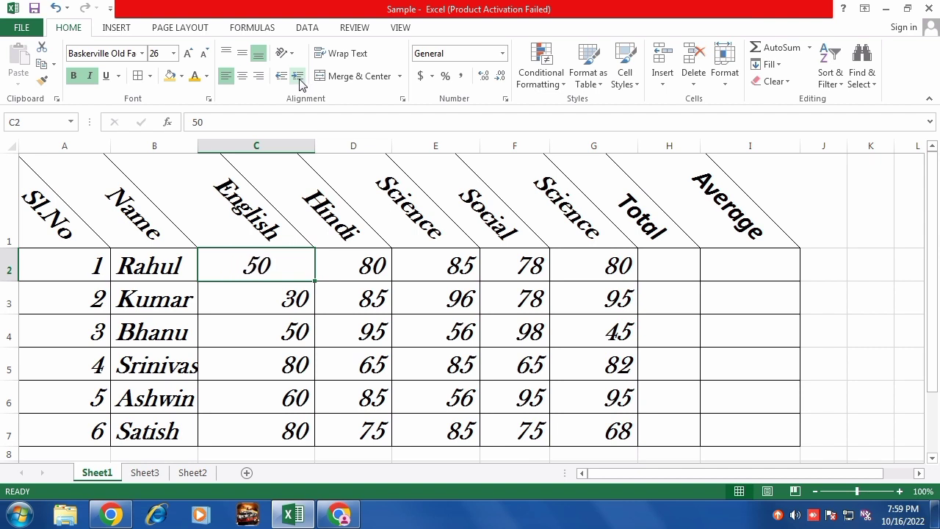
{"action": "left_click", "coordinate": [300, 83]}
{"action": "left_click", "coordinate": [300, 83]}
{"action": "left_click", "coordinate": [300, 83]}
{"action": "left_click", "coordinate": [300, 83]}
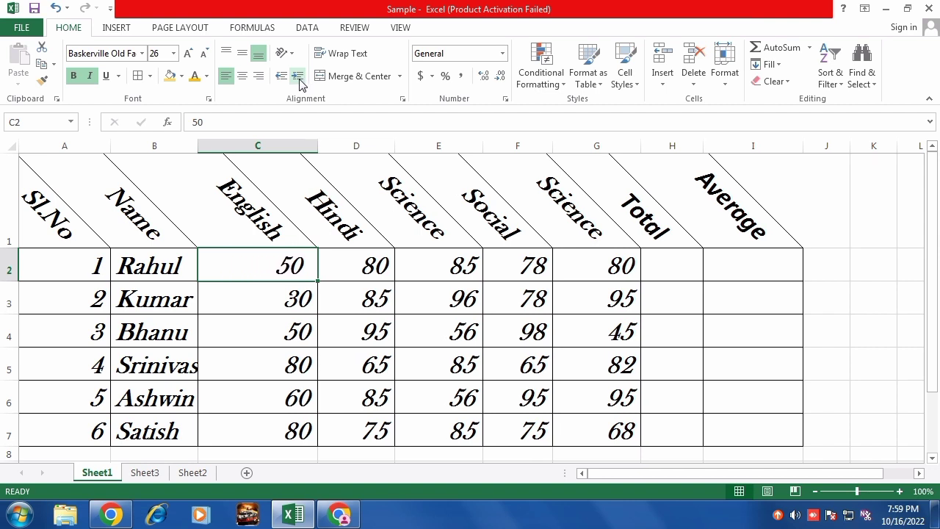
Step: Decrease the indent of the English mark in C2 repeatedly until the number sits in the cell's left half
{"action": "left_click", "coordinate": [300, 83]}
{"action": "left_click", "coordinate": [282, 79]}
{"action": "left_click", "coordinate": [282, 79]}
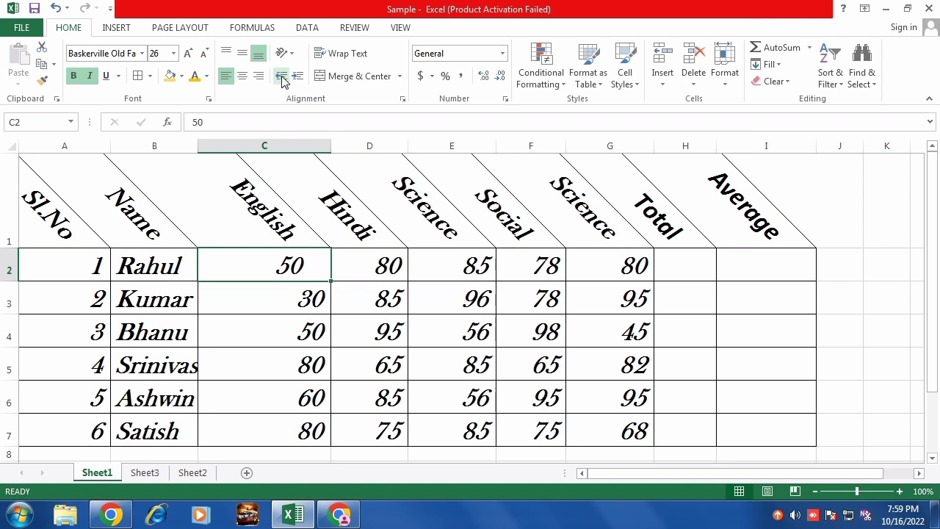
{"action": "left_click", "coordinate": [282, 79]}
{"action": "left_click", "coordinate": [282, 80]}
{"action": "left_click", "coordinate": [282, 79]}
{"action": "left_click", "coordinate": [282, 79]}
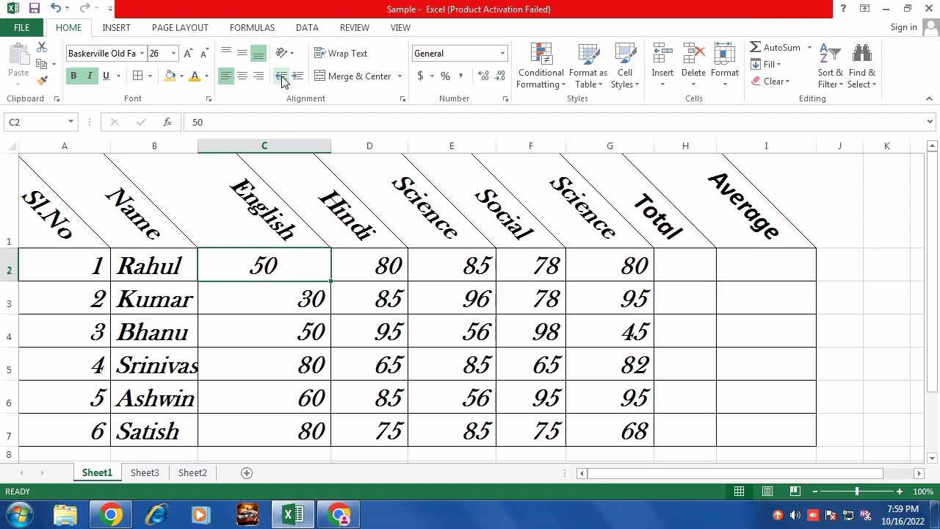
{"action": "left_click", "coordinate": [282, 80]}
{"action": "left_click", "coordinate": [282, 79]}
{"action": "left_click", "coordinate": [282, 79]}
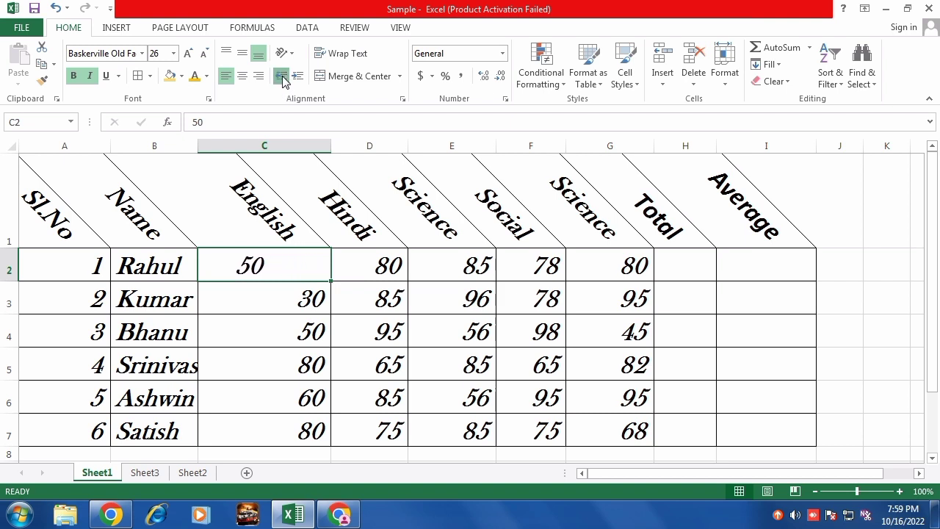
{"action": "left_click", "coordinate": [282, 80]}
Step: Increase the indent of the English mark in C2 again until the number sits near the cell's middle
{"action": "left_click", "coordinate": [297, 76]}
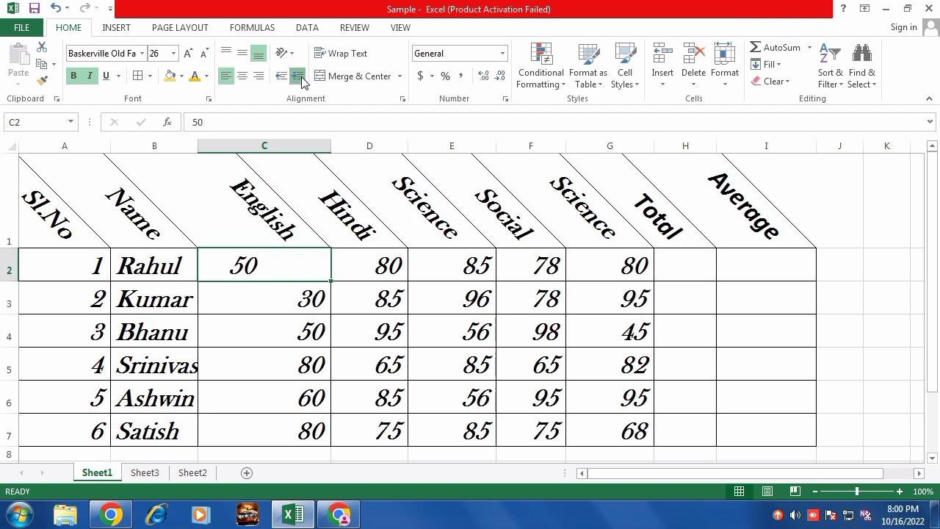
{"action": "left_click", "coordinate": [298, 76]}
{"action": "left_click", "coordinate": [298, 77]}
{"action": "left_click", "coordinate": [297, 76]}
{"action": "left_click", "coordinate": [297, 77]}
Step: Merge and center the empty Total and Average cells H2:I2 in the first student's row
{"action": "left_click", "coordinate": [342, 271]}
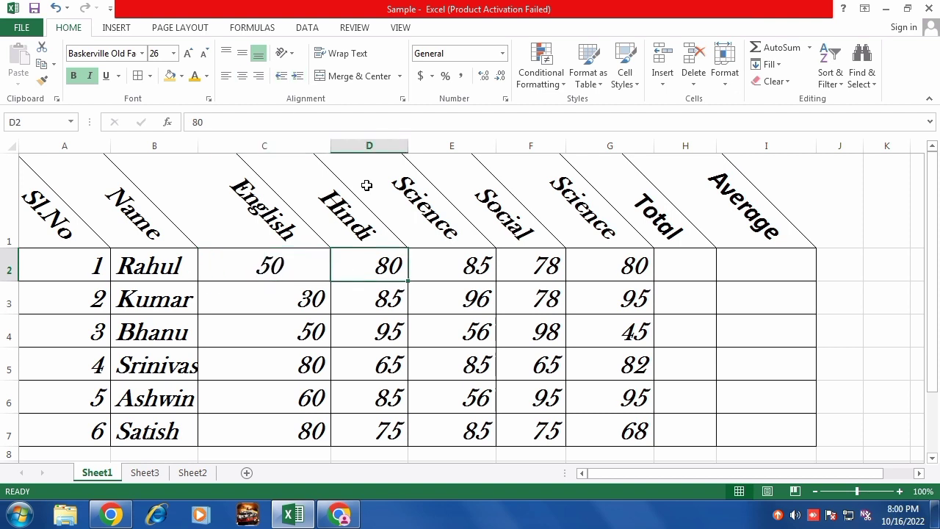
{"action": "left_click", "coordinate": [400, 76]}
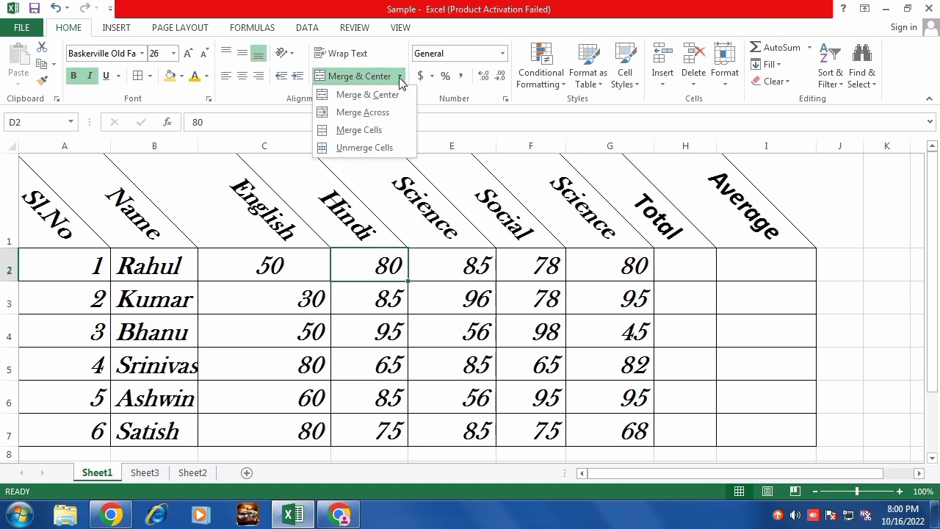
{"action": "left_click", "coordinate": [413, 233]}
{"action": "left_click", "coordinate": [298, 272]}
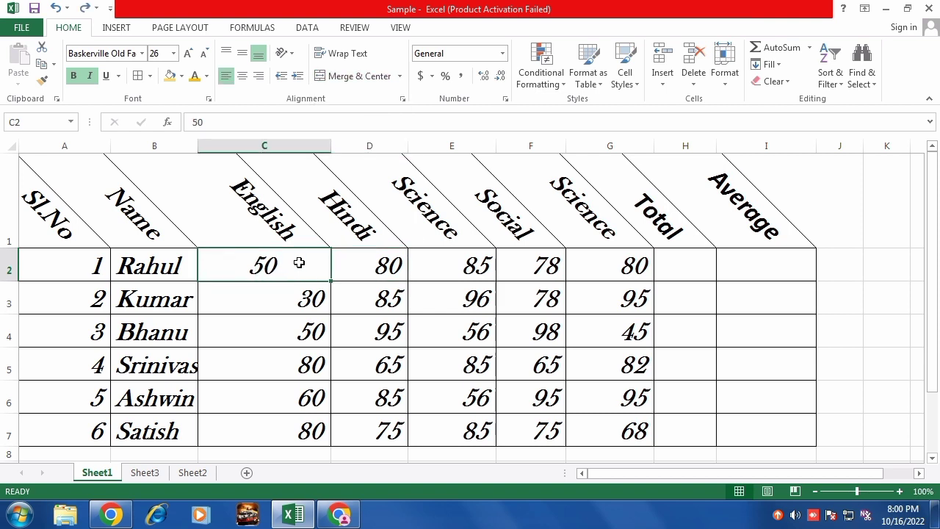
{"action": "left_click", "coordinate": [297, 318]}
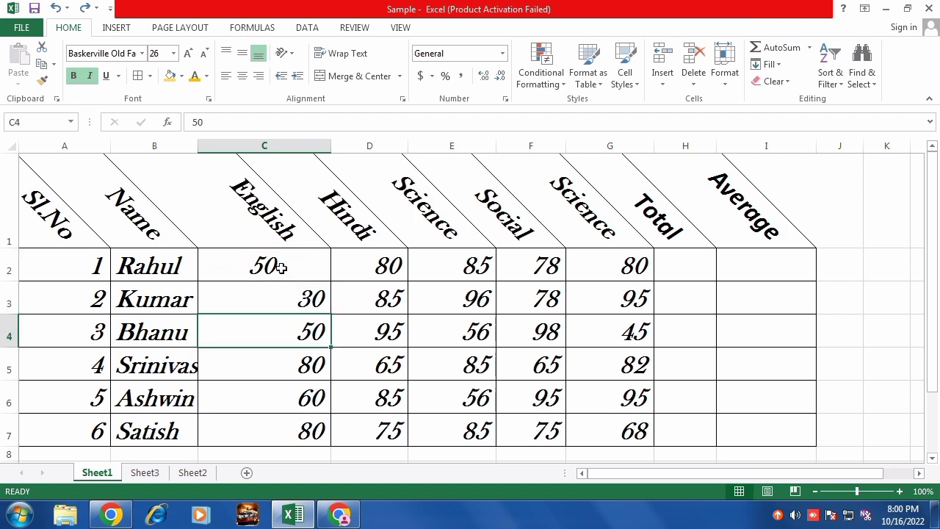
{"action": "left_click_drag", "start_coordinate": [698, 266], "coordinate": [759, 264]}
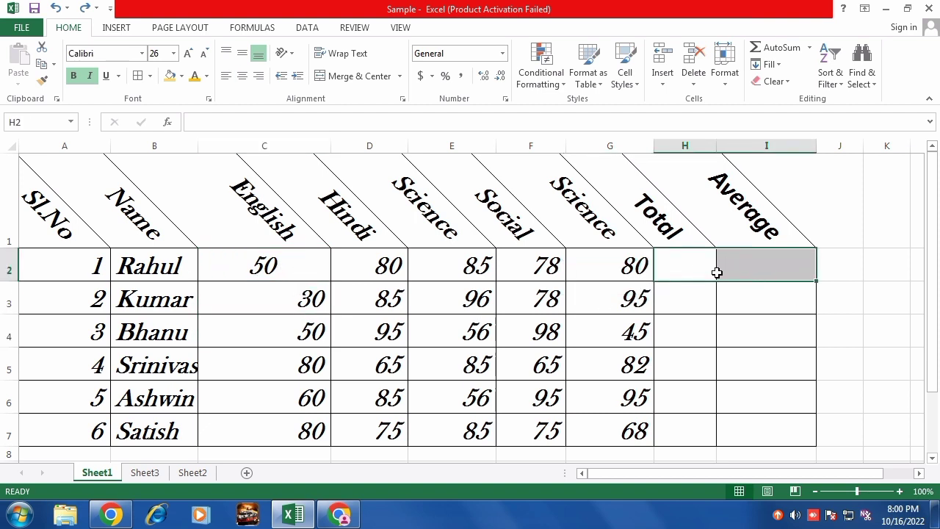
{"action": "left_click", "coordinate": [400, 75]}
{"action": "left_click", "coordinate": [384, 95]}
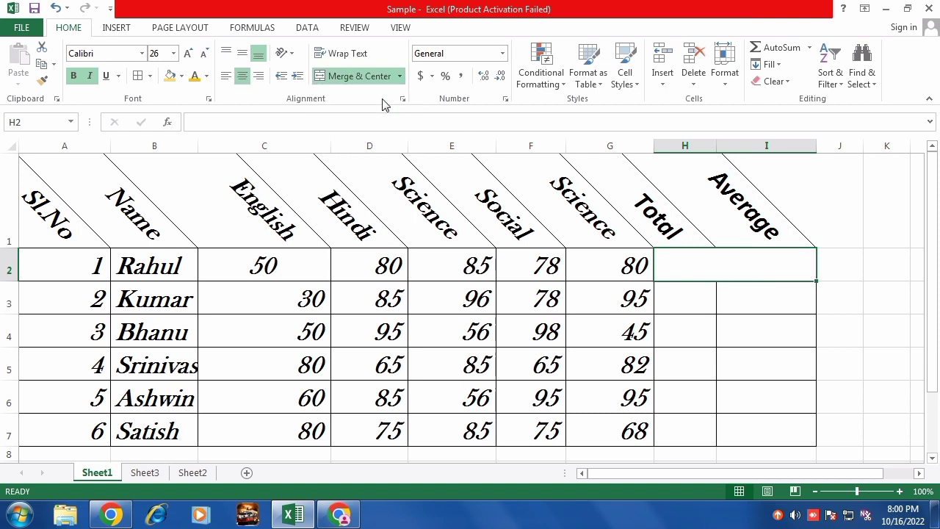
Step: Compare the merged cell H2:I2 with the separate cells H3 and I3 below it
{"action": "left_click", "coordinate": [730, 369]}
{"action": "left_click", "coordinate": [686, 305]}
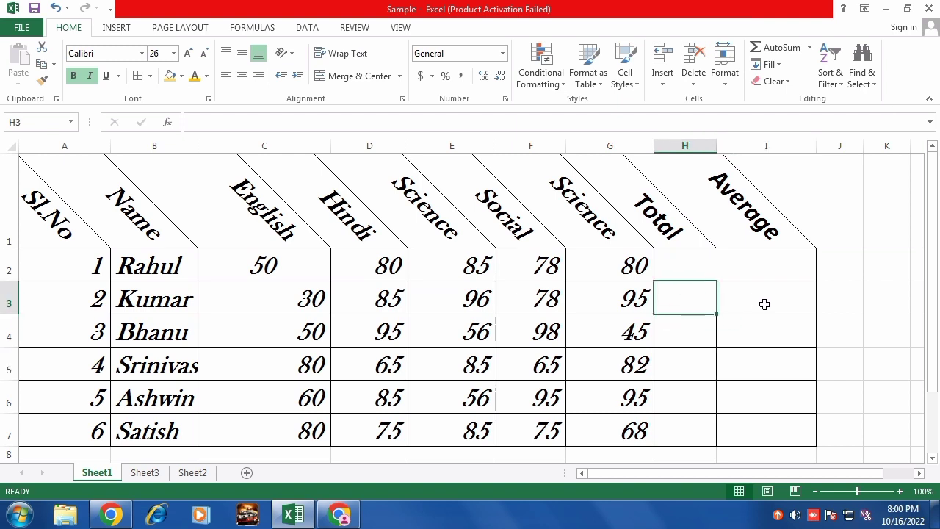
{"action": "left_click", "coordinate": [767, 304]}
{"action": "left_click", "coordinate": [709, 302]}
{"action": "left_click", "coordinate": [754, 299]}
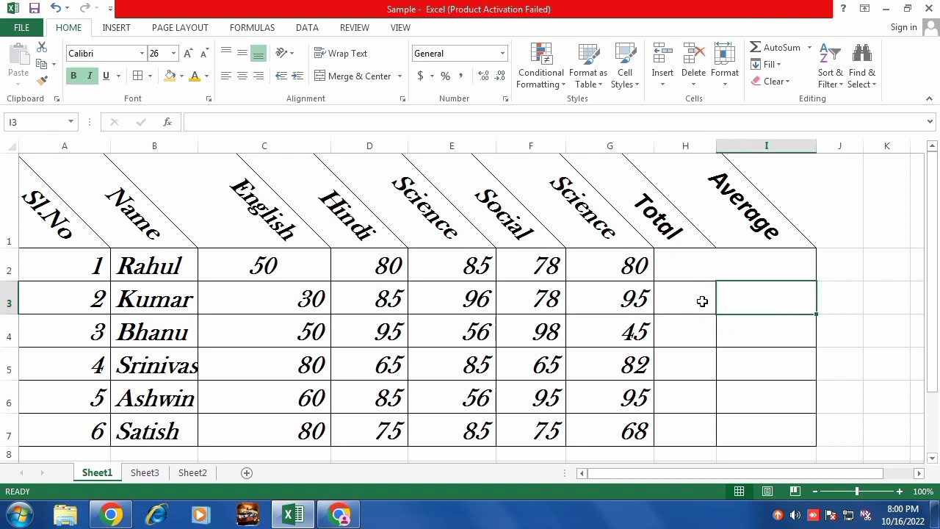
{"action": "left_click", "coordinate": [702, 302]}
{"action": "left_click", "coordinate": [695, 270]}
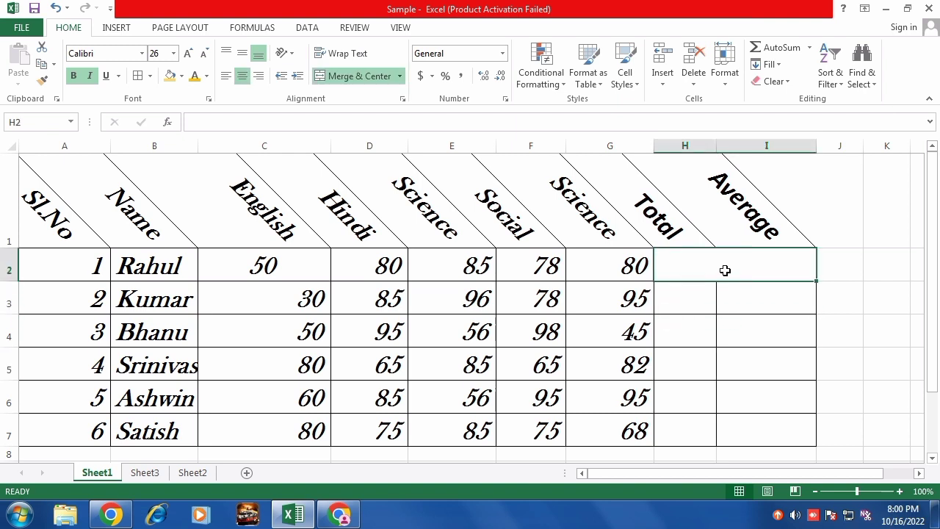
Step: Try Merge Across on the merged cell H2:I2 and split it back into separate cells
{"action": "left_click", "coordinate": [400, 76]}
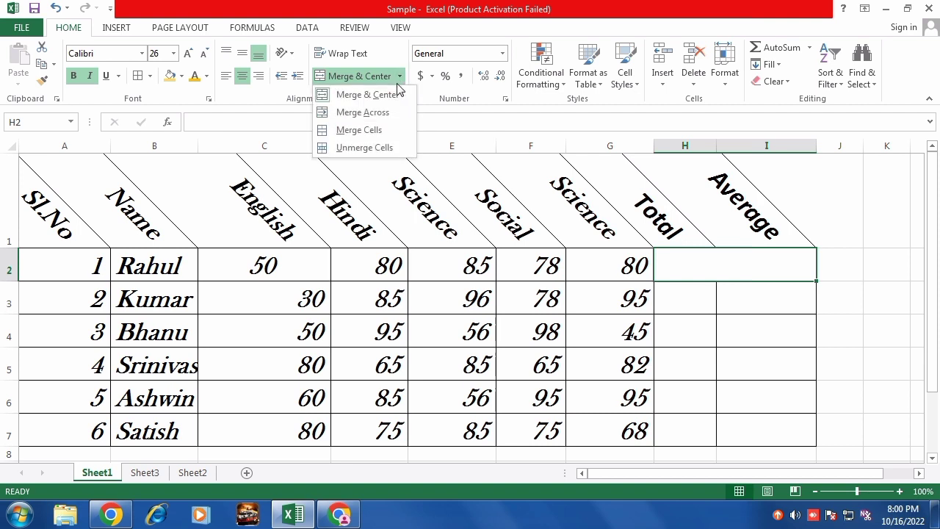
{"action": "left_click", "coordinate": [361, 112]}
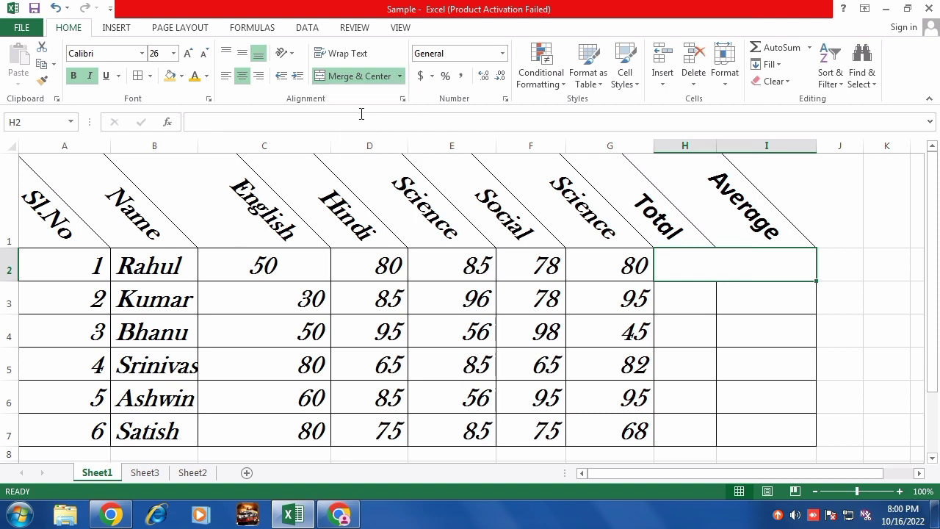
{"action": "left_click", "coordinate": [391, 76]}
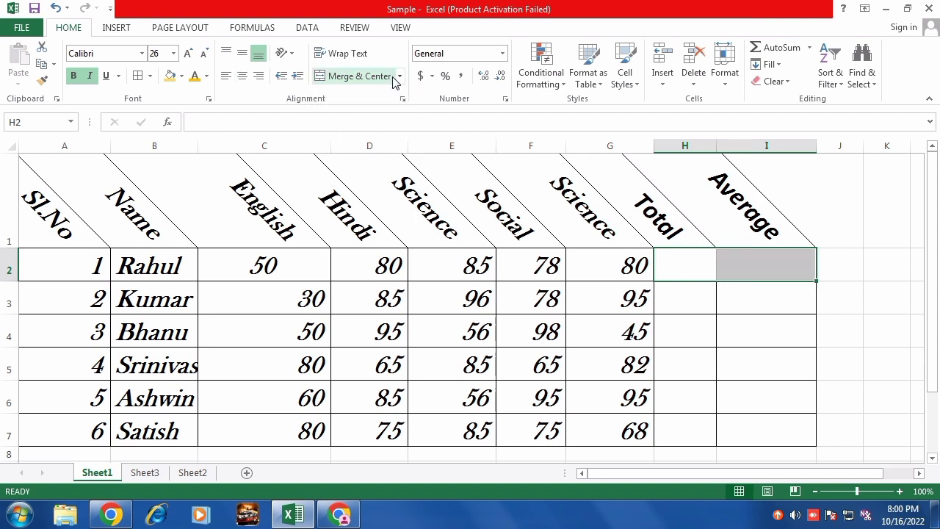
{"action": "left_click", "coordinate": [697, 308]}
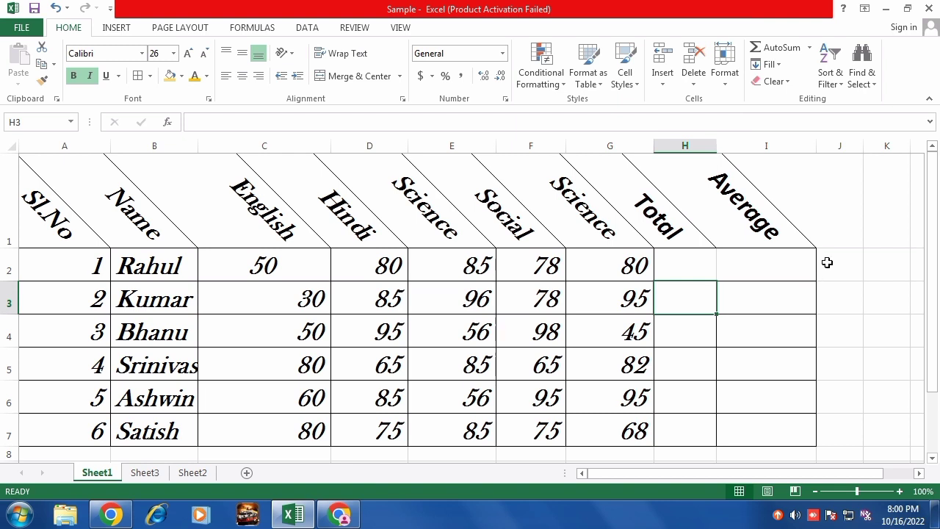
Step: Merge and center the second student's Science mark with the empty cells beside it, G3:I3
{"action": "left_click_drag", "start_coordinate": [621, 267], "coordinate": [774, 265]}
{"action": "left_click_drag", "start_coordinate": [593, 310], "coordinate": [771, 296]}
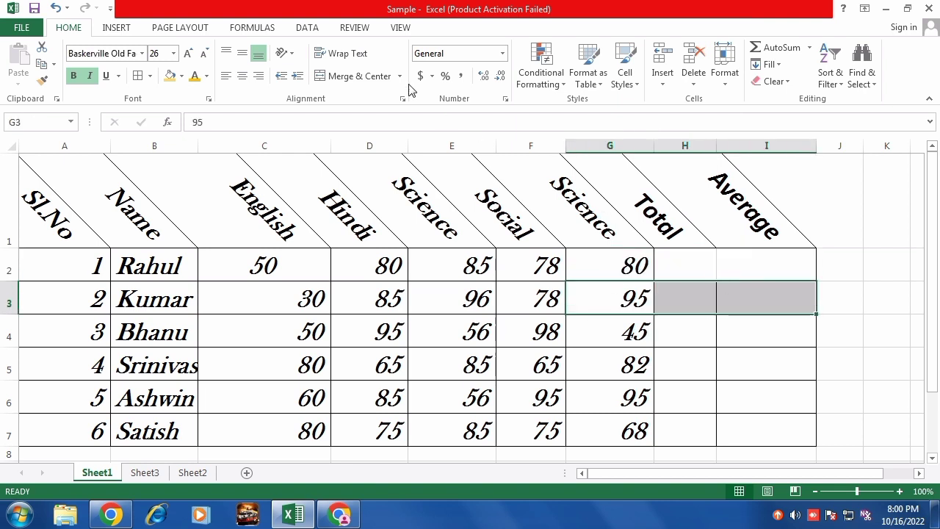
{"action": "left_click", "coordinate": [359, 76]}
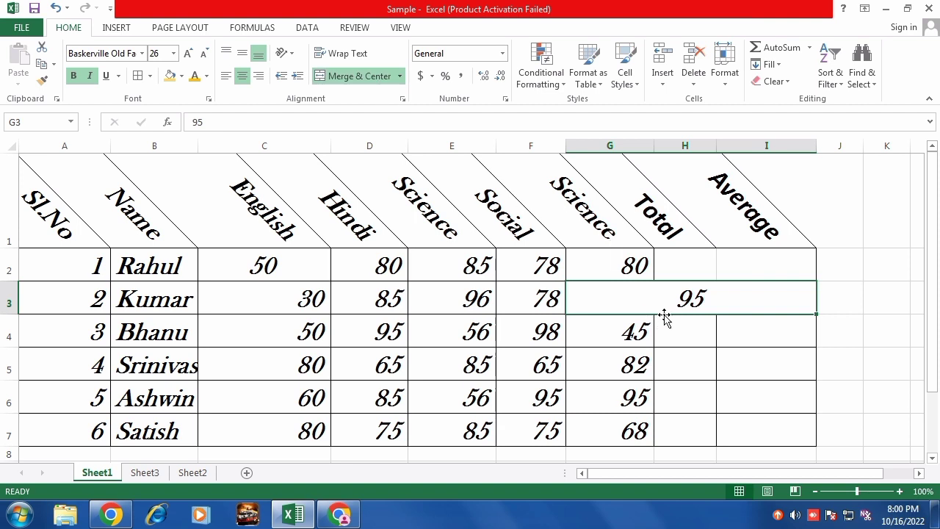
{"action": "left_click", "coordinate": [688, 402]}
Step: Examine the available number formats for the merged cell G3:I3
{"action": "left_click", "coordinate": [688, 297]}
{"action": "left_click", "coordinate": [490, 56]}
{"action": "left_click", "coordinate": [503, 57]}
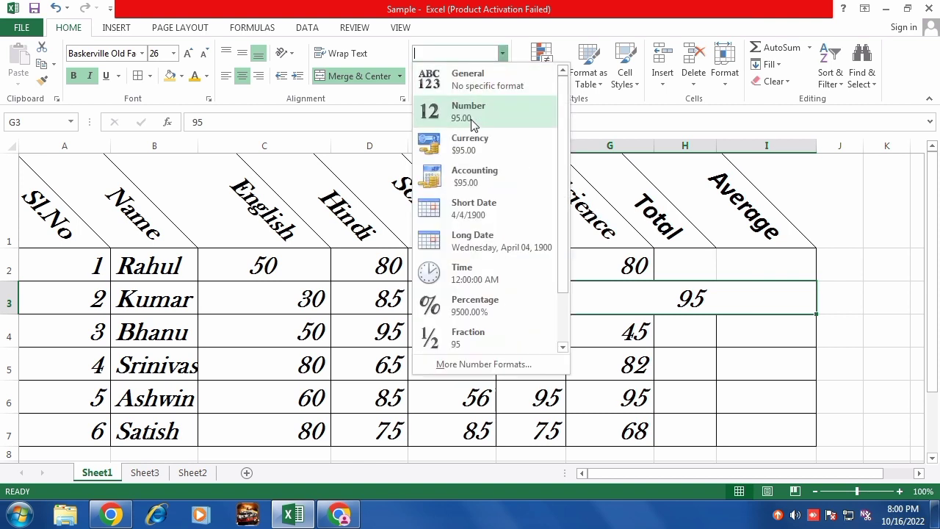
{"action": "left_click", "coordinate": [360, 297]}
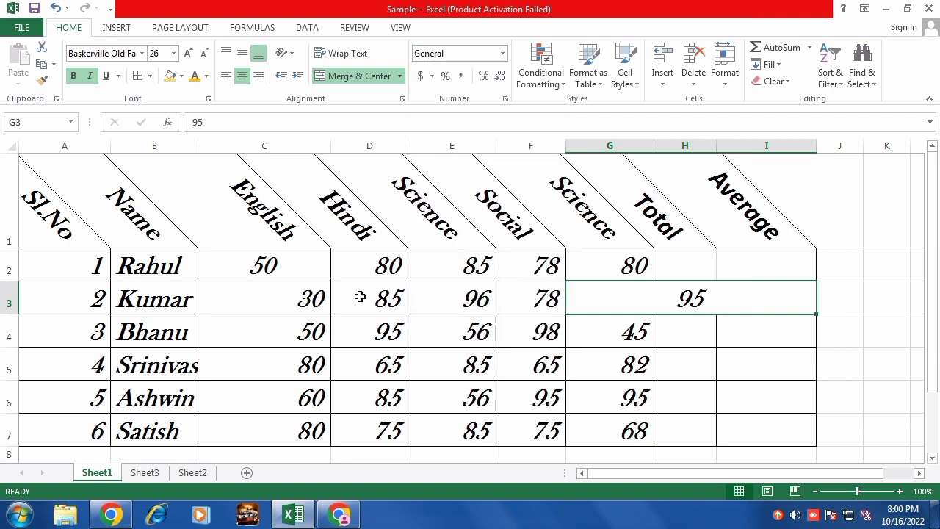
Step: Undo the recent cell merges, indent changes, header rotation and English column font enlargements, back to font size 28
{"action": "key", "text": "ctrl+z"}
{"action": "key", "text": "ctrl+z"}
{"action": "key", "text": "ctrl+z"}
{"action": "key", "text": "ctrl+z"}
{"action": "key", "text": "ctrl+z"}
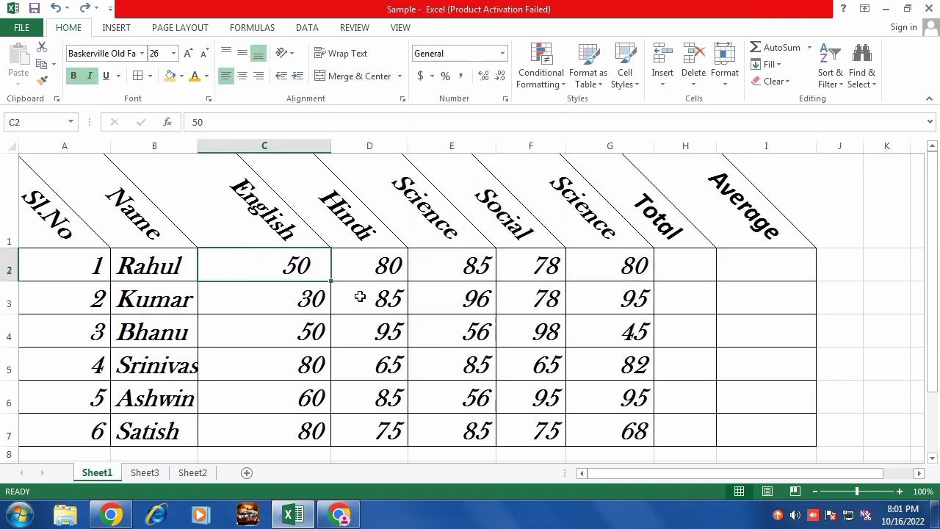
{"action": "key", "text": "ctrl+z"}
{"action": "key", "text": "ctrl+z"}
{"action": "key", "text": "ctrl+z"}
{"action": "key", "text": "ctrl+z"}
{"action": "key", "text": "ctrl+z"}
{"action": "key", "text": "ctrl+z"}
{"action": "key", "text": "ctrl+z"}
{"action": "key", "text": "ctrl+z"}
{"action": "key", "text": "ctrl+z"}
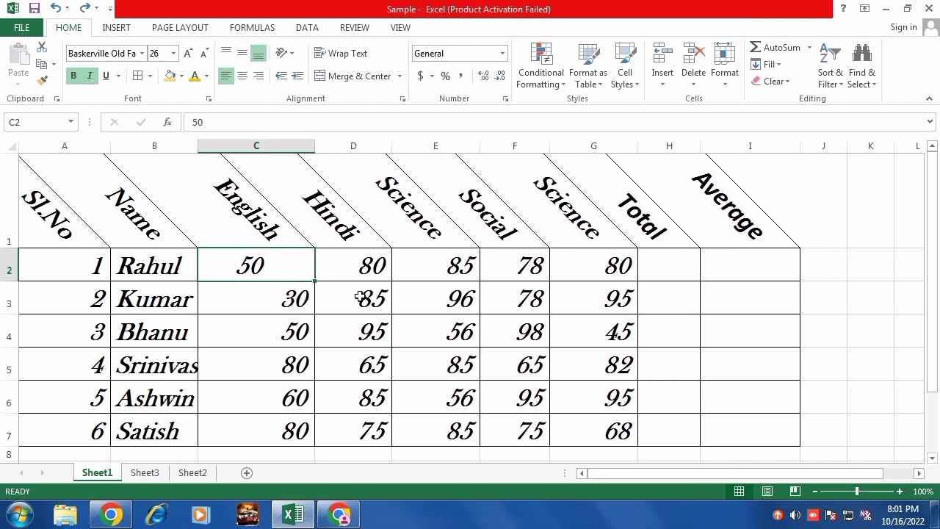
{"action": "key", "text": "ctrl+z"}
{"action": "key", "text": "ctrl+z"}
{"action": "key", "text": "ctrl+z"}
{"action": "key", "text": "ctrl+z"}
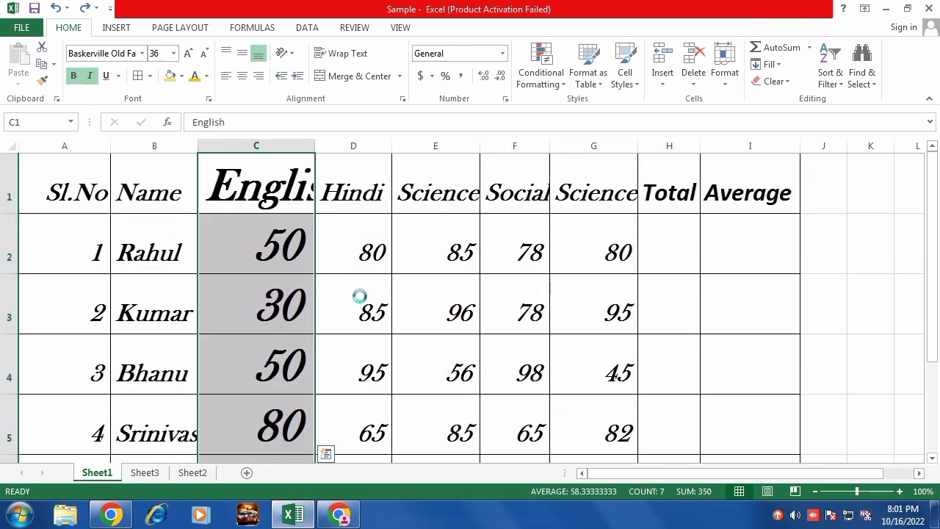
{"action": "key", "text": "ctrl+z"}
{"action": "key", "text": "ctrl+z"}
{"action": "key", "text": "ctrl+z"}
{"action": "key", "text": "ctrl+z"}
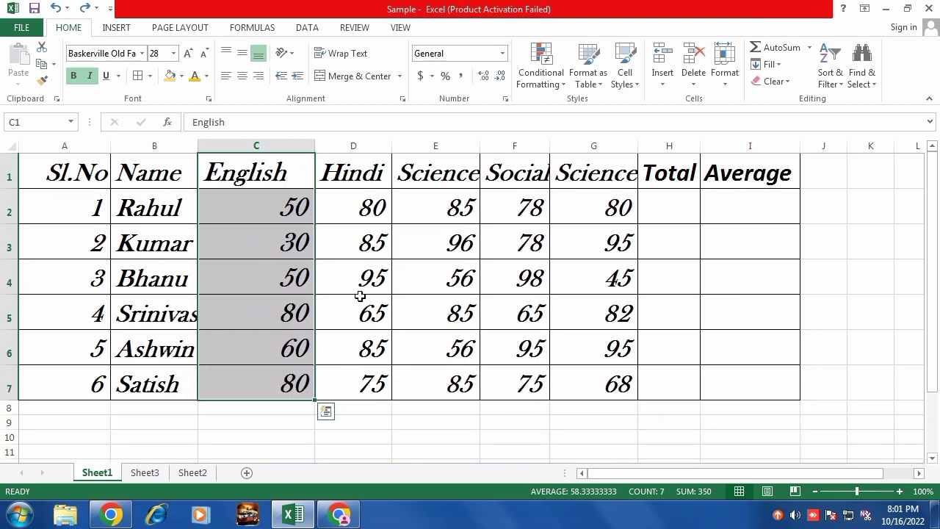
{"action": "left_click", "coordinate": [498, 320]}
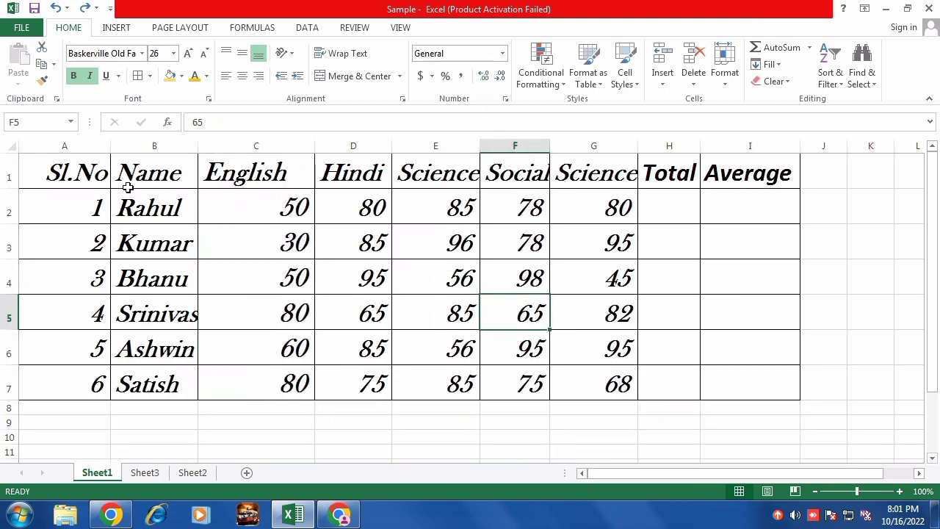
{"action": "left_click_drag", "start_coordinate": [154, 177], "coordinate": [667, 352]}
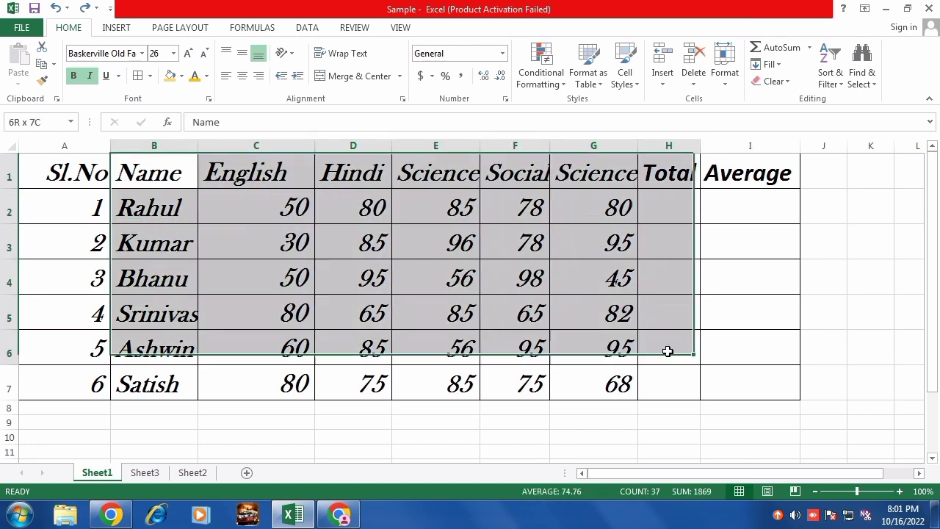
{"action": "left_click", "coordinate": [503, 53]}
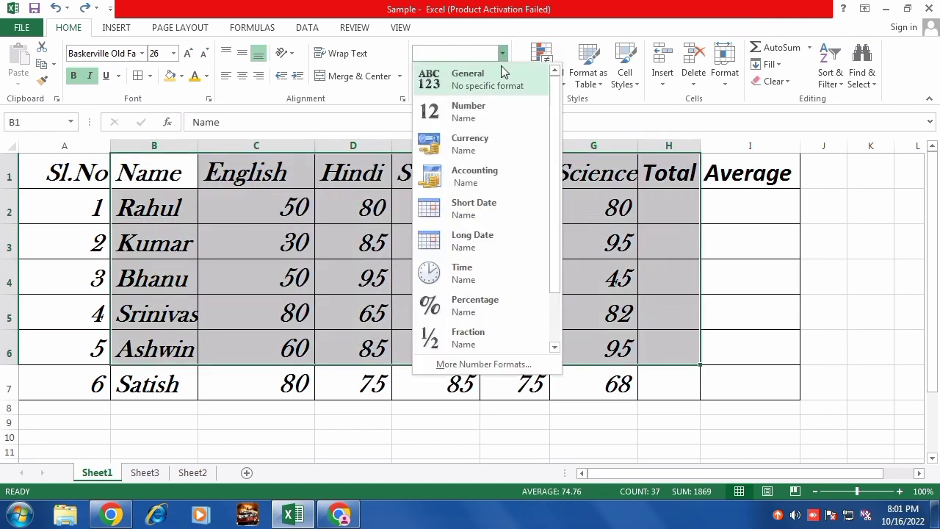
{"action": "left_click", "coordinate": [624, 223]}
Step: Format the Science marks in G2:G7 with the Number format
{"action": "left_click_drag", "start_coordinate": [604, 207], "coordinate": [615, 378]}
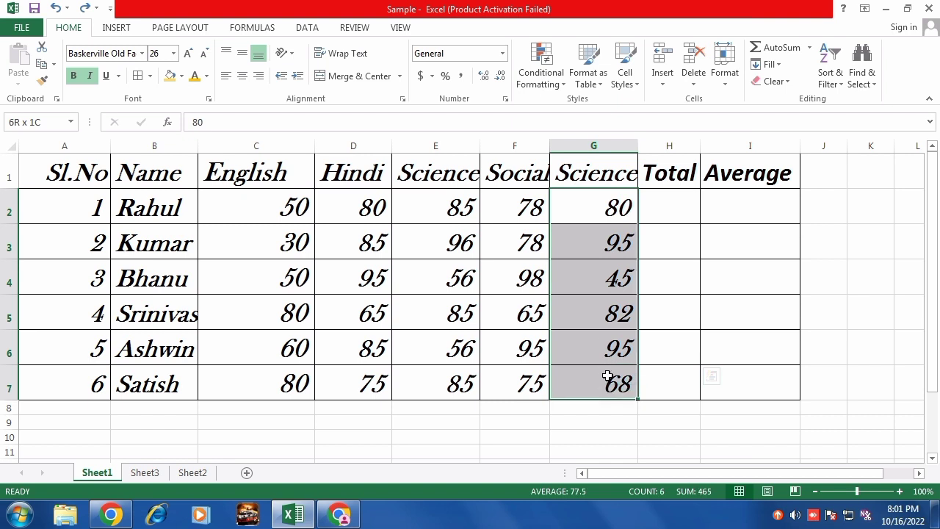
{"action": "left_click", "coordinate": [500, 55]}
{"action": "left_click", "coordinate": [483, 116]}
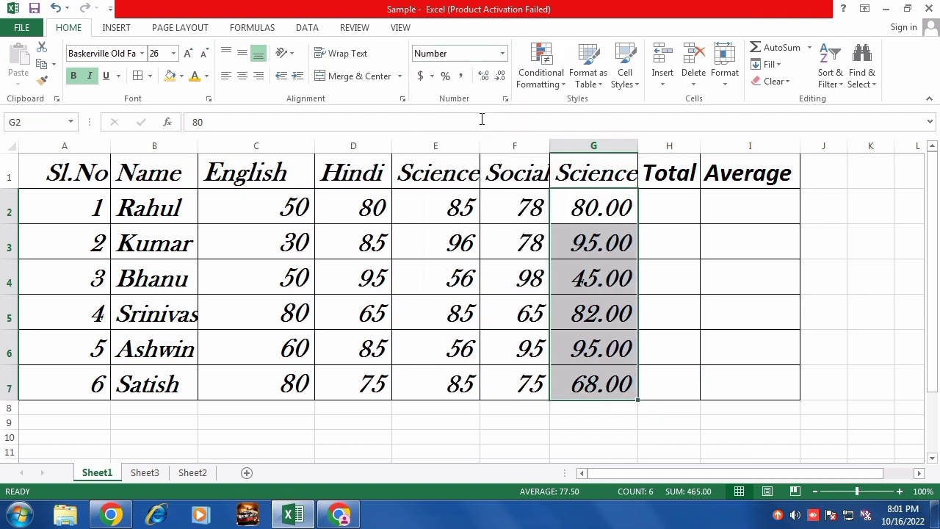
{"action": "left_click", "coordinate": [502, 53]}
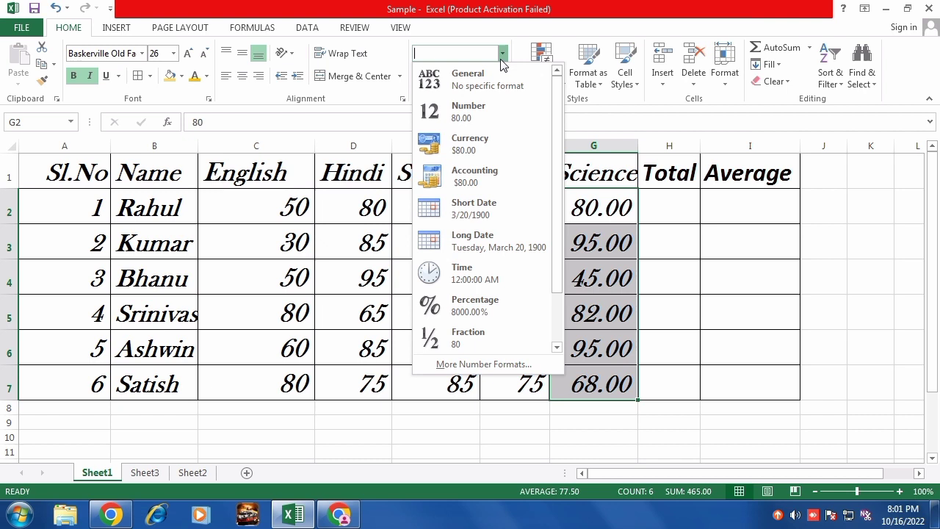
{"action": "left_click", "coordinate": [463, 118]}
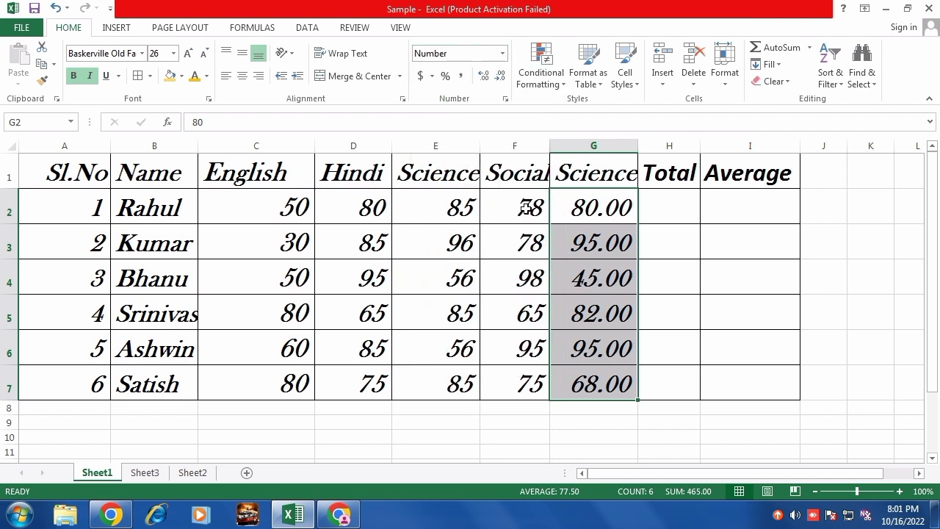
Step: Try the Number format on the Social marks in F2:F7 and undo the change
{"action": "left_click_drag", "start_coordinate": [527, 208], "coordinate": [530, 383]}
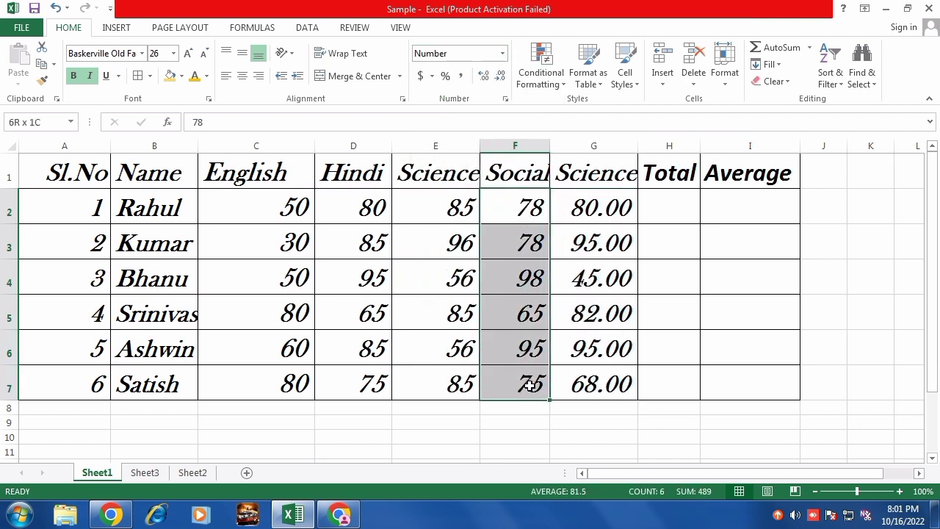
{"action": "left_click", "coordinate": [503, 53]}
{"action": "left_click", "coordinate": [482, 116]}
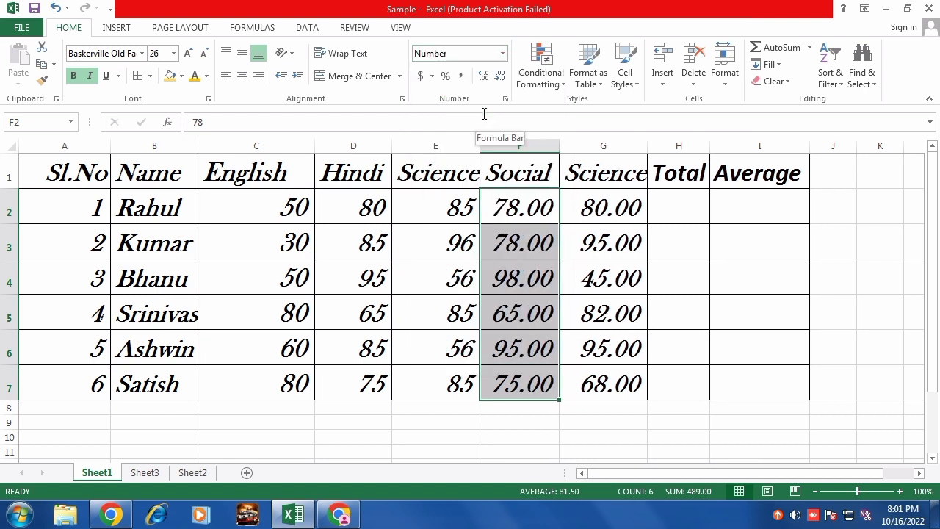
{"action": "key", "text": "ctrl+z"}
{"action": "key", "text": "ctrl+z"}
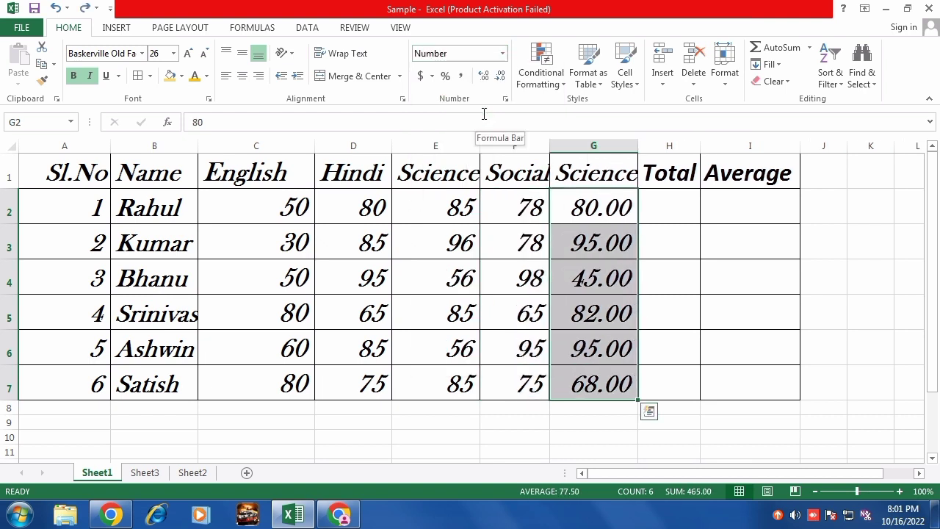
Step: Undo the Number format on the second Science column's marks in G2:G7 and apply the Currency format instead
{"action": "key", "text": "ctrl+z"}
{"action": "left_click", "coordinate": [502, 54]}
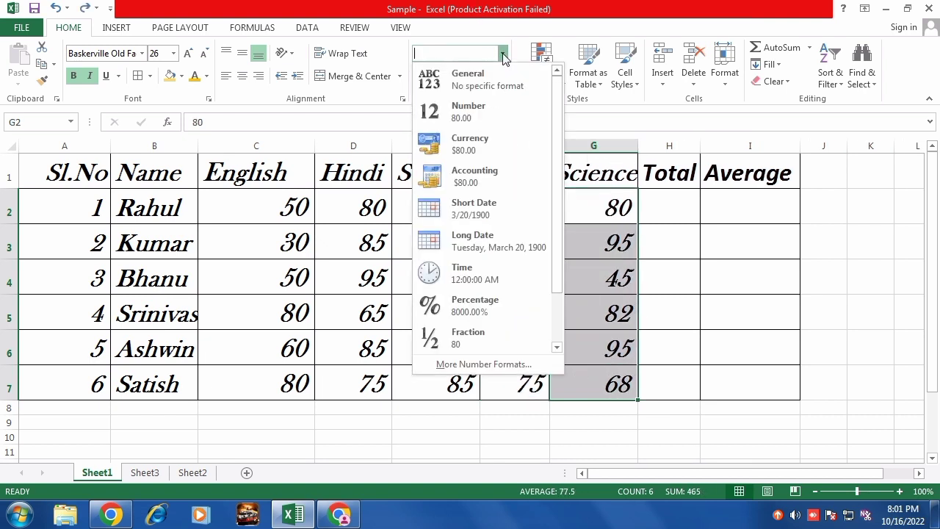
{"action": "left_click", "coordinate": [605, 205]}
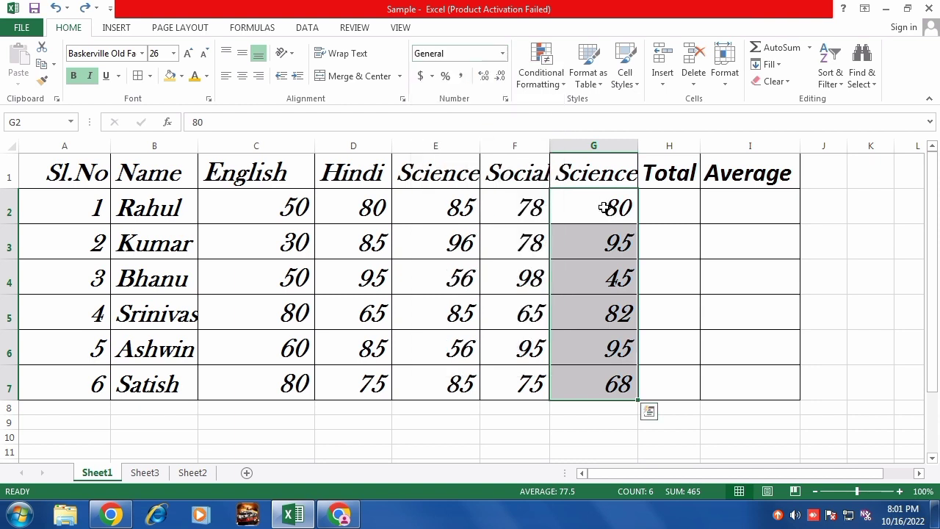
{"action": "left_click_drag", "start_coordinate": [606, 205], "coordinate": [616, 383]}
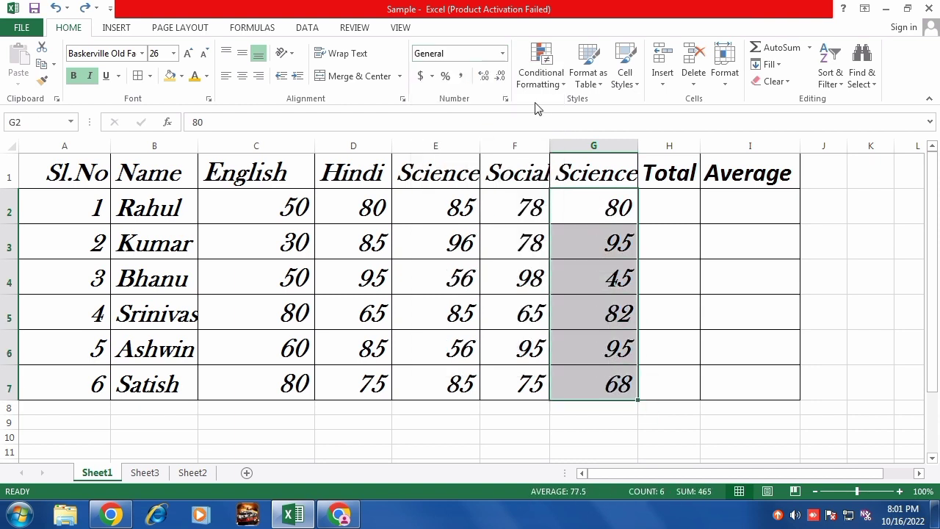
{"action": "left_click", "coordinate": [503, 54]}
{"action": "left_click", "coordinate": [465, 147]}
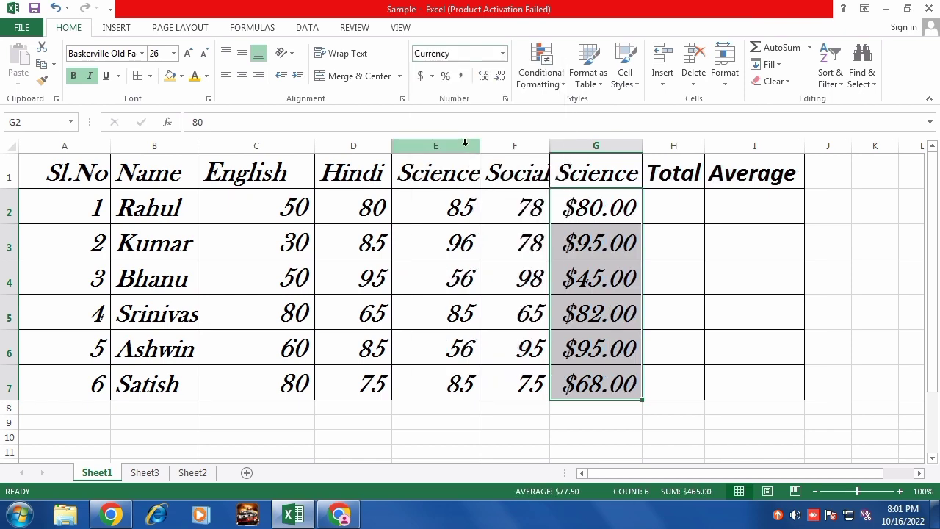
Step: Apply the Accounting format to the marks in G2:G7 and slightly widen the Total column H
{"action": "left_click", "coordinate": [503, 53]}
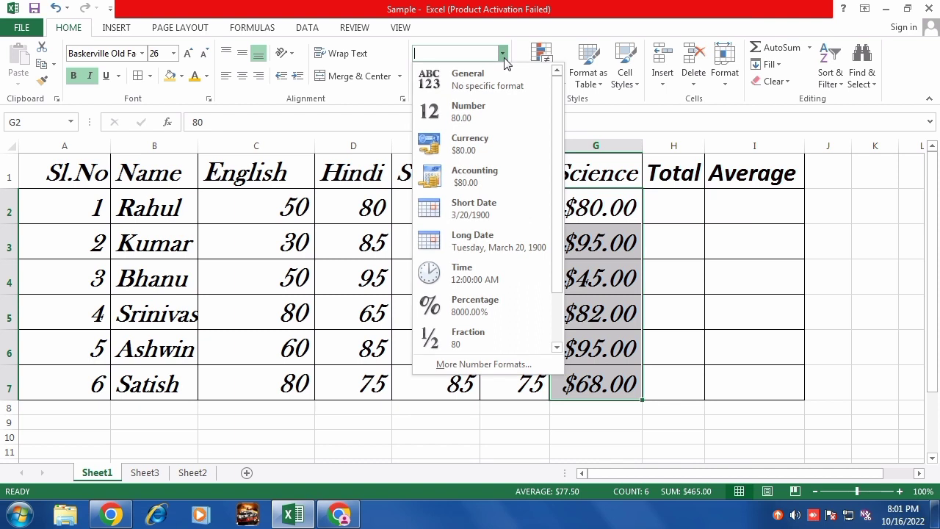
{"action": "left_click", "coordinate": [484, 182]}
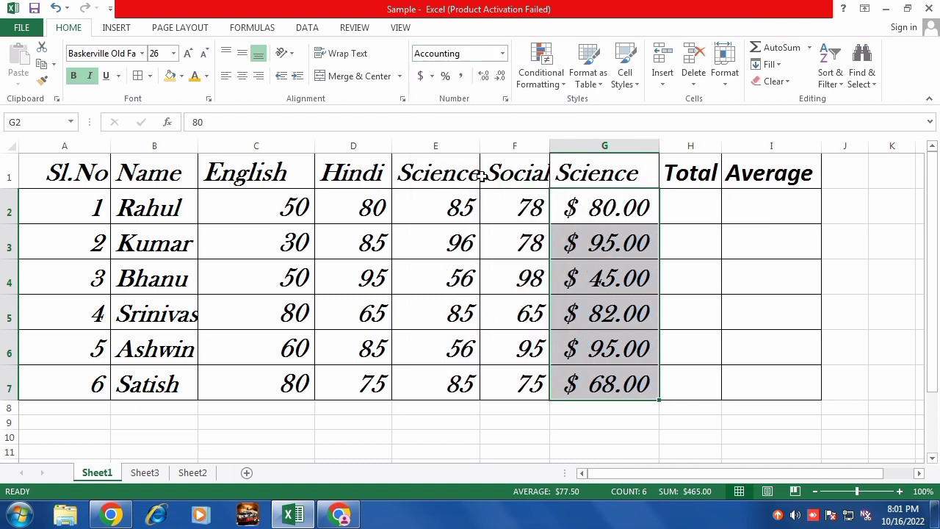
{"action": "left_click", "coordinate": [503, 53]}
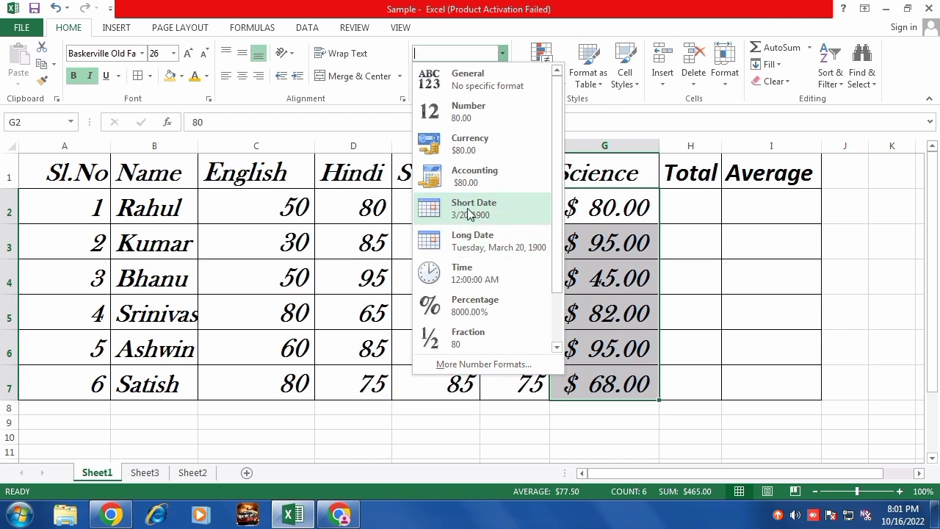
{"action": "left_click", "coordinate": [714, 204]}
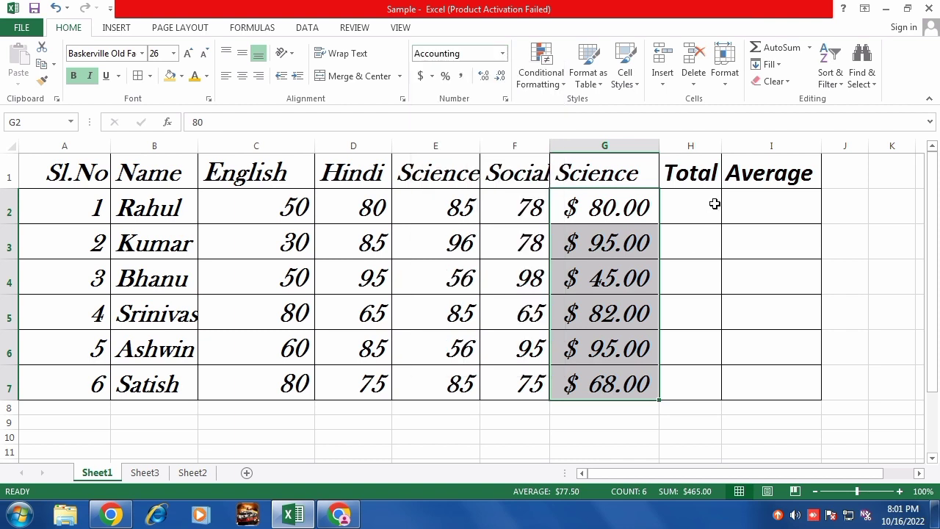
{"action": "left_click_drag", "start_coordinate": [722, 151], "coordinate": [733, 150]}
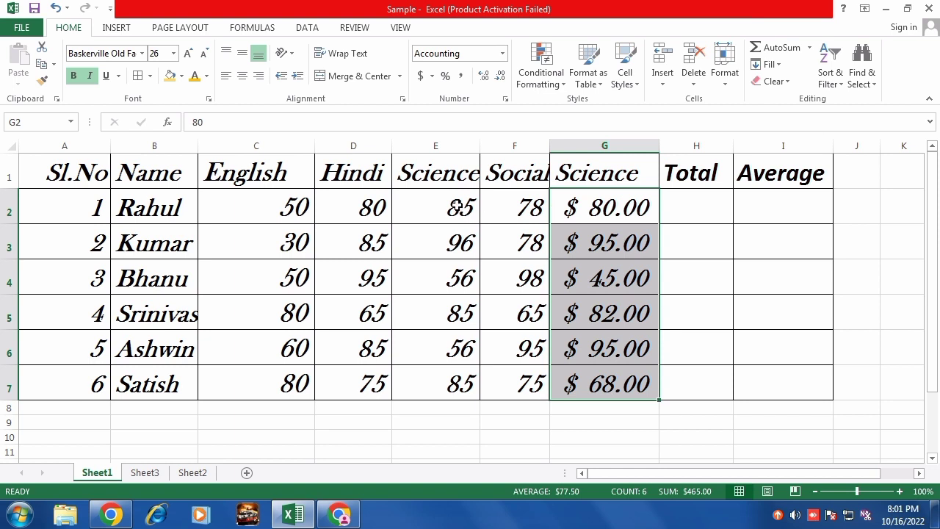
Step: Format the Science marks in E2:E7 as Short Date
{"action": "left_click_drag", "start_coordinate": [457, 207], "coordinate": [453, 382]}
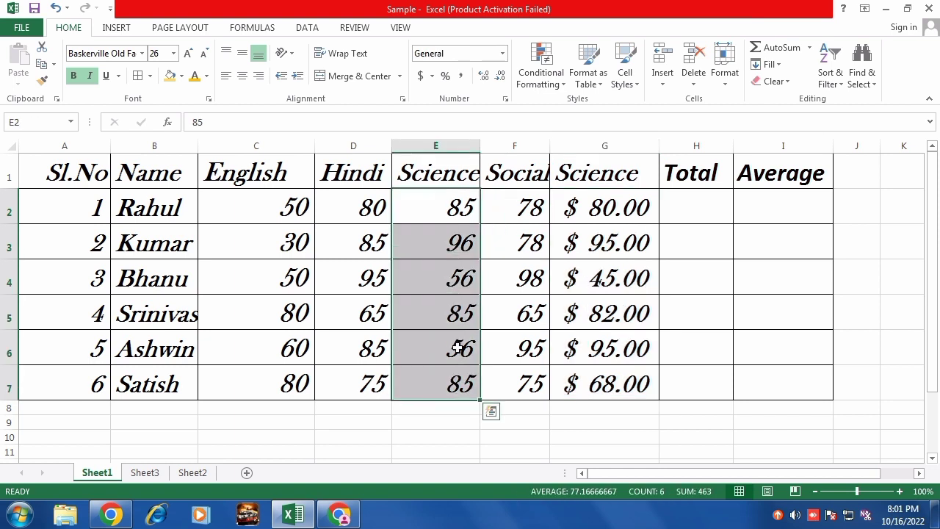
{"action": "left_click", "coordinate": [503, 53]}
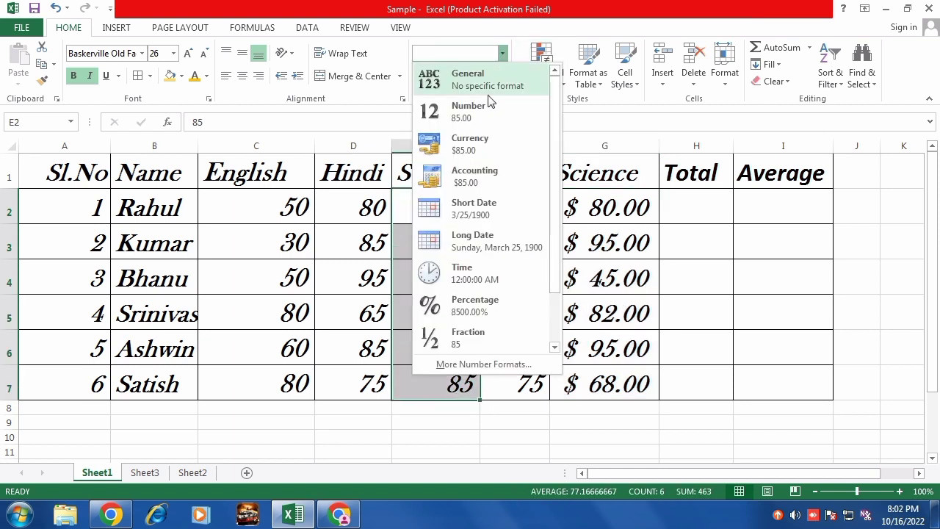
{"action": "left_click", "coordinate": [466, 215]}
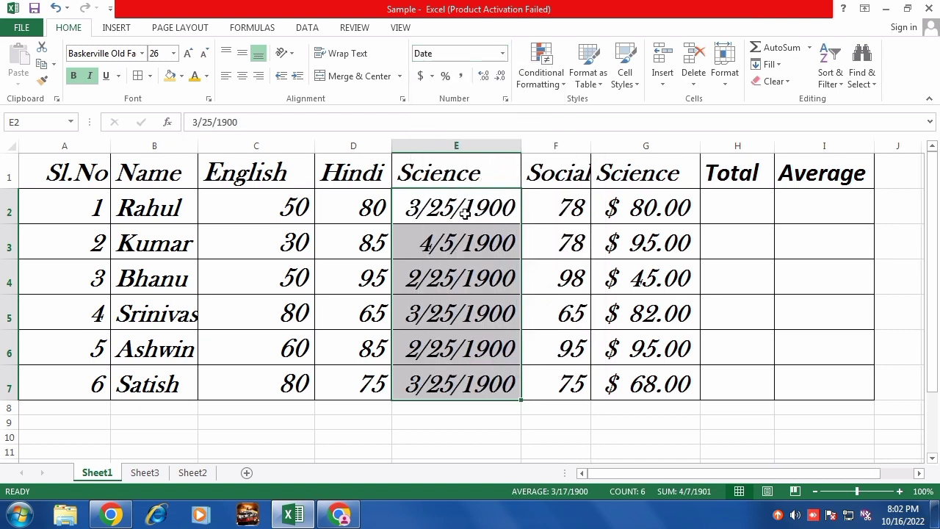
{"action": "left_click", "coordinate": [463, 202]}
{"action": "left_click_drag", "start_coordinate": [464, 333], "coordinate": [474, 386]}
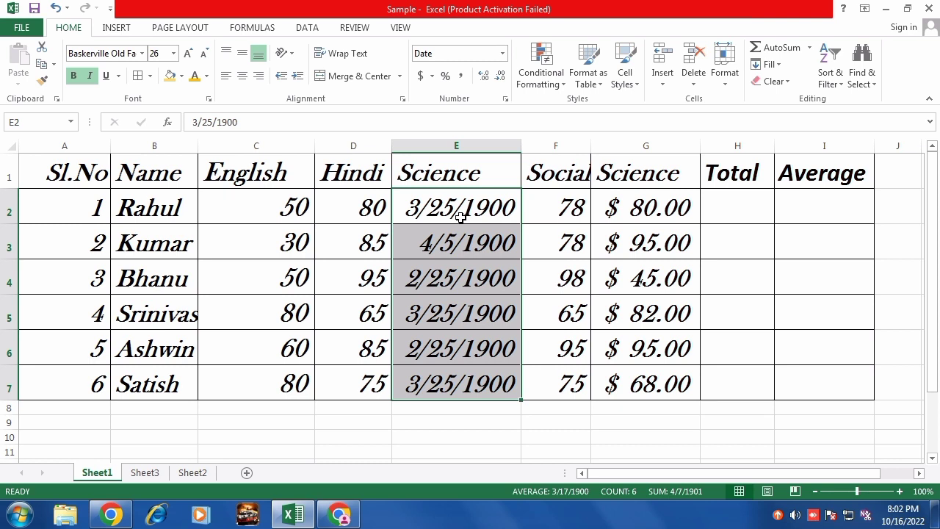
Step: Try the Long Date format on E2:E7 and undo both date formats there
{"action": "left_click", "coordinate": [502, 54]}
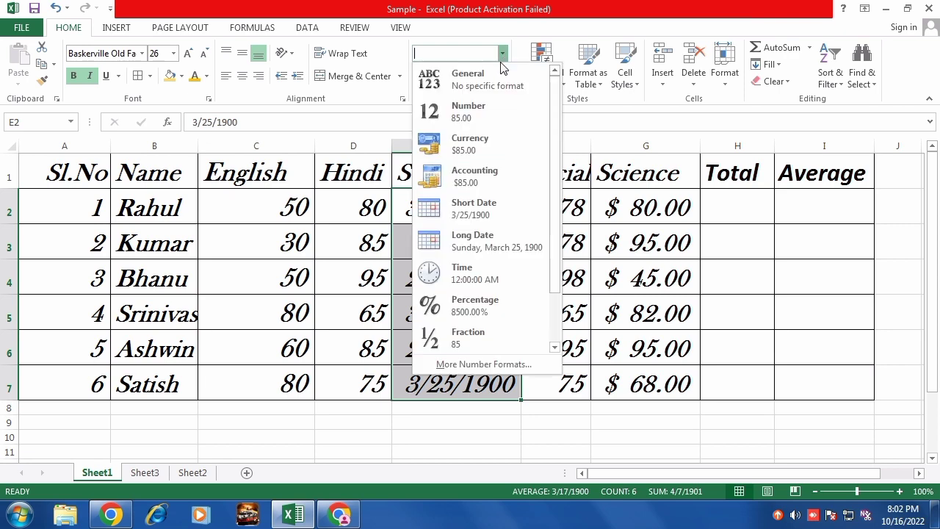
{"action": "left_click", "coordinate": [477, 246]}
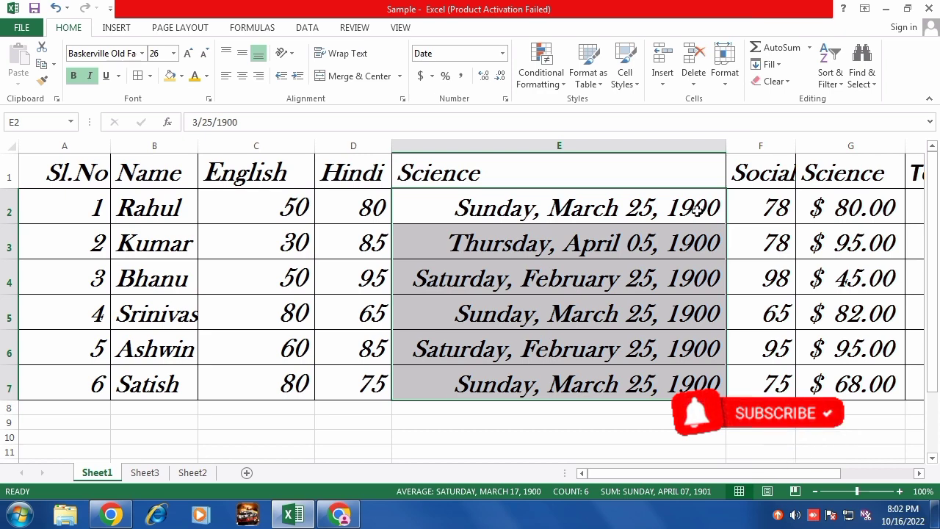
{"action": "key", "text": "ctrl+z"}
{"action": "key", "text": "ctrl+z"}
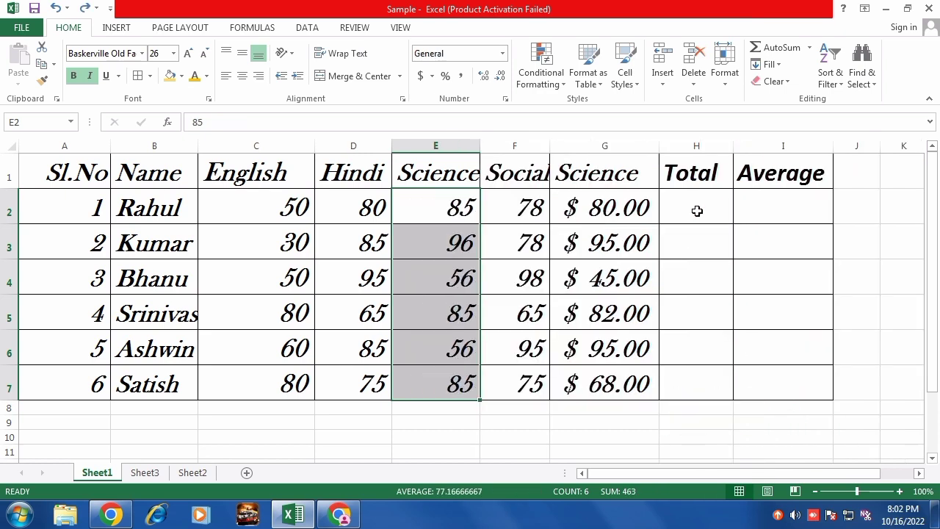
{"action": "left_click", "coordinate": [451, 206]}
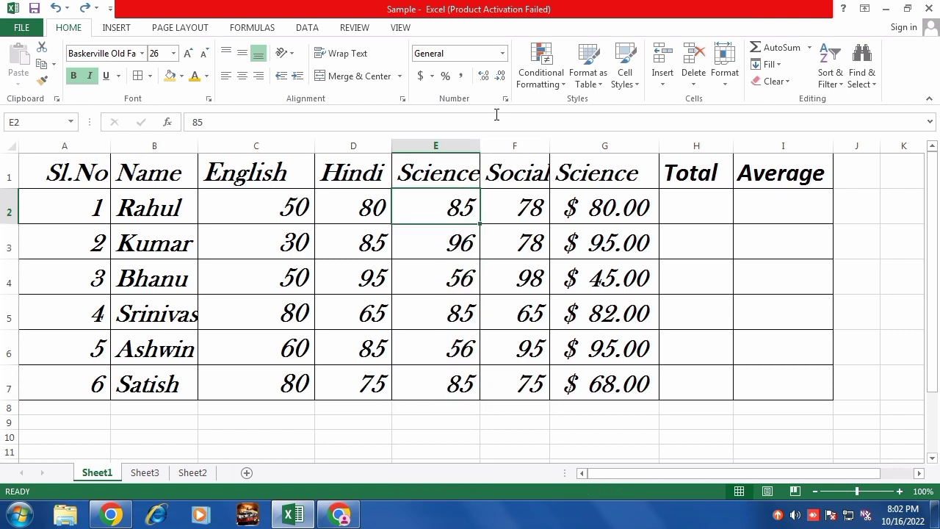
{"action": "left_click", "coordinate": [503, 52]}
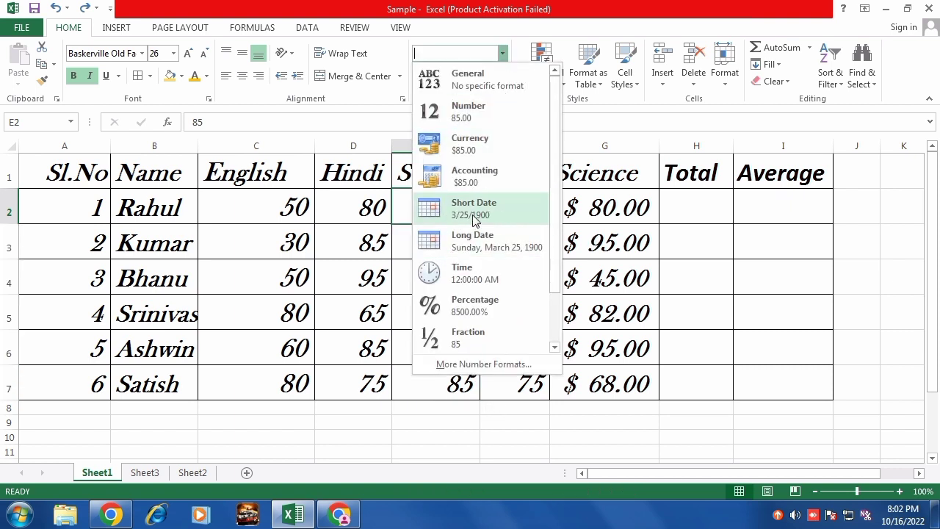
{"action": "left_click", "coordinate": [715, 203]}
Step: Enter the times 12:00 in H2 and 01:00 in H3, and fill them down the Total column to H7
{"action": "left_click", "coordinate": [702, 211]}
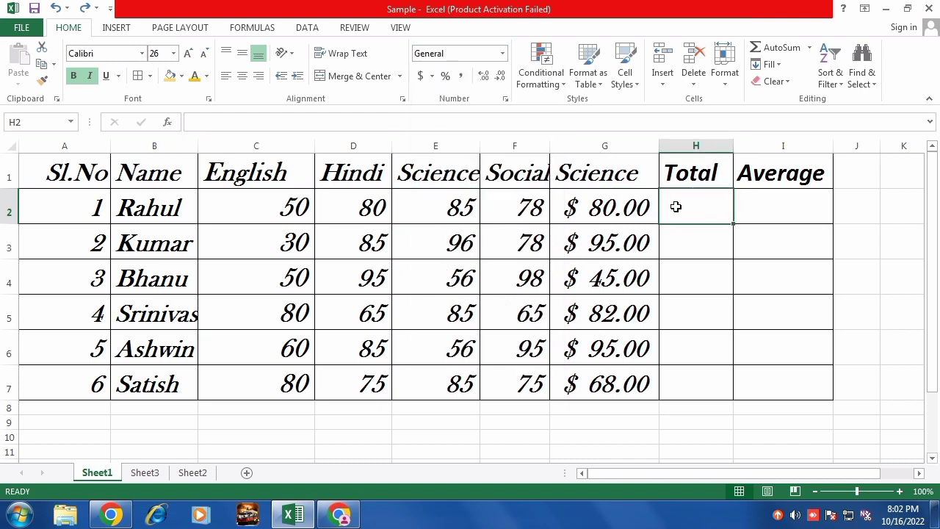
{"action": "type", "text": "12"}
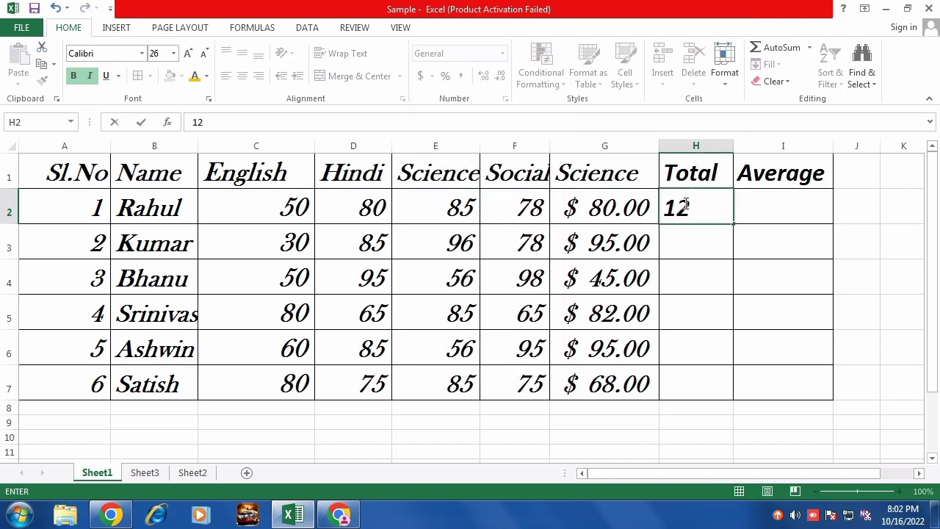
{"action": "type", "text": ":00"}
{"action": "key", "text": "Return"}
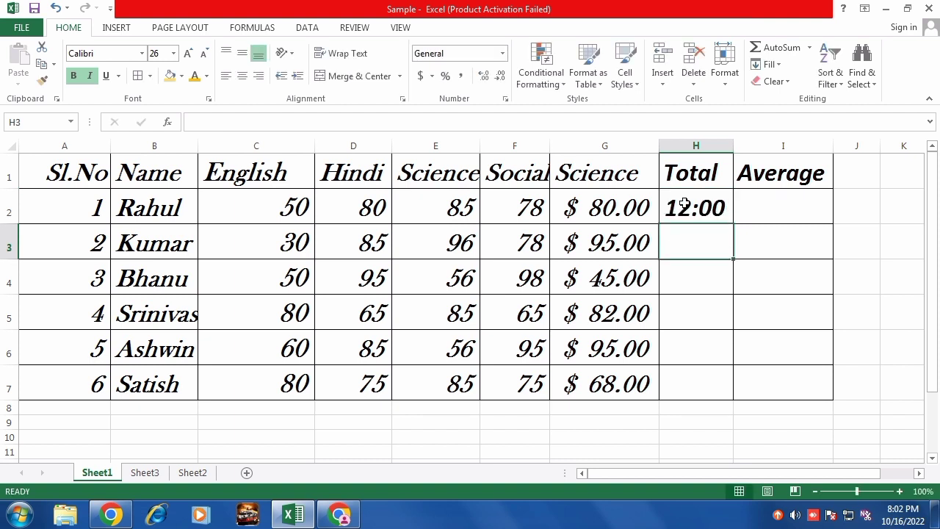
{"action": "type", "text": "01:"}
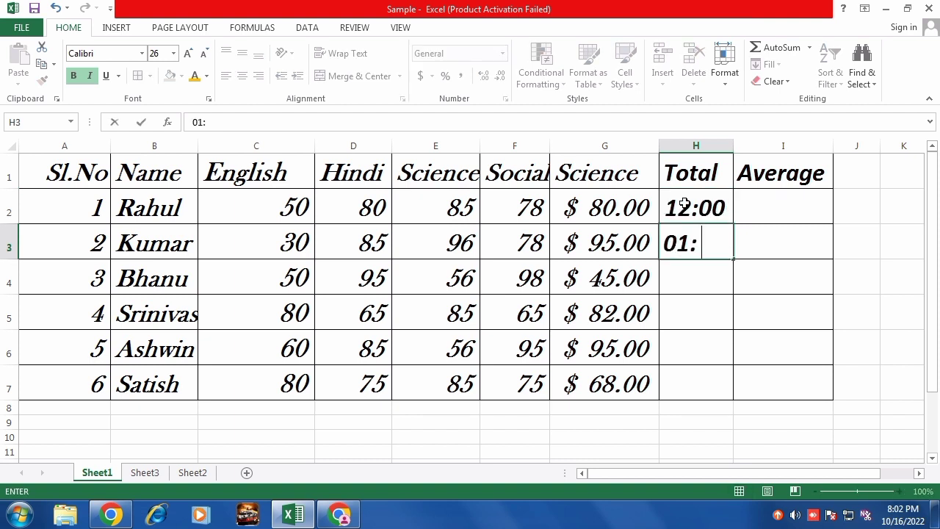
{"action": "type", "text": "00"}
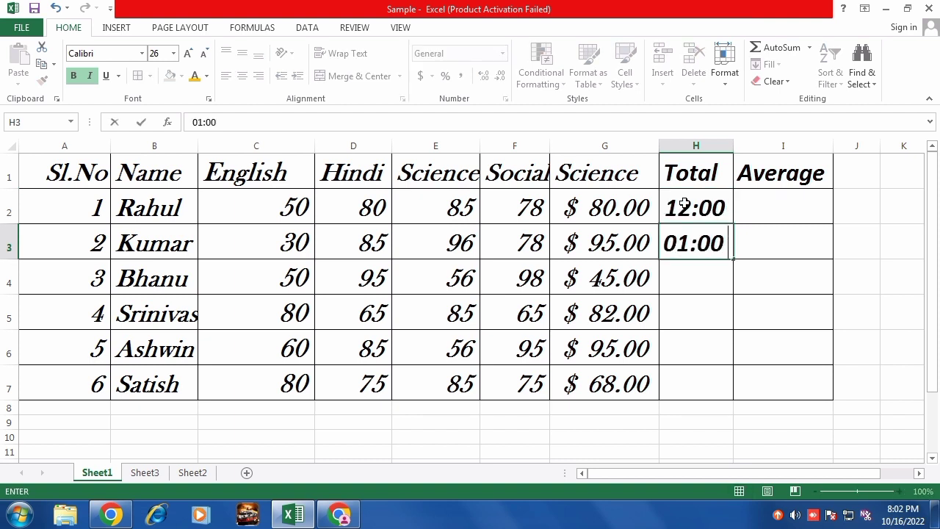
{"action": "left_click_drag", "start_coordinate": [713, 193], "coordinate": [724, 390]}
{"action": "left_click", "coordinate": [704, 287]}
{"action": "left_click_drag", "start_coordinate": [694, 205], "coordinate": [702, 368]}
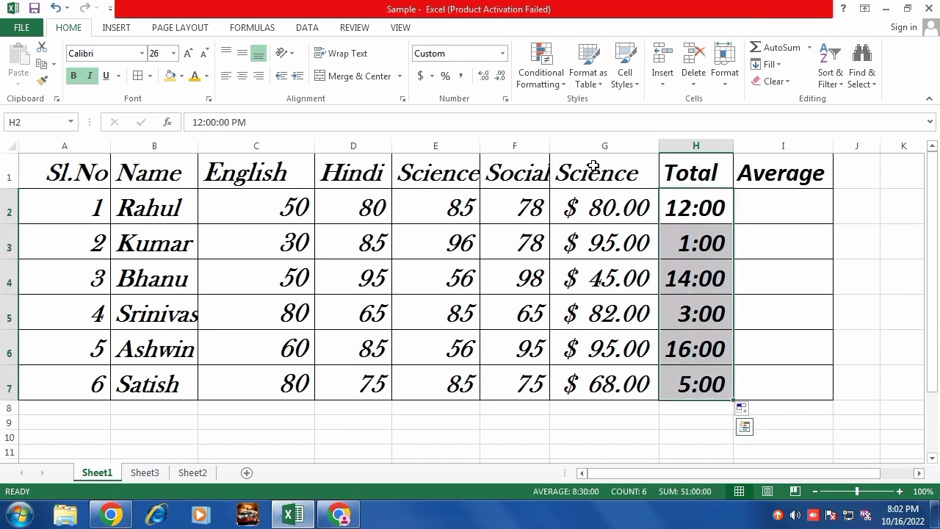
Step: Try the Time format on H2:H7 with a wider column H, and undo both changes
{"action": "left_click", "coordinate": [503, 53]}
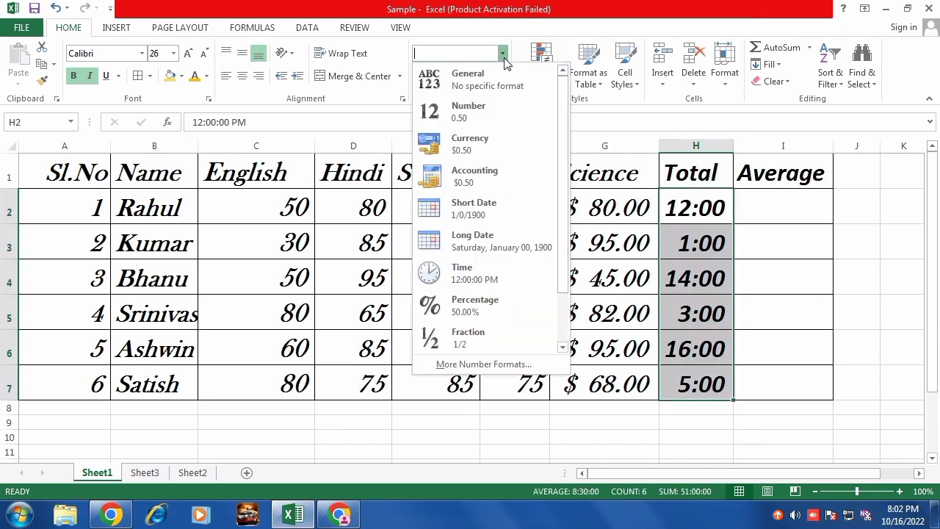
{"action": "left_click", "coordinate": [476, 278]}
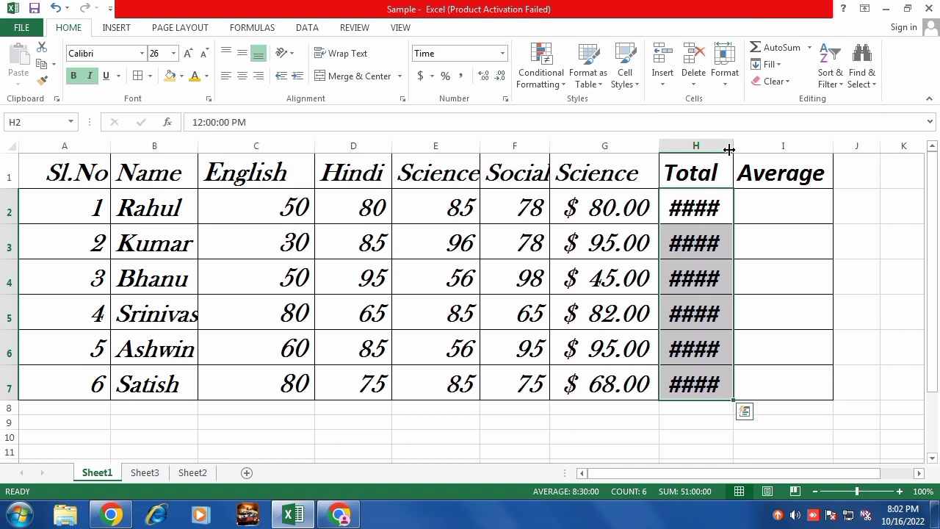
{"action": "left_click_drag", "start_coordinate": [735, 146], "coordinate": [768, 143]}
{"action": "left_click", "coordinate": [716, 254]}
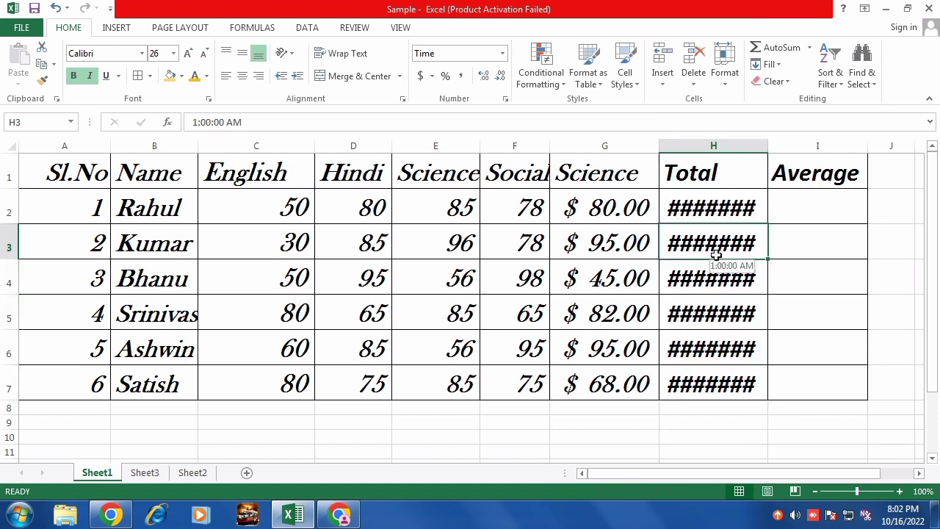
{"action": "key", "text": "ctrl+z"}
{"action": "key", "text": "ctrl+z"}
{"action": "key", "text": "ctrl+z"}
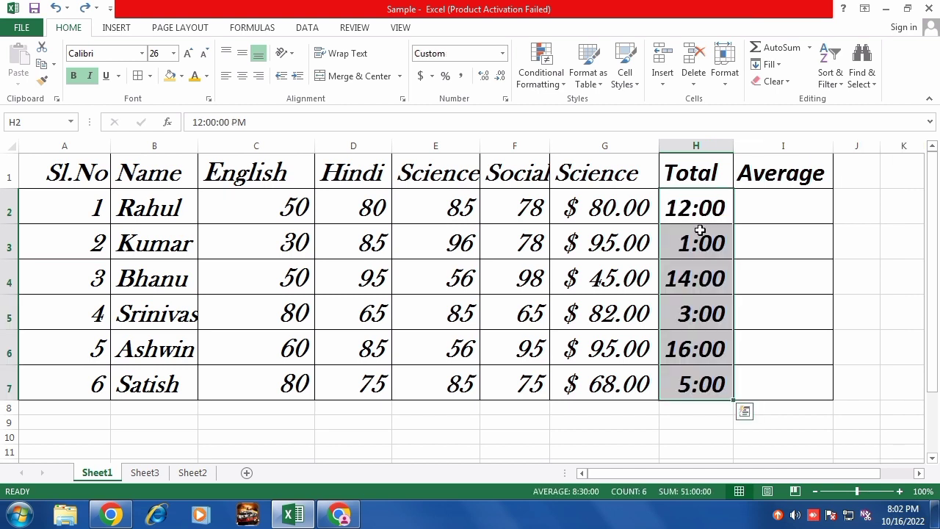
Step: Clear the times from H2:H7, giving cell H2 the Time format before clearing it
{"action": "left_click_drag", "start_coordinate": [702, 234], "coordinate": [712, 383]}
{"action": "key", "text": "Delete"}
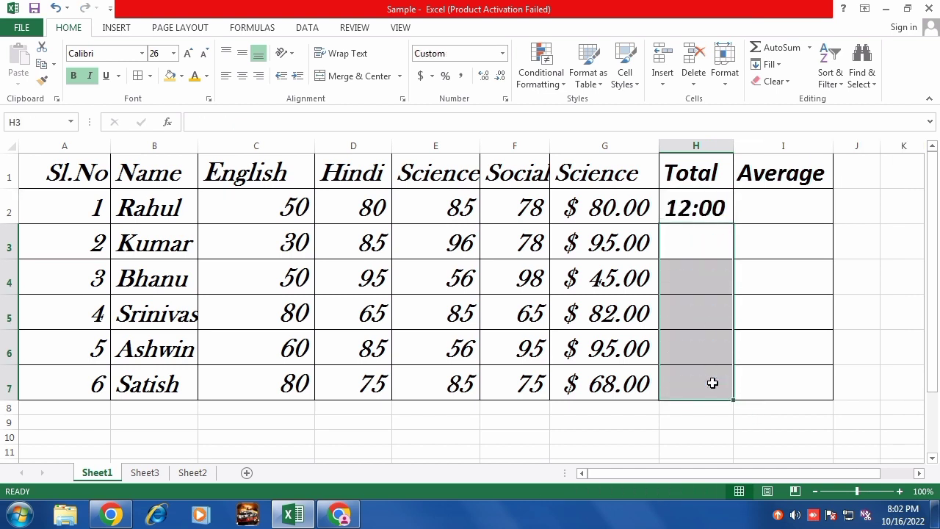
{"action": "left_click", "coordinate": [705, 210]}
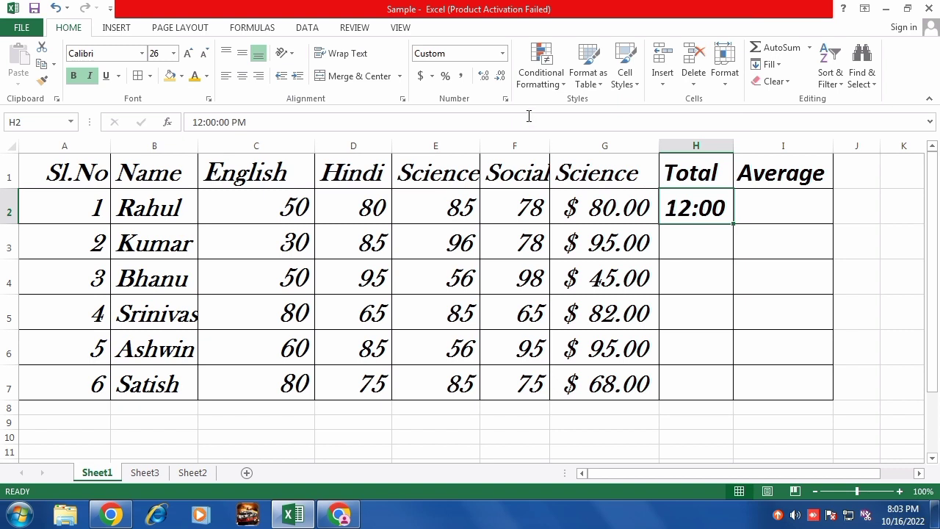
{"action": "left_click", "coordinate": [501, 55]}
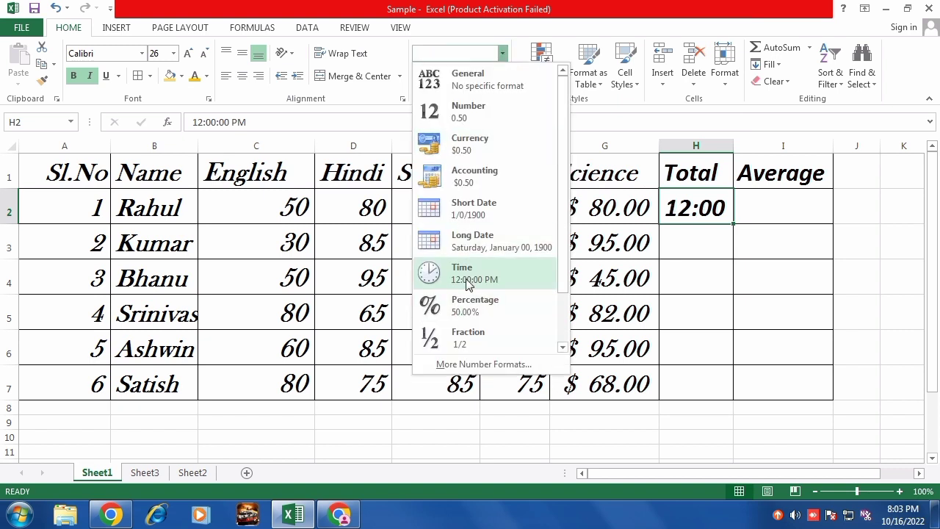
{"action": "left_click", "coordinate": [470, 280]}
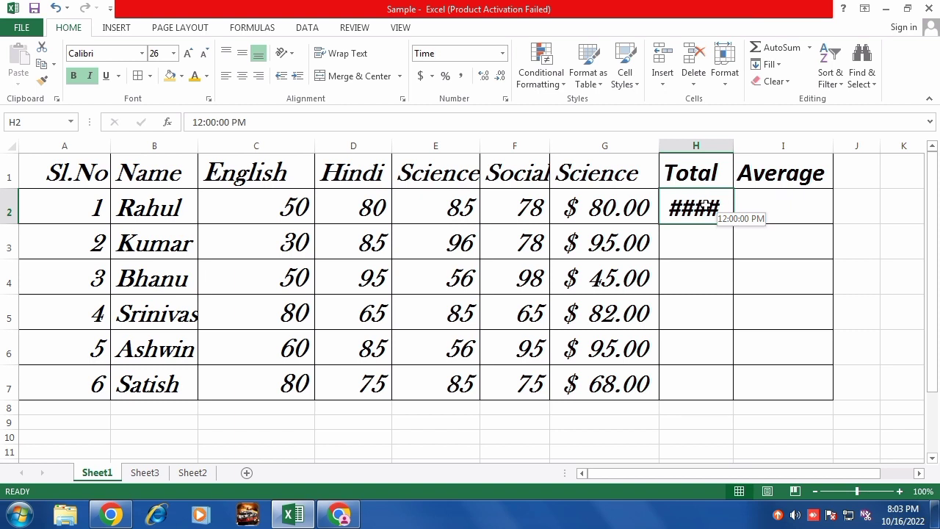
{"action": "key", "text": "Delete"}
Step: Enter the time 12:00 in cell F9 below the marks table
{"action": "scroll", "coordinate": [504, 429], "scroll_direction": "down", "scroll_amount": 1}
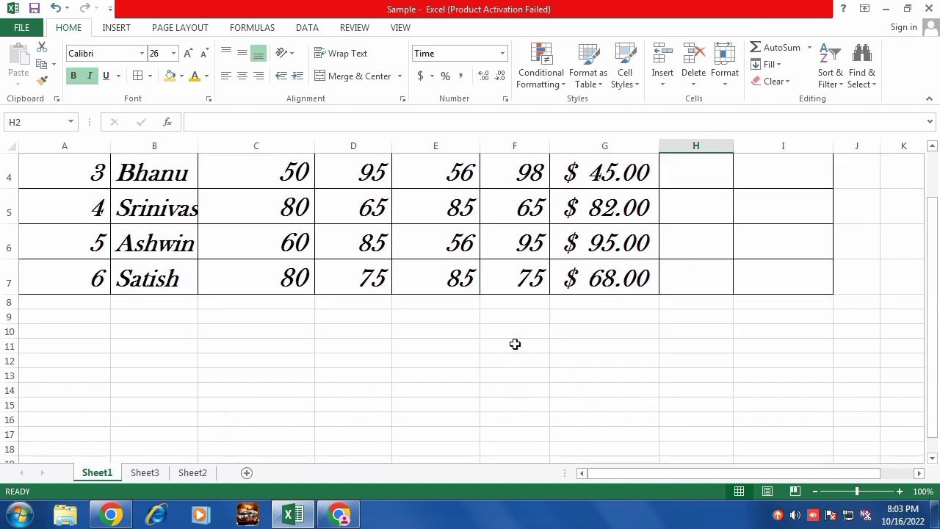
{"action": "left_click", "coordinate": [520, 318]}
{"action": "type", "text": "12:00"}
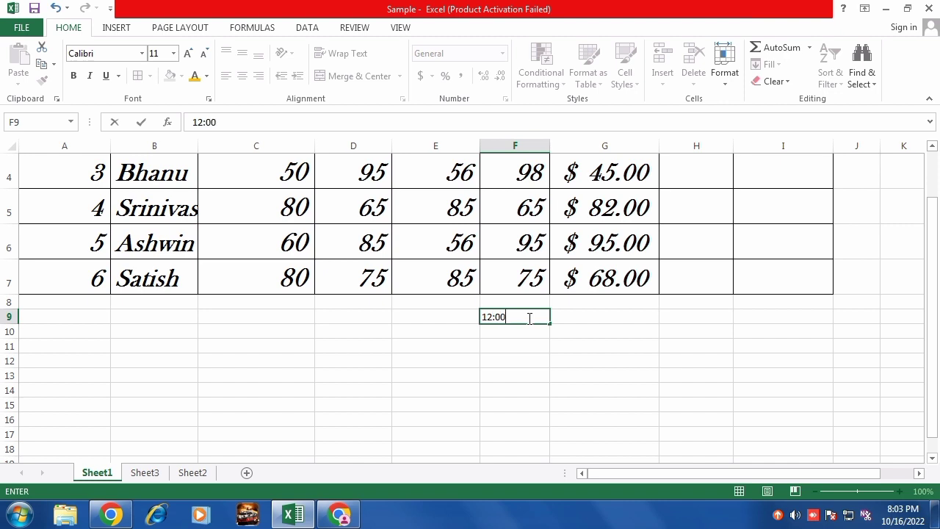
{"action": "key", "text": "Return"}
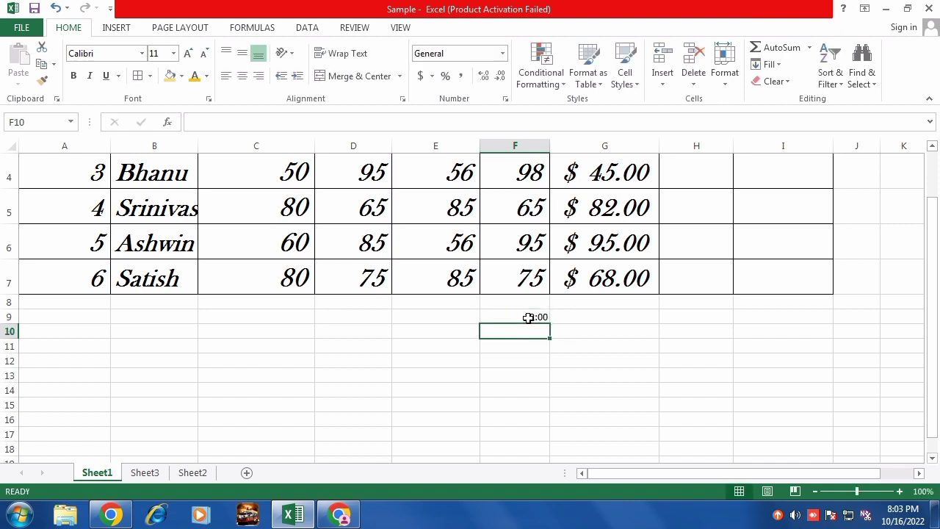
Step: Enter the times 01:00 in cell F10 and 02:00 in cell F11
{"action": "type", "text": "01:"}
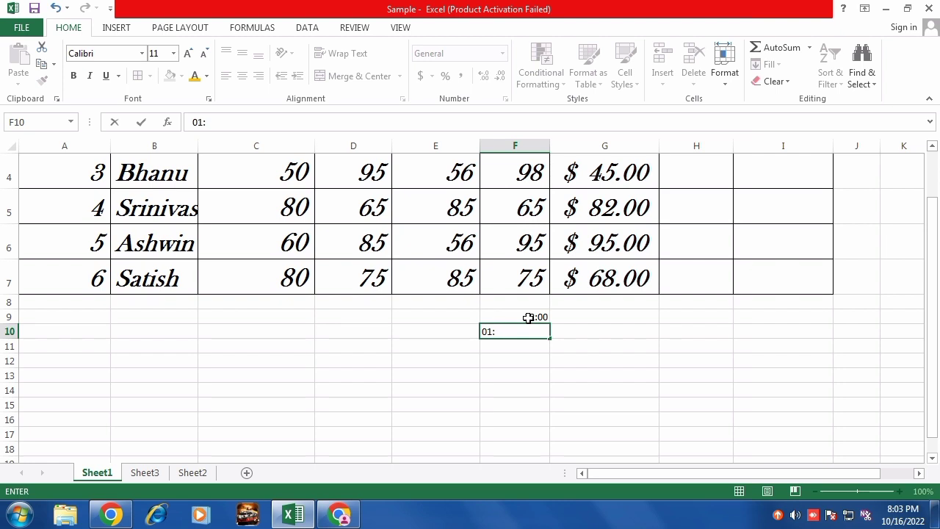
{"action": "type", "text": "00"}
{"action": "key", "text": "Return"}
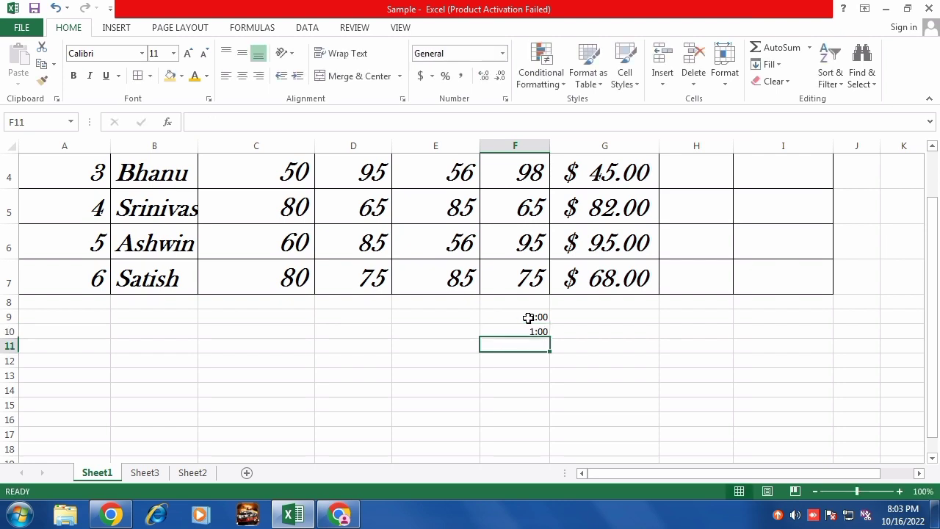
{"action": "type", "text": "02"}
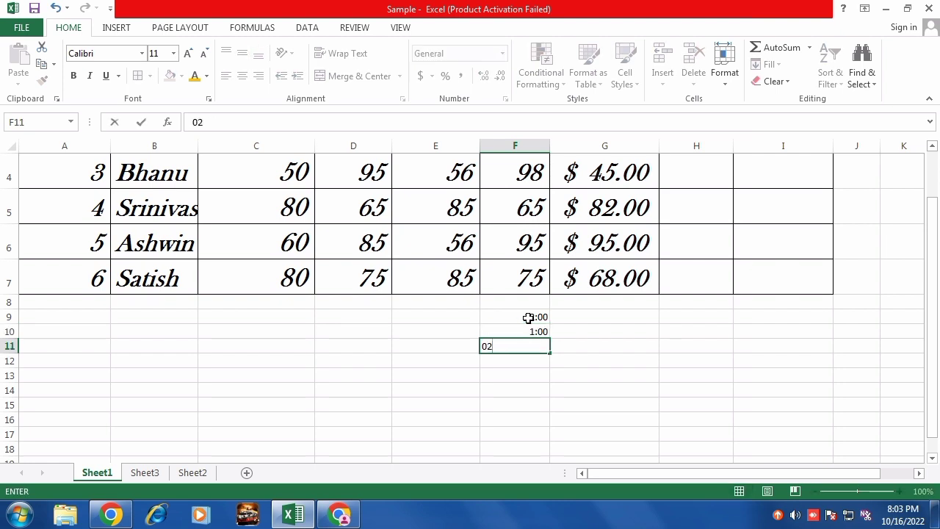
{"action": "type", "text": ":00"}
{"action": "left_click", "coordinate": [573, 399]}
Step: Apply the Time format to F9:F11 and look at the formatted times up close
{"action": "left_click_drag", "start_coordinate": [537, 320], "coordinate": [537, 346]}
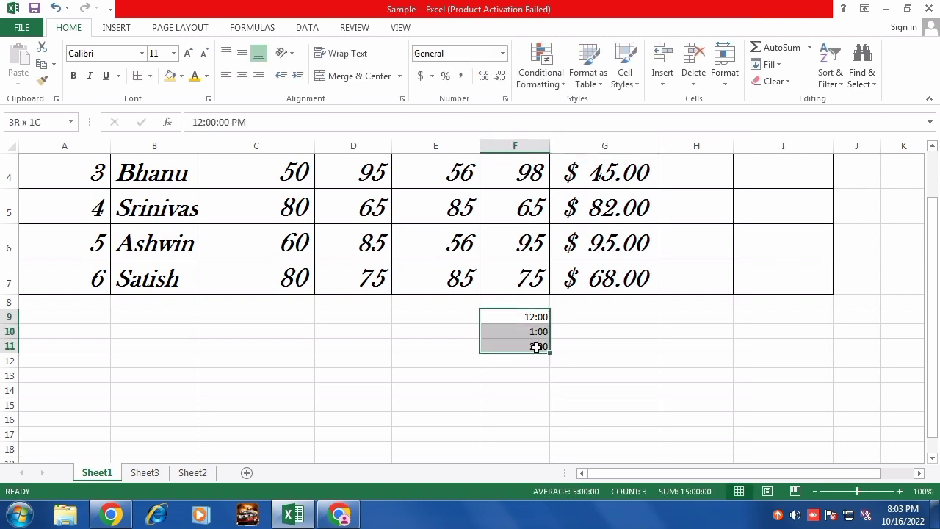
{"action": "left_click", "coordinate": [502, 53]}
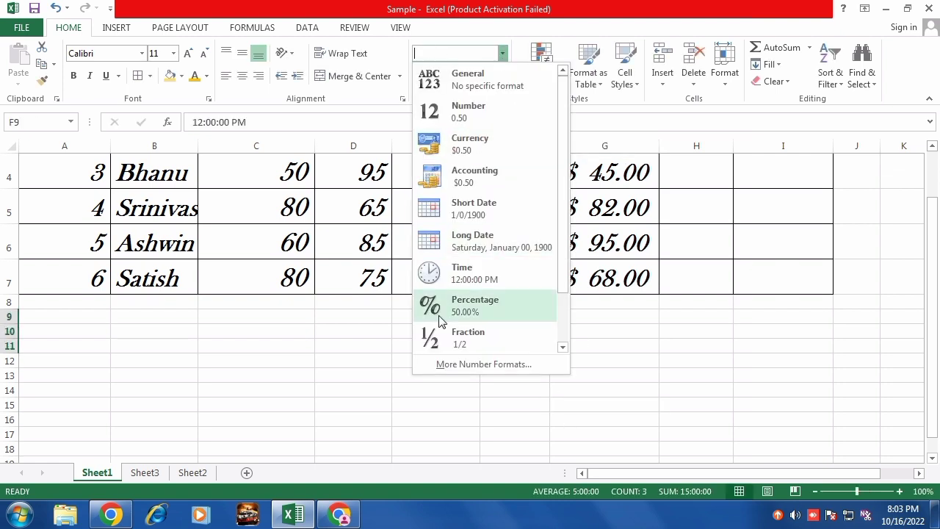
{"action": "left_click", "coordinate": [472, 276]}
{"action": "left_click", "coordinate": [529, 332]}
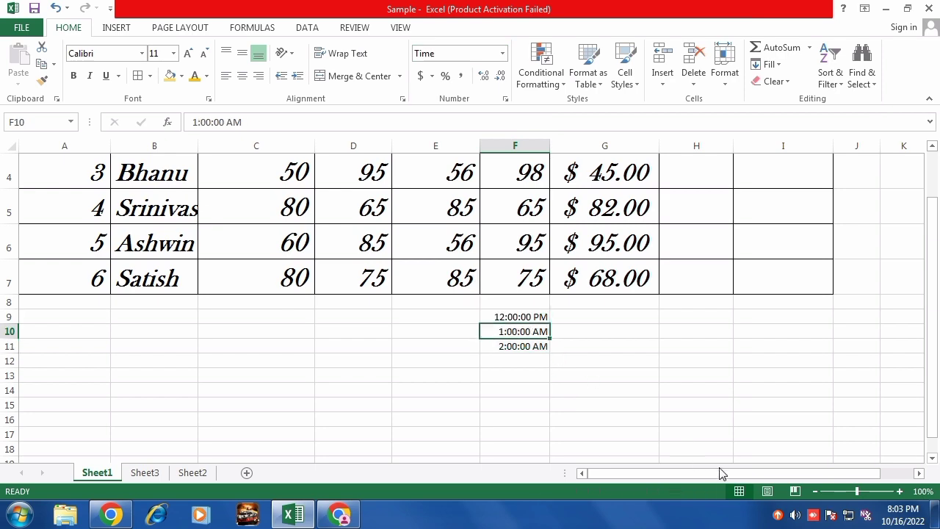
{"action": "left_click_drag", "start_coordinate": [856, 491], "coordinate": [859, 490]}
{"action": "scroll", "coordinate": [727, 433], "scroll_direction": "down", "scroll_amount": 2}
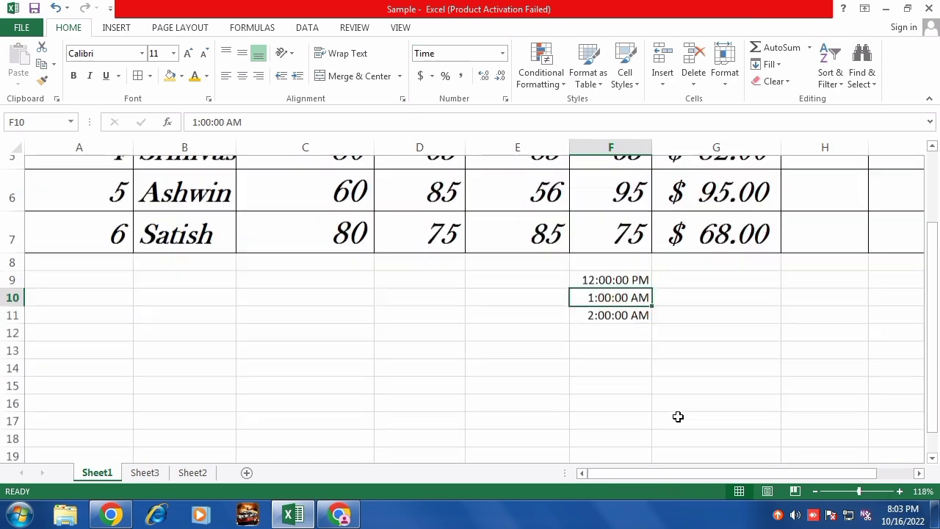
{"action": "scroll", "coordinate": [646, 305], "scroll_direction": "up", "scroll_amount": 2}
{"action": "scroll", "coordinate": [661, 314], "scroll_direction": "down", "scroll_amount": 1}
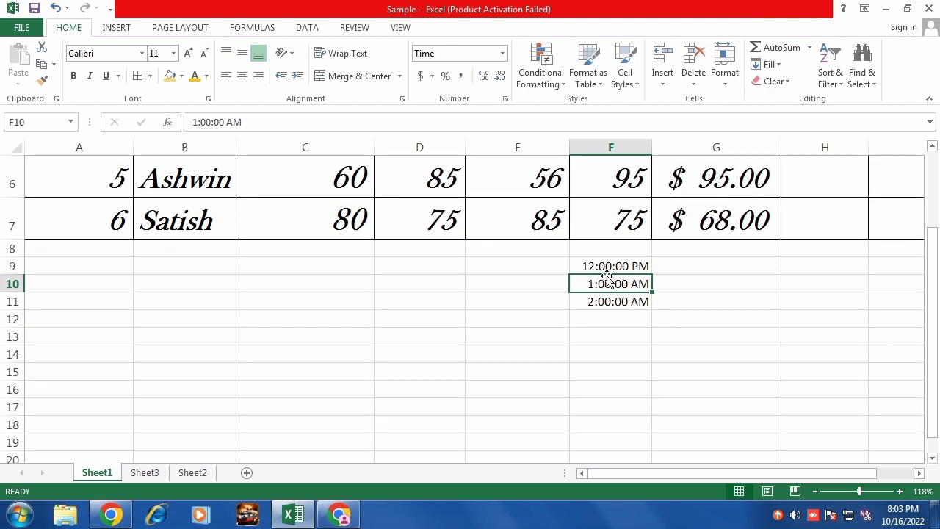
{"action": "left_click_drag", "start_coordinate": [605, 266], "coordinate": [612, 302]}
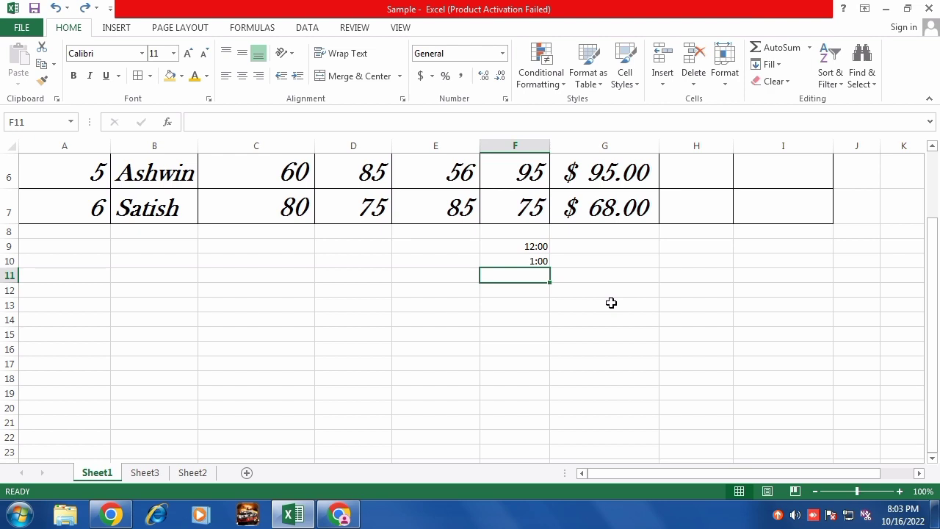
Step: Undo the Time format and all the times entered in F9:F11
{"action": "key", "text": "ctrl+z"}
{"action": "key", "text": "ctrl+z"}
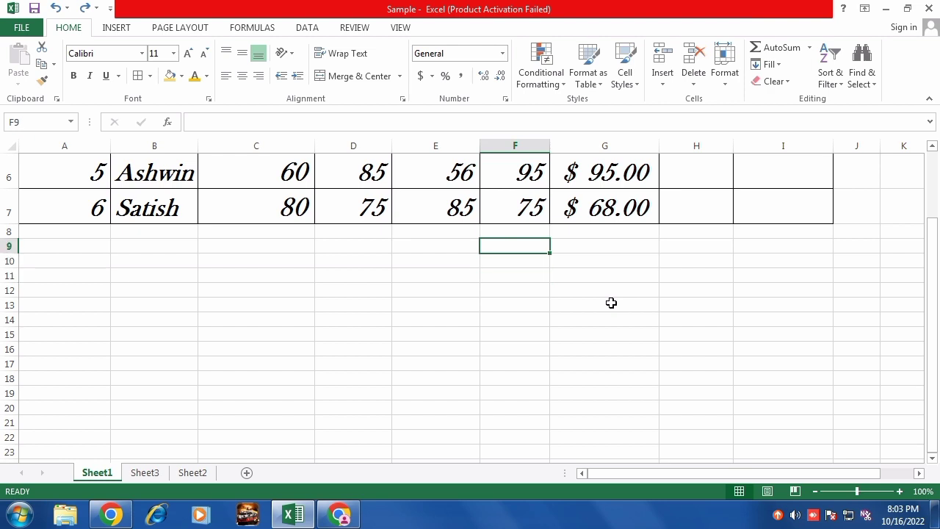
{"action": "scroll", "coordinate": [611, 303], "scroll_direction": "up", "scroll_amount": 2}
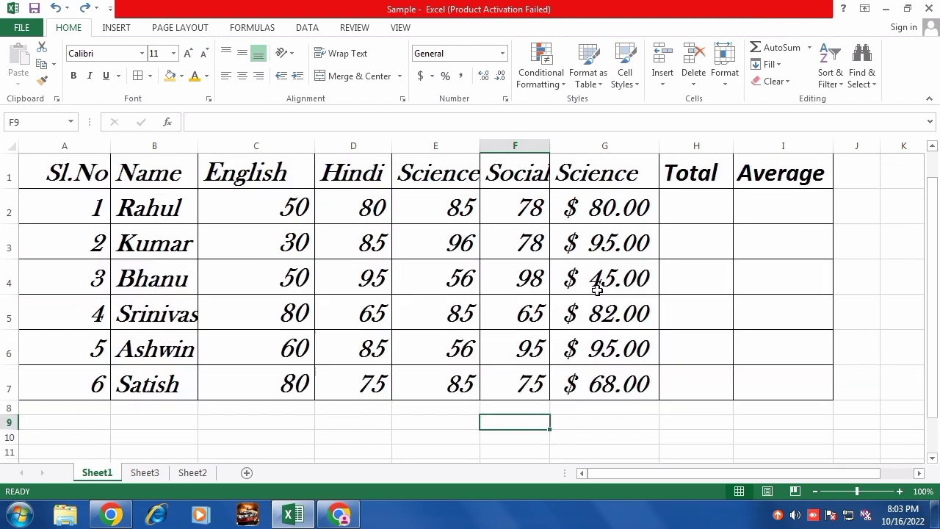
{"action": "left_click", "coordinate": [503, 55]}
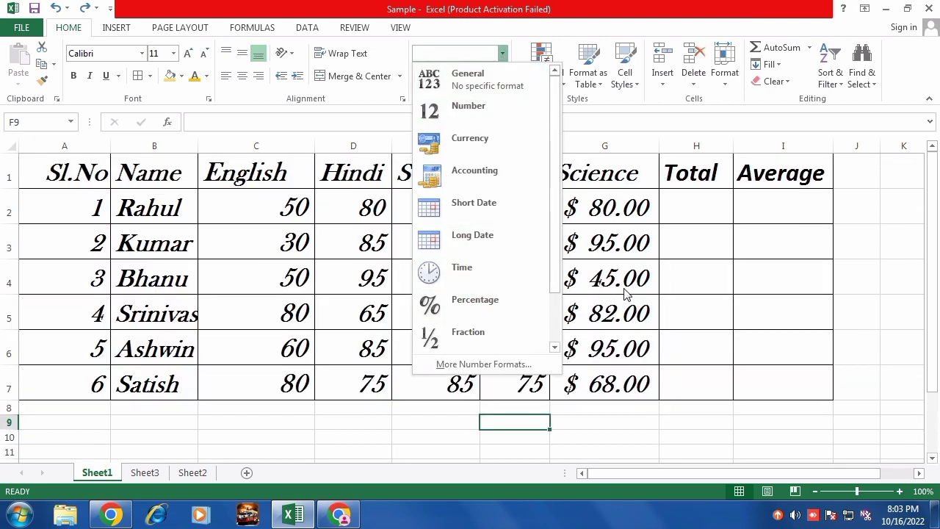
{"action": "left_click", "coordinate": [611, 209]}
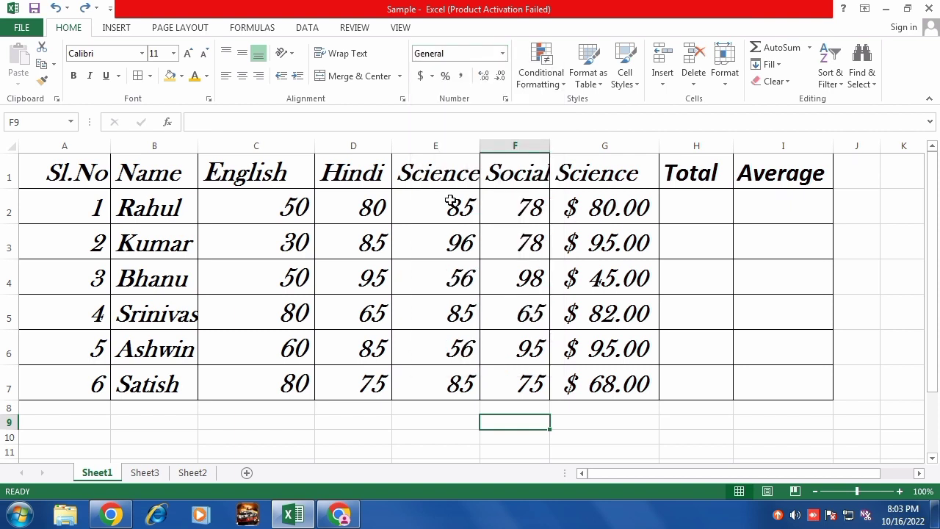
{"action": "left_click", "coordinate": [785, 204]}
{"action": "left_click", "coordinate": [698, 203]}
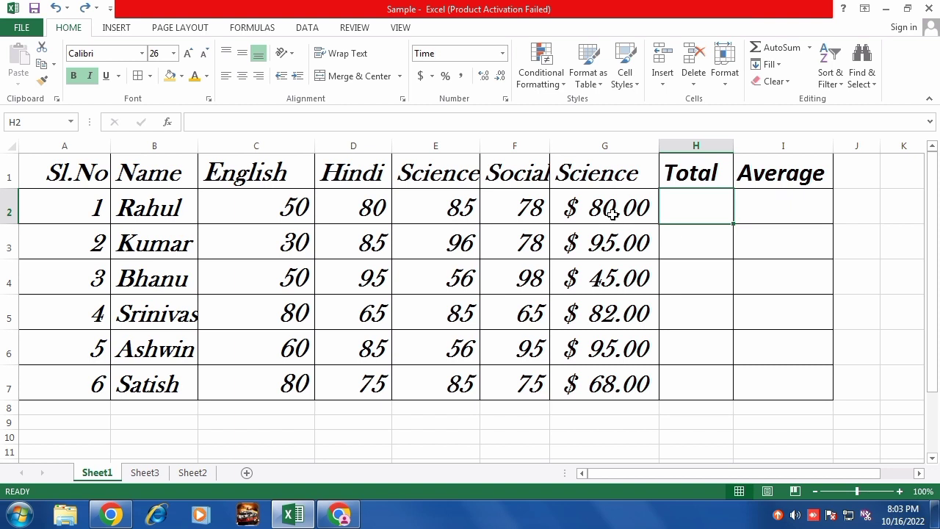
Step: Undo the earlier time entries and width changes in the Total column and the dollar format on G2:G7
{"action": "left_click_drag", "start_coordinate": [601, 206], "coordinate": [606, 342]}
{"action": "key", "text": "ctrl+z"}
{"action": "key", "text": "ctrl+z"}
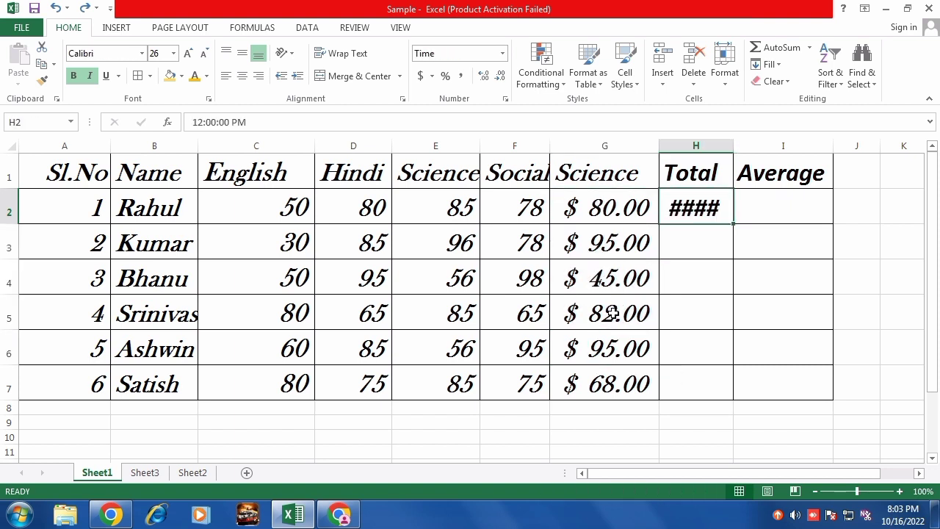
{"action": "key", "text": "ctrl+z"}
{"action": "key", "text": "ctrl+z"}
{"action": "key", "text": "ctrl+z"}
{"action": "key", "text": "ctrl+z"}
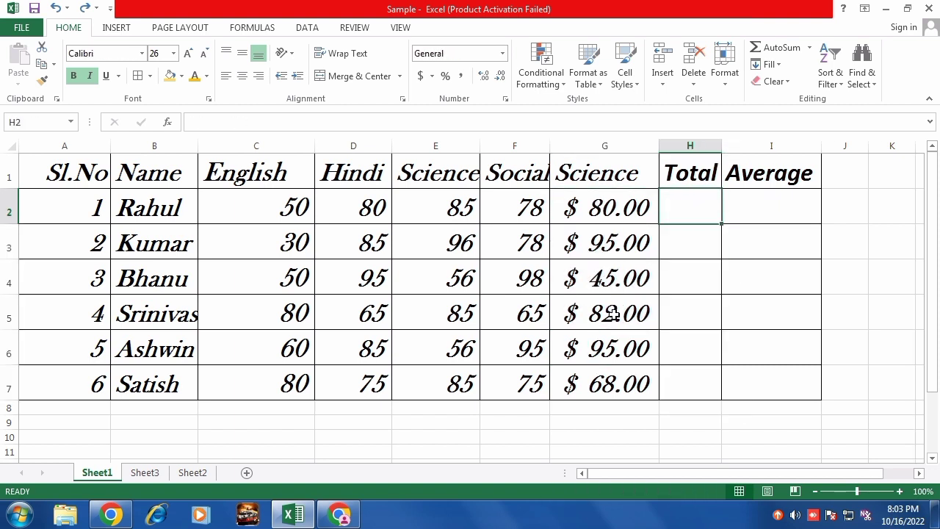
{"action": "key", "text": "ctrl+z"}
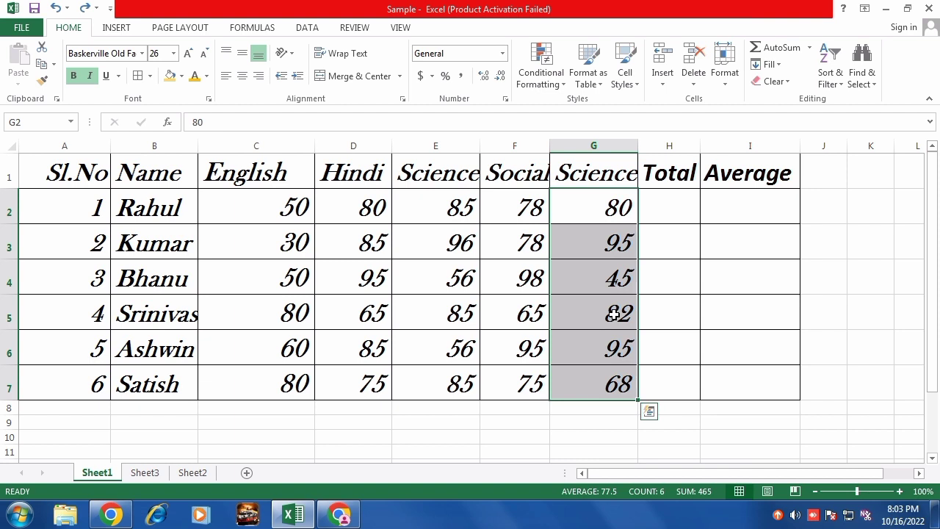
Step: Total the marks C2:G2 in cell H2 with the Sum function and fill the formula down to H7
{"action": "left_click", "coordinate": [681, 212]}
{"action": "key", "text": "ctrl+z"}
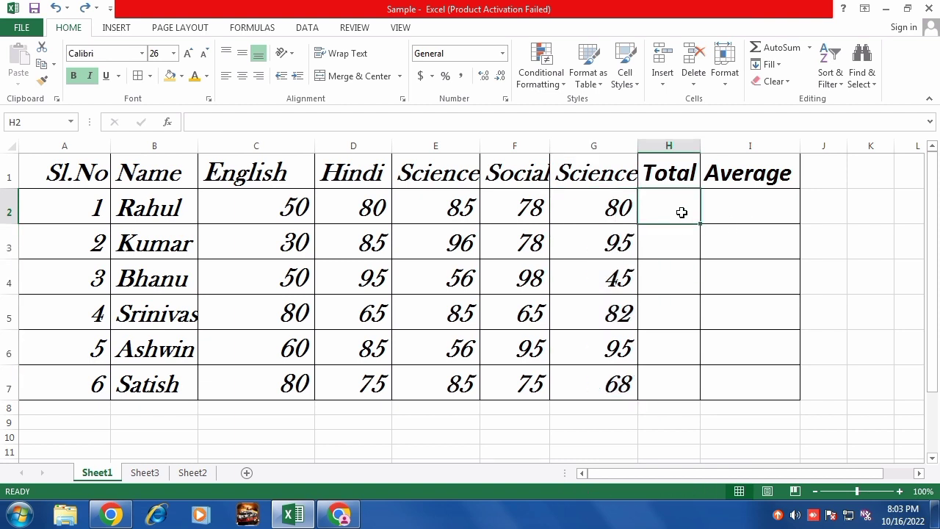
{"action": "left_click", "coordinate": [809, 48]}
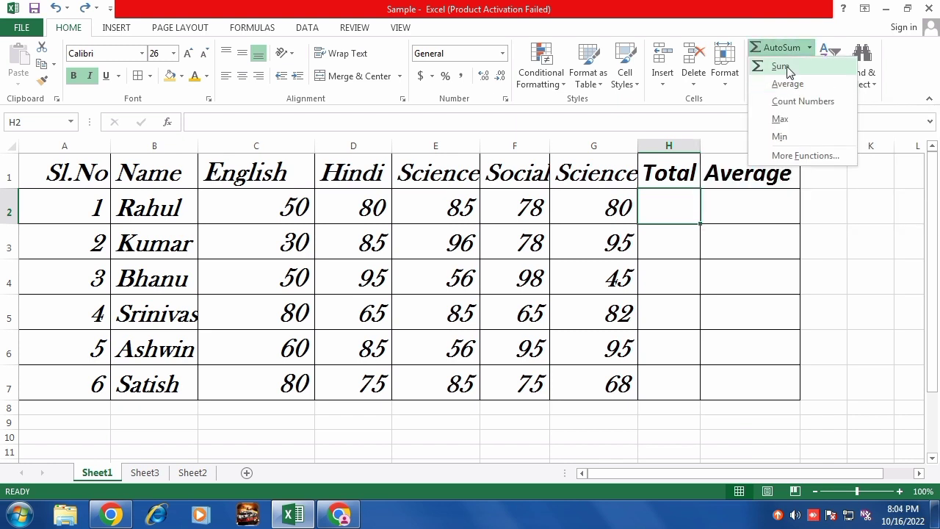
{"action": "left_click", "coordinate": [780, 67]}
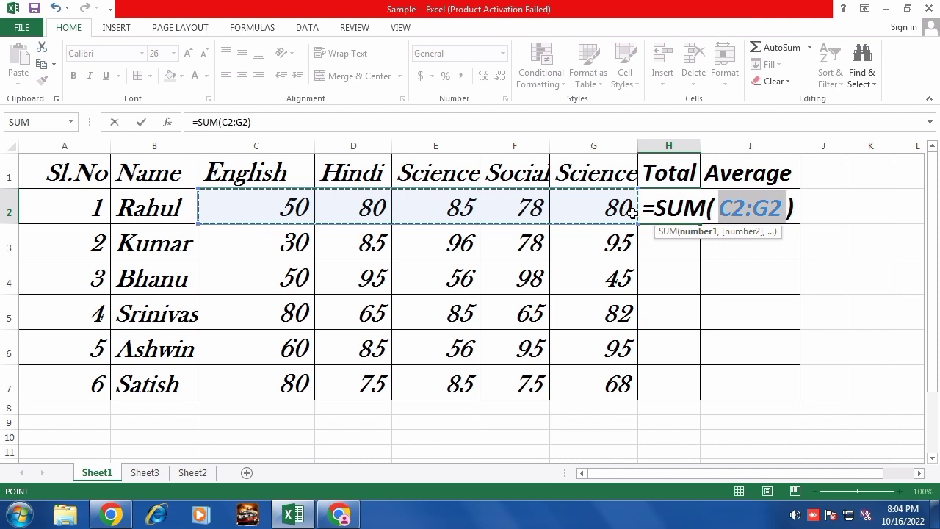
{"action": "key", "text": "Return"}
{"action": "left_click", "coordinate": [665, 209]}
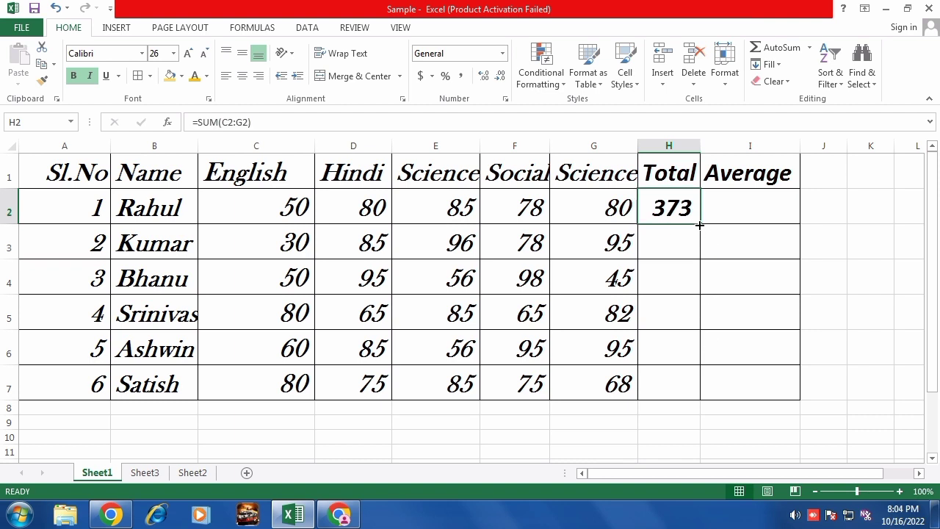
{"action": "left_click_drag", "start_coordinate": [699, 225], "coordinate": [701, 391]}
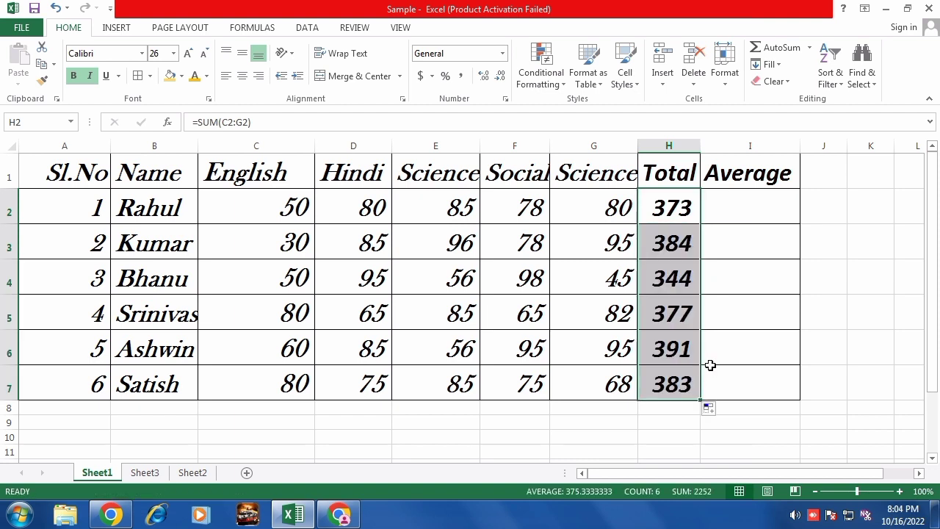
Step: Insert the Average function in cell I2 and edit it to =AVERAGE(C2:H2/5)
{"action": "left_click", "coordinate": [740, 208]}
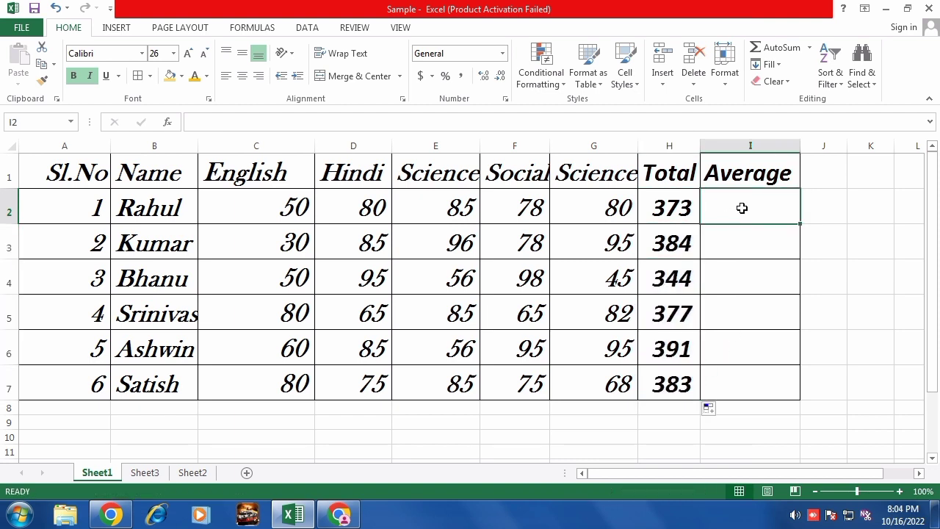
{"action": "left_click", "coordinate": [810, 47]}
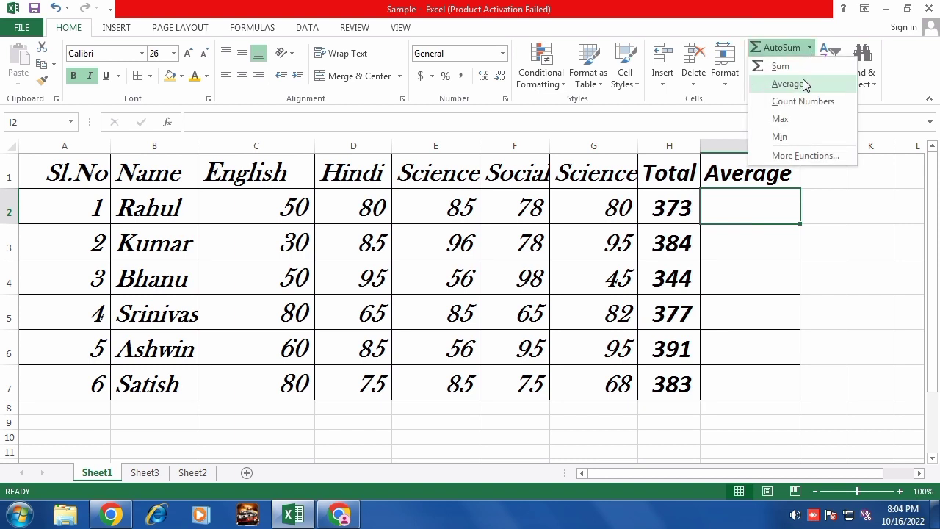
{"action": "left_click", "coordinate": [787, 84]}
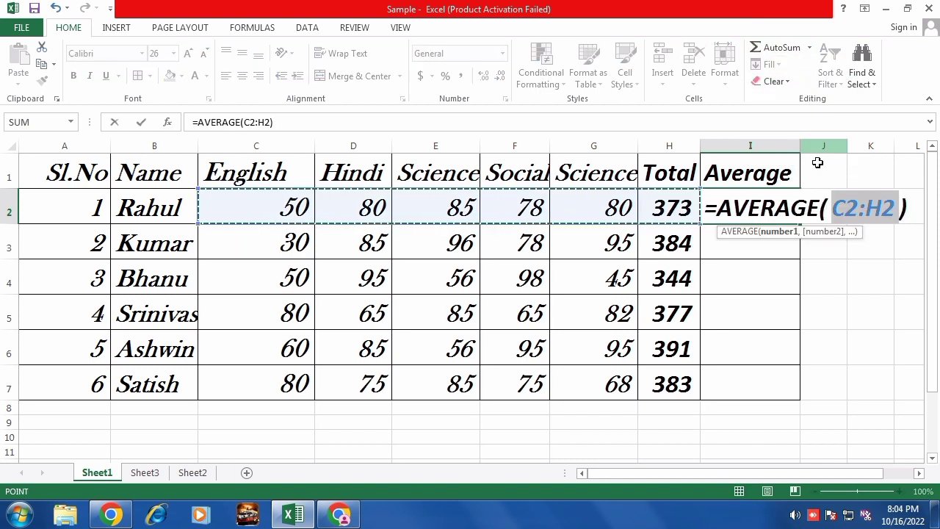
{"action": "left_click", "coordinate": [899, 211]}
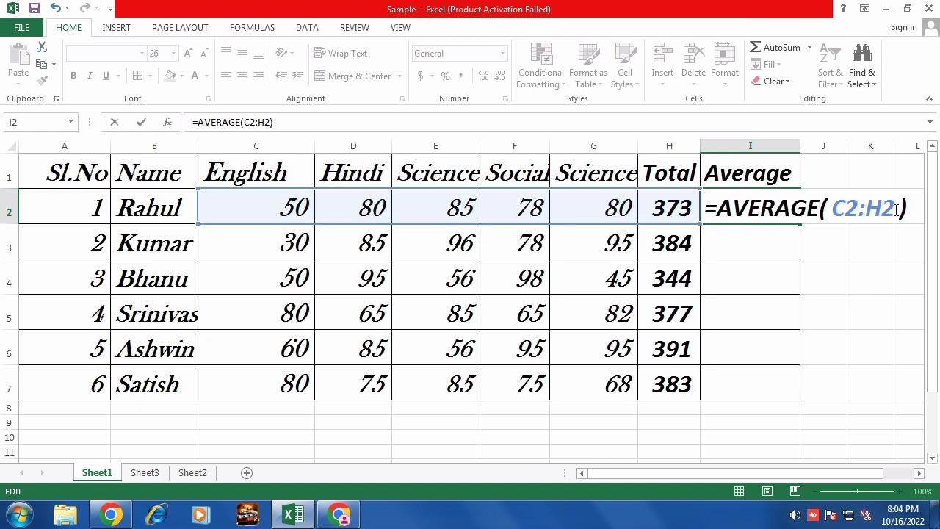
{"action": "left_click", "coordinate": [897, 209]}
{"action": "type", "text": "/"}
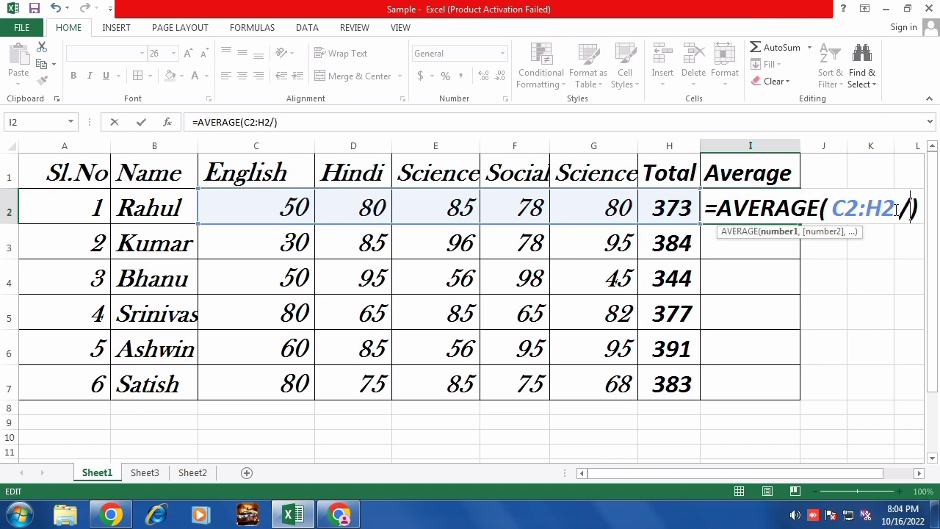
{"action": "type", "text": "5"}
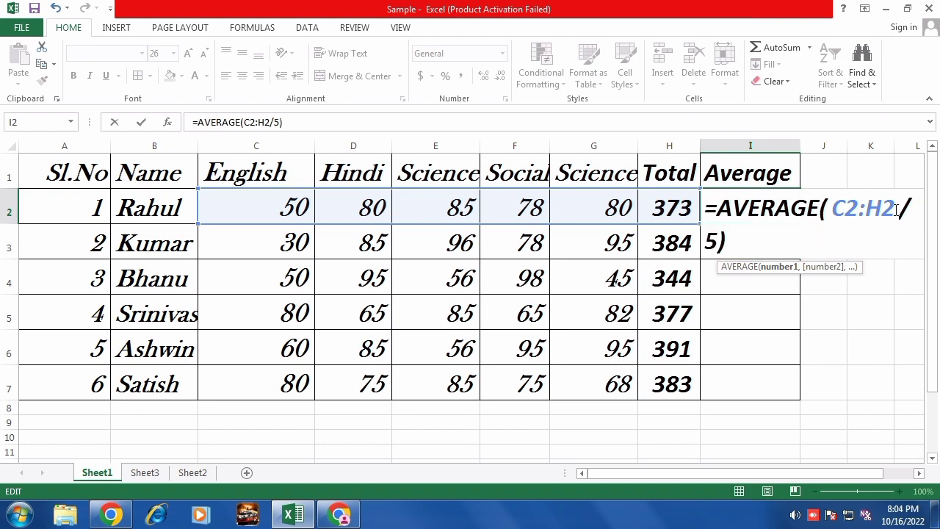
{"action": "key", "text": "Return"}
Step: Change the formula in cell I2 to =AVERAGE(C2:G2/5), leaving the Total column out of the range
{"action": "double_click", "coordinate": [767, 211]}
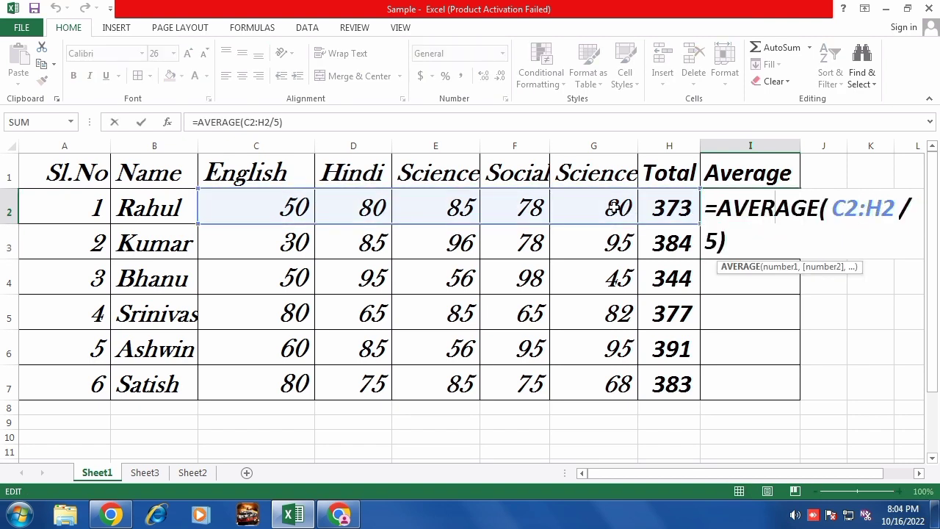
{"action": "left_click", "coordinate": [878, 207]}
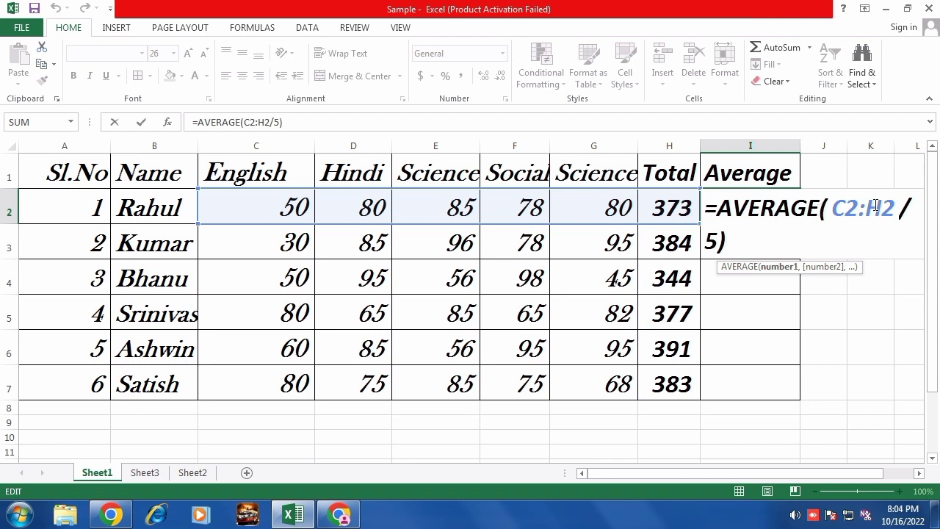
{"action": "key", "text": "BackSpace"}
{"action": "type", "text": "g"}
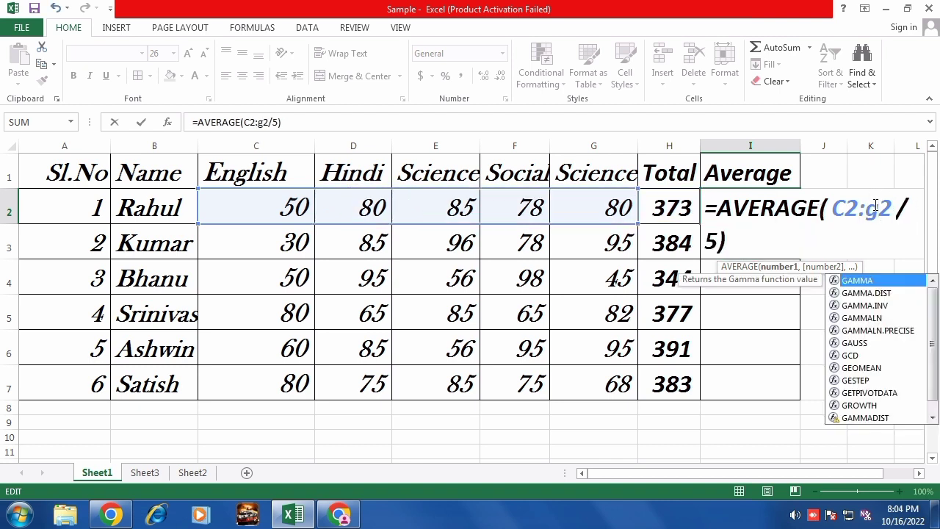
{"action": "key", "text": "Return"}
{"action": "double_click", "coordinate": [744, 208]}
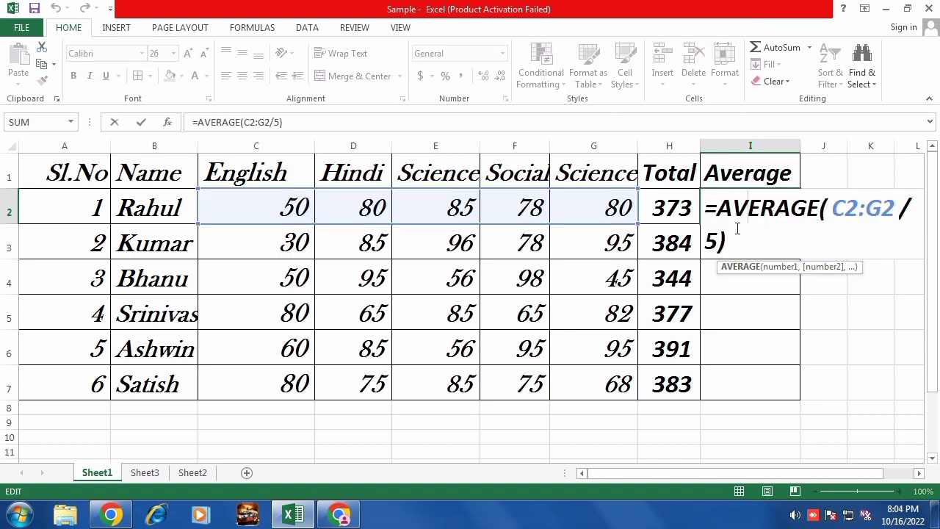
{"action": "key", "text": "Return"}
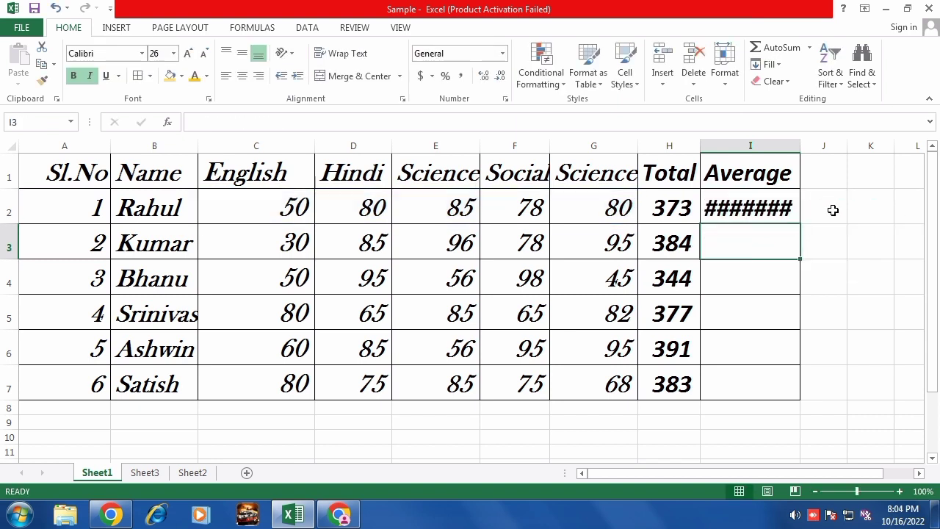
Step: Auto-fit the width of the Average column and clear the formula from cell I2
{"action": "double_click", "coordinate": [798, 145]}
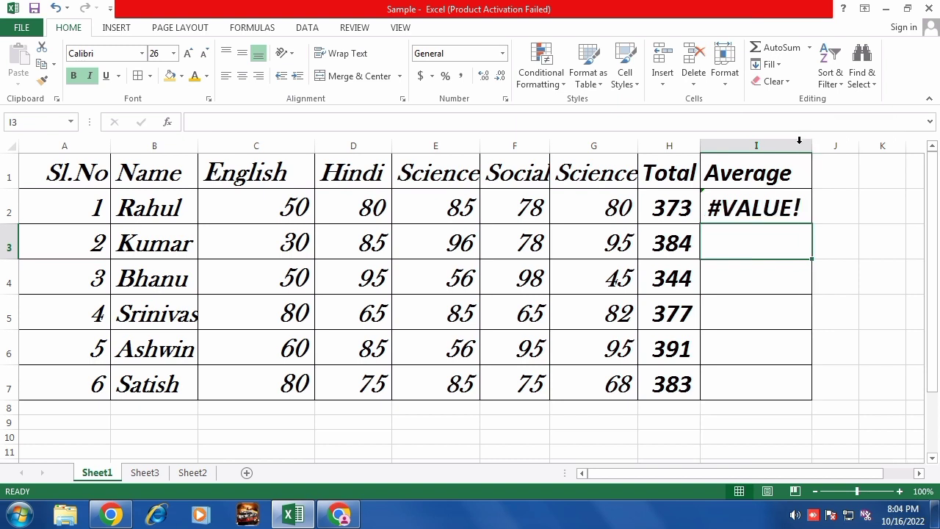
{"action": "left_click", "coordinate": [756, 195]}
{"action": "key", "text": "Delete"}
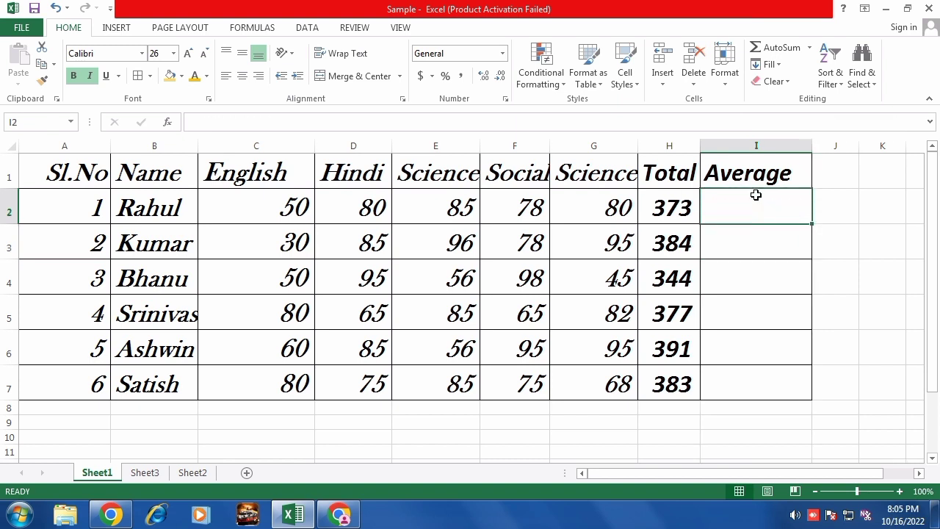
Step: Try the formula =SUM(I2/5) in cell I2, fill it down to I6, and undo the fill
{"action": "left_click", "coordinate": [777, 47]}
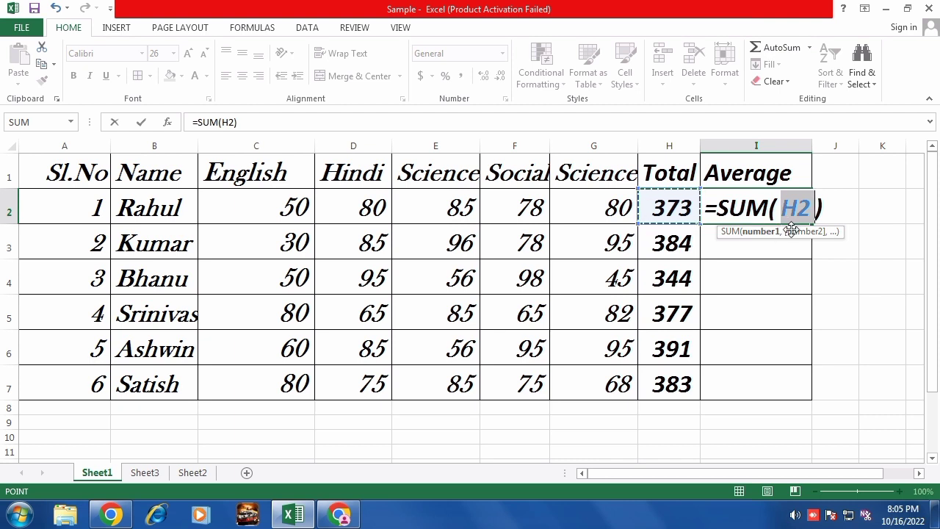
{"action": "key", "text": "Right"}
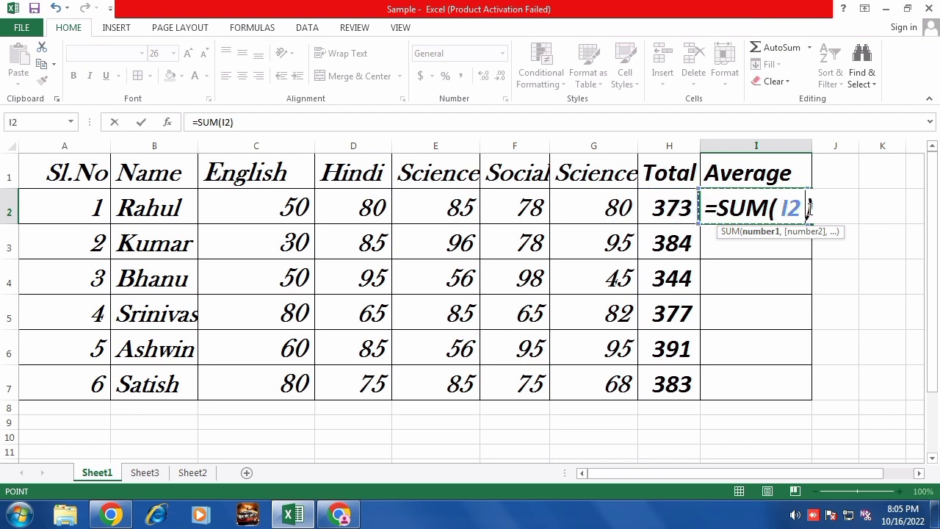
{"action": "type", "text": "/5"}
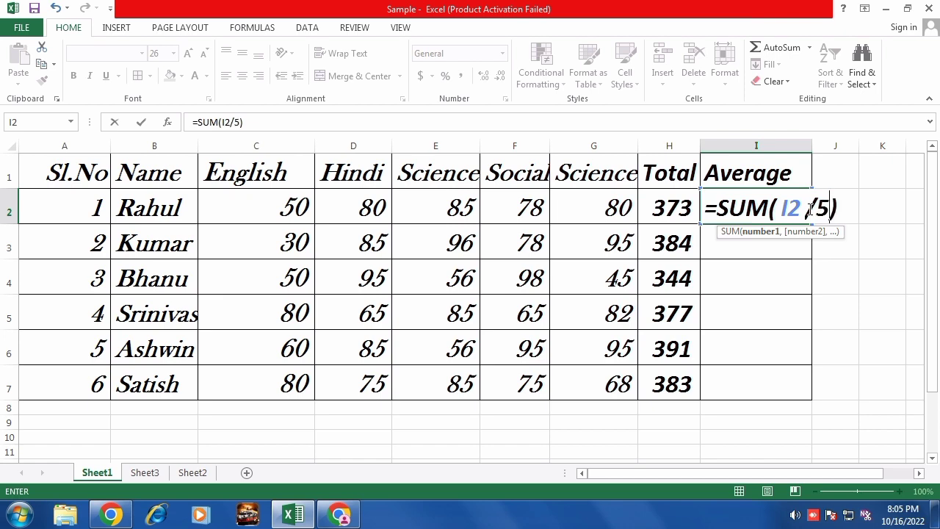
{"action": "key", "text": "Return"}
{"action": "left_click", "coordinate": [427, 297]}
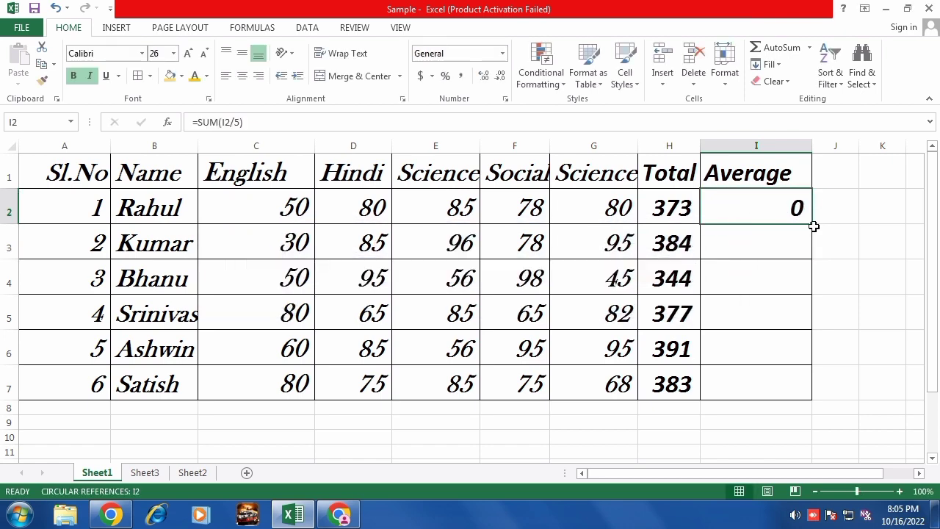
{"action": "left_click_drag", "start_coordinate": [815, 226], "coordinate": [816, 362]}
{"action": "left_click", "coordinate": [762, 297]}
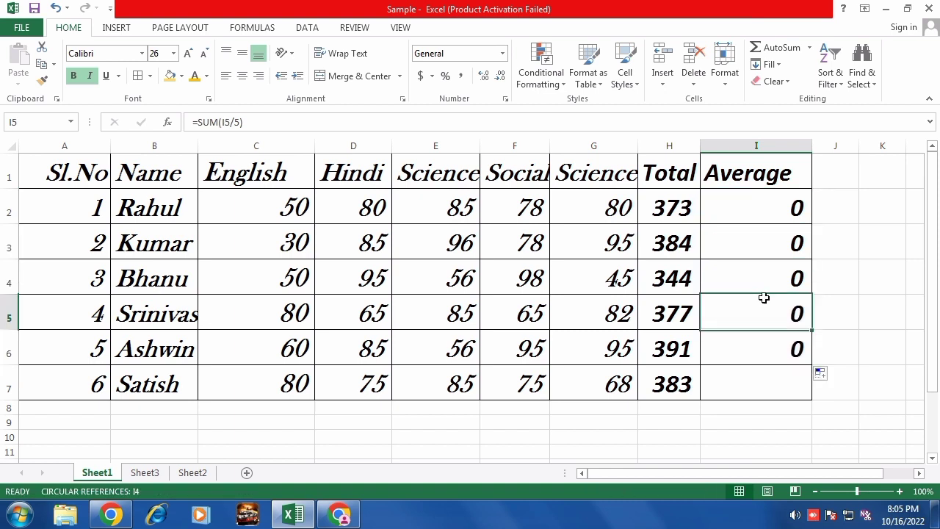
{"action": "key", "text": "ctrl+z"}
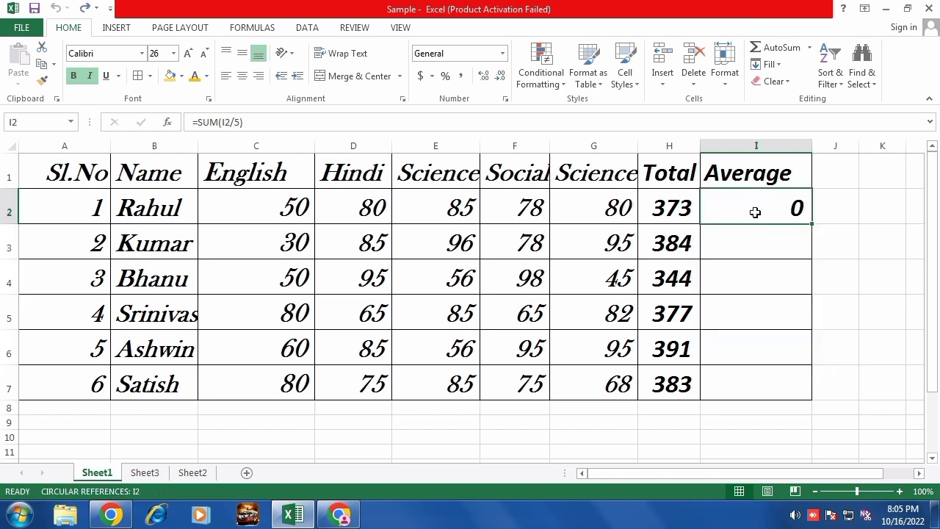
Step: Calculate the average in cell I2 with =SUM(H2/5) and fill the formula down to I7
{"action": "left_click", "coordinate": [809, 47]}
{"action": "left_click", "coordinate": [793, 69]}
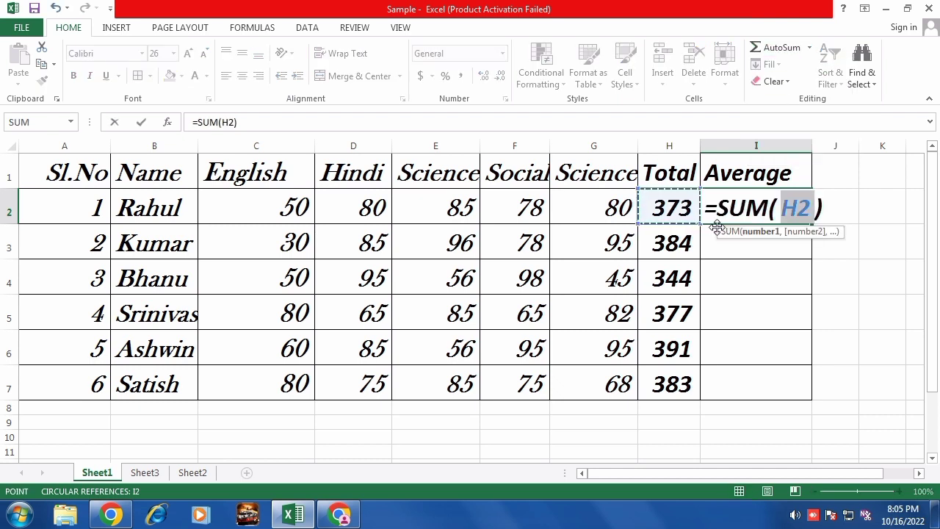
{"action": "left_click", "coordinate": [806, 209]}
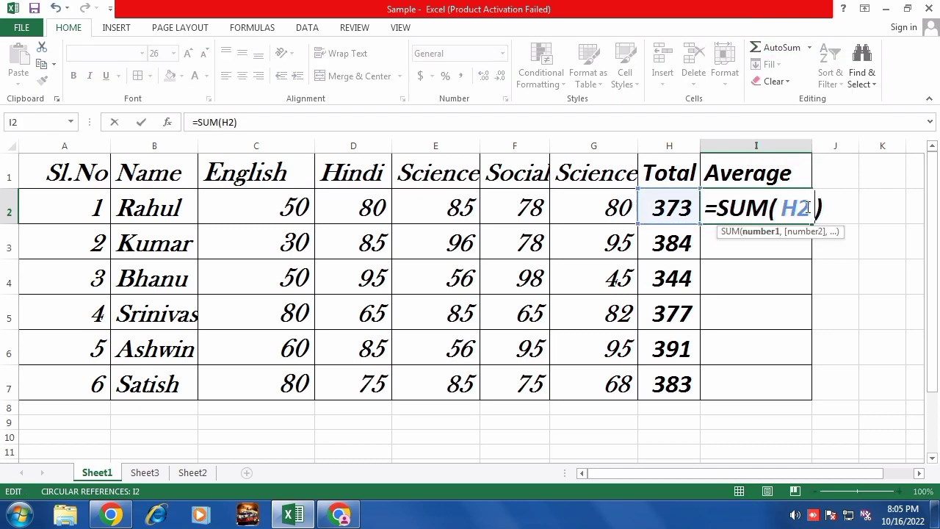
{"action": "type", "text": "5"}
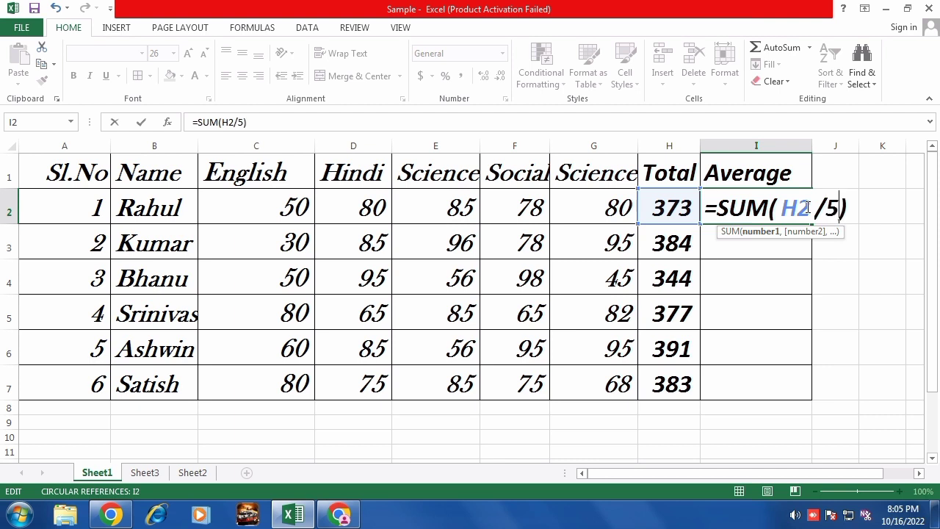
{"action": "key", "text": "Return"}
{"action": "left_click", "coordinate": [810, 215]}
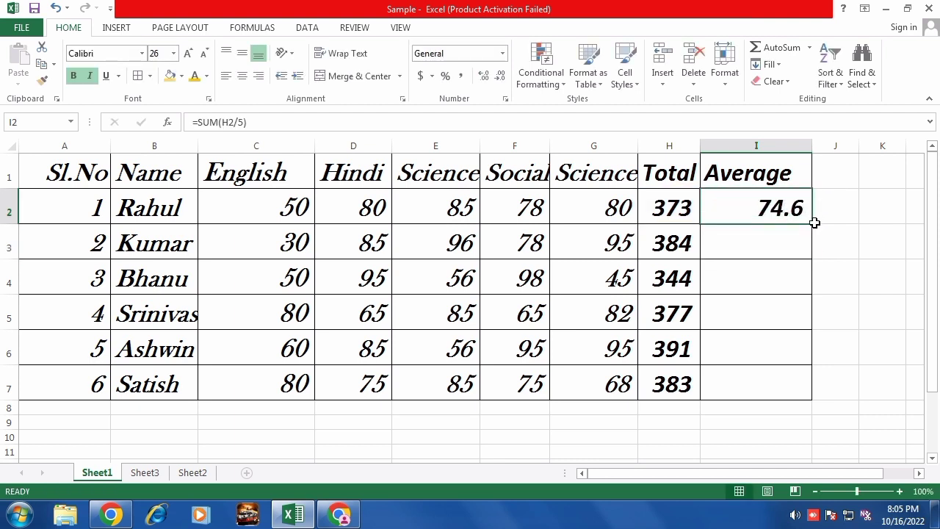
{"action": "left_click_drag", "start_coordinate": [813, 226], "coordinate": [814, 393]}
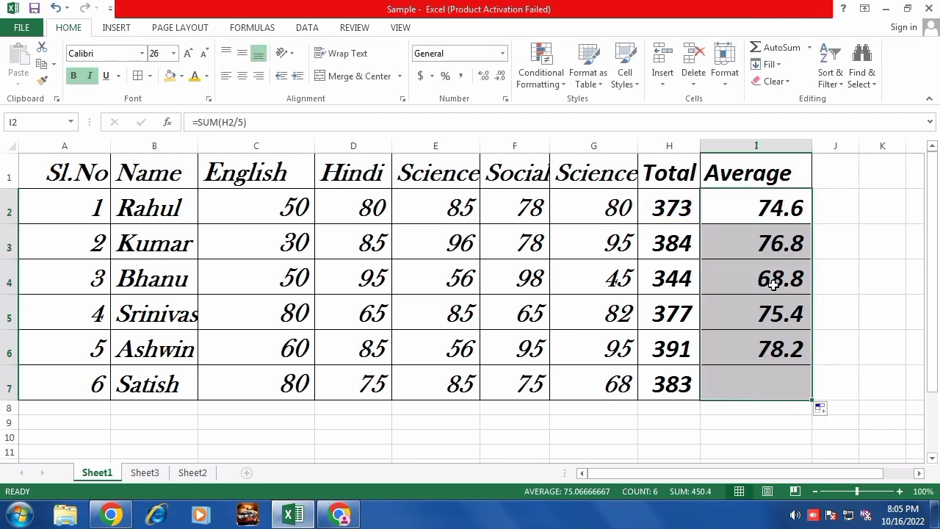
Step: Try the Percentage and Fraction number formats on the averages in I2:I7, undoing each one
{"action": "left_click_drag", "start_coordinate": [771, 209], "coordinate": [786, 385]}
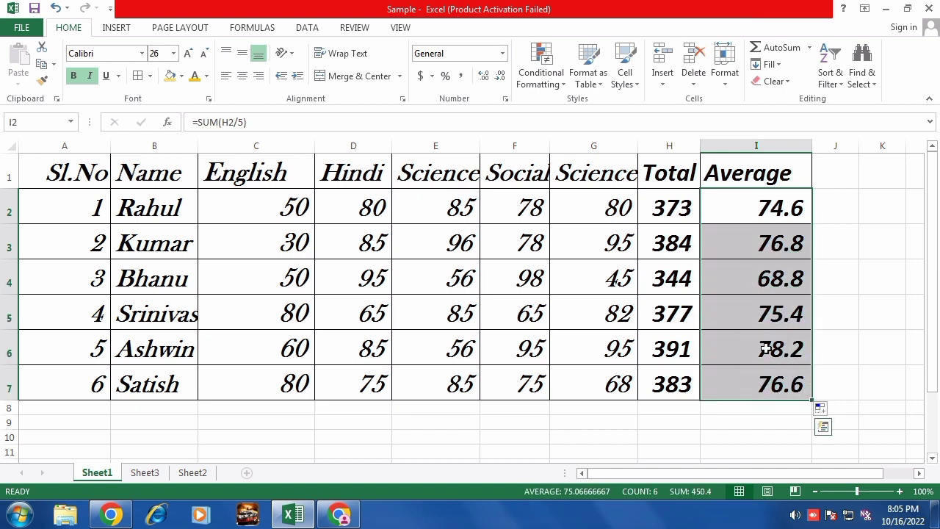
{"action": "left_click", "coordinate": [503, 53]}
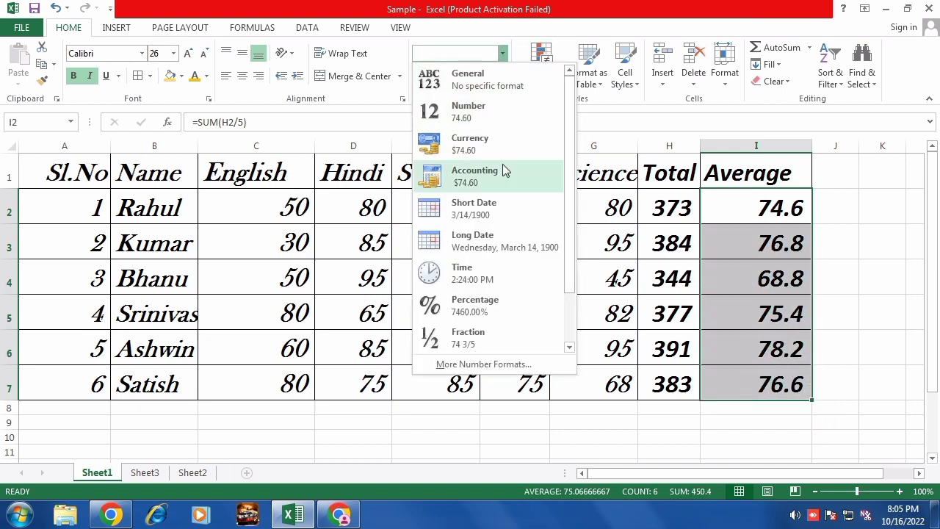
{"action": "left_click", "coordinate": [467, 312]}
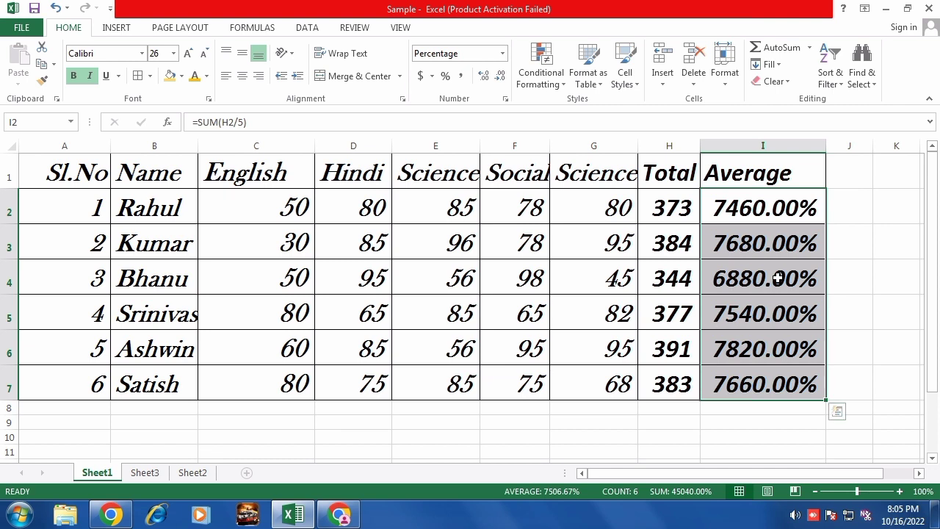
{"action": "key", "text": "ctrl+z"}
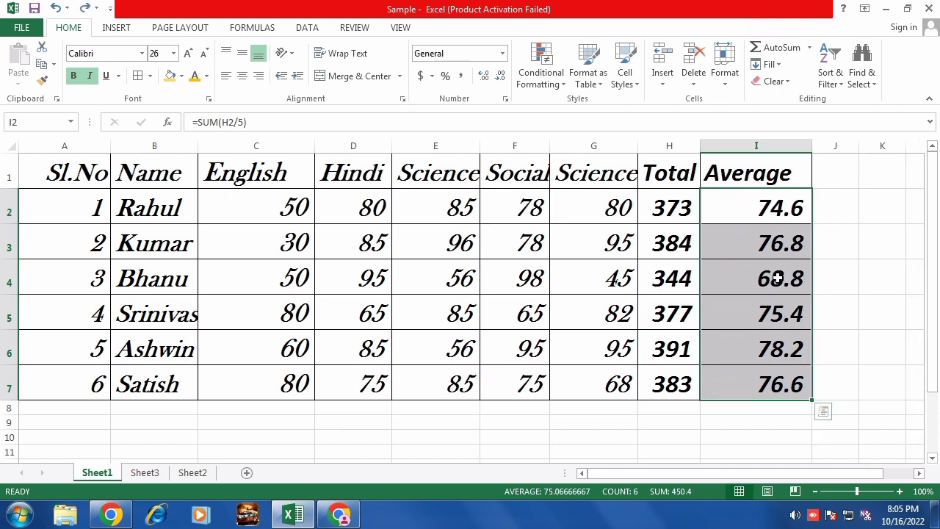
{"action": "left_click", "coordinate": [503, 54]}
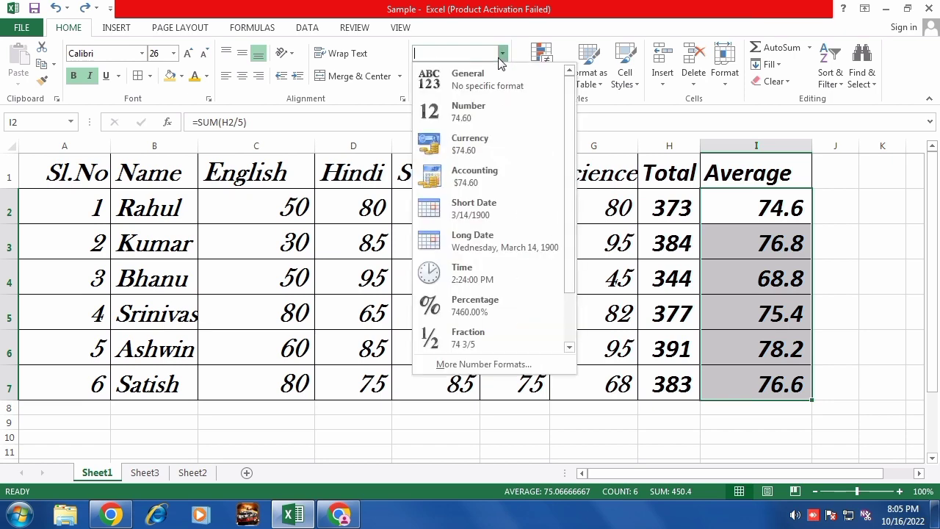
{"action": "left_click", "coordinate": [504, 334]}
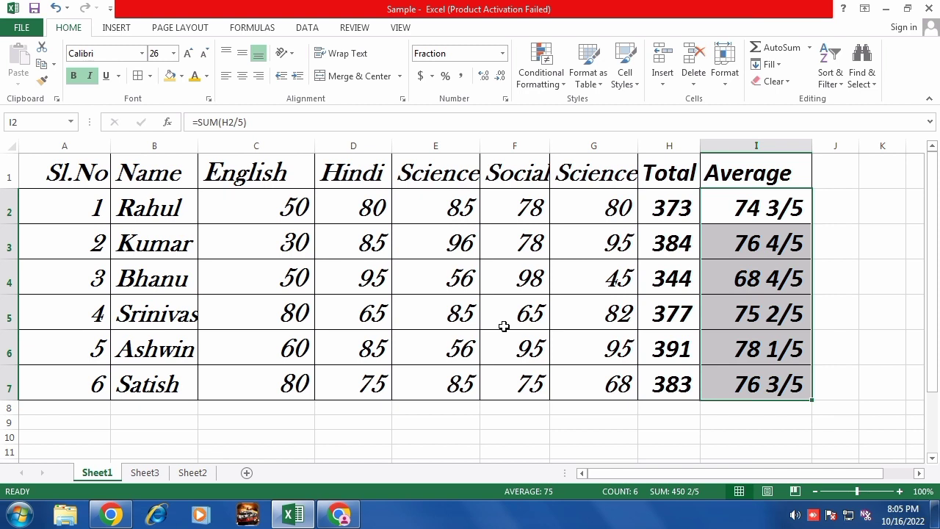
{"action": "key", "text": "ctrl+z"}
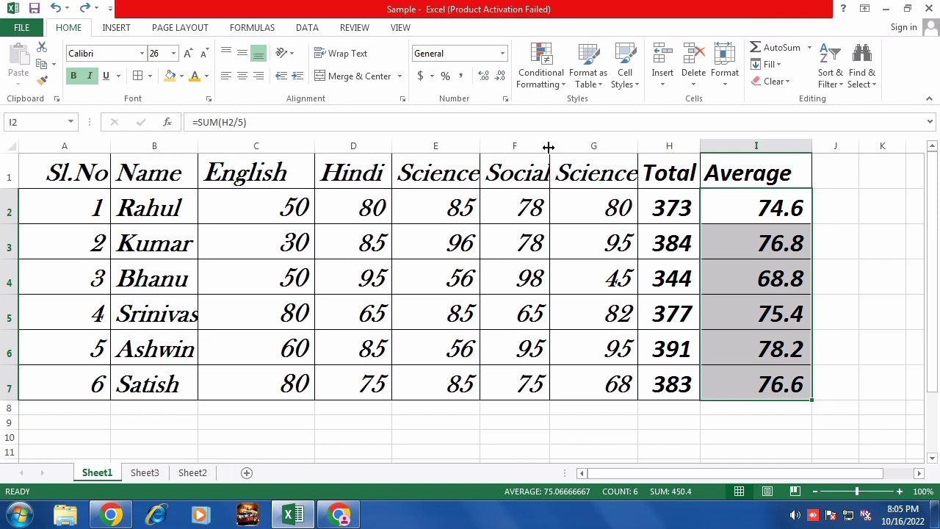
Step: Apply the $ English (United States) accounting format to the marks in E2:E7 and undo it
{"action": "left_click_drag", "start_coordinate": [450, 207], "coordinate": [453, 379]}
{"action": "left_click", "coordinate": [432, 76]}
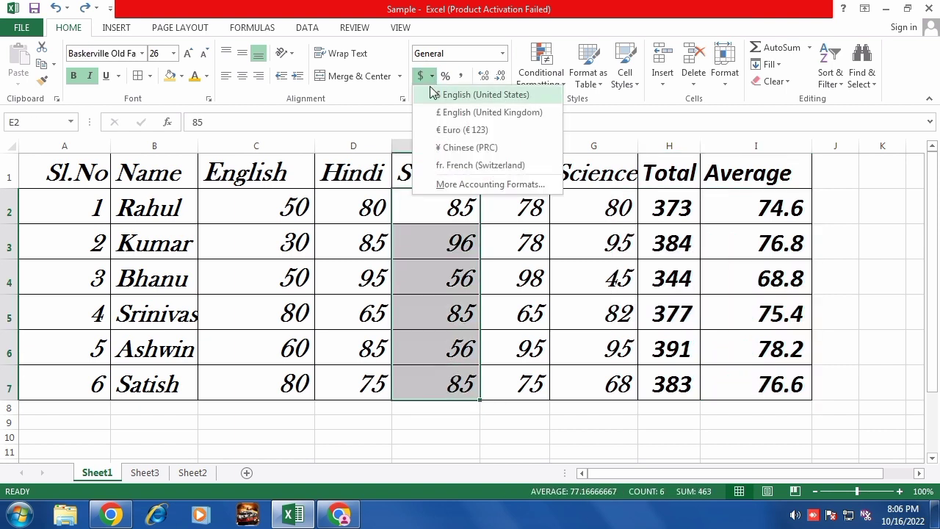
{"action": "left_click", "coordinate": [434, 94]}
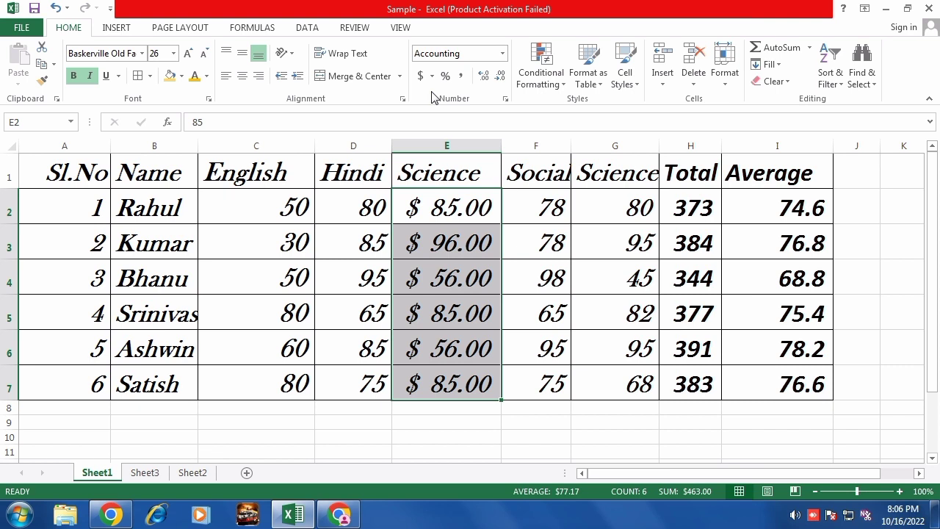
{"action": "key", "text": "ctrl+z"}
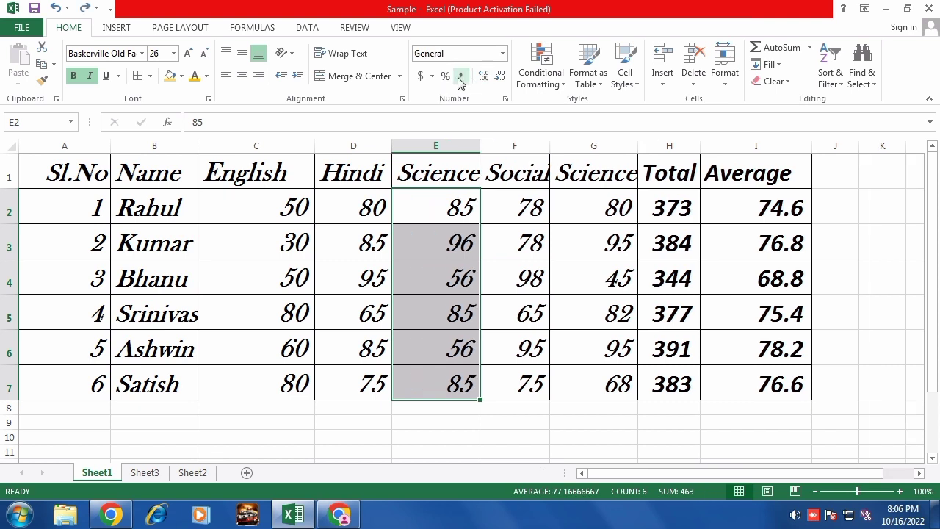
Step: Try the Percent Style and the Comma Style on the marks in E2:E7, undoing each one
{"action": "left_click", "coordinate": [445, 77]}
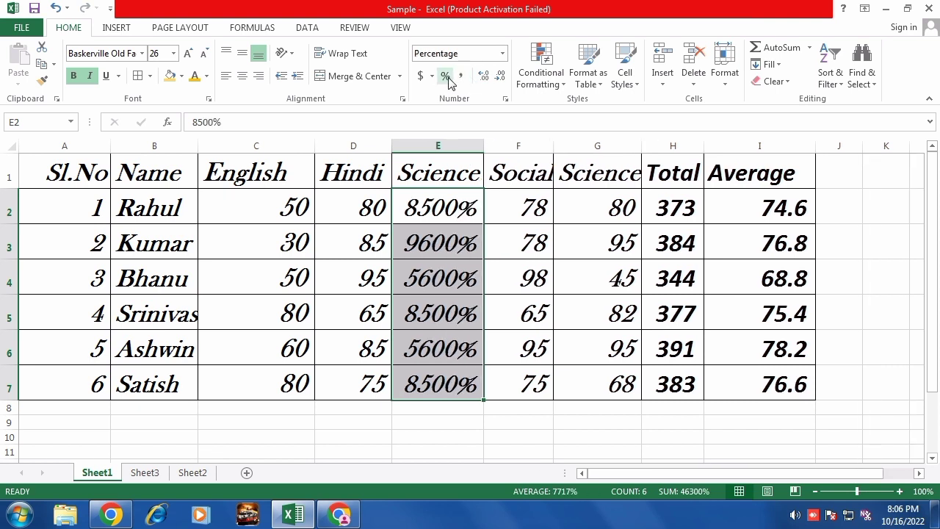
{"action": "key", "text": "ctrl+z"}
{"action": "left_click", "coordinate": [462, 76]}
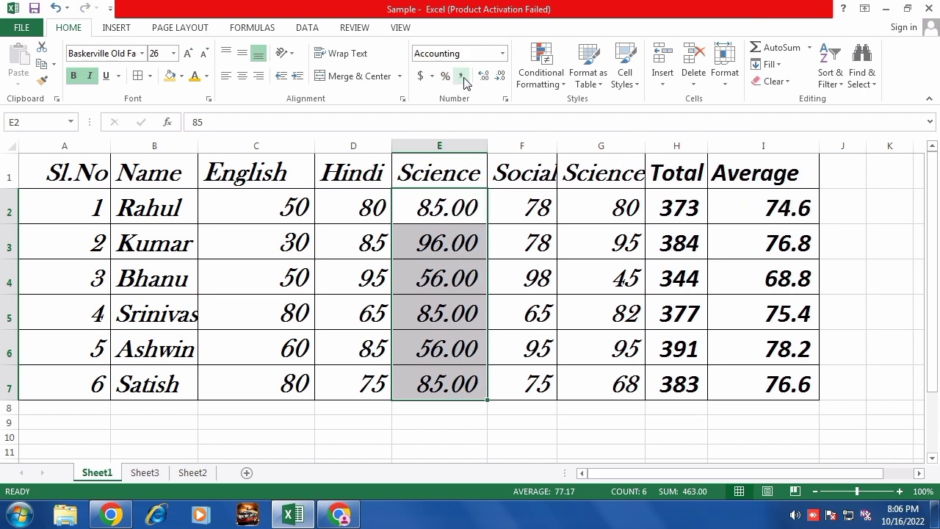
{"action": "key", "text": "ctrl+z"}
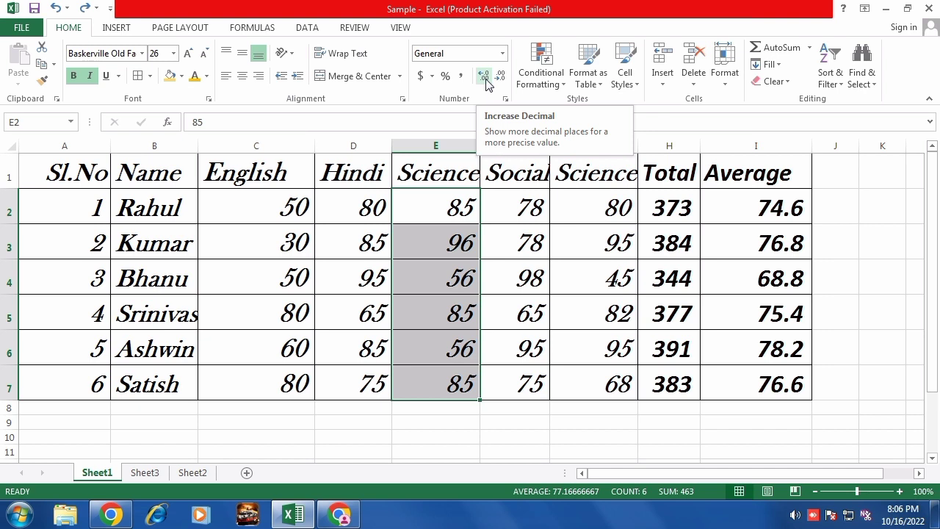
Step: Increase the decimals of the marks in E2:E7 to seven decimal places
{"action": "left_click", "coordinate": [484, 77]}
{"action": "left_click", "coordinate": [484, 78]}
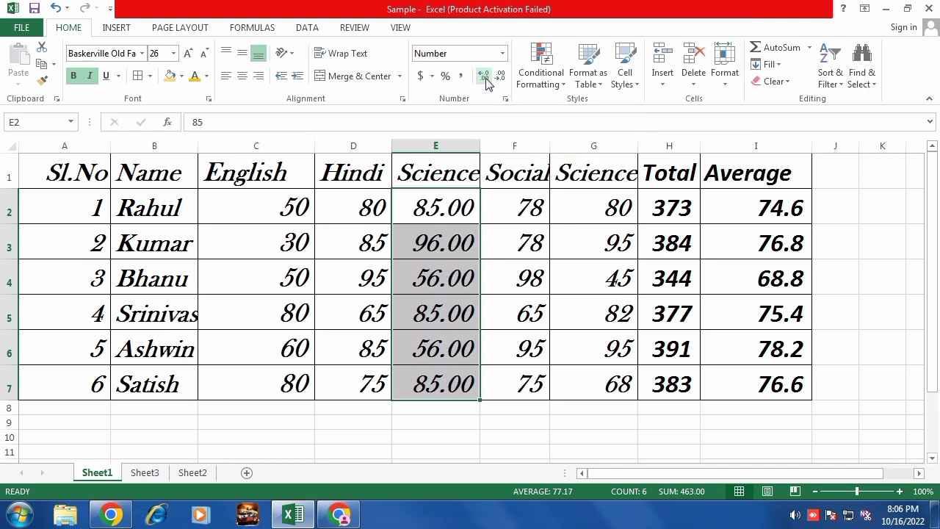
{"action": "left_click", "coordinate": [484, 77]}
{"action": "left_click", "coordinate": [483, 77]}
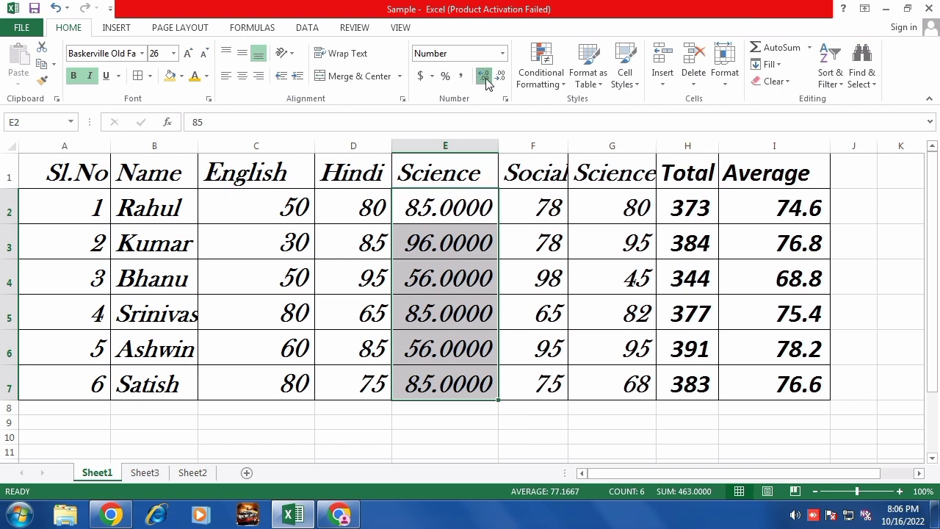
{"action": "left_click", "coordinate": [484, 77]}
{"action": "left_click", "coordinate": [484, 77]}
{"action": "left_click", "coordinate": [484, 78]}
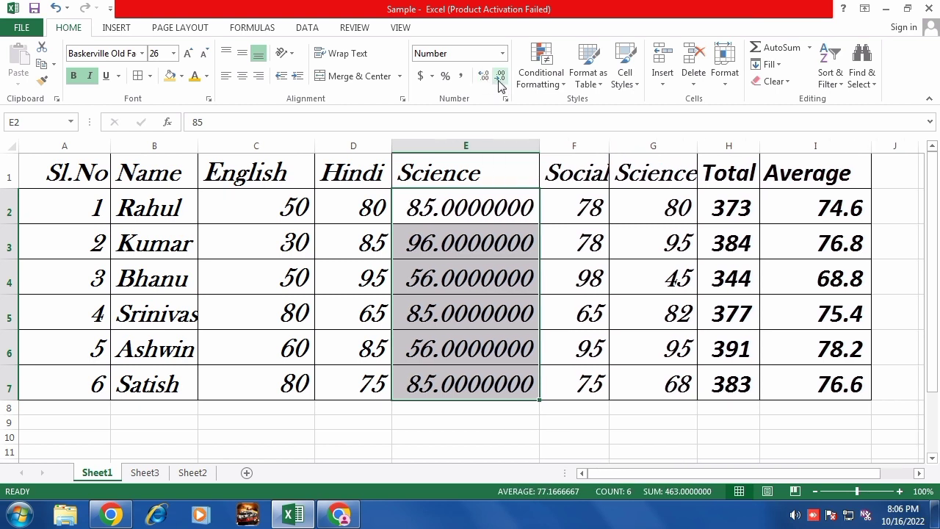
Step: Decrease the decimals of the marks in E2:E7 until no decimal places are left
{"action": "left_click", "coordinate": [499, 78]}
{"action": "left_click", "coordinate": [499, 80]}
{"action": "left_click", "coordinate": [499, 79]}
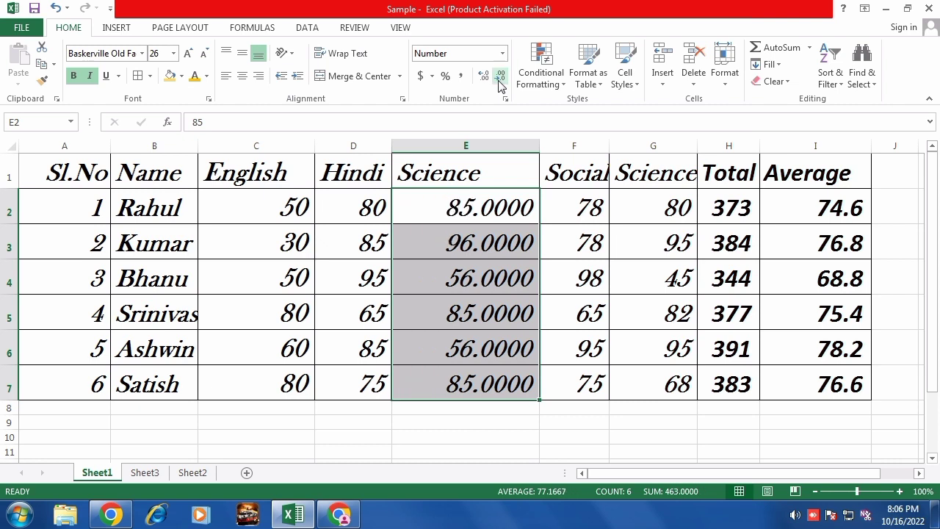
{"action": "left_click", "coordinate": [499, 80]}
{"action": "left_click", "coordinate": [498, 79]}
{"action": "left_click", "coordinate": [499, 79]}
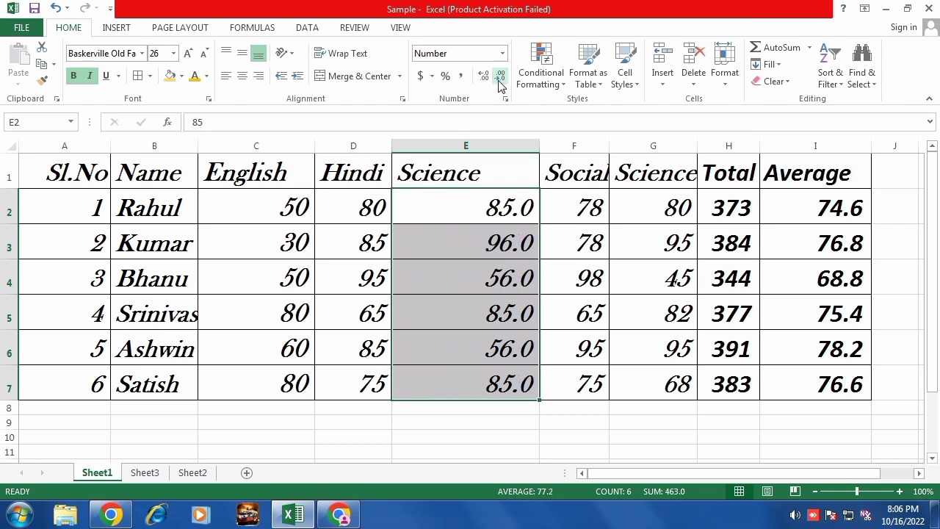
{"action": "left_click", "coordinate": [498, 79]}
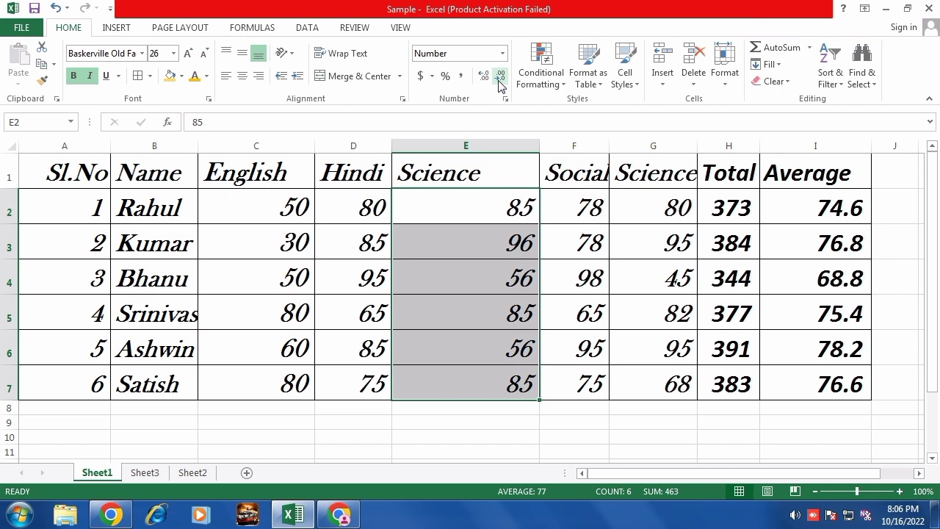
Step: Undo all the decimal place changes on E2:E7, back to the General format
{"action": "key", "text": "ctrl+z"}
{"action": "key", "text": "ctrl+z"}
{"action": "key", "text": "ctrl+z"}
{"action": "key", "text": "ctrl+z"}
{"action": "key", "text": "ctrl+z"}
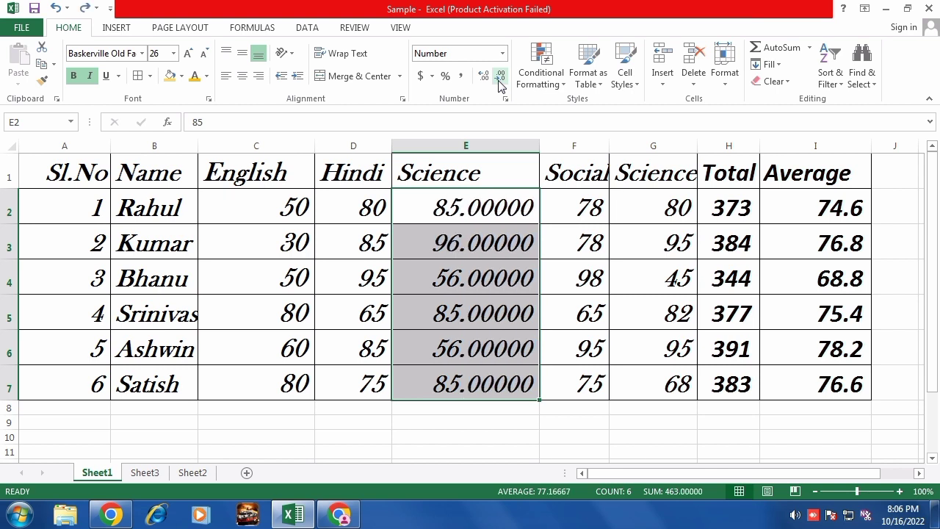
{"action": "key", "text": "ctrl+z"}
{"action": "key", "text": "ctrl+z"}
{"action": "key", "text": "ctrl+z"}
{"action": "key", "text": "ctrl+z"}
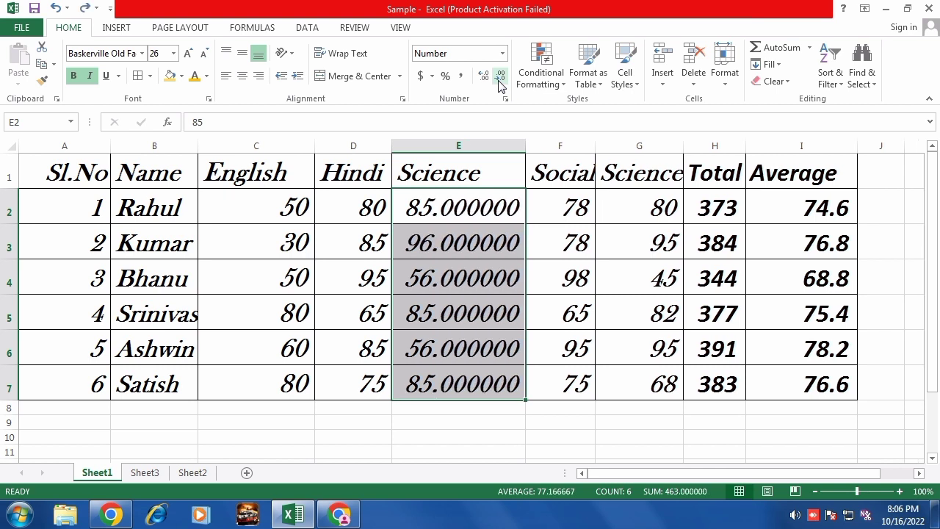
{"action": "key", "text": "ctrl+z"}
{"action": "key", "text": "ctrl+z"}
{"action": "key", "text": "ctrl+z"}
{"action": "key", "text": "ctrl+z"}
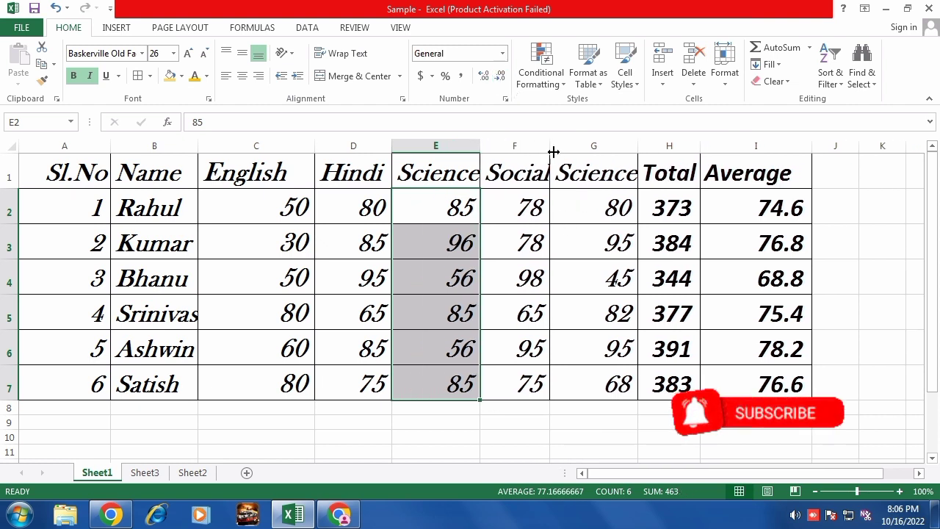
Step: Widen the Social column slightly so that its heading fits
{"action": "left_click_drag", "start_coordinate": [551, 150], "coordinate": [555, 150]}
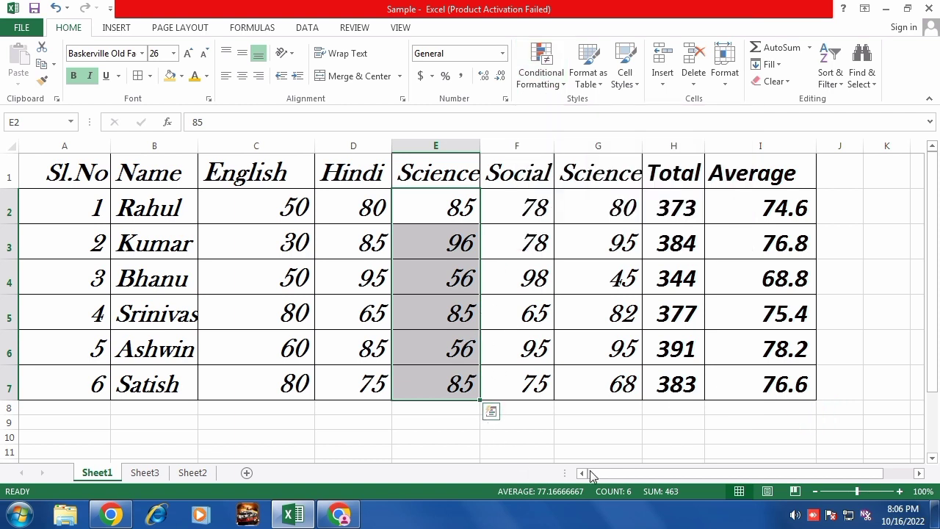
{"action": "left_click_drag", "start_coordinate": [592, 476], "coordinate": [651, 474]}
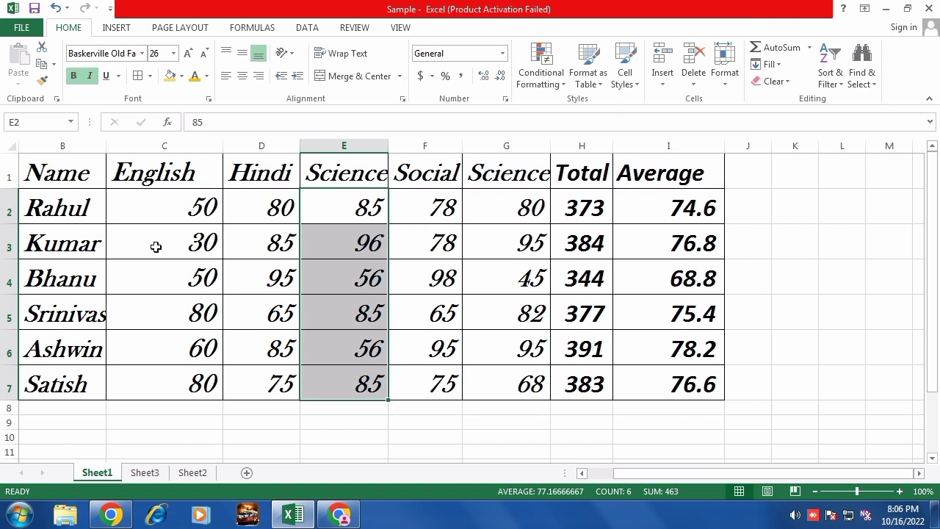
Step: Start a Greater Than highlight rule on the marks in C2:G7 with 70 as the threshold
{"action": "left_click_drag", "start_coordinate": [179, 201], "coordinate": [523, 377]}
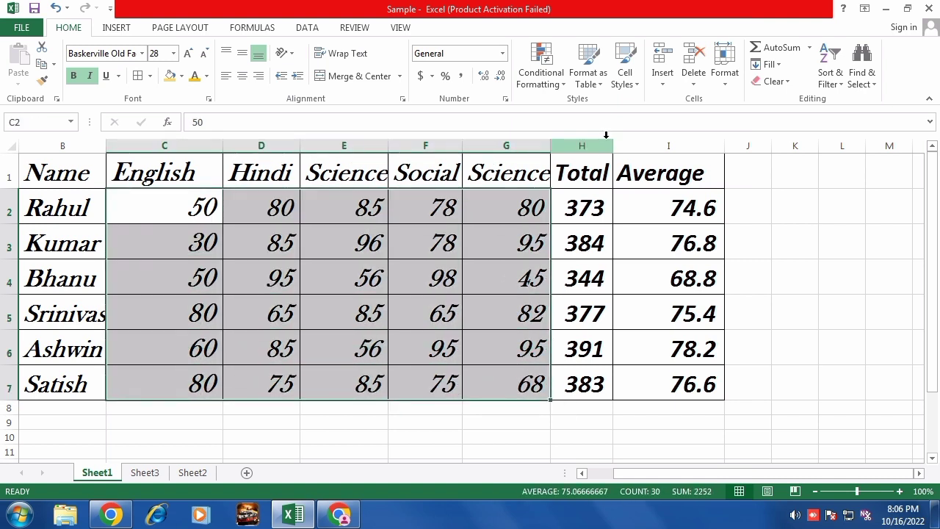
{"action": "left_click", "coordinate": [565, 91]}
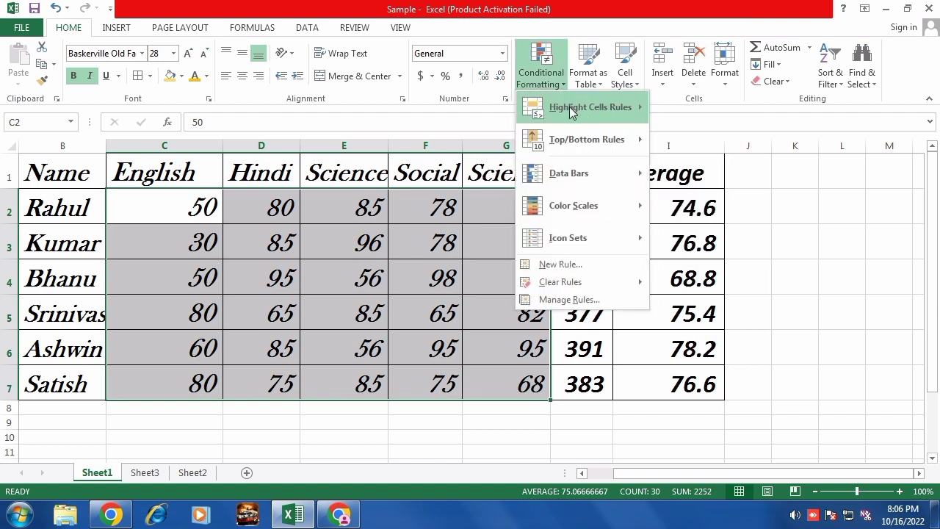
{"action": "mouse_move", "coordinate": [571, 110]}
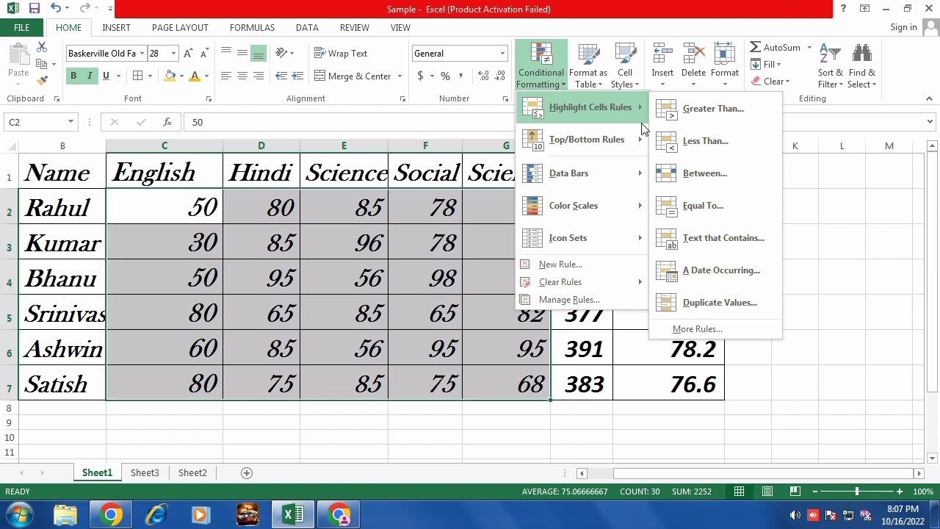
{"action": "left_click", "coordinate": [706, 113]}
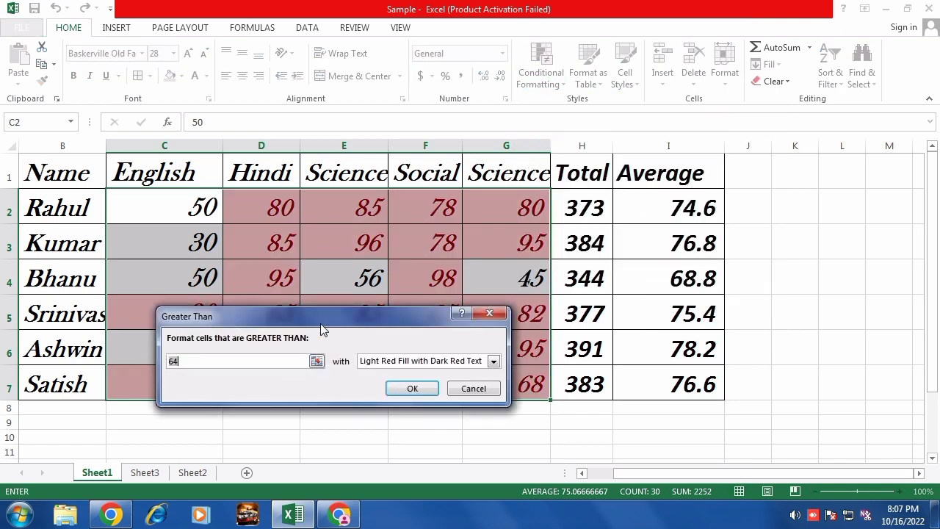
{"action": "left_click_drag", "start_coordinate": [320, 331], "coordinate": [666, 315]}
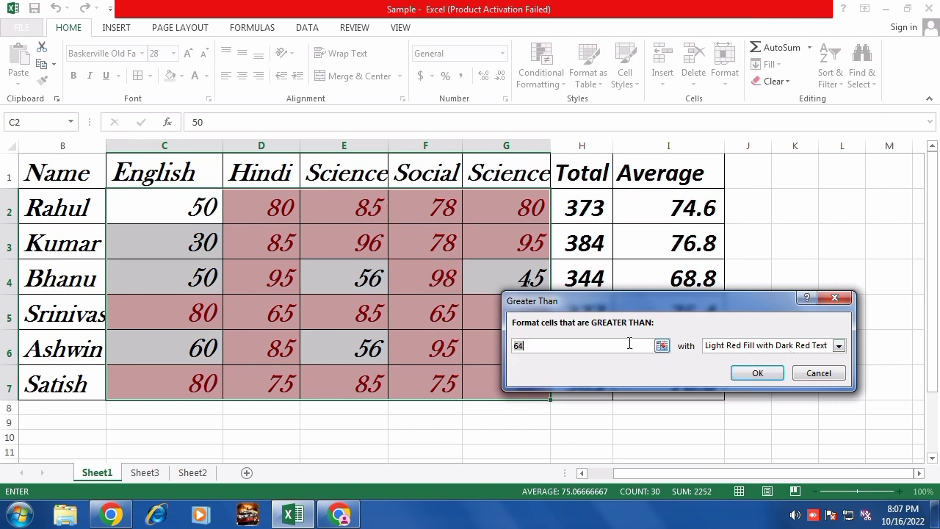
{"action": "left_click", "coordinate": [591, 347]}
{"action": "left_click_drag", "start_coordinate": [526, 346], "coordinate": [514, 347]}
{"action": "type", "text": "7"}
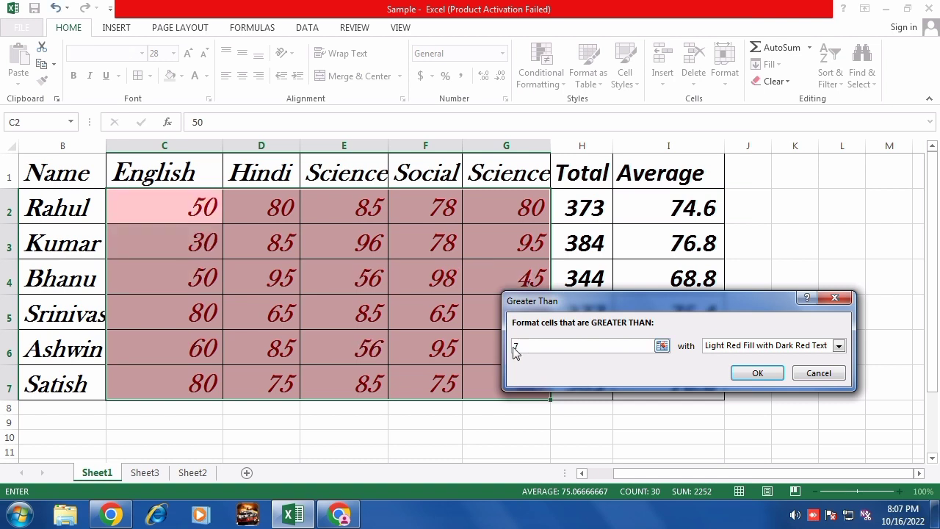
{"action": "type", "text": "0"}
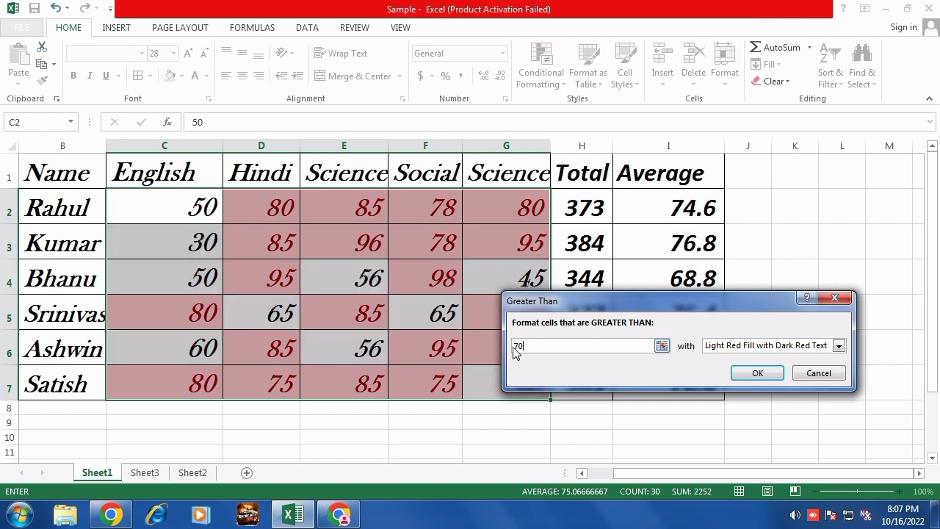
Step: Try Green Fill with Dark Green Text for the rule, switch to Yellow Fill with Dark Yellow Text and apply it
{"action": "left_click", "coordinate": [772, 351]}
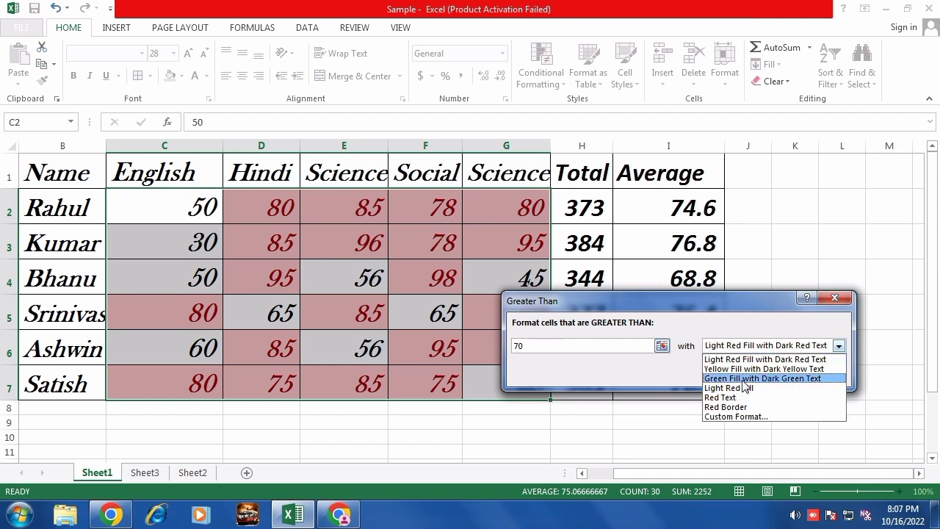
{"action": "left_click", "coordinate": [743, 379]}
{"action": "left_click", "coordinate": [783, 351]}
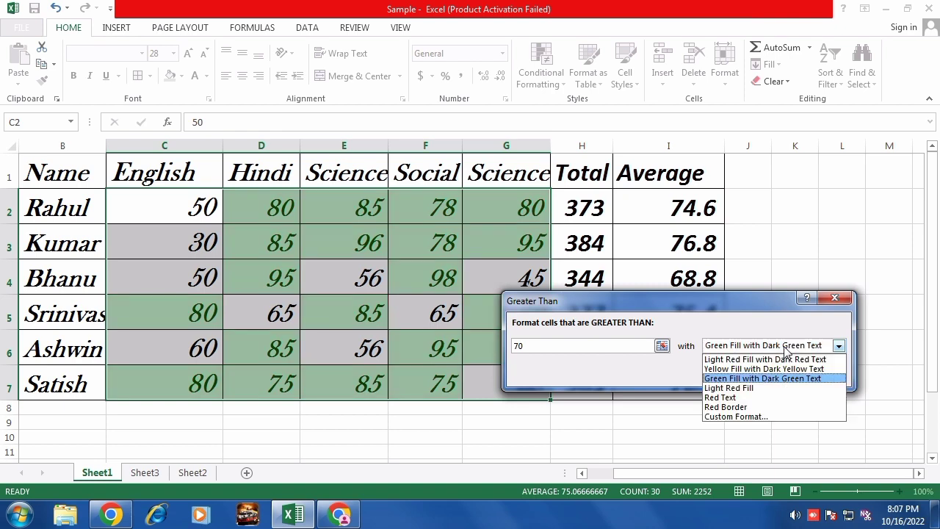
{"action": "left_click", "coordinate": [749, 369]}
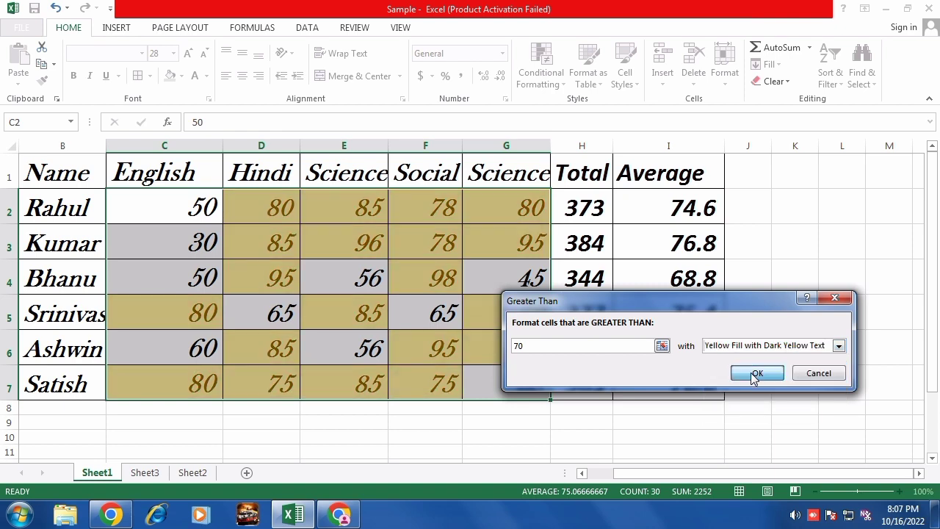
{"action": "left_click", "coordinate": [754, 374]}
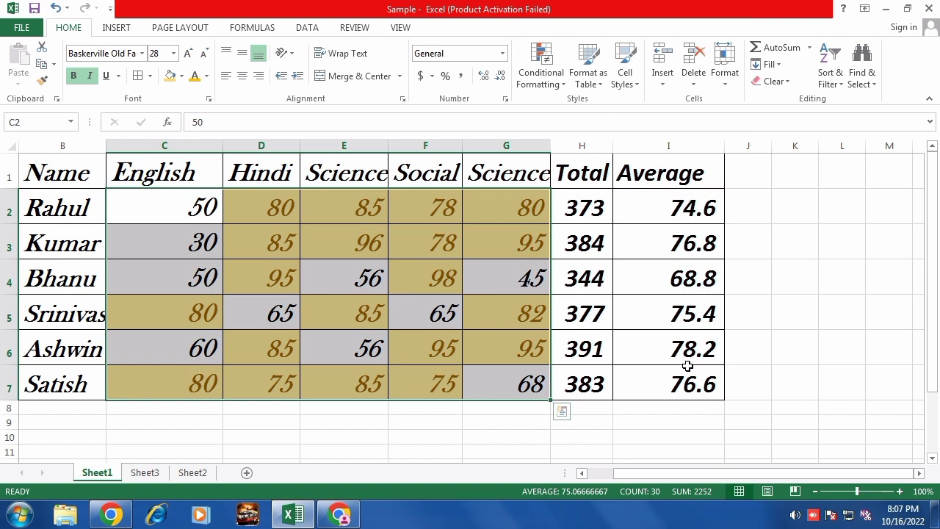
Step: Undo the Greater Than highlighting on the marks in C2:G7
{"action": "key", "text": "ctrl+z"}
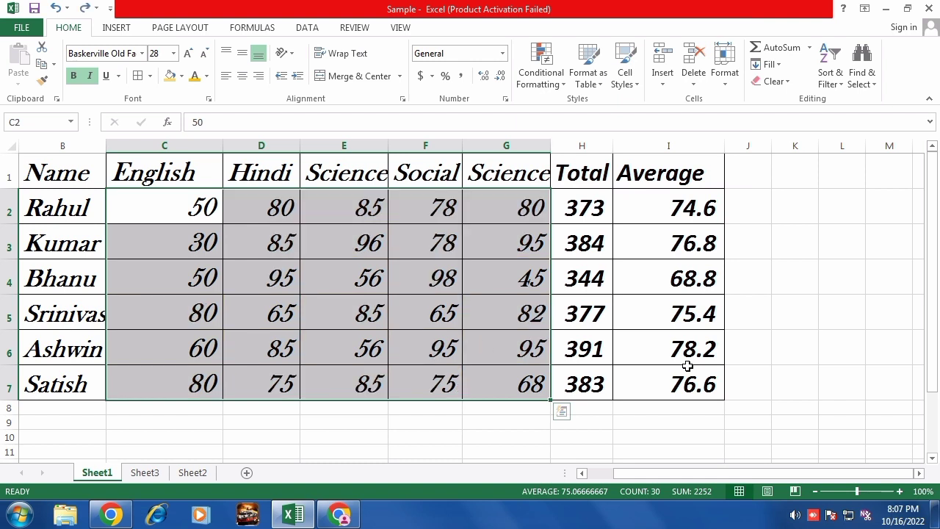
{"action": "left_click", "coordinate": [292, 231]}
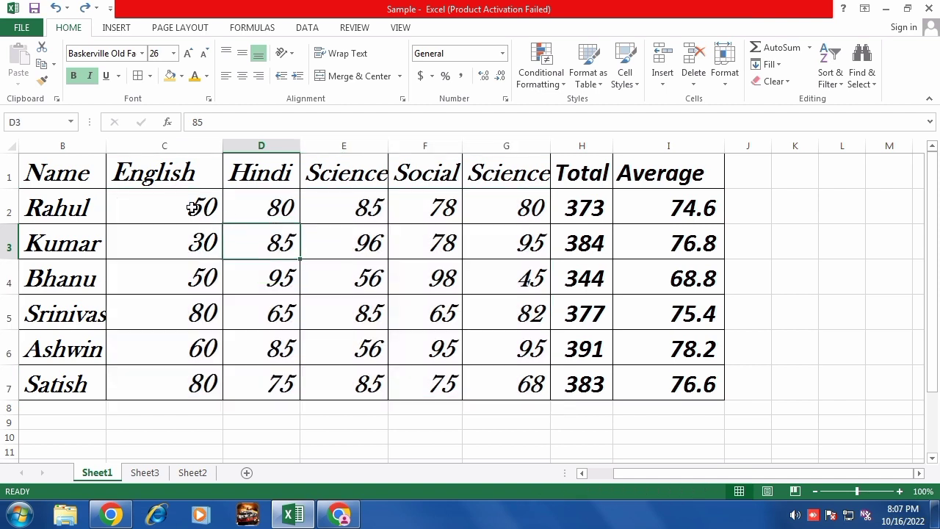
Step: Select all the subject marks in C2:G7
{"action": "left_click_drag", "start_coordinate": [194, 208], "coordinate": [547, 400]}
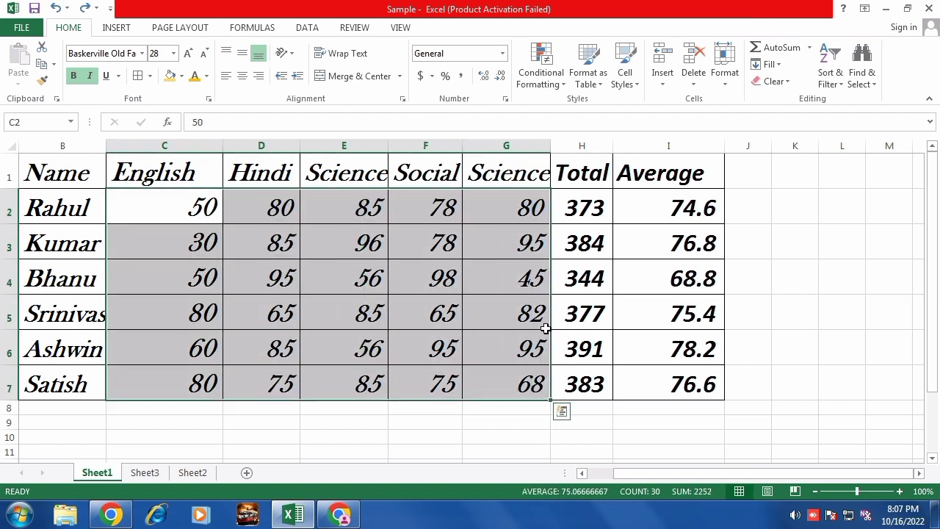
Step: Highlight marks less than 50 in C2:G7 with Yellow Fill with Dark Yellow Text
{"action": "left_click", "coordinate": [567, 90]}
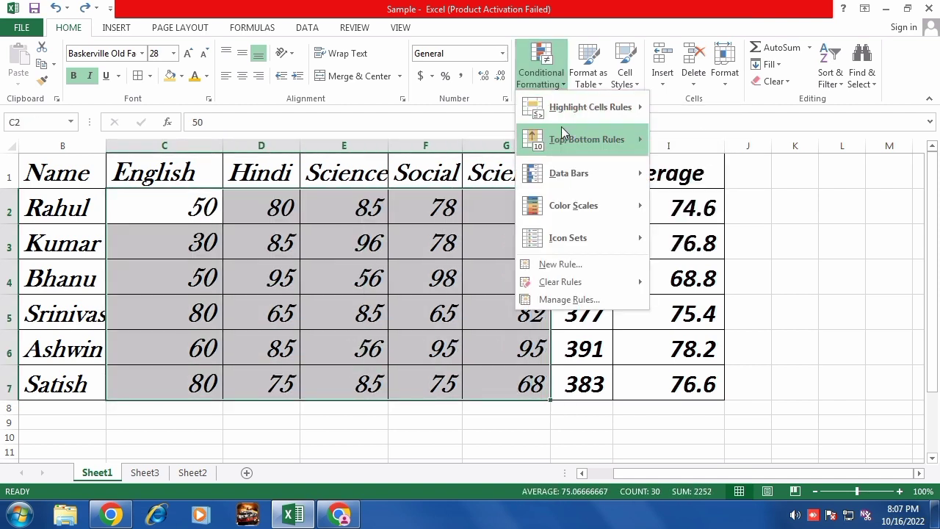
{"action": "left_click", "coordinate": [706, 140]}
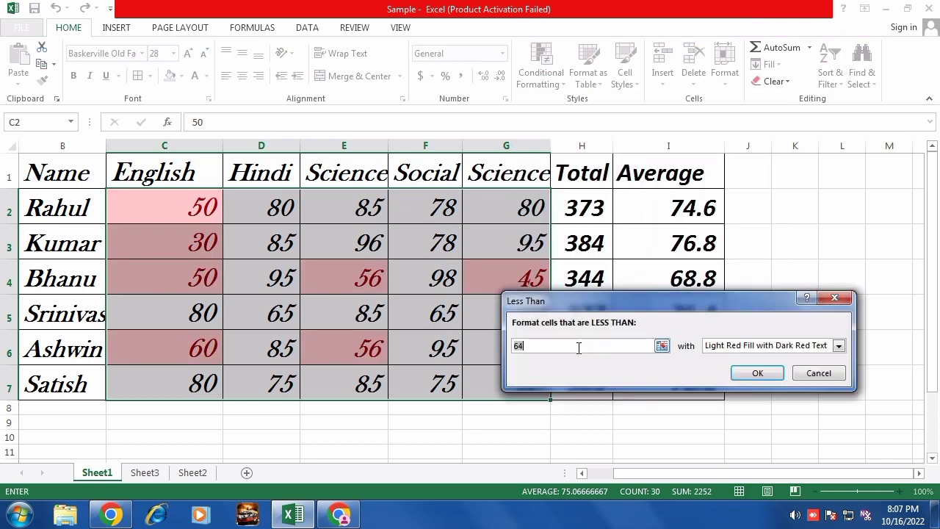
{"action": "left_click", "coordinate": [521, 346]}
{"action": "key", "text": "BackSpace"}
{"action": "key", "text": "BackSpace"}
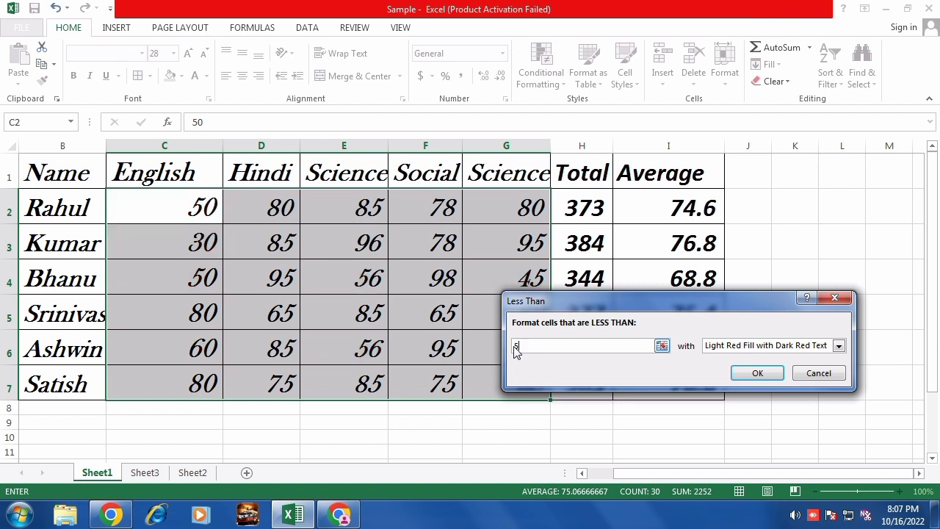
{"action": "type", "text": "50"}
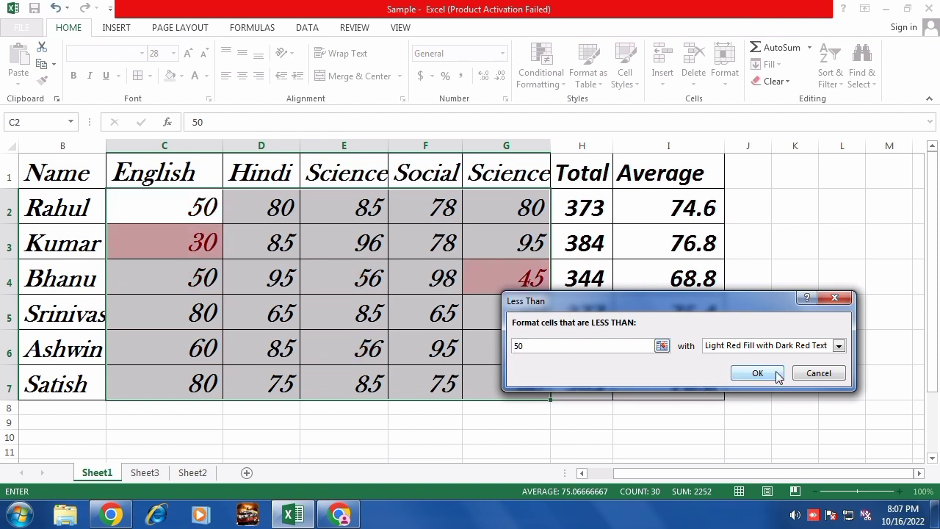
{"action": "left_click", "coordinate": [785, 348]}
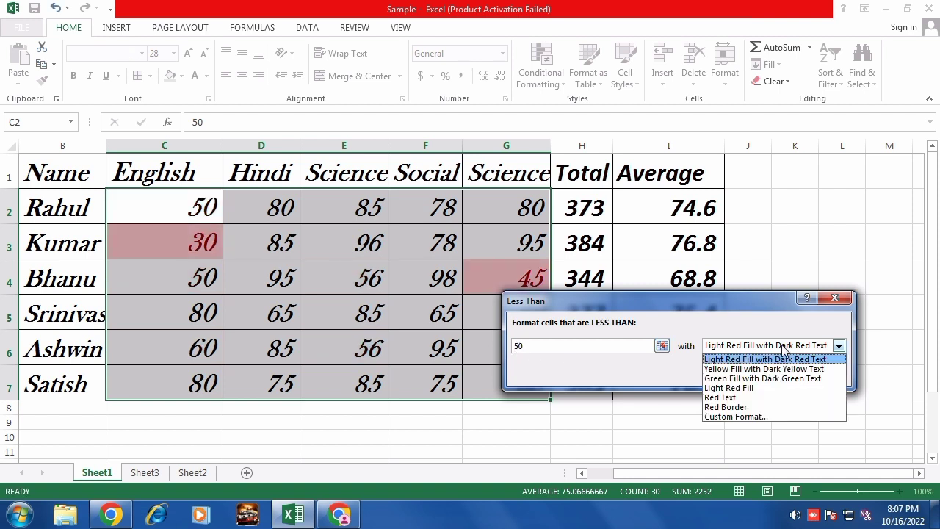
{"action": "left_click", "coordinate": [749, 368]}
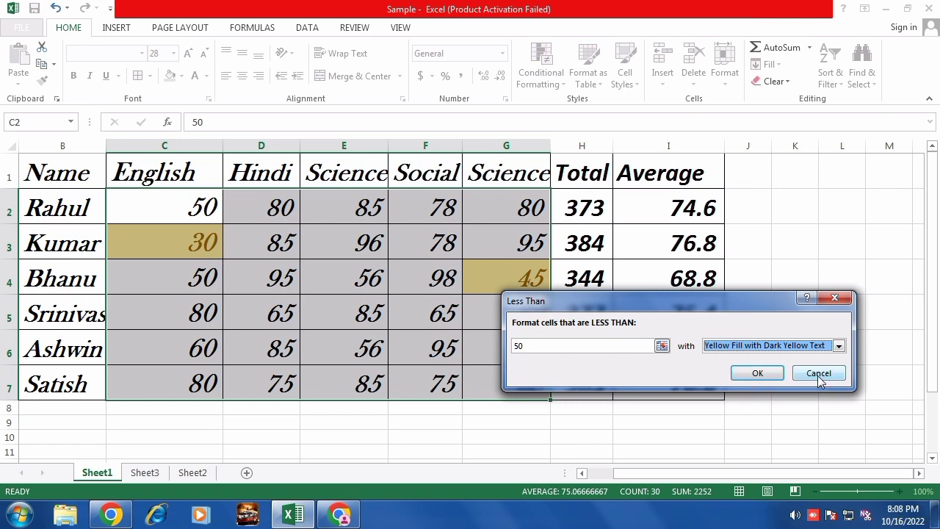
{"action": "left_click", "coordinate": [757, 374]}
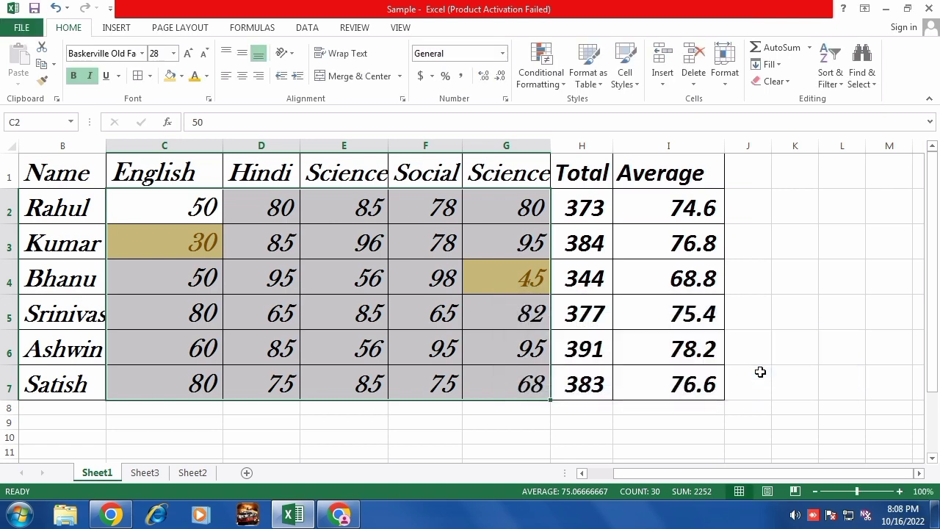
Step: Clear the less-than conditional formatting rule from the selected marks in C2:G7
{"action": "left_click", "coordinate": [564, 86]}
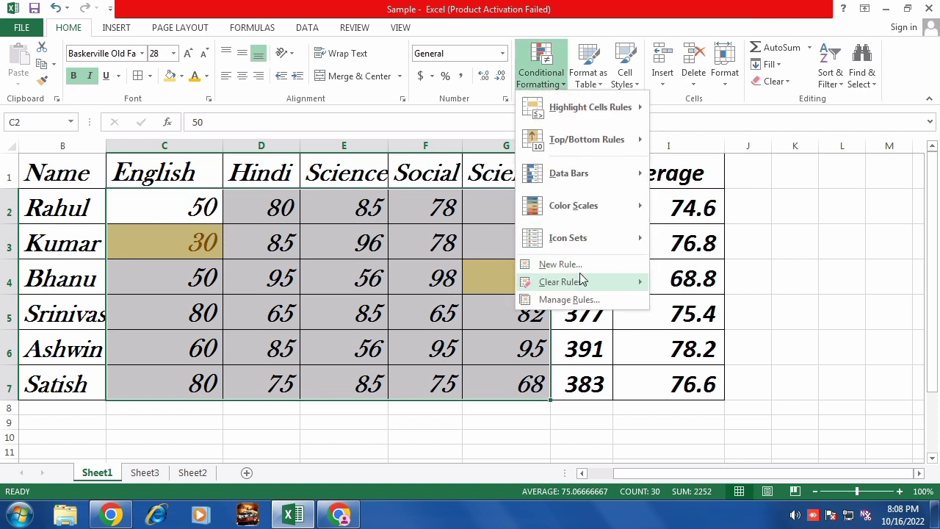
{"action": "mouse_move", "coordinate": [581, 284]}
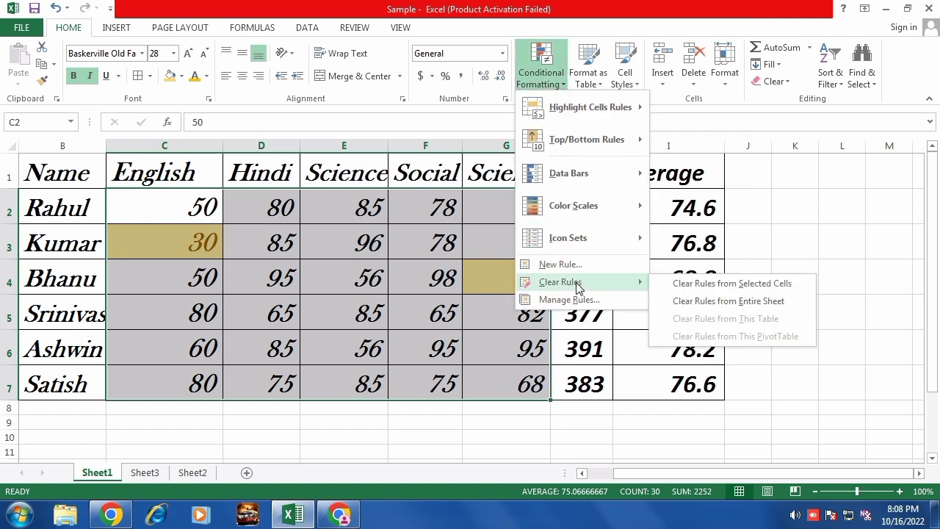
{"action": "left_click", "coordinate": [707, 290]}
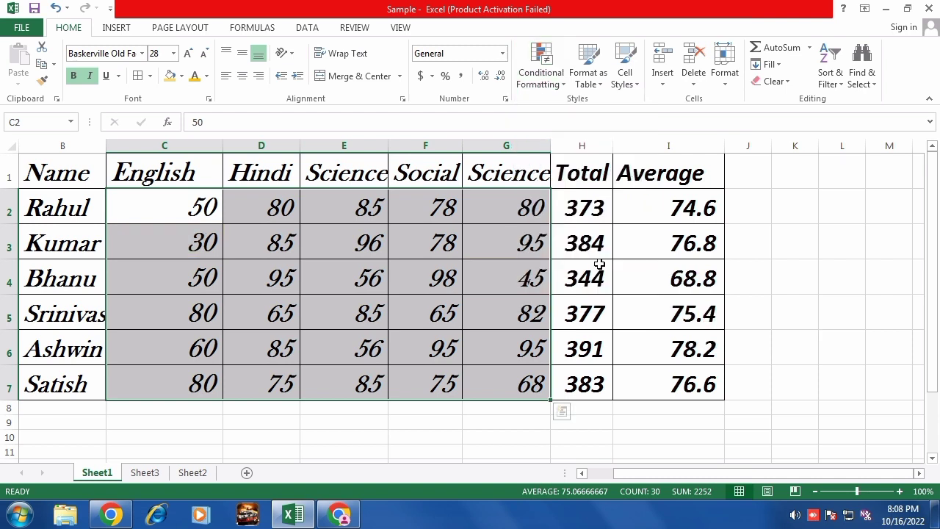
Step: Highlight marks between 30 and 60 in C2:G7 with Light Red Fill with Dark Red Text
{"action": "left_click", "coordinate": [529, 218]}
{"action": "left_click_drag", "start_coordinate": [228, 206], "coordinate": [545, 383]}
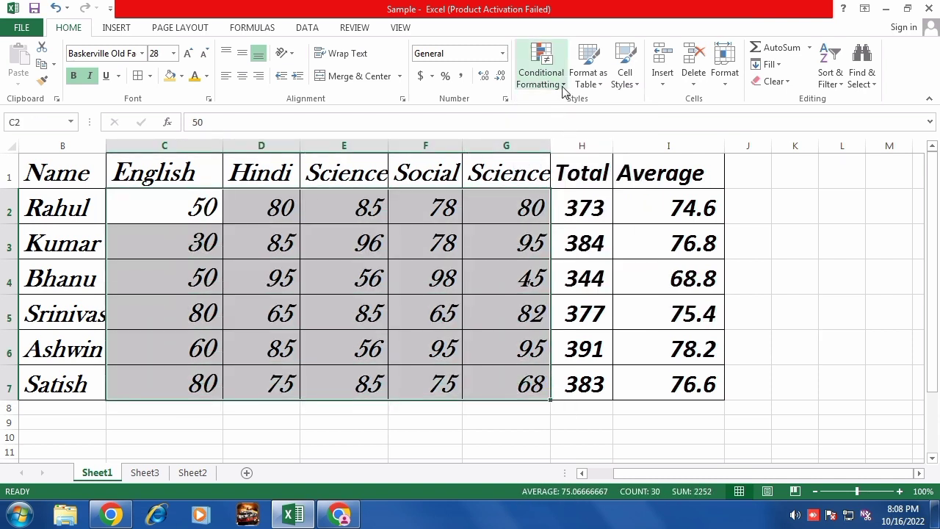
{"action": "left_click", "coordinate": [564, 89]}
{"action": "mouse_move", "coordinate": [574, 145]}
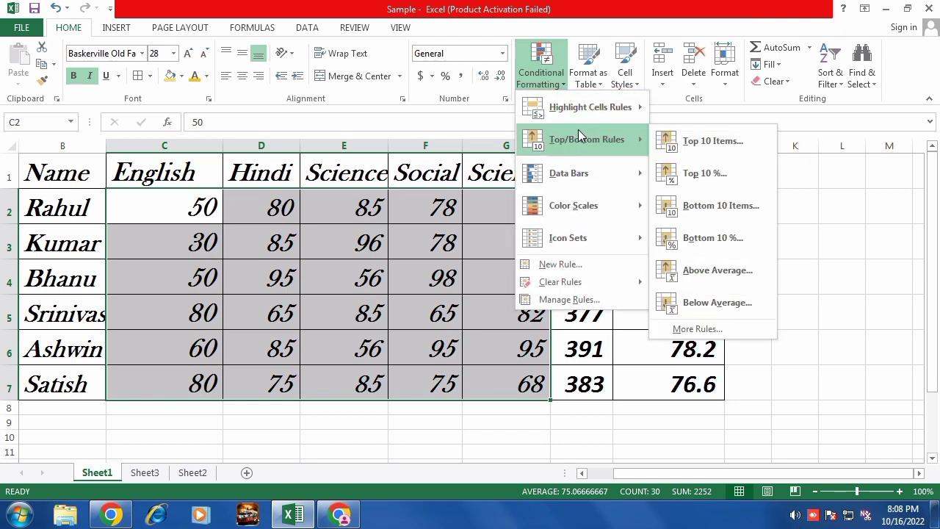
{"action": "mouse_move", "coordinate": [587, 107]}
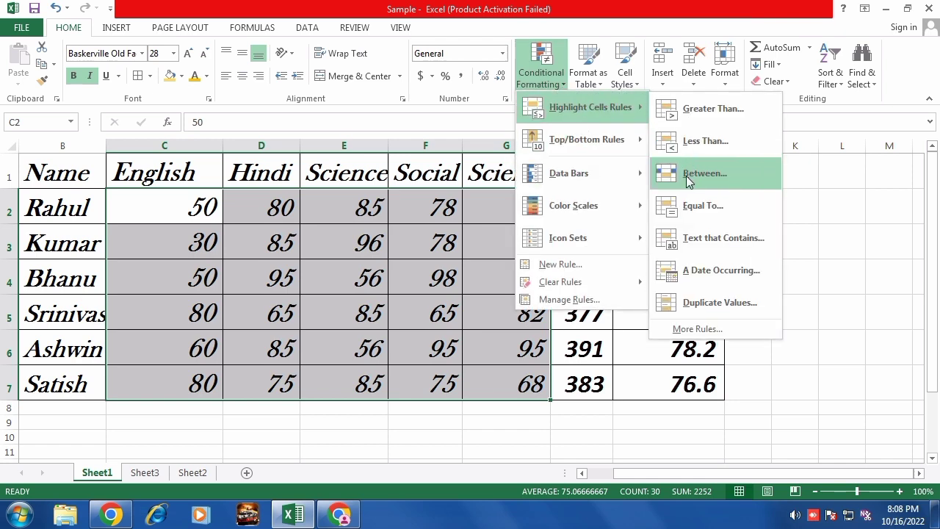
{"action": "left_click", "coordinate": [704, 173]}
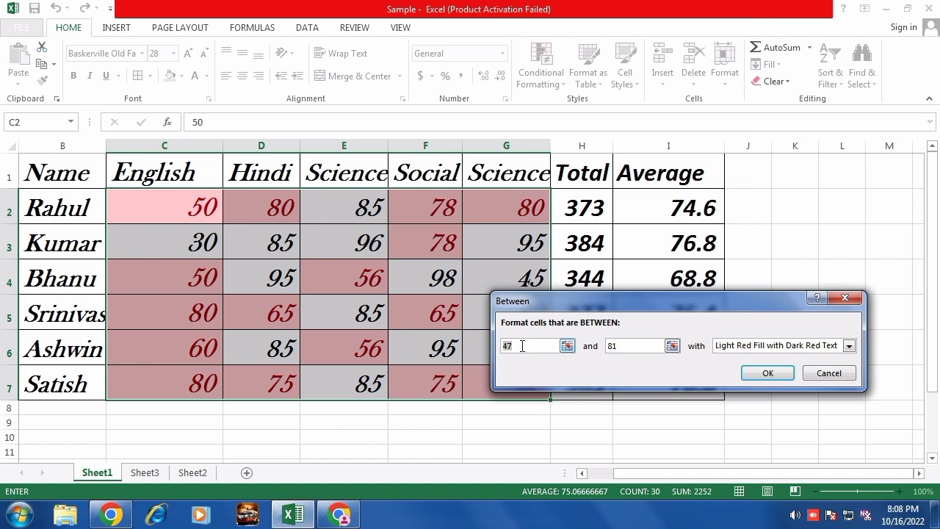
{"action": "type", "text": "30"}
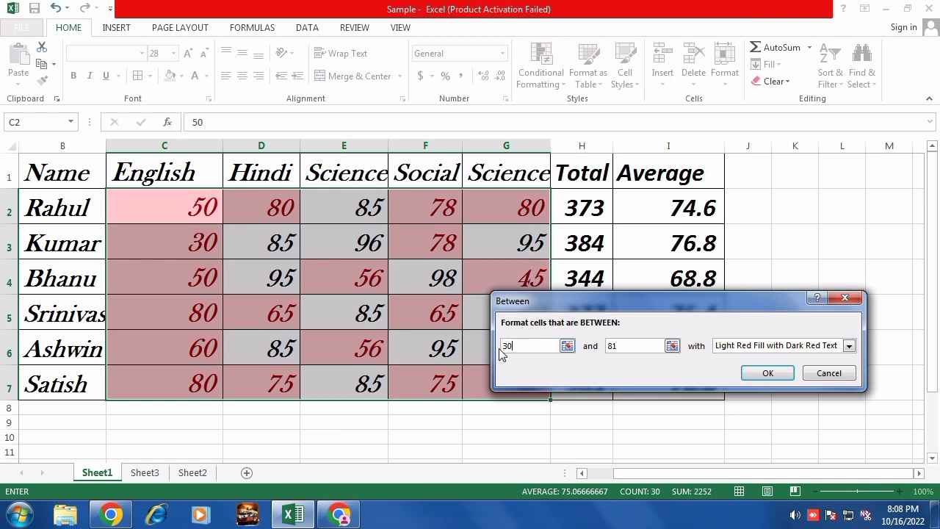
{"action": "left_click_drag", "start_coordinate": [641, 347], "coordinate": [604, 346]}
{"action": "type", "text": "60"}
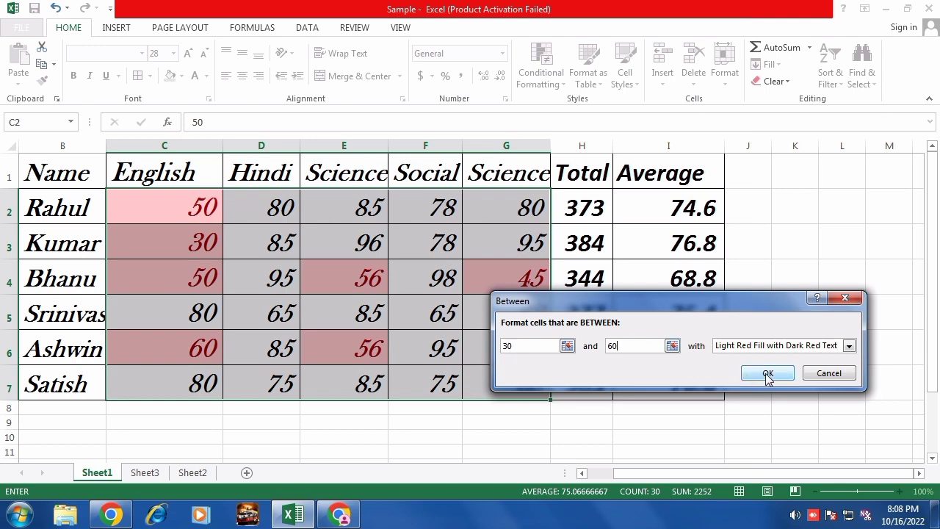
{"action": "left_click", "coordinate": [767, 375]}
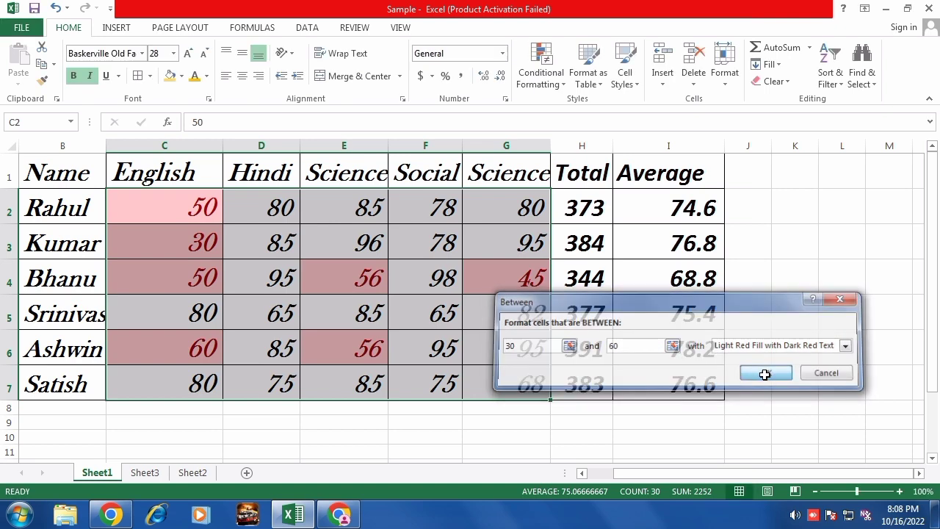
{"action": "left_click", "coordinate": [561, 87]}
{"action": "mouse_move", "coordinate": [566, 113]}
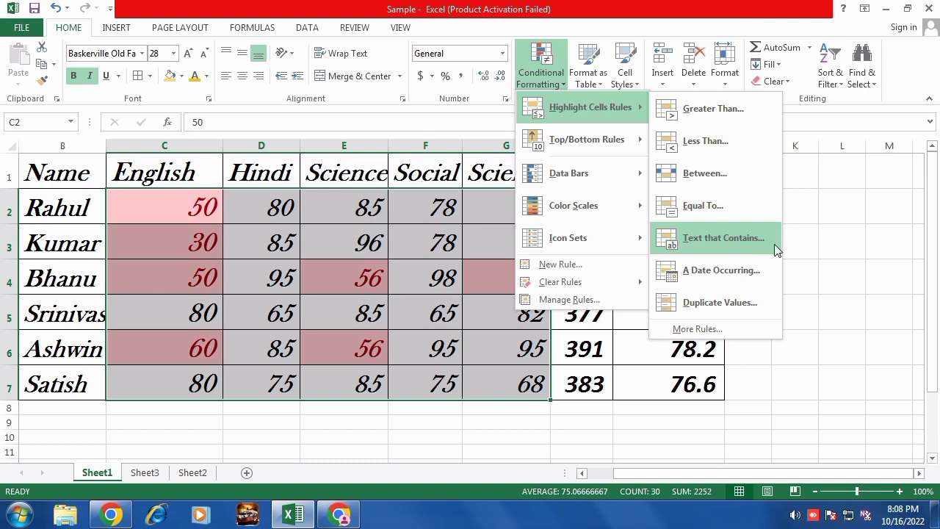
{"action": "left_click", "coordinate": [815, 253]}
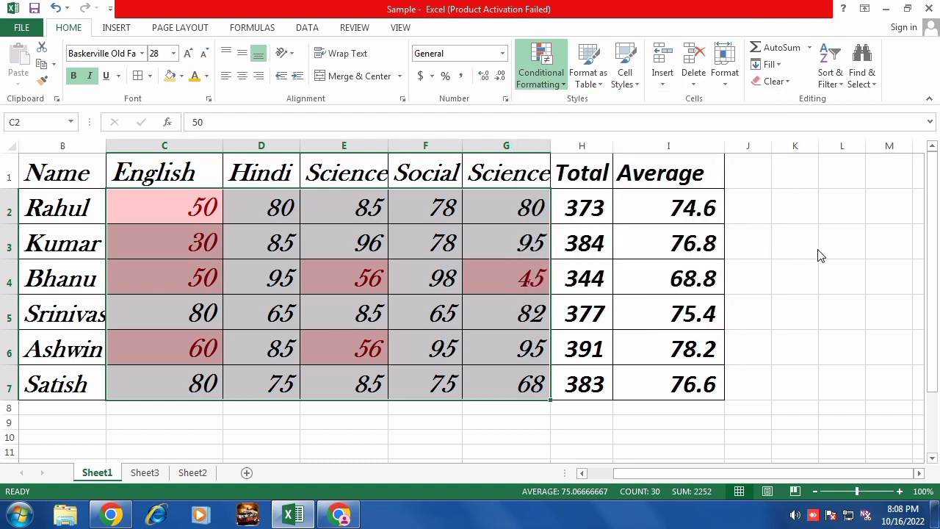
Step: Clear the between conditional formatting rule from the selected marks in C2:G7
{"action": "left_click", "coordinate": [549, 84]}
{"action": "mouse_move", "coordinate": [552, 286]}
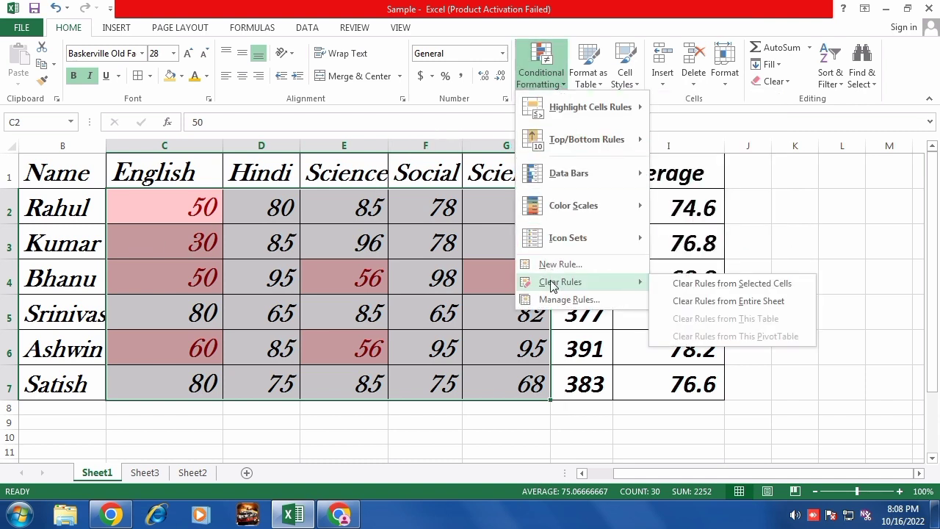
{"action": "left_click", "coordinate": [651, 287]}
{"action": "left_click_drag", "start_coordinate": [486, 310], "coordinate": [487, 283]}
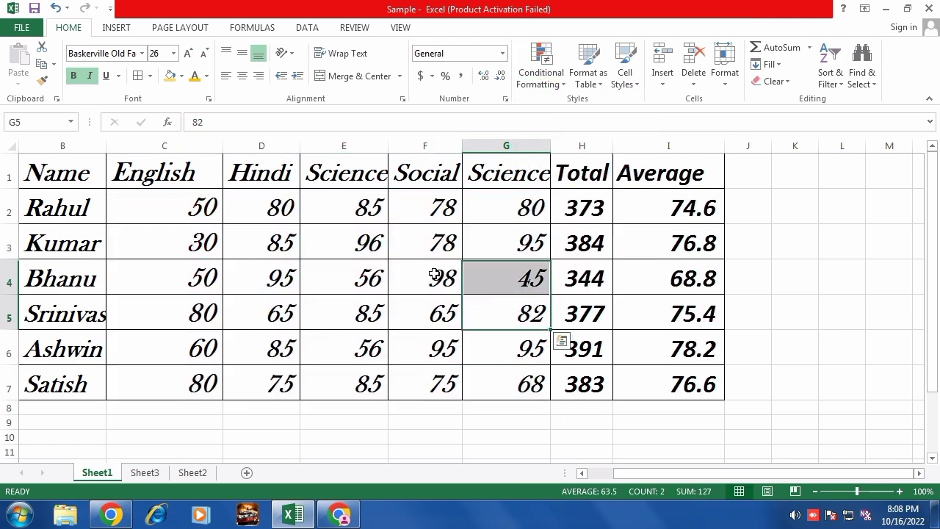
Step: Try Text That Contains highlighting on the whole table B1:I7 with the letters i, s and n
{"action": "left_click_drag", "start_coordinate": [137, 300], "coordinate": [631, 370]}
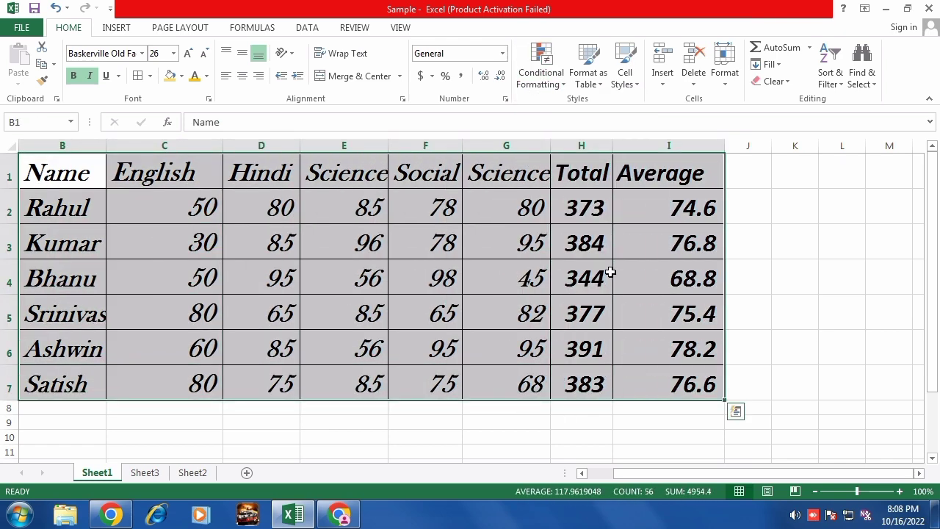
{"action": "left_click", "coordinate": [565, 87]}
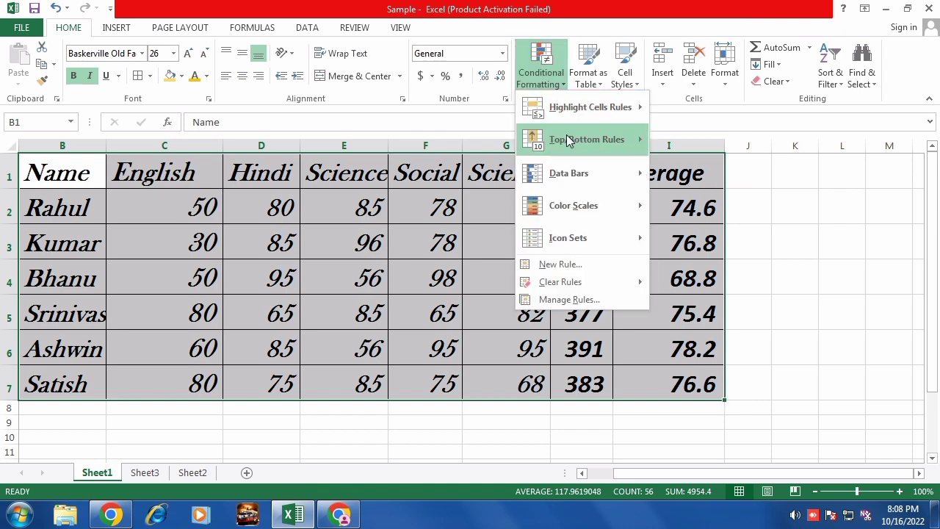
{"action": "mouse_move", "coordinate": [584, 117]}
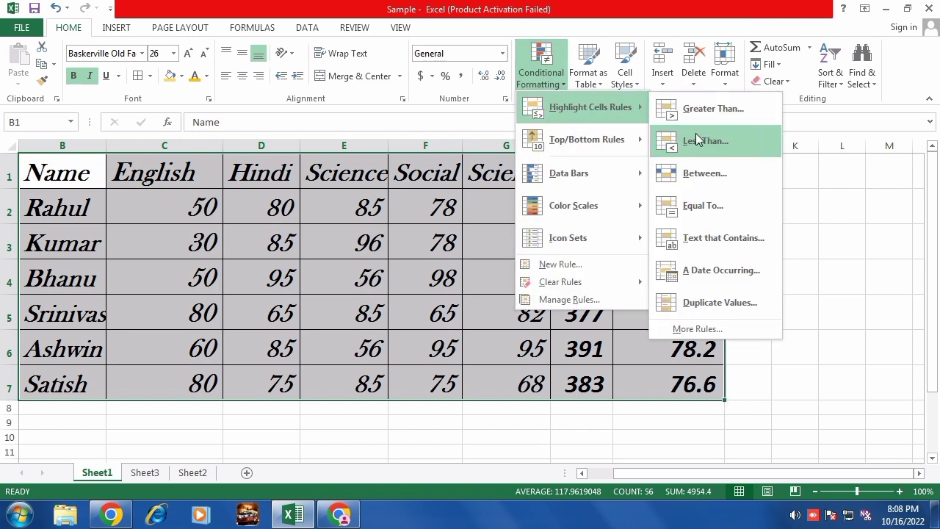
{"action": "left_click", "coordinate": [711, 241]}
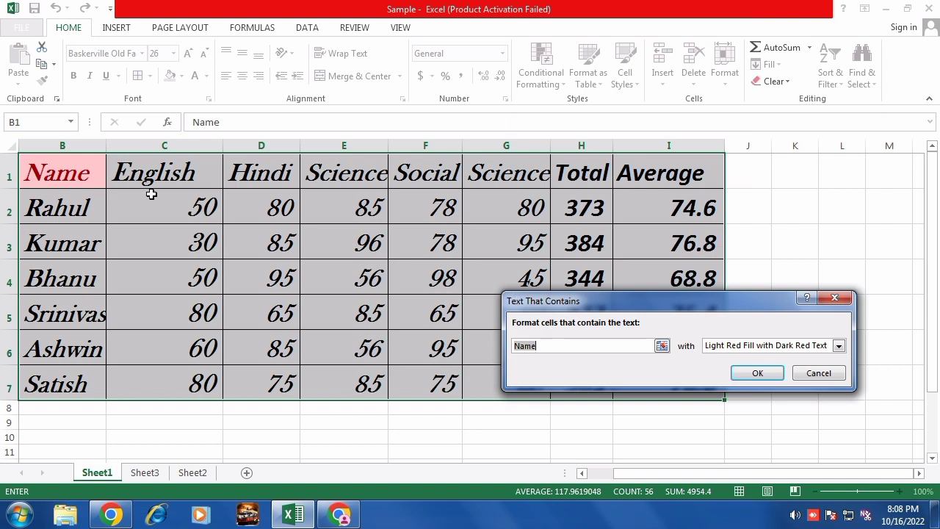
{"action": "left_click_drag", "start_coordinate": [540, 346], "coordinate": [506, 348]}
{"action": "type", "text": "i"}
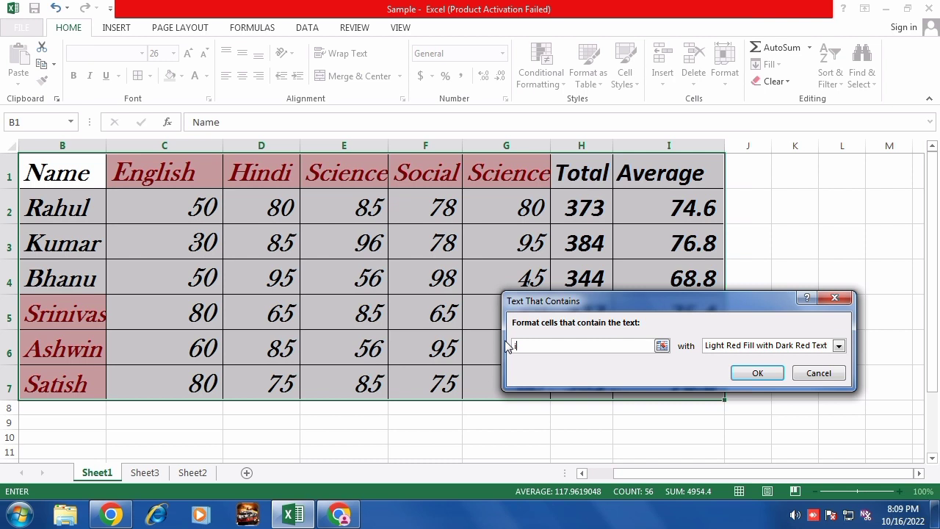
{"action": "type", "text": "s"}
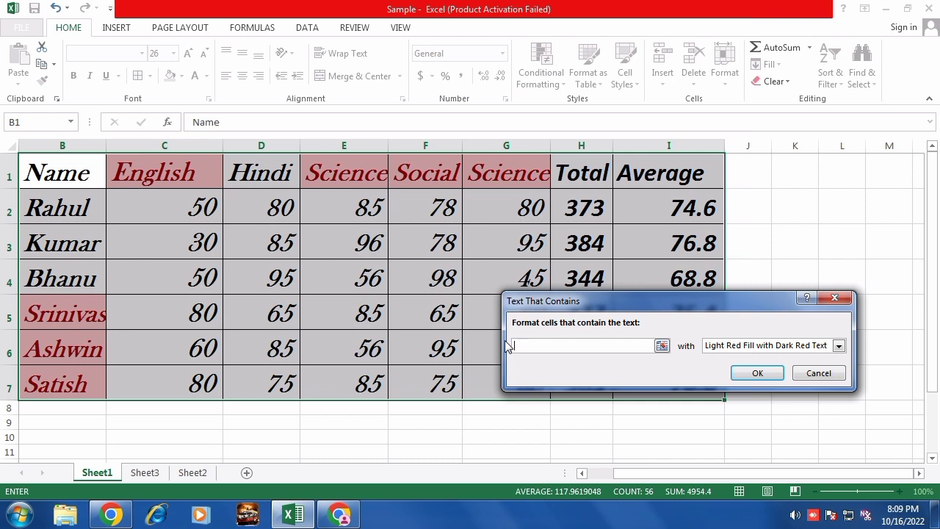
{"action": "type", "text": "n"}
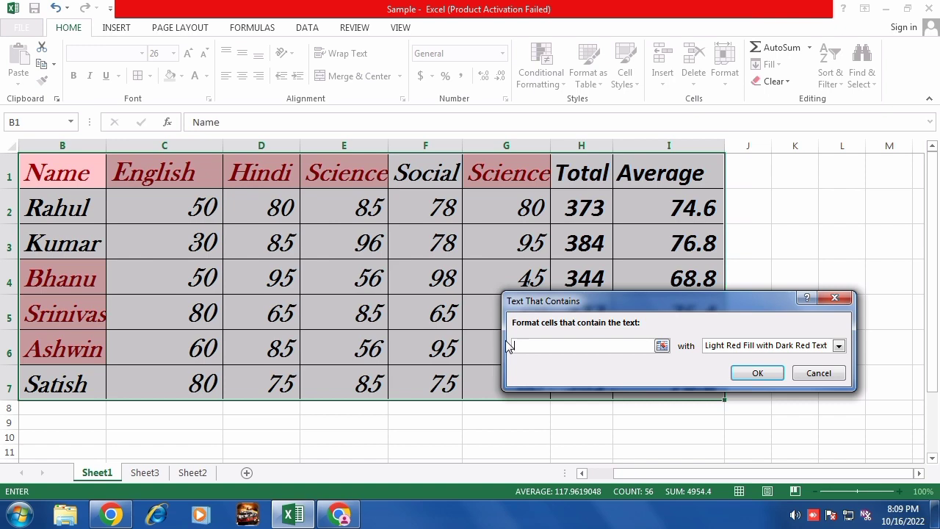
{"action": "left_click", "coordinate": [822, 374]}
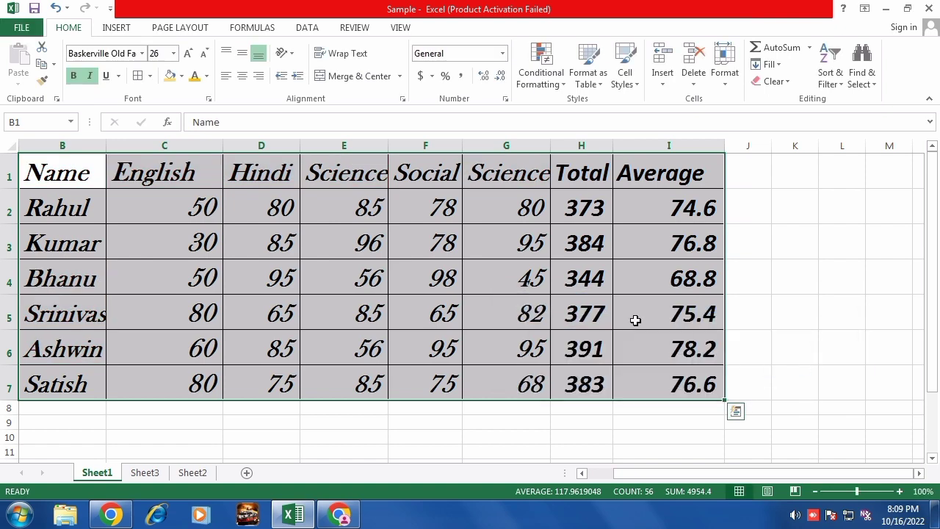
{"action": "left_click", "coordinate": [485, 262]}
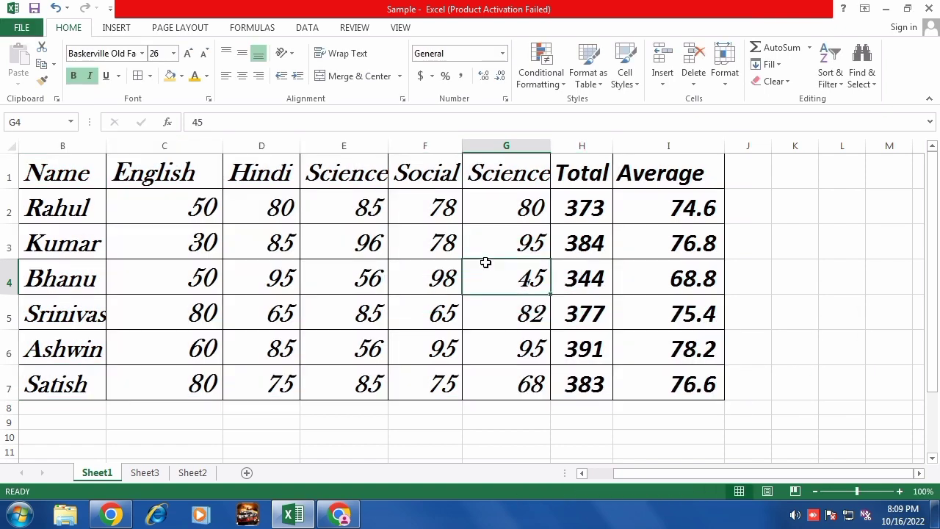
{"action": "left_click", "coordinate": [565, 89]}
{"action": "mouse_move", "coordinate": [575, 110]}
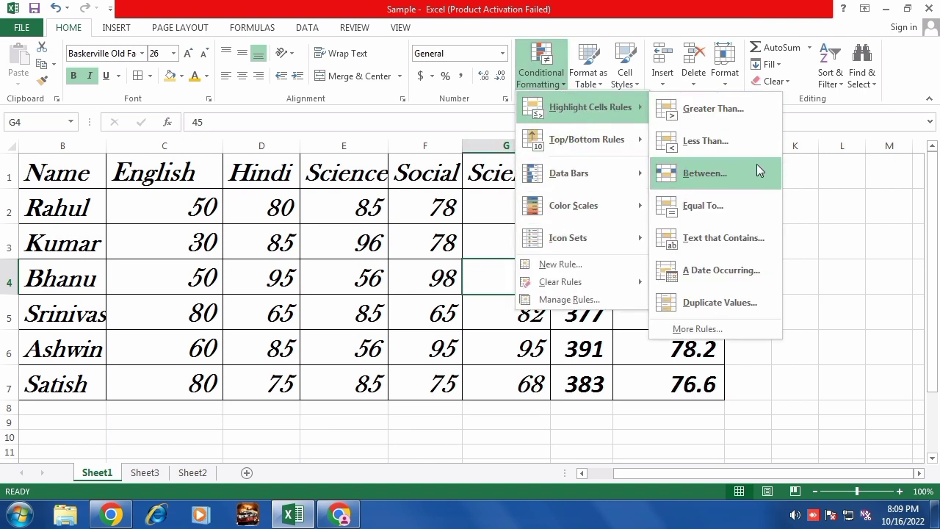
{"action": "left_click", "coordinate": [724, 304]}
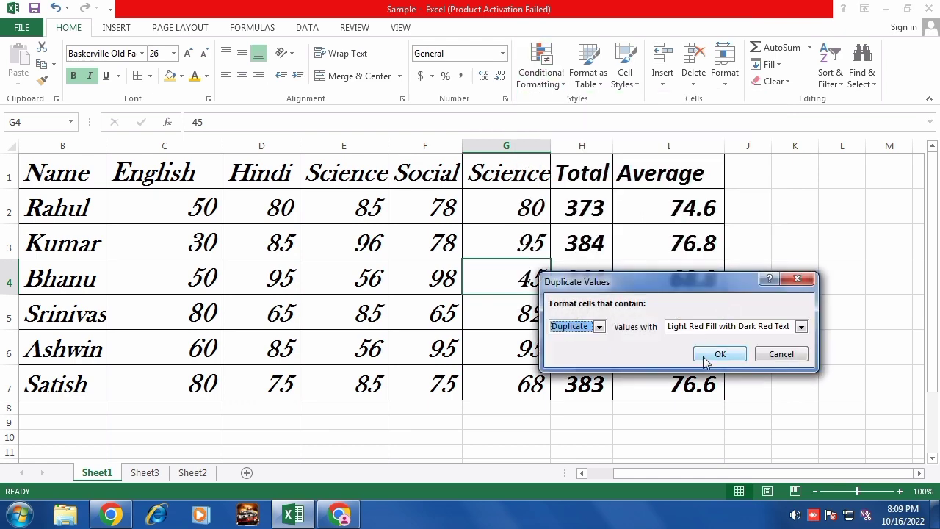
{"action": "left_click", "coordinate": [797, 278]}
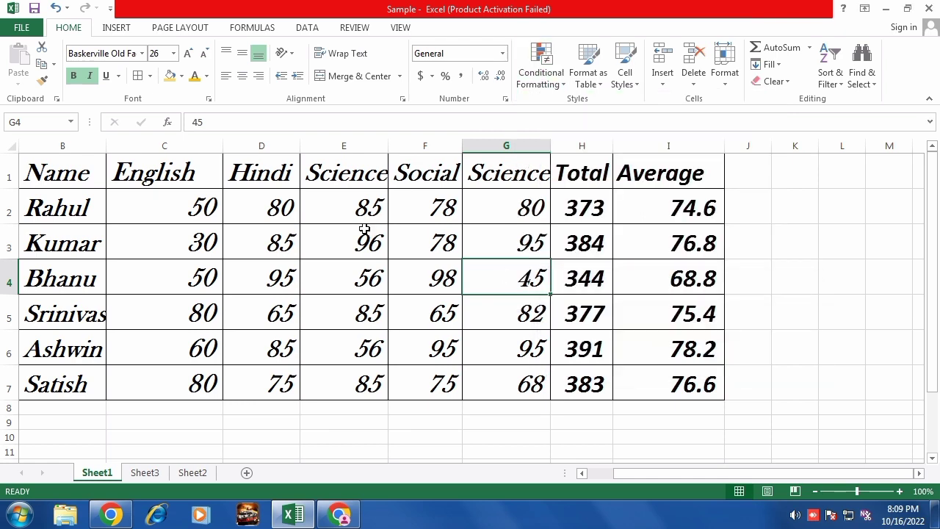
Step: Highlight the unique values in C2:G7 with Light Red Fill with Dark Red Text, comparing the Duplicate and Unique options before applying
{"action": "left_click_drag", "start_coordinate": [189, 206], "coordinate": [537, 382]}
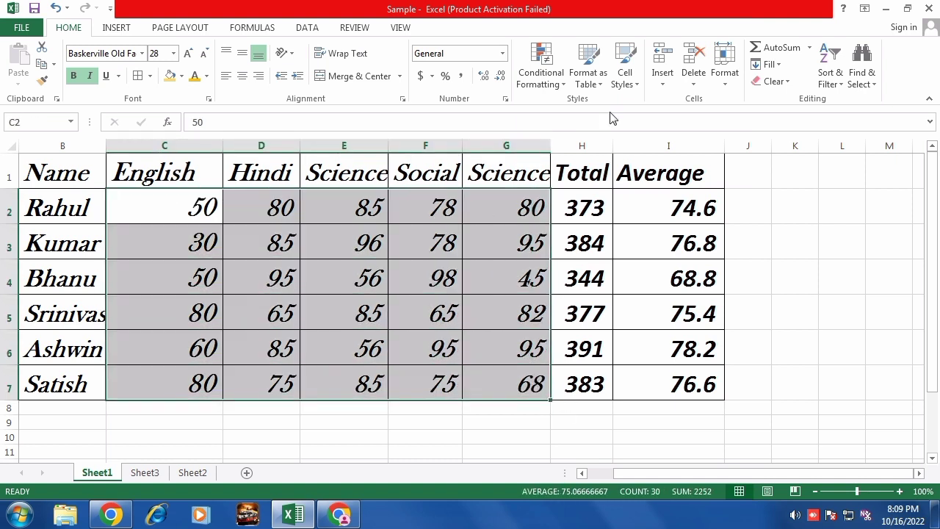
{"action": "left_click", "coordinate": [564, 92]}
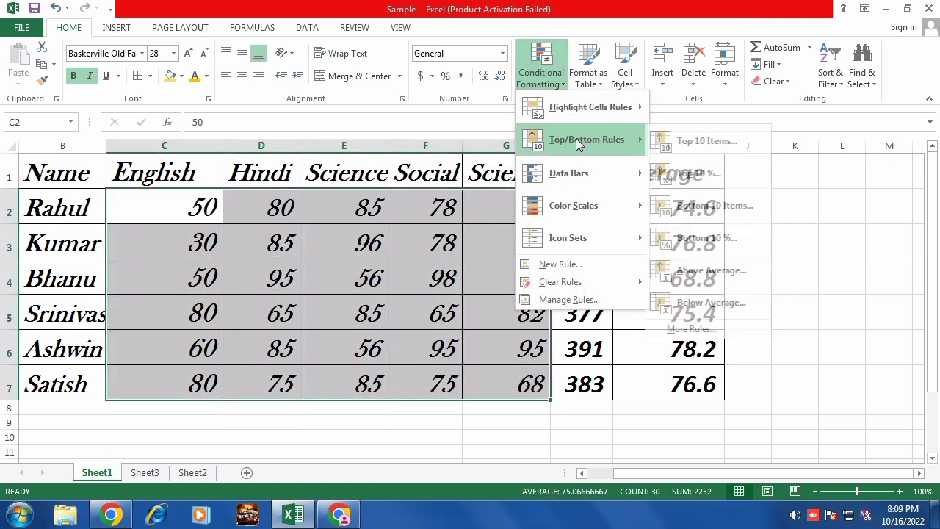
{"action": "mouse_move", "coordinate": [604, 111]}
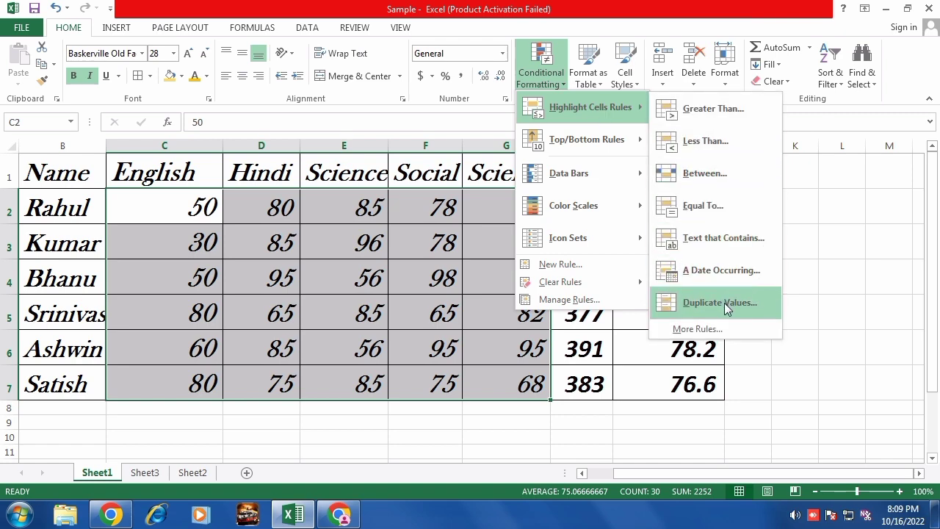
{"action": "left_click", "coordinate": [725, 303]}
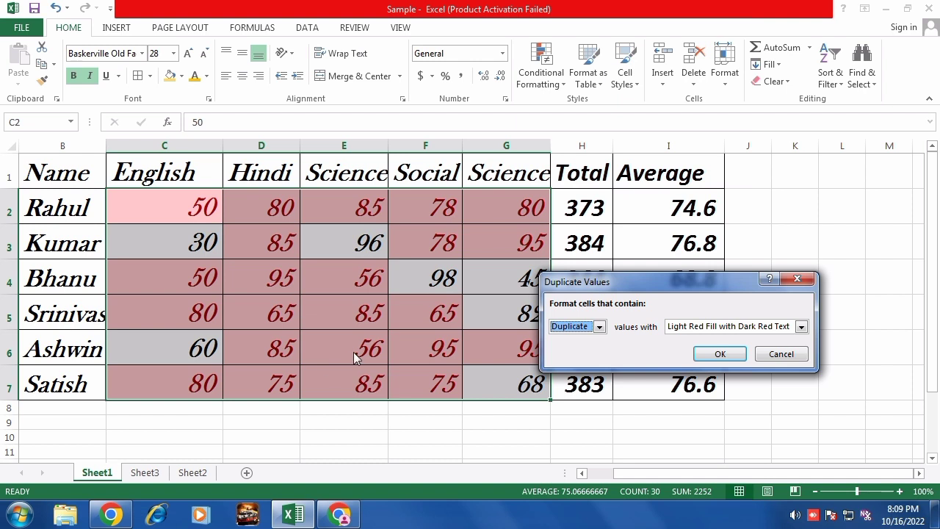
{"action": "left_click", "coordinate": [599, 326]}
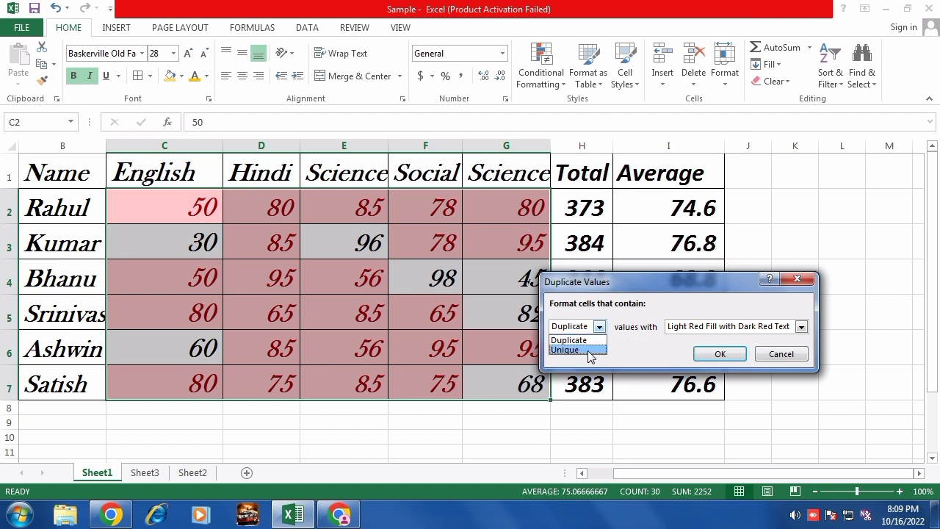
{"action": "left_click", "coordinate": [580, 350]}
{"action": "left_click", "coordinate": [599, 326]}
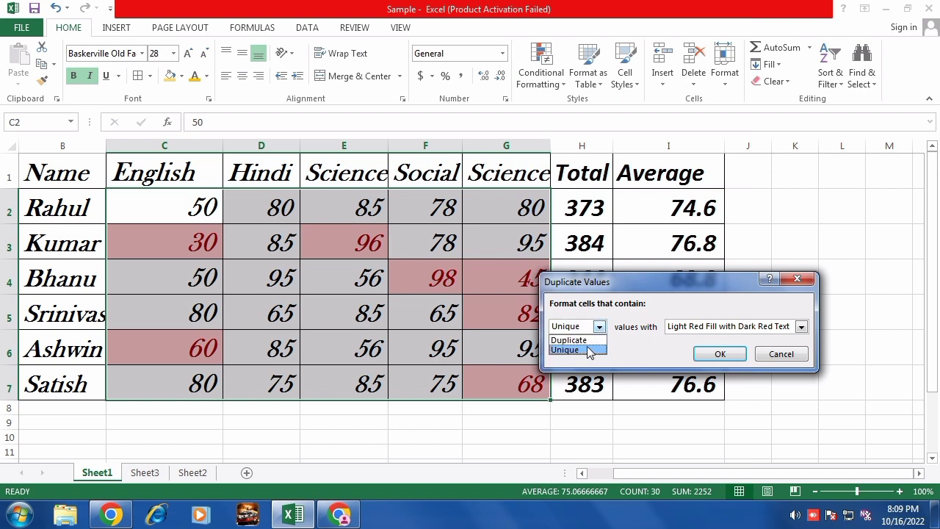
{"action": "left_click", "coordinate": [580, 340]}
{"action": "left_click", "coordinate": [599, 326]}
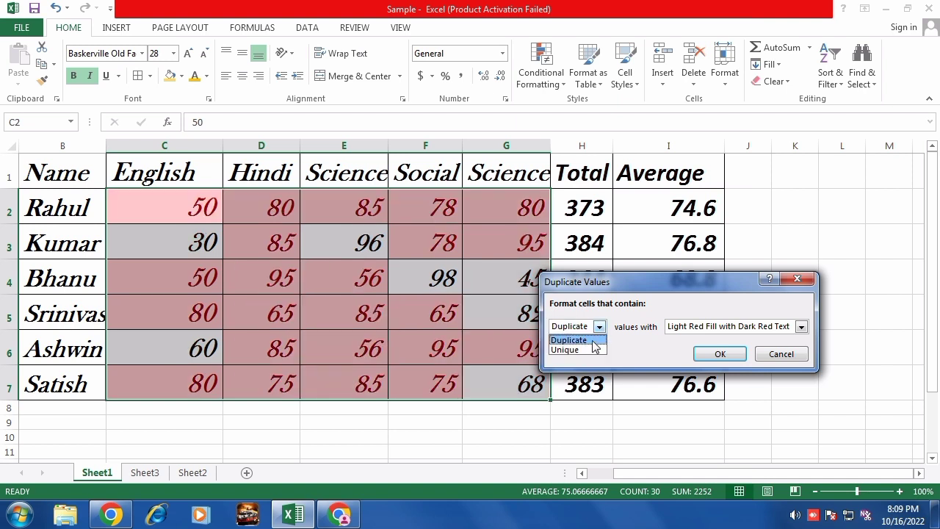
{"action": "left_click", "coordinate": [576, 350]}
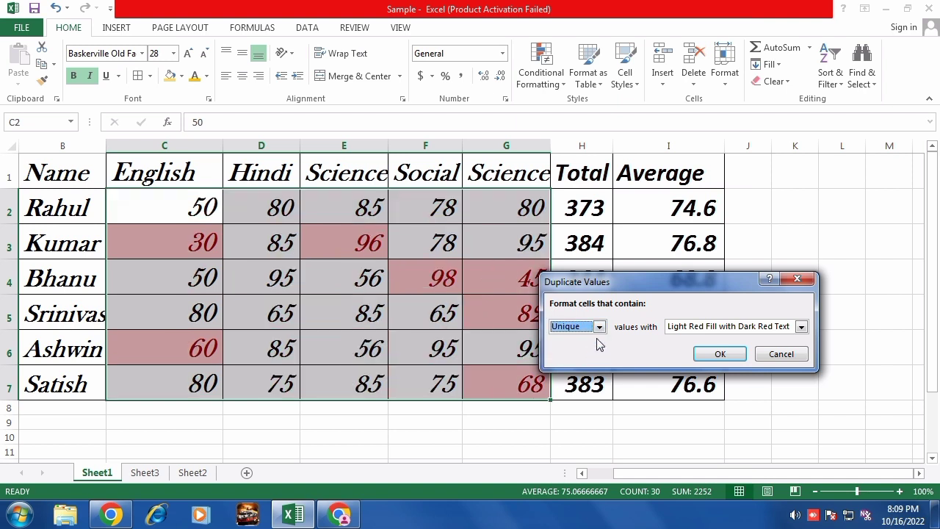
{"action": "left_click", "coordinate": [715, 354]}
{"action": "left_click", "coordinate": [558, 87]}
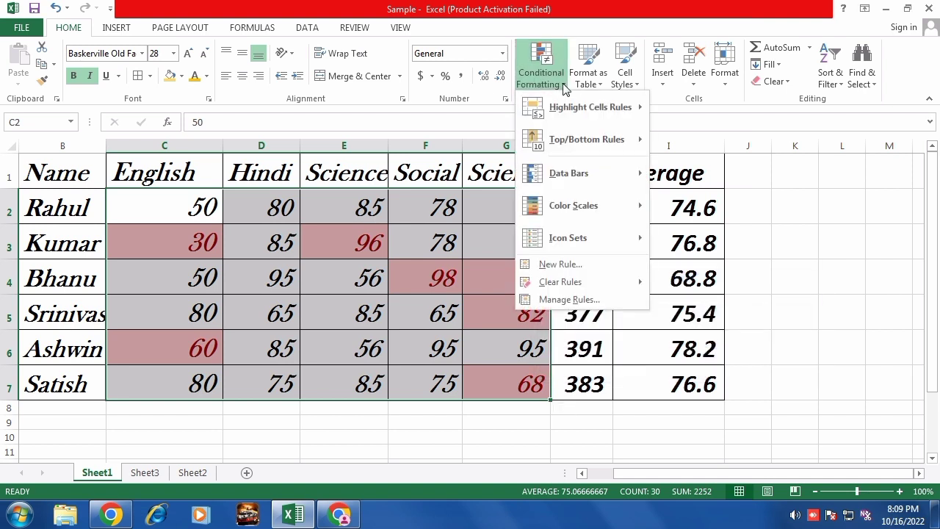
{"action": "mouse_move", "coordinate": [566, 110]}
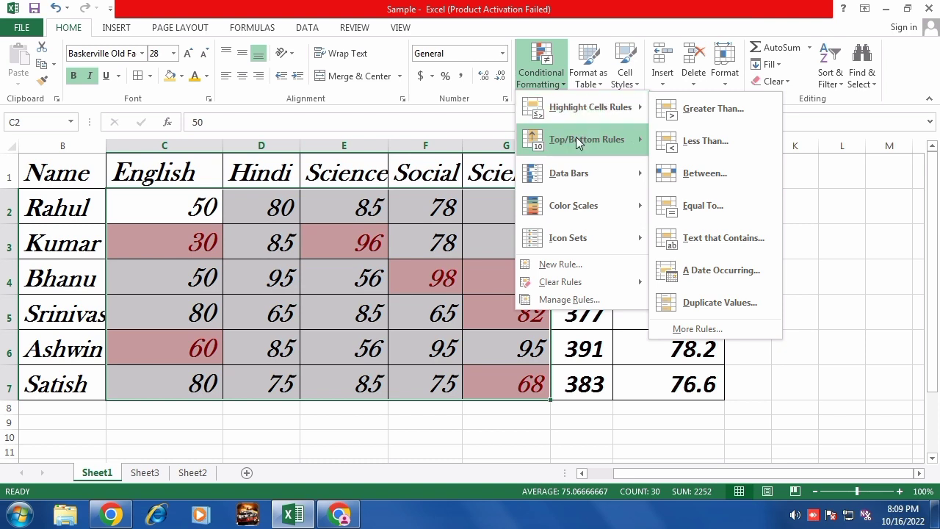
{"action": "mouse_move", "coordinate": [578, 147]}
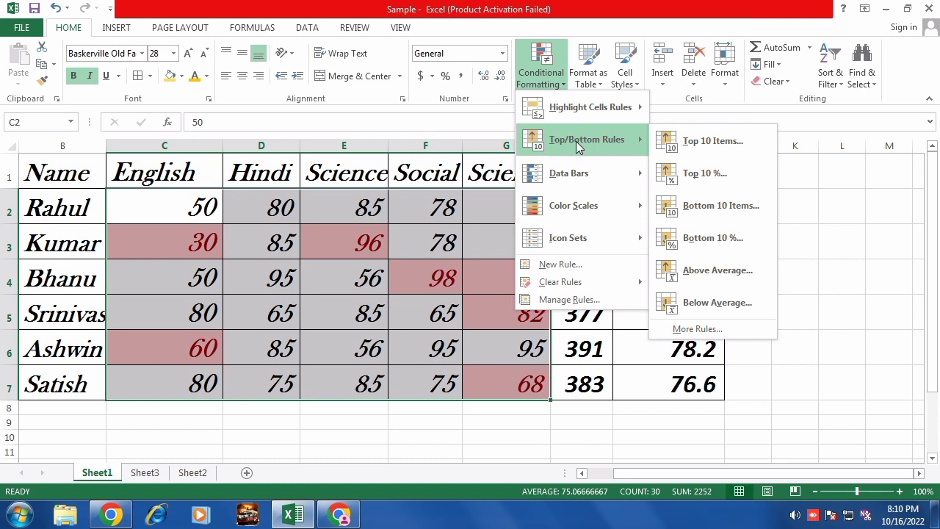
{"action": "left_click", "coordinate": [700, 147]}
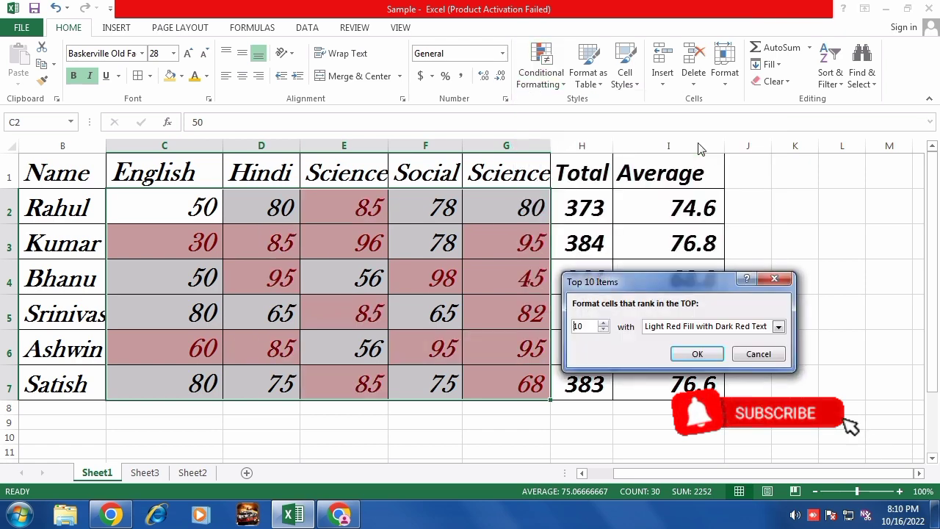
{"action": "left_click_drag", "start_coordinate": [675, 282], "coordinate": [775, 240]}
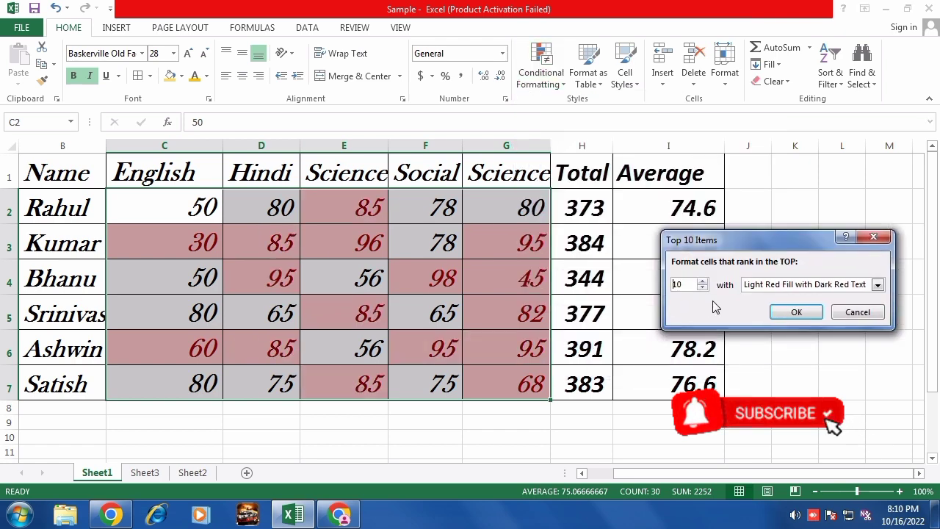
{"action": "left_click", "coordinate": [879, 313]}
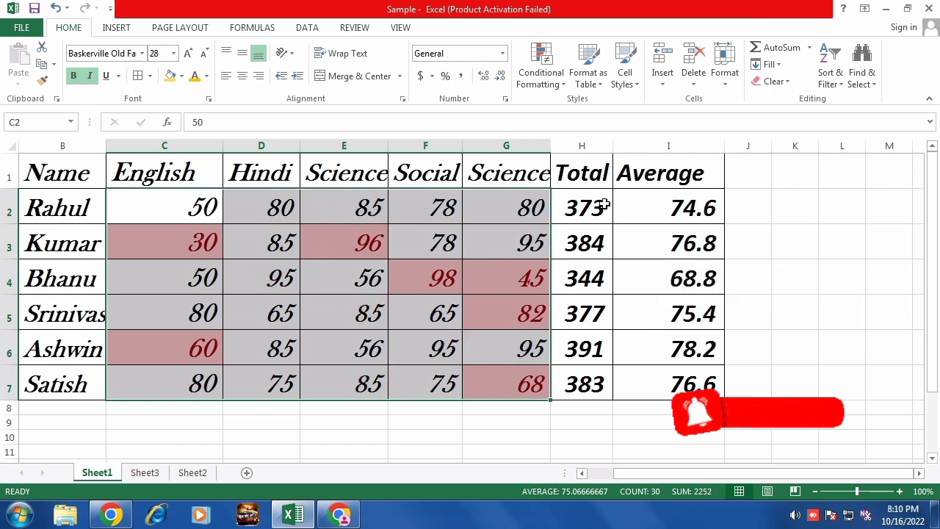
Step: Set up a Top 10 Items rule on the totals in H2:H7, trying 3 items and settling on 2
{"action": "left_click_drag", "start_coordinate": [588, 209], "coordinate": [575, 382]}
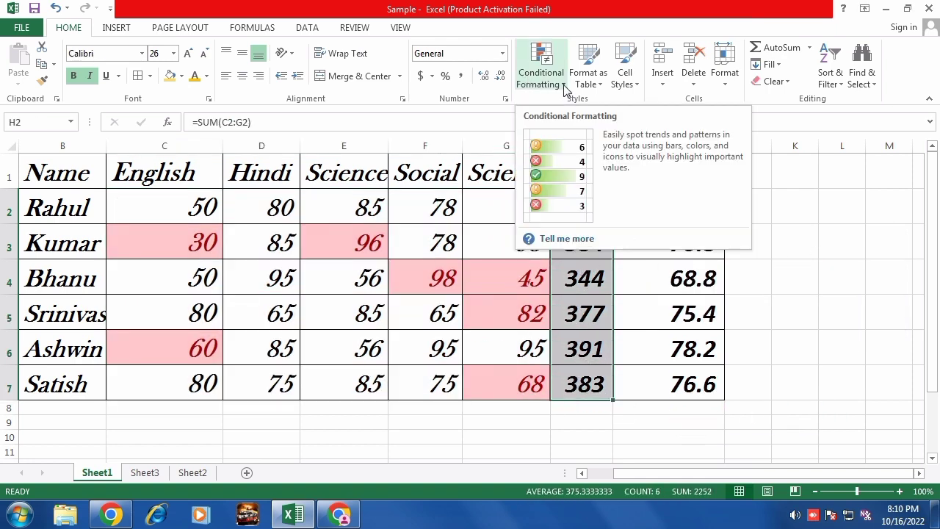
{"action": "left_click", "coordinate": [540, 79]}
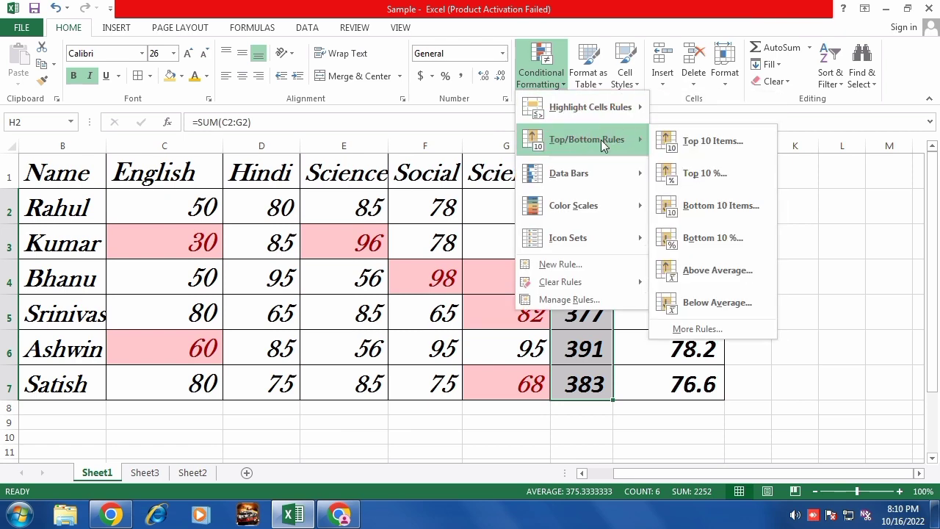
{"action": "left_click", "coordinate": [702, 141]}
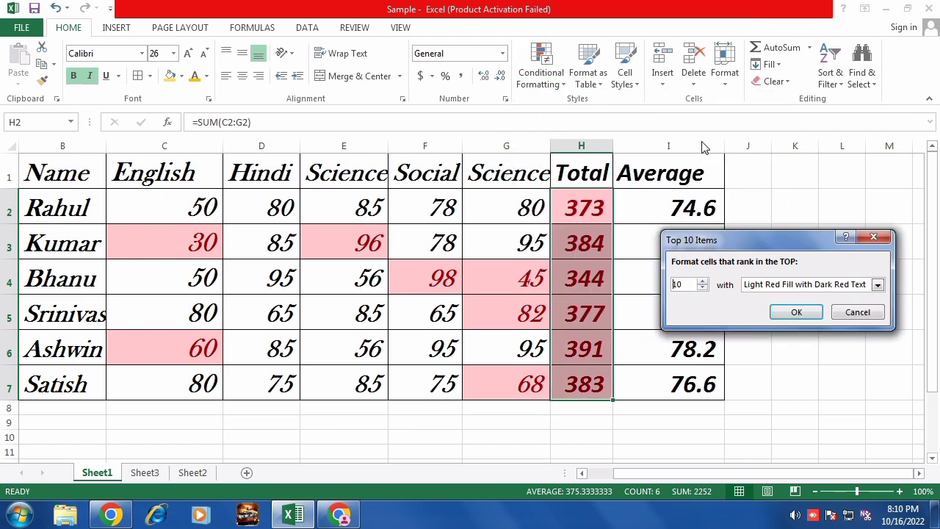
{"action": "left_click_drag", "start_coordinate": [684, 284], "coordinate": [664, 286]}
{"action": "type", "text": "3"}
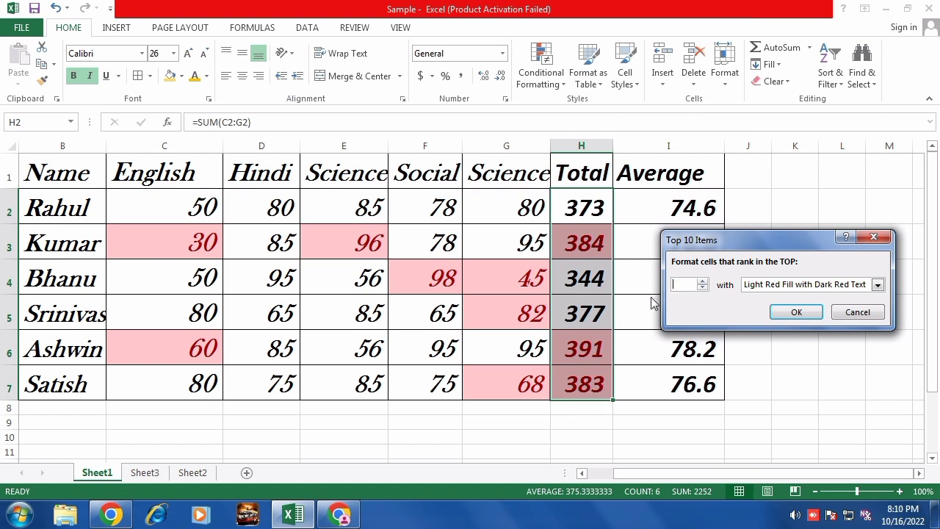
{"action": "type", "text": "2"}
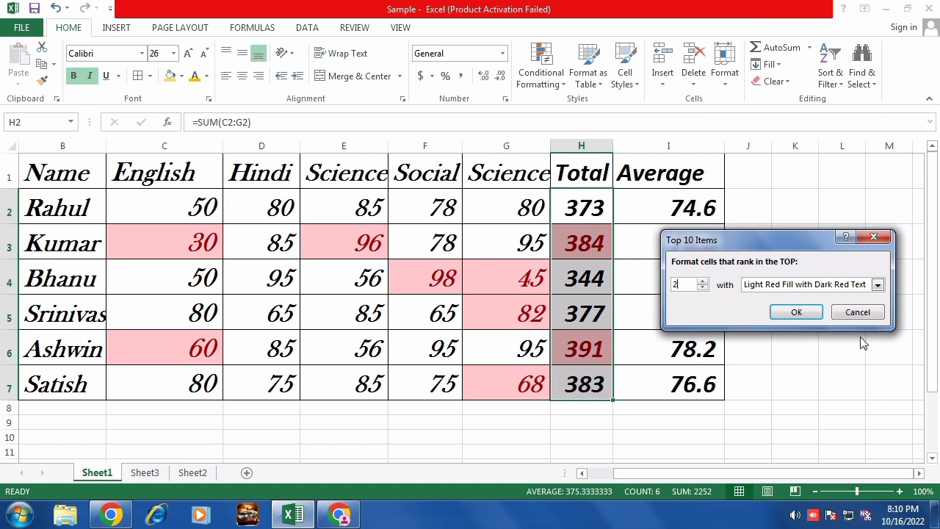
Step: Preview Green Fill with Dark Green Text on the top 2 totals and apply the rule with Red Border instead
{"action": "left_click", "coordinate": [858, 290]}
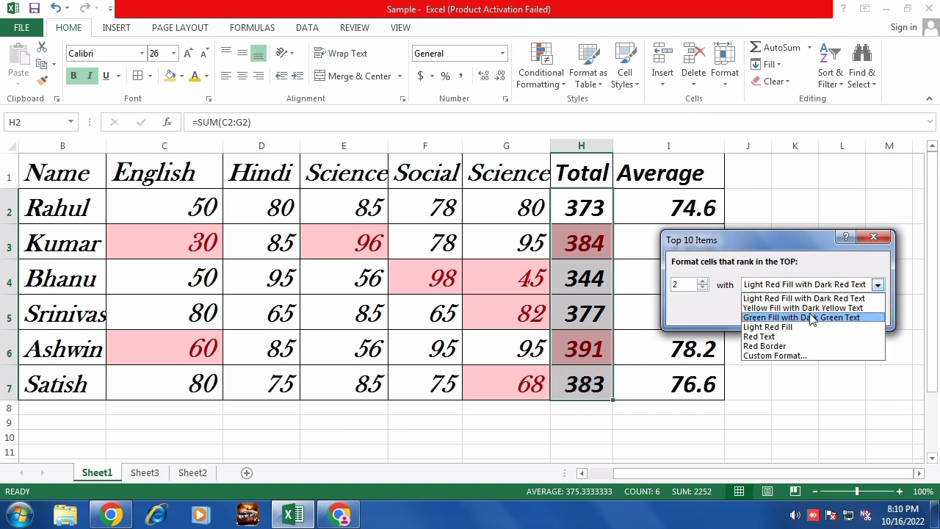
{"action": "left_click", "coordinate": [782, 318]}
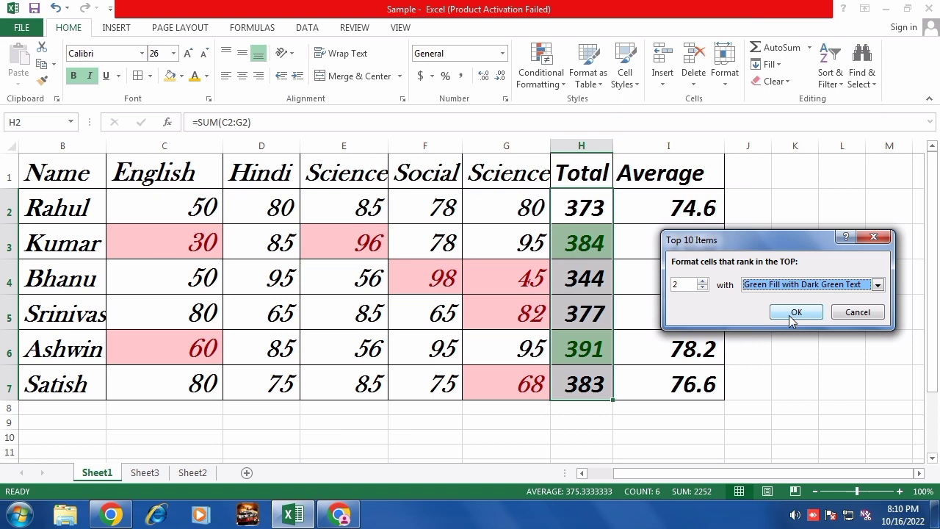
{"action": "left_click", "coordinate": [834, 288]}
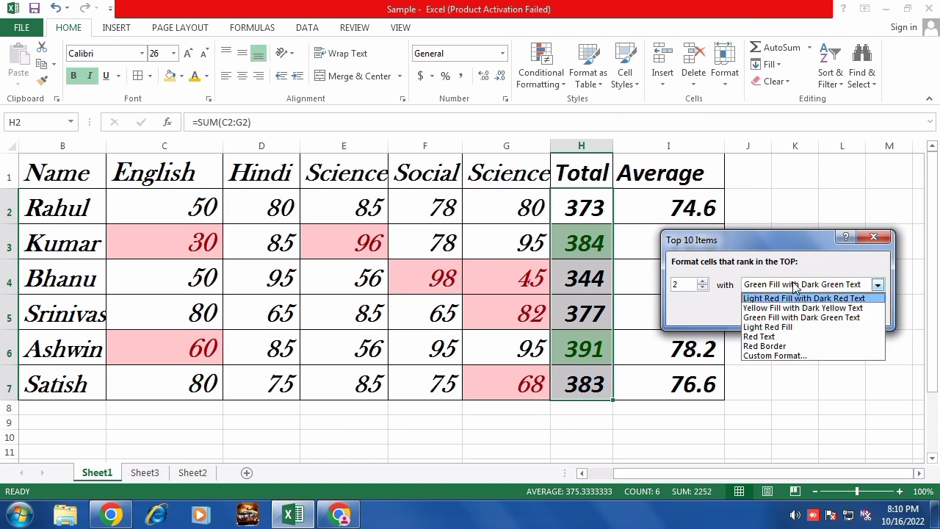
{"action": "left_click", "coordinate": [780, 345]}
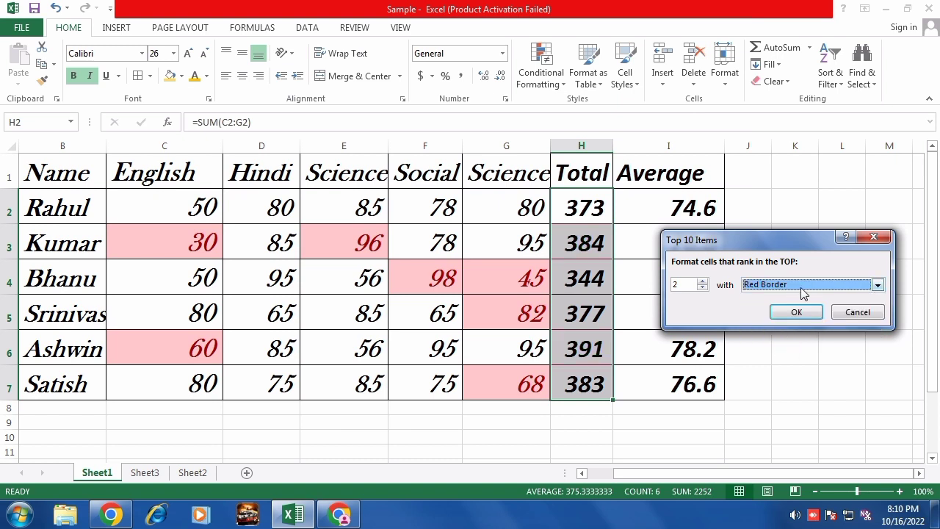
{"action": "left_click", "coordinate": [852, 288]}
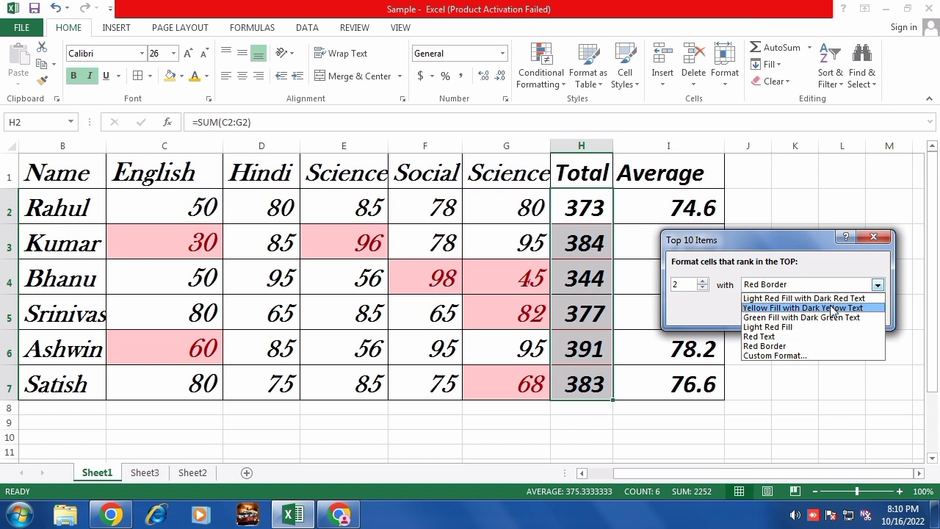
{"action": "left_click", "coordinate": [692, 295]}
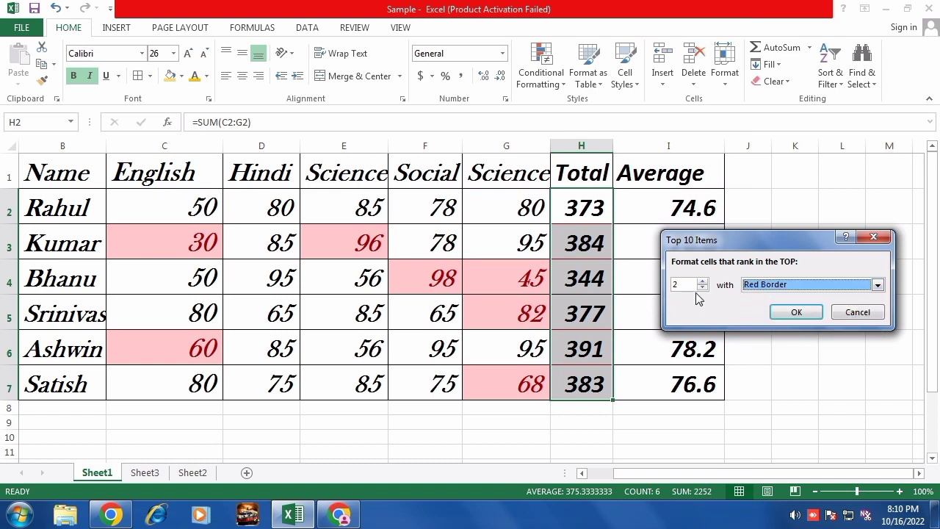
{"action": "left_click", "coordinate": [794, 313]}
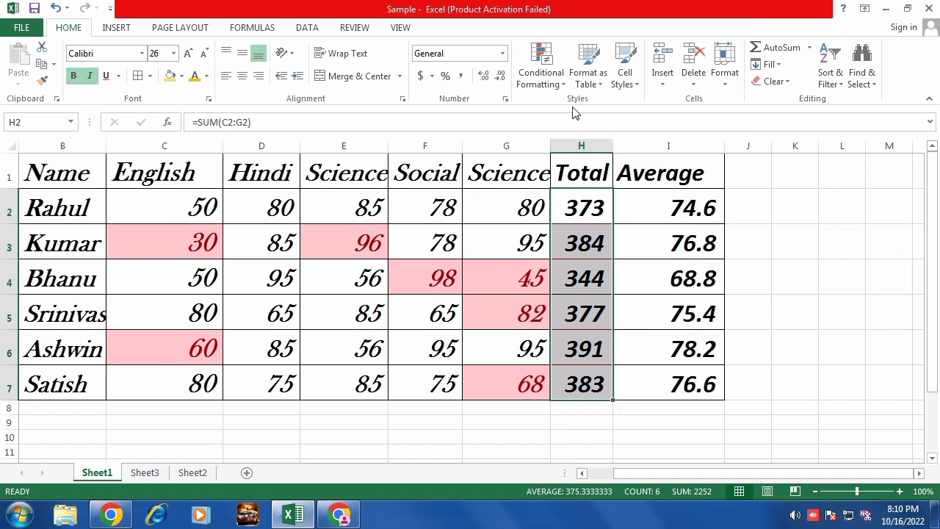
Step: Highlight the top 2% of the totals in H2:H7 with Yellow Fill with Dark Yellow Text
{"action": "left_click", "coordinate": [543, 74]}
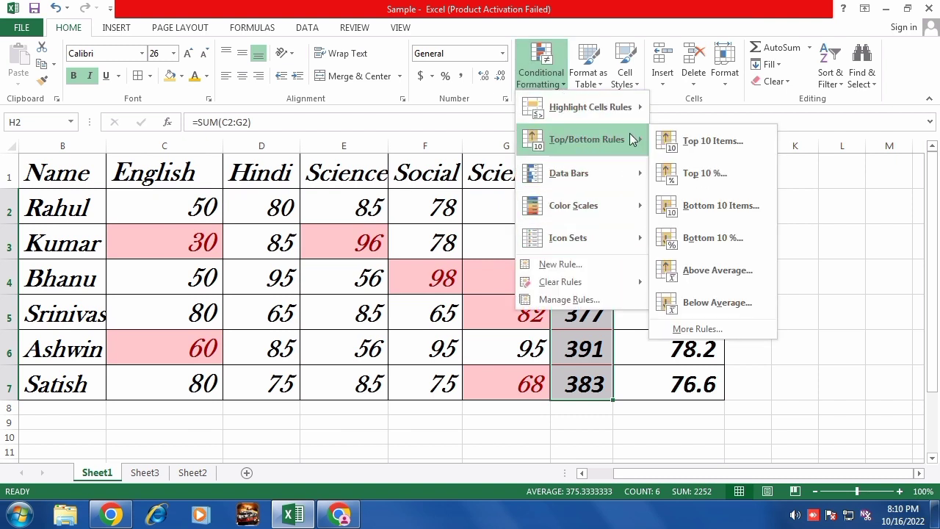
{"action": "left_click", "coordinate": [687, 175]}
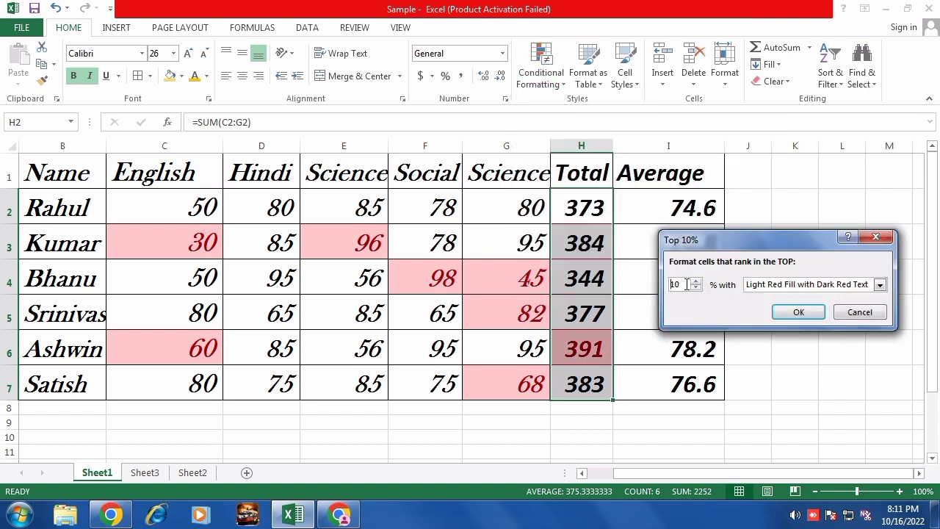
{"action": "left_click_drag", "start_coordinate": [682, 280], "coordinate": [665, 287]}
{"action": "left_click", "coordinate": [791, 288]}
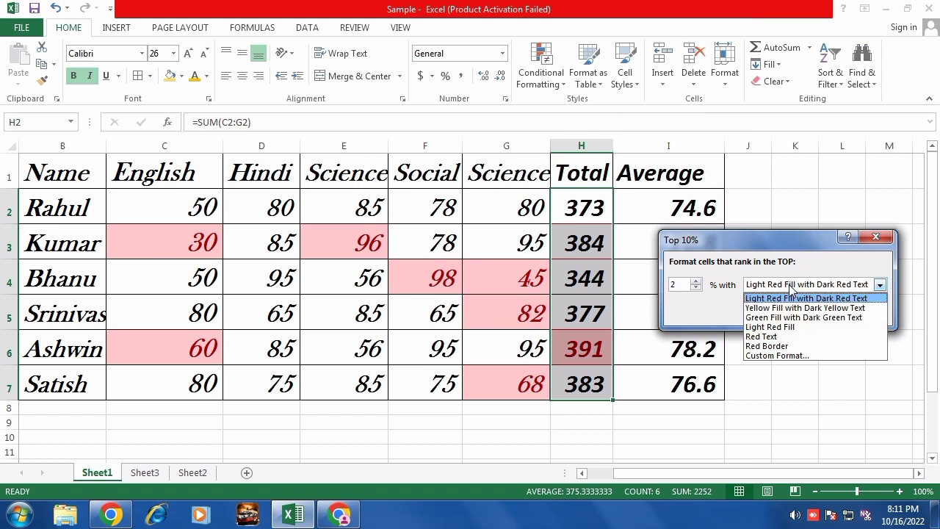
{"action": "left_click", "coordinate": [785, 305]}
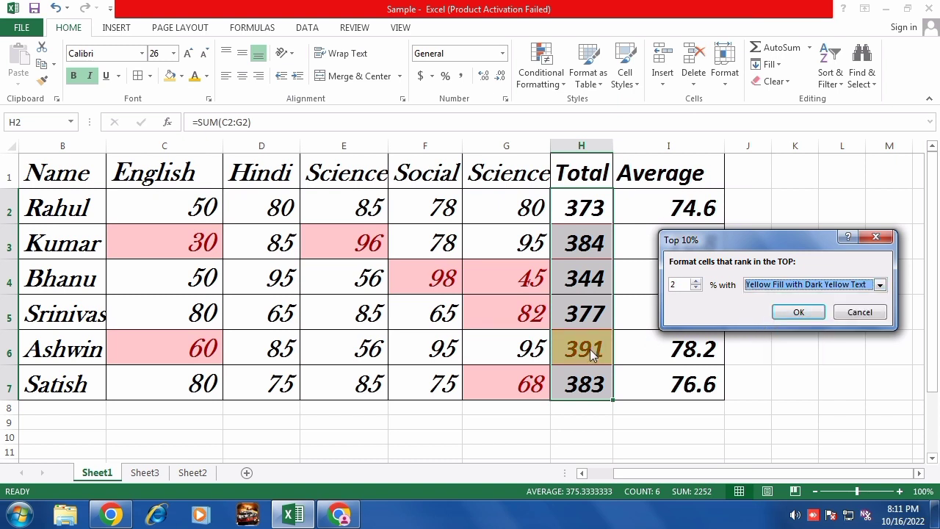
{"action": "left_click", "coordinate": [799, 312]}
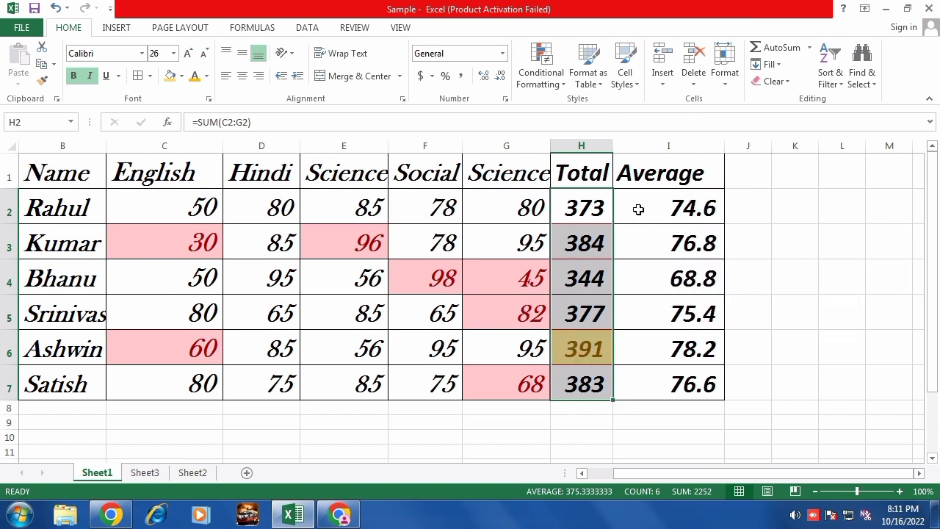
Step: Clear the conditional formatting rules from the selected totals in H2:H7
{"action": "left_click", "coordinate": [562, 86]}
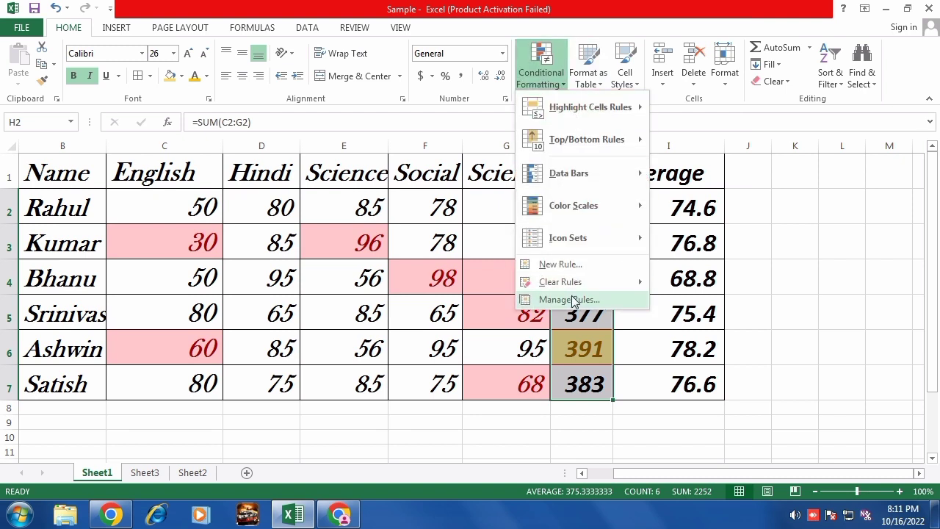
{"action": "mouse_move", "coordinate": [582, 283]}
{"action": "left_click", "coordinate": [732, 284]}
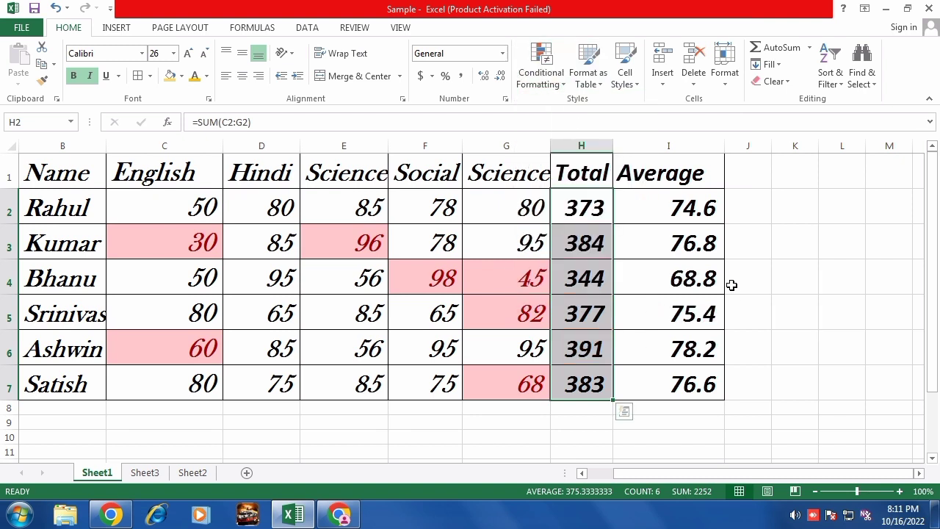
Step: Clear the conditional formatting rules from the subject marks in C2:G6
{"action": "left_click", "coordinate": [435, 286]}
{"action": "left_click", "coordinate": [197, 211]}
{"action": "left_click_drag", "start_coordinate": [197, 211], "coordinate": [529, 360]}
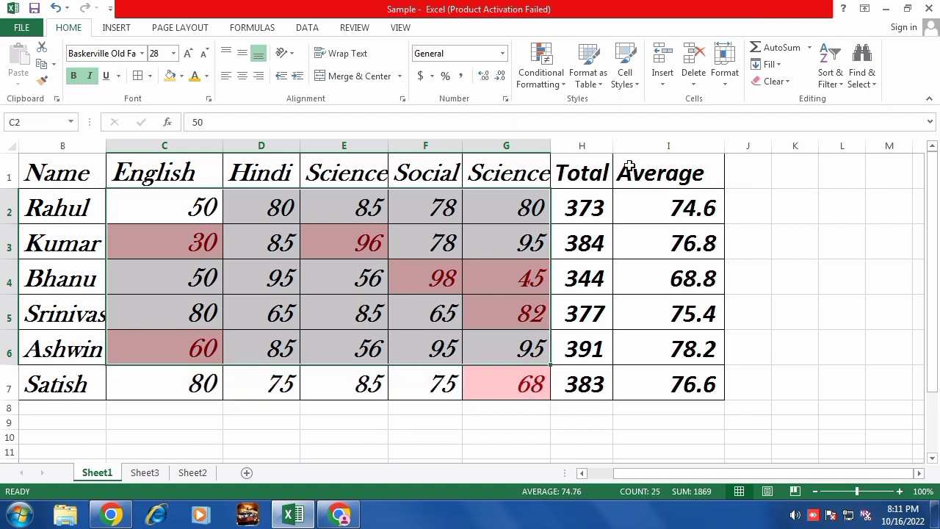
{"action": "left_click", "coordinate": [565, 87]}
{"action": "mouse_move", "coordinate": [581, 285]}
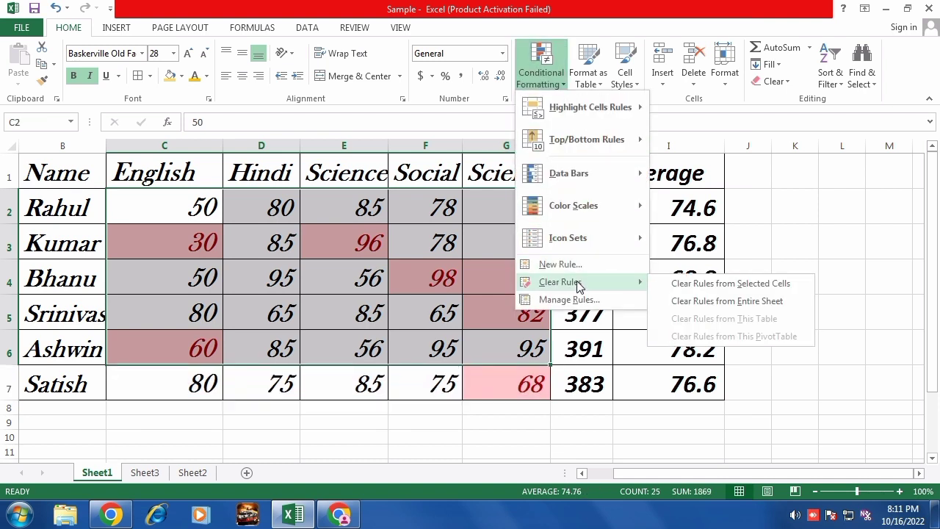
{"action": "left_click", "coordinate": [705, 285]}
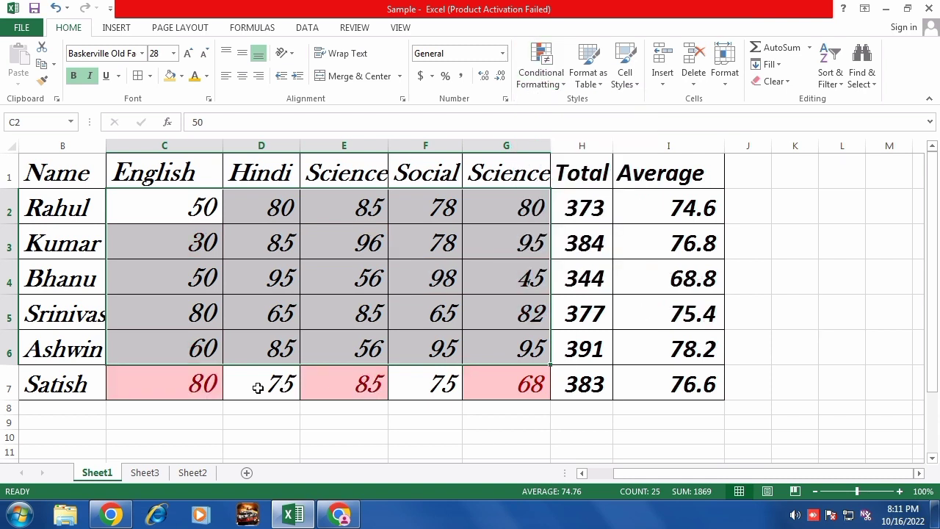
Step: Look through the Top/Bottom Rules and preview green gradient data bars on the marks in C2:G7
{"action": "left_click_drag", "start_coordinate": [197, 390], "coordinate": [548, 389]}
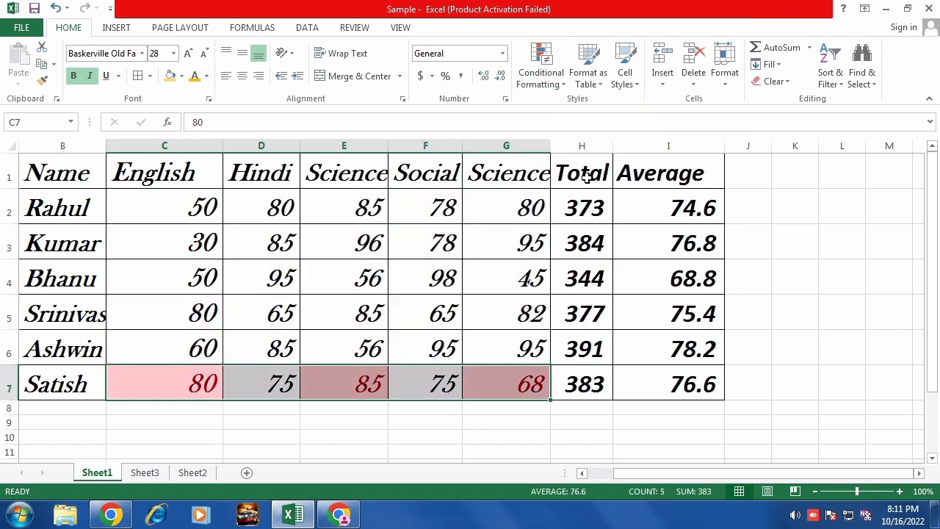
{"action": "left_click", "coordinate": [565, 87]}
{"action": "left_click", "coordinate": [216, 215]}
{"action": "left_click_drag", "start_coordinate": [197, 206], "coordinate": [510, 395]}
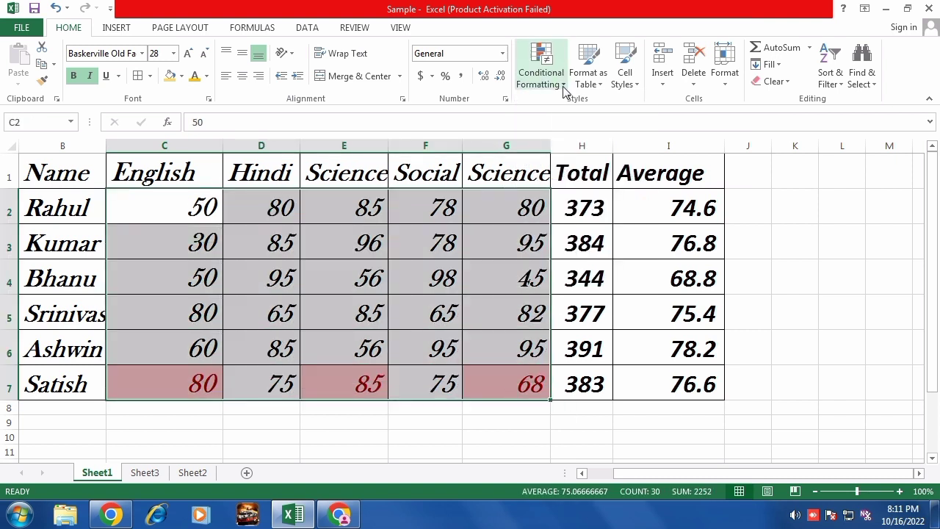
{"action": "left_click", "coordinate": [543, 77]}
{"action": "mouse_move", "coordinate": [566, 144]}
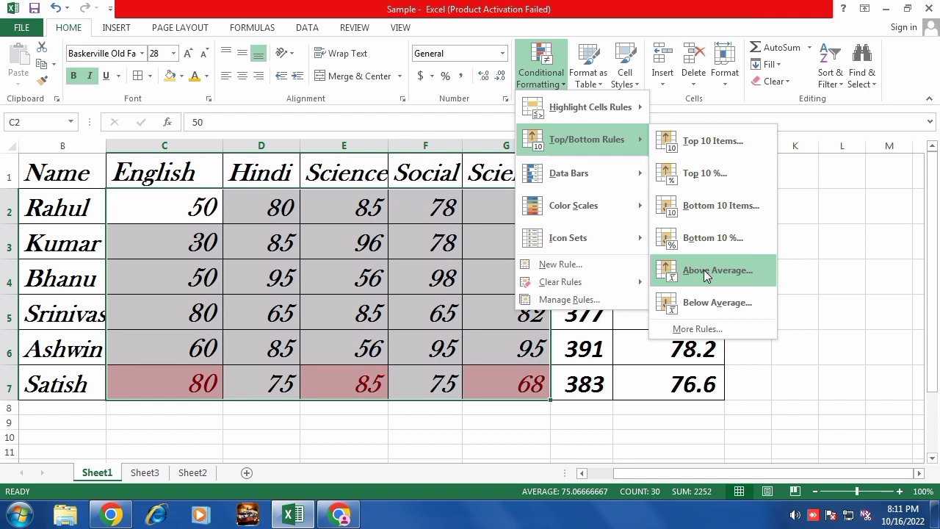
{"action": "mouse_move", "coordinate": [572, 181]}
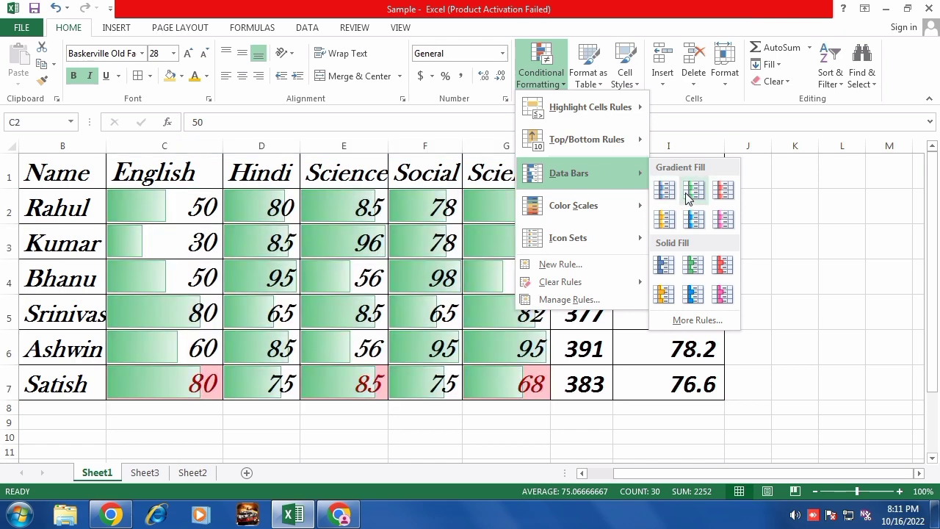
{"action": "left_click", "coordinate": [769, 201]}
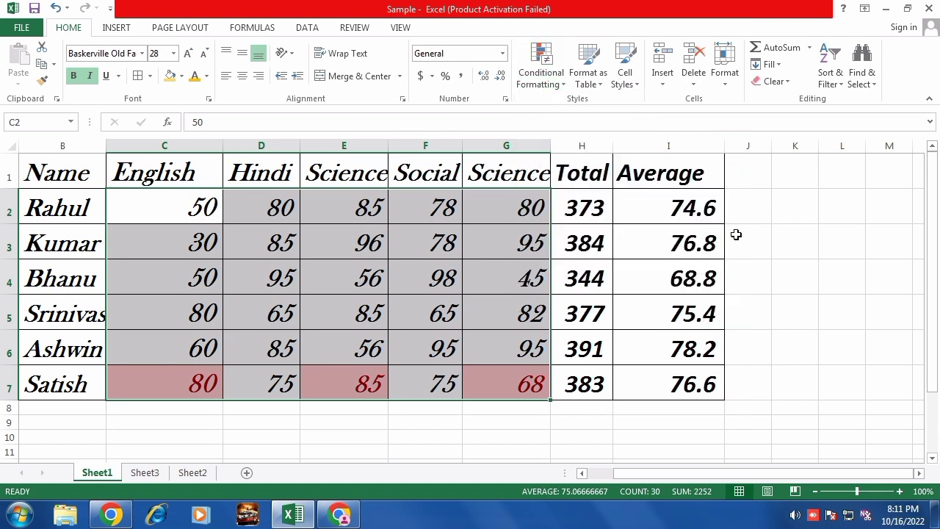
Step: Widen the Total column and apply green gradient data bars to the totals in H2:H7
{"action": "left_click", "coordinate": [588, 233]}
{"action": "left_click_drag", "start_coordinate": [592, 209], "coordinate": [599, 367]}
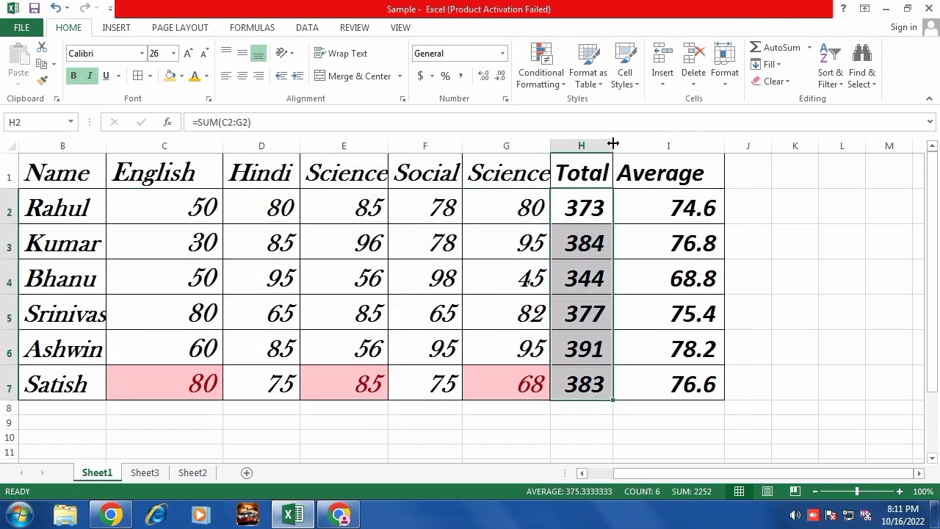
{"action": "left_click_drag", "start_coordinate": [613, 143], "coordinate": [649, 143]}
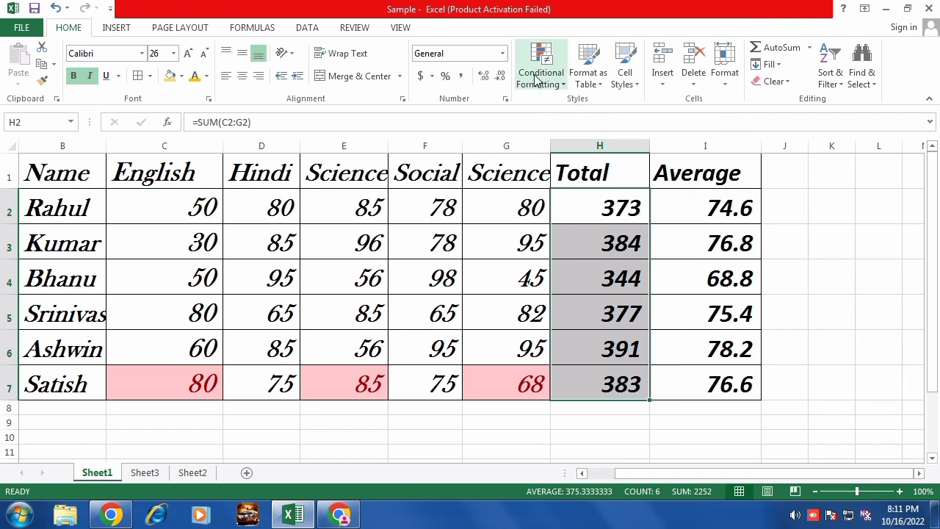
{"action": "left_click", "coordinate": [564, 86]}
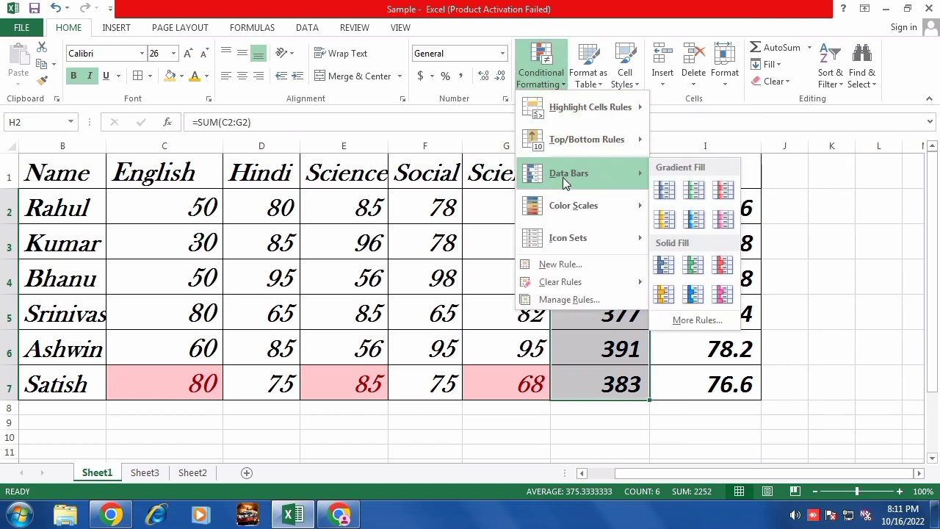
{"action": "left_click", "coordinate": [694, 194]}
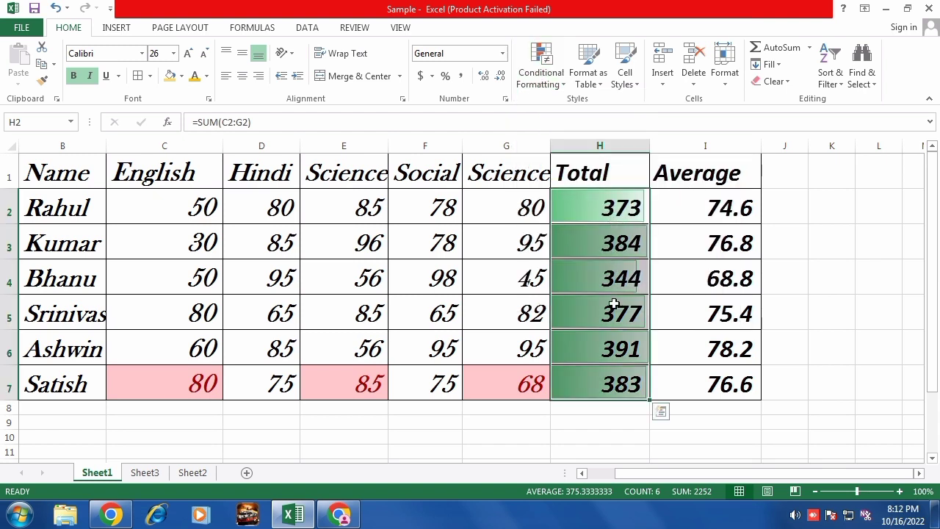
Step: Change the data bars on the totals in H2:H7 to the red gradient fill
{"action": "left_click", "coordinate": [564, 86]}
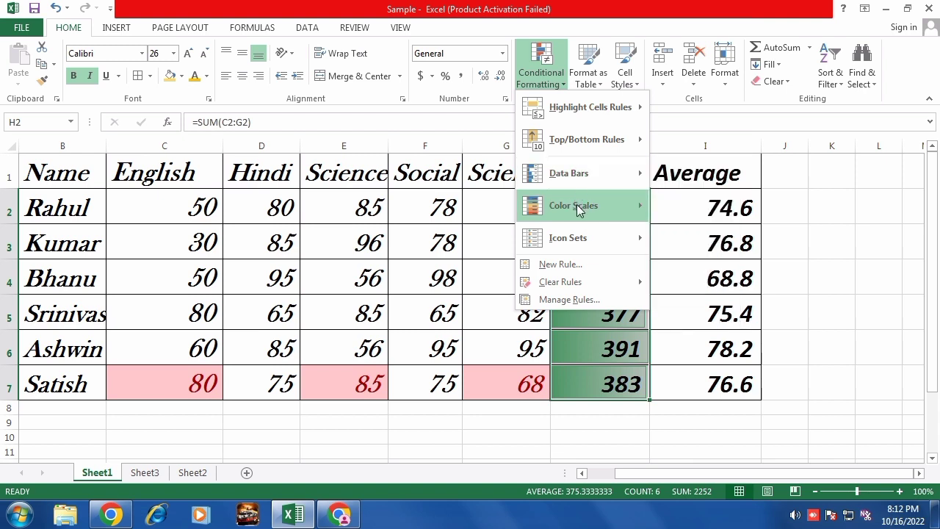
{"action": "mouse_move", "coordinate": [581, 181]}
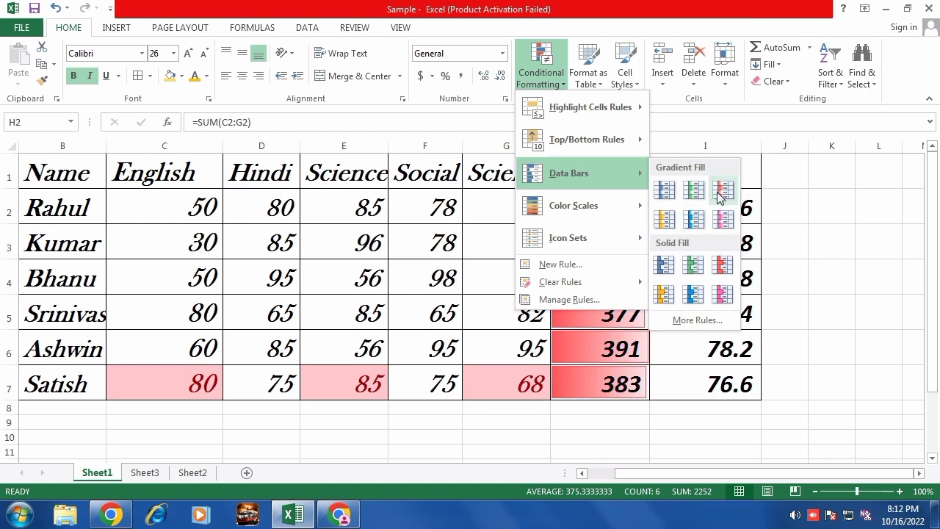
{"action": "left_click", "coordinate": [723, 191]}
Step: Replace the totals in H2, H3 and H4 with 200, 100 and 150
{"action": "left_click", "coordinate": [619, 208]}
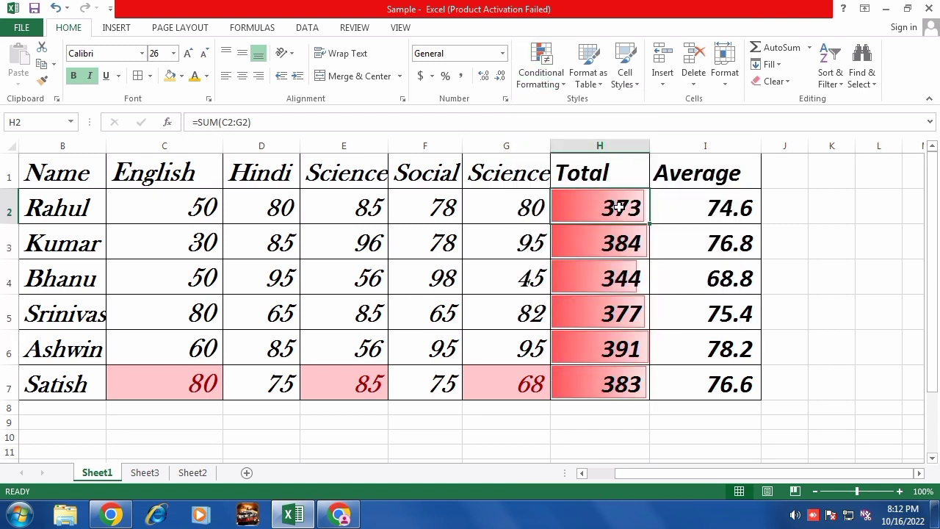
{"action": "type", "text": "200"}
{"action": "key", "text": "Return"}
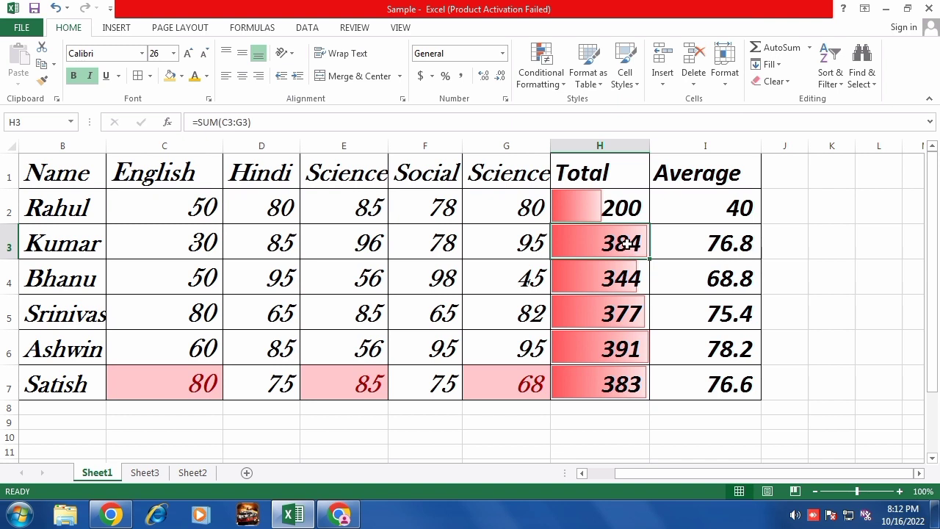
{"action": "type", "text": "100"}
{"action": "key", "text": "Return"}
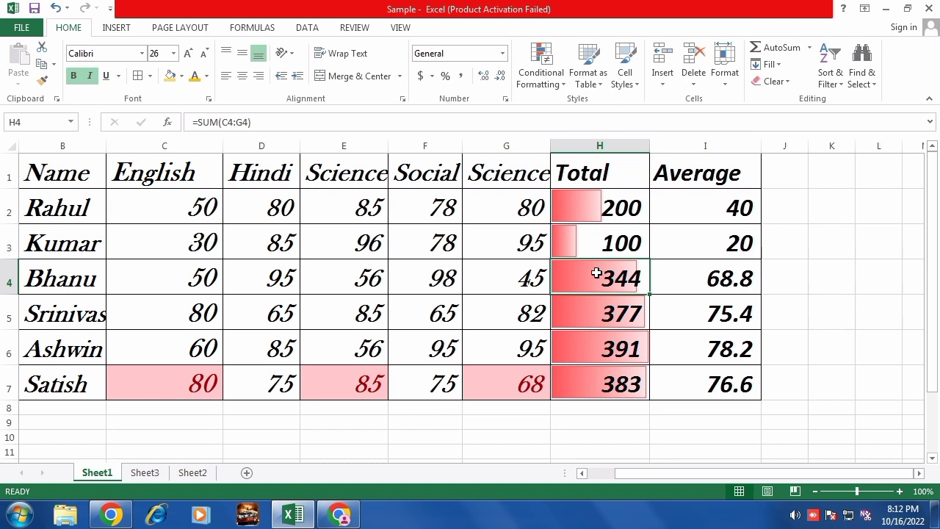
{"action": "type", "text": "150"}
{"action": "key", "text": "Return"}
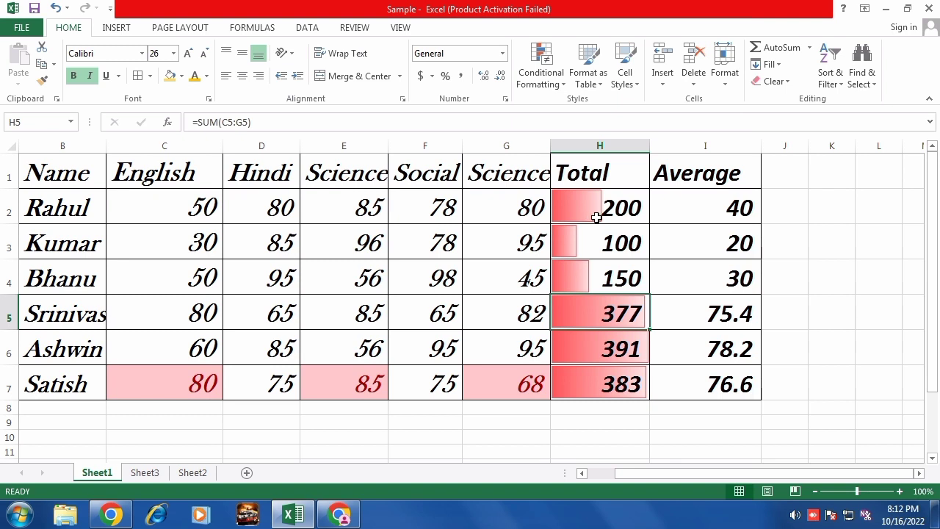
Step: Preview color scales on the totals in H2:H7 and apply the four-circle icon set in green, yellow, red and black
{"action": "left_click_drag", "start_coordinate": [597, 212], "coordinate": [602, 377]}
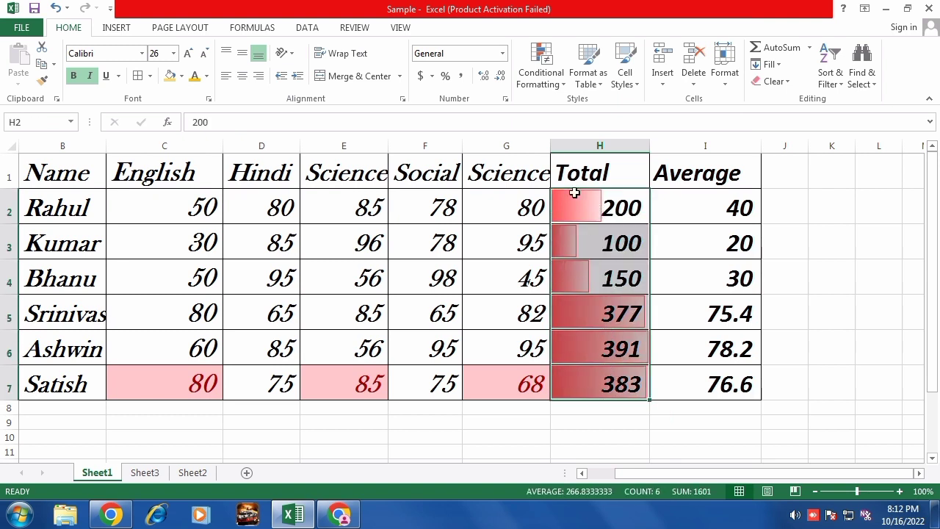
{"action": "left_click", "coordinate": [562, 92]}
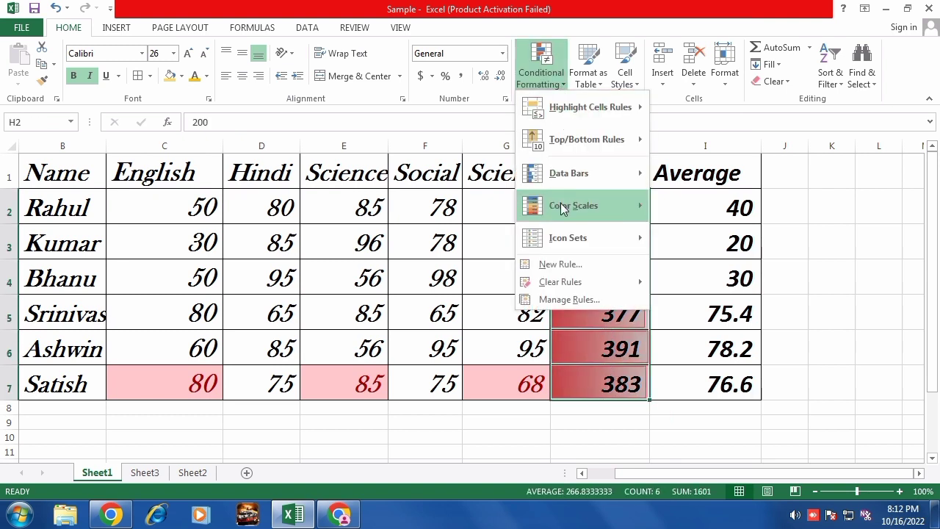
{"action": "mouse_move", "coordinate": [563, 208]}
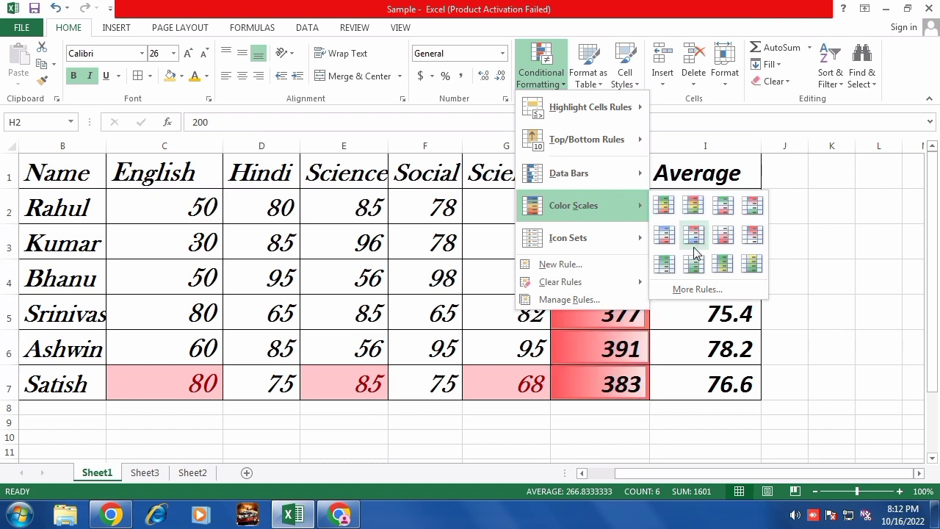
{"action": "mouse_move", "coordinate": [605, 241]}
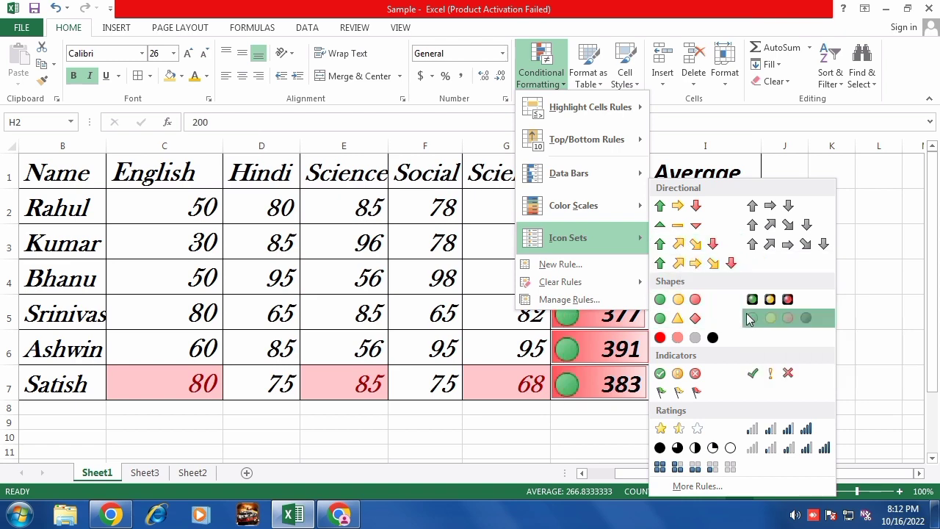
{"action": "left_click", "coordinate": [749, 318]}
{"action": "left_click", "coordinate": [693, 264]}
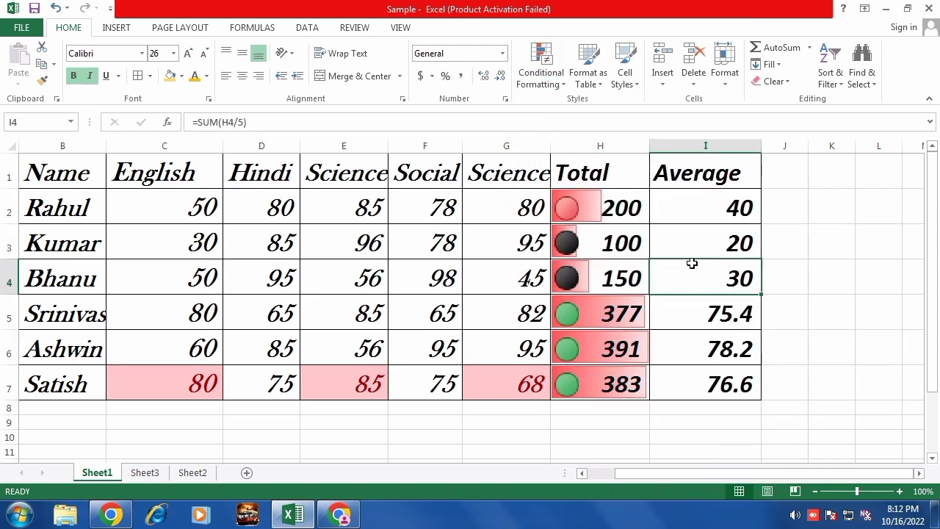
Step: Switch the icon set on the totals in H2:H7 to the four-level signal bar ratings
{"action": "left_click_drag", "start_coordinate": [607, 211], "coordinate": [609, 384]}
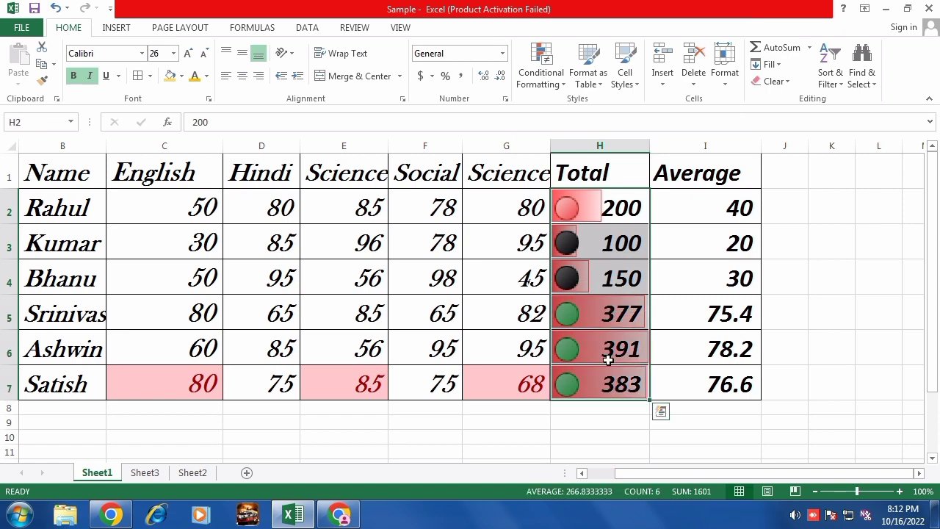
{"action": "left_click", "coordinate": [541, 69]}
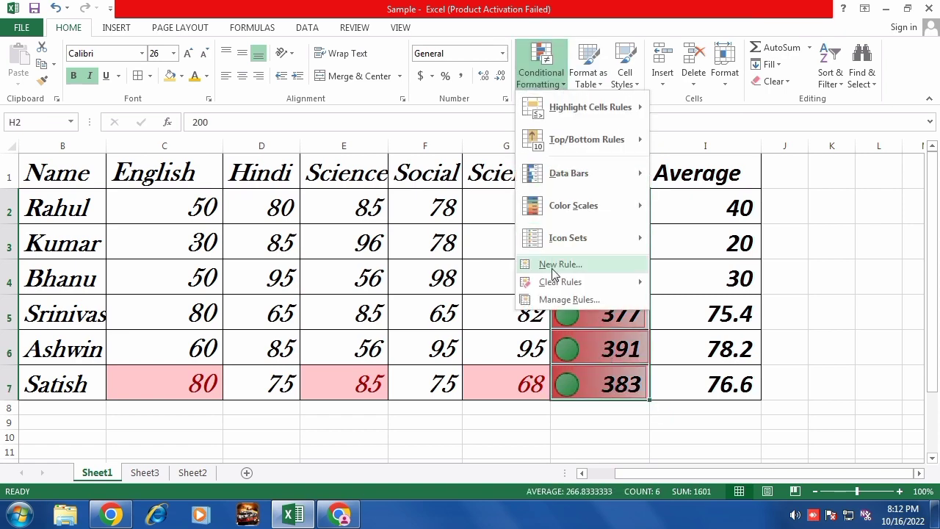
{"action": "mouse_move", "coordinate": [580, 239]}
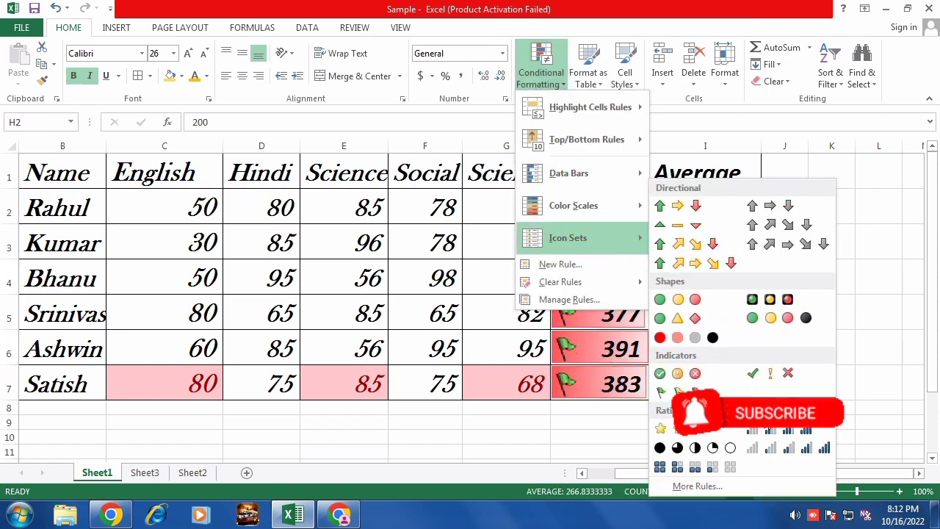
{"action": "left_click", "coordinate": [780, 439]}
{"action": "left_click", "coordinate": [613, 312]}
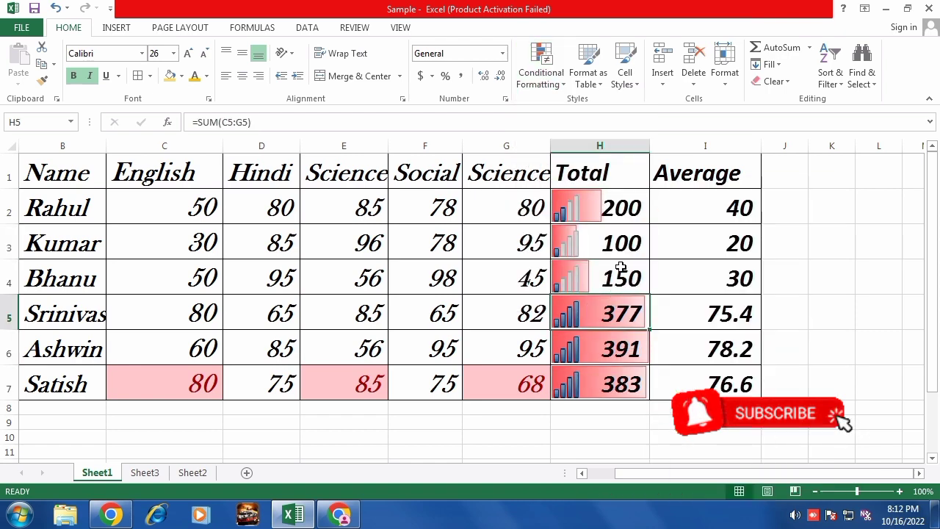
{"action": "left_click", "coordinate": [602, 85]}
{"action": "left_click", "coordinate": [461, 162]}
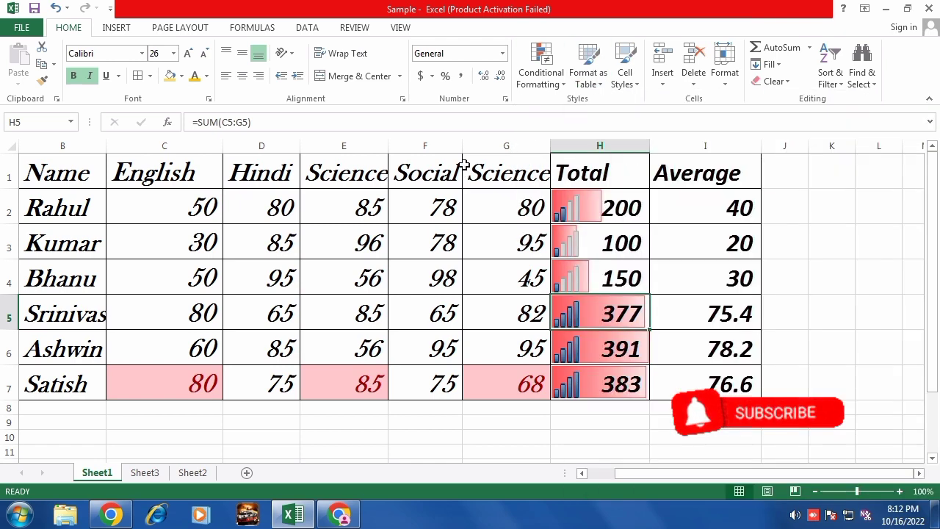
Step: Undo the icon sets, the typed totals, the data bars and the widening of the Total column
{"action": "key", "text": "ctrl+z"}
{"action": "key", "text": "ctrl+z"}
{"action": "key", "text": "ctrl+z"}
{"action": "key", "text": "ctrl+z"}
{"action": "key", "text": "ctrl+z"}
{"action": "key", "text": "ctrl+z"}
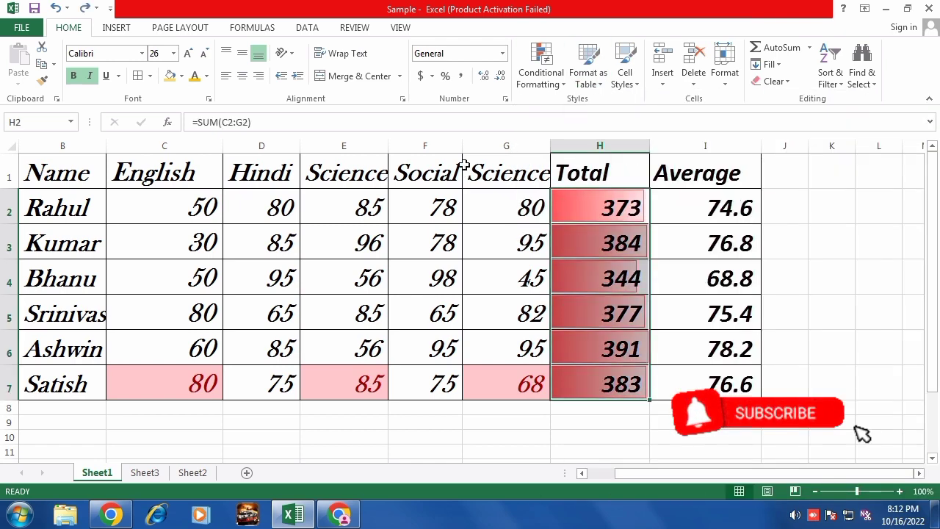
{"action": "key", "text": "ctrl+z"}
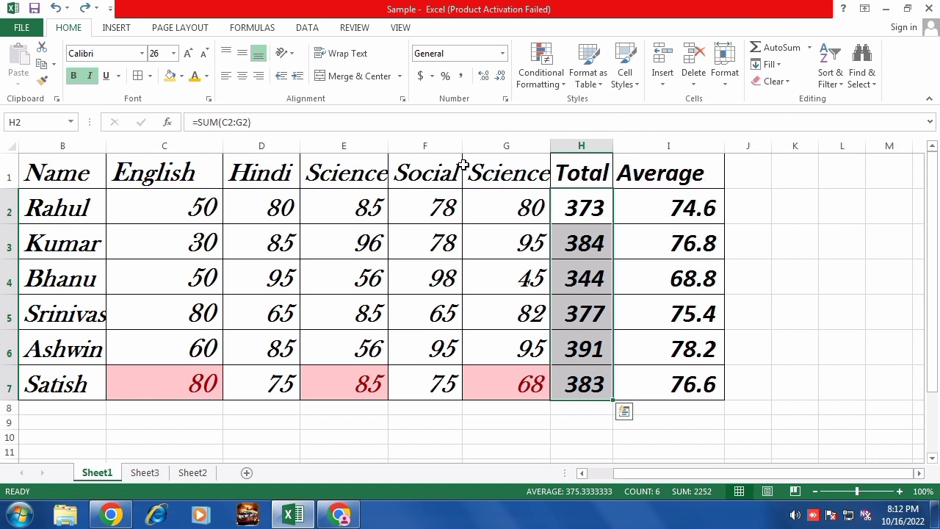
Step: Narrow the Average column slightly and format B1:I7 as a table with the orange medium style
{"action": "left_click_drag", "start_coordinate": [724, 146], "coordinate": [713, 147]}
{"action": "left_click_drag", "start_coordinate": [83, 174], "coordinate": [662, 374]}
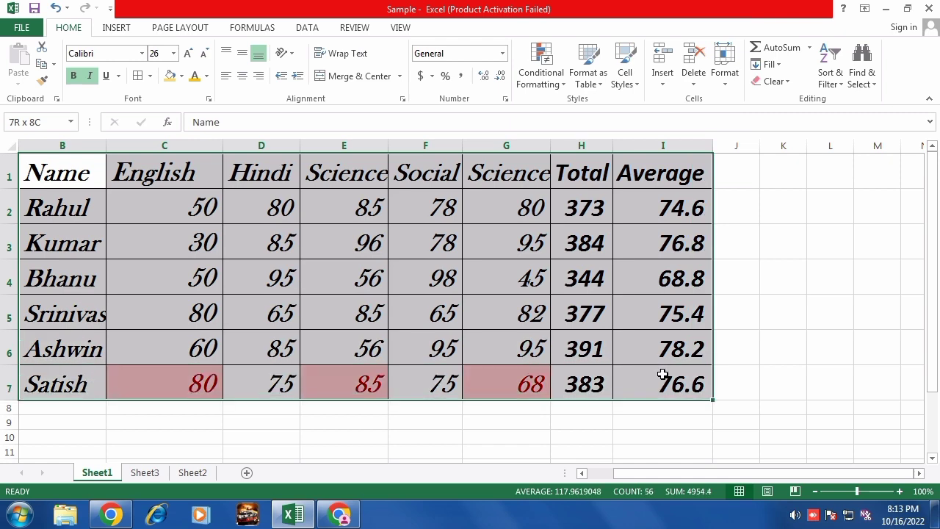
{"action": "left_click", "coordinate": [599, 88]}
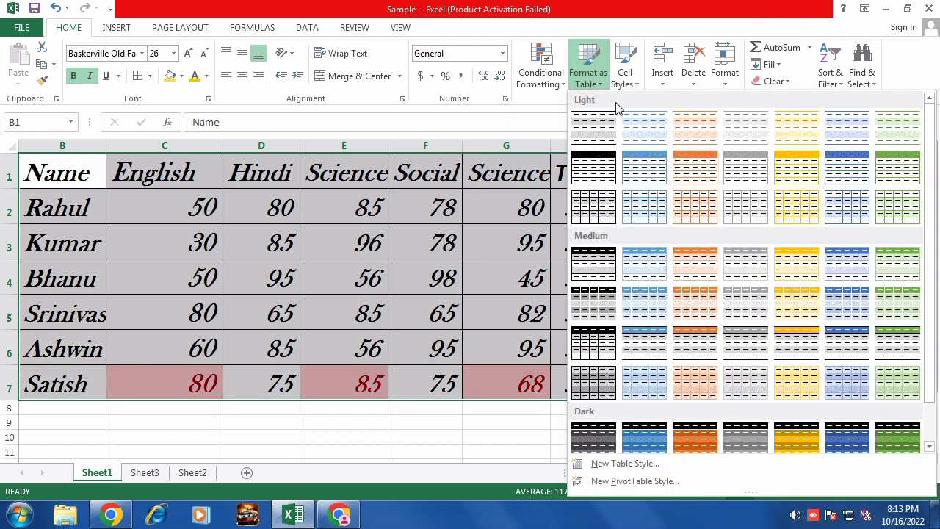
{"action": "left_click", "coordinate": [692, 269]}
{"action": "left_click", "coordinate": [759, 309]}
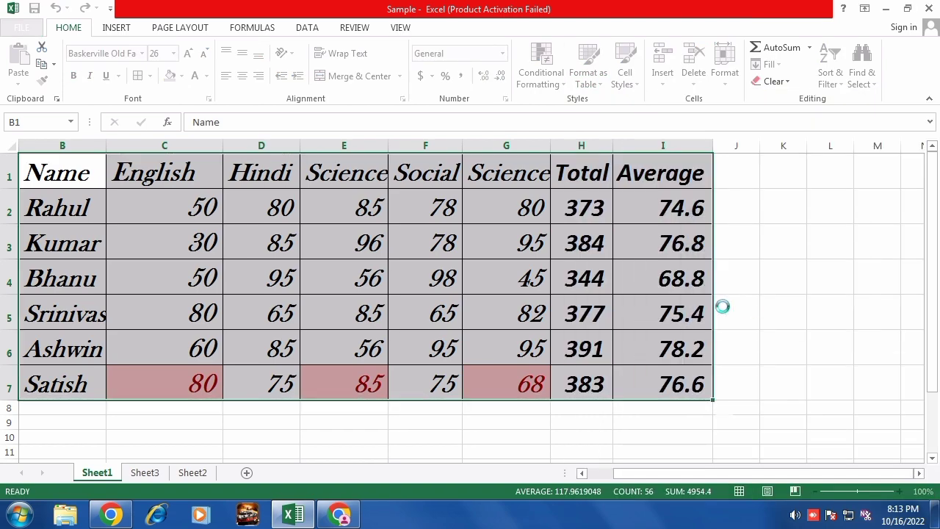
Step: Change the marks table's style to the one with a black header and grey banded rows
{"action": "left_click", "coordinate": [551, 266]}
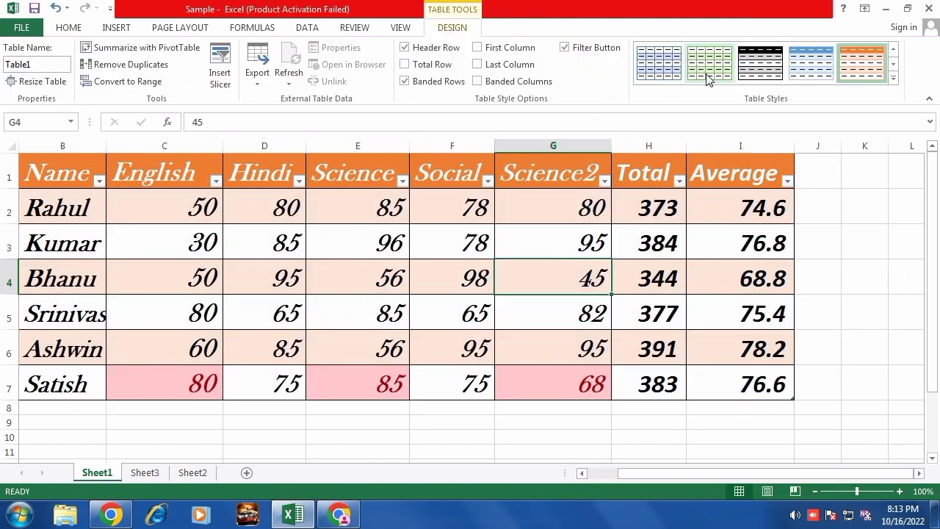
{"action": "left_click", "coordinate": [764, 74]}
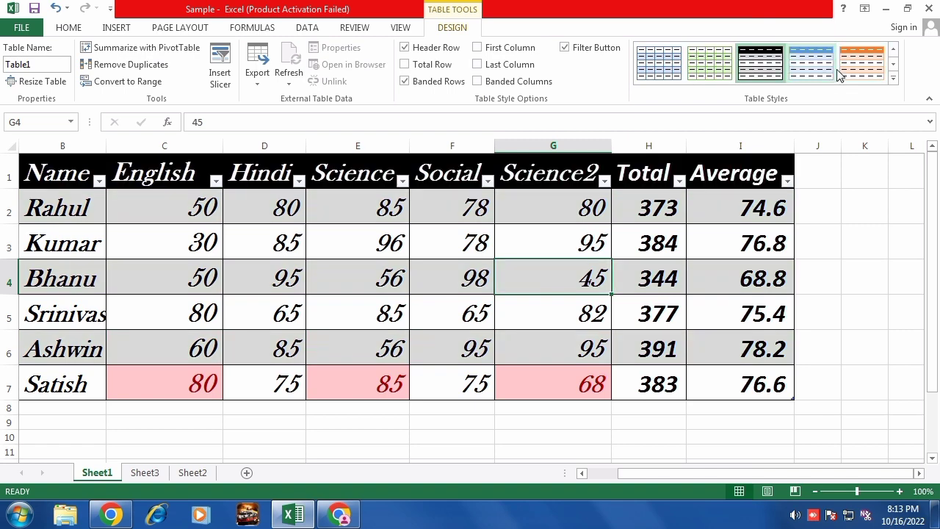
Step: Change the marks table's style to orange, and switch it to the medium style with blue header and blue banded rows
{"action": "left_click", "coordinate": [866, 68]}
{"action": "left_click", "coordinate": [894, 76]}
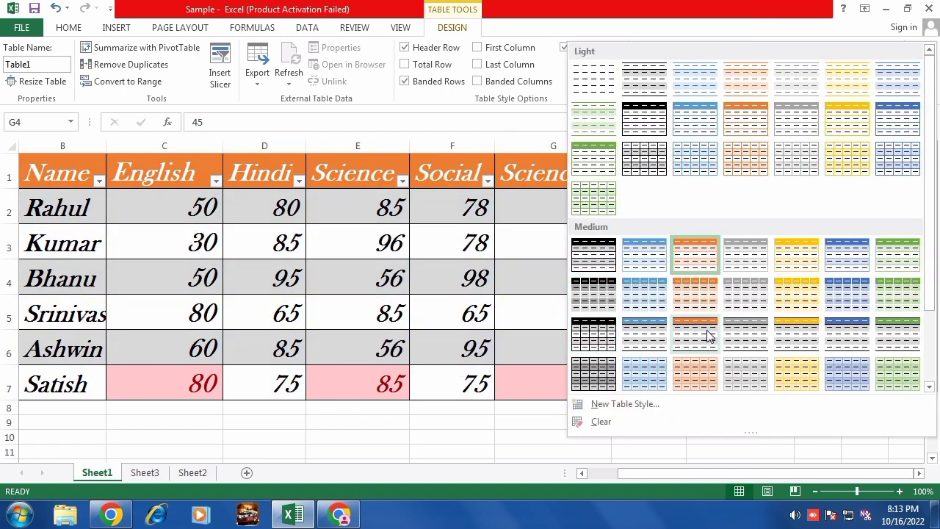
{"action": "left_click", "coordinate": [839, 300]}
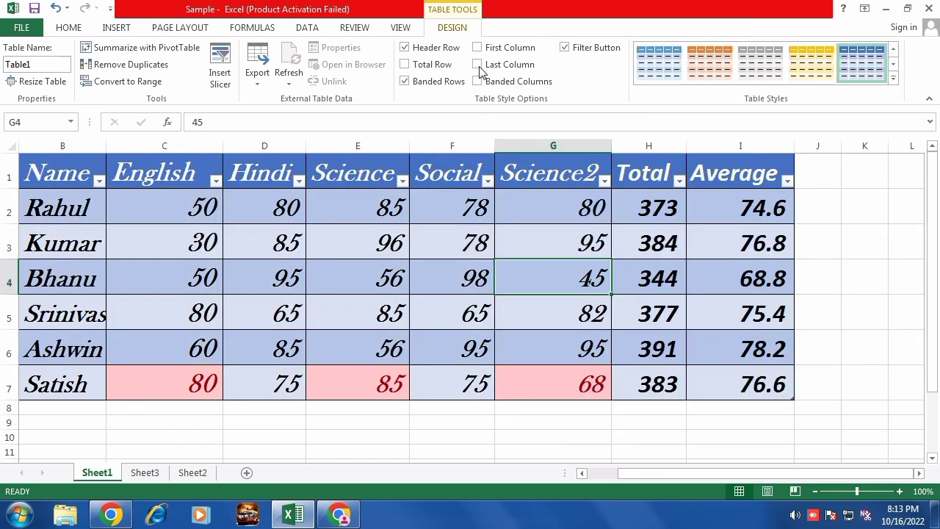
{"action": "left_click", "coordinate": [72, 28]}
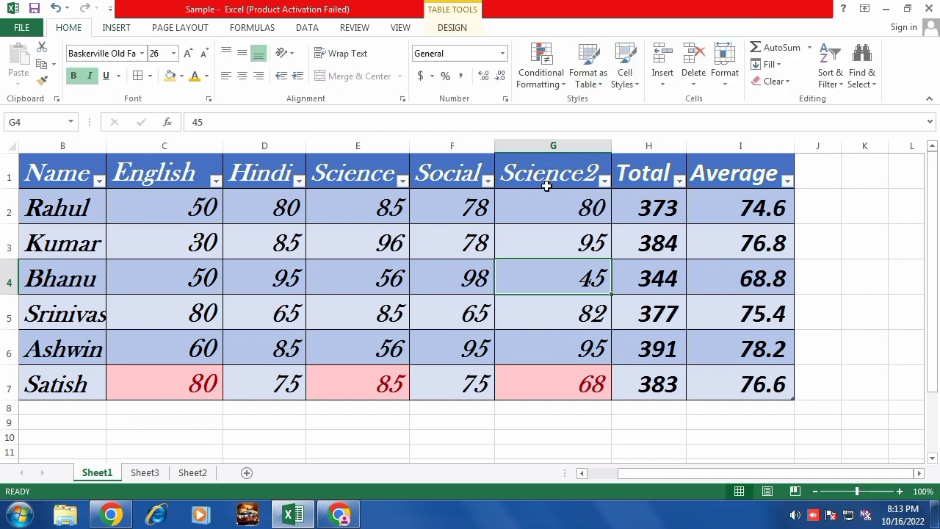
Step: Undo the table style changes and the table formatting of B1:I7
{"action": "key", "text": "ctrl+z"}
{"action": "key", "text": "ctrl+z"}
{"action": "key", "text": "ctrl+z"}
{"action": "key", "text": "ctrl+z"}
{"action": "key", "text": "ctrl+z"}
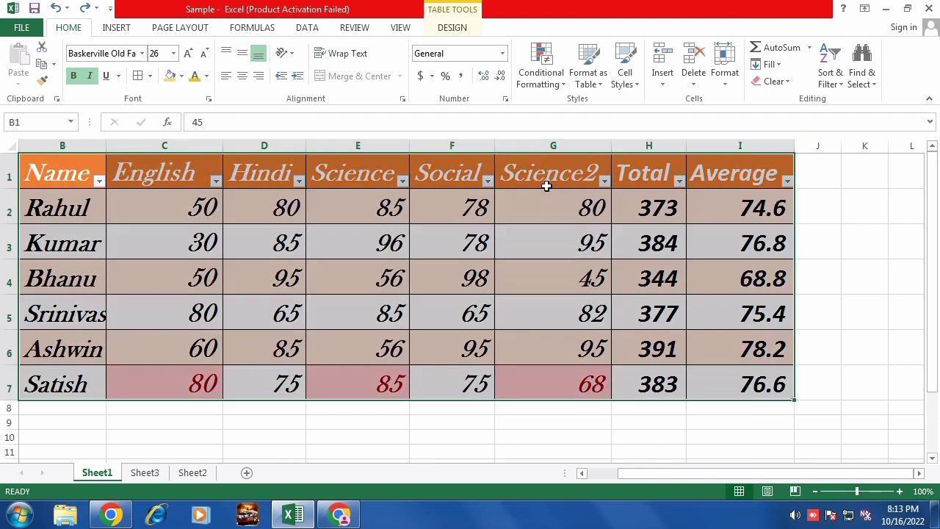
{"action": "key", "text": "ctrl+z"}
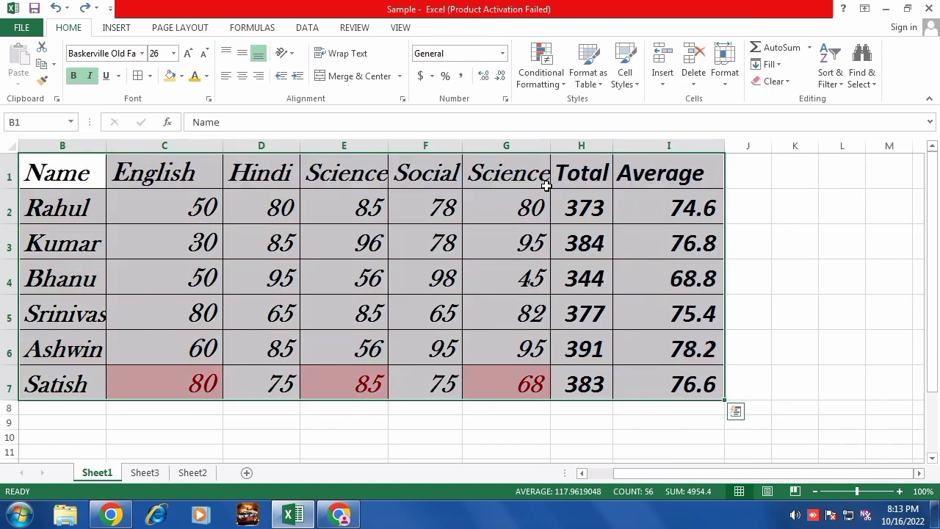
{"action": "left_click", "coordinate": [616, 206]}
Step: Apply the Good cell style to the header cells B1:I1
{"action": "left_click_drag", "start_coordinate": [85, 174], "coordinate": [670, 171]}
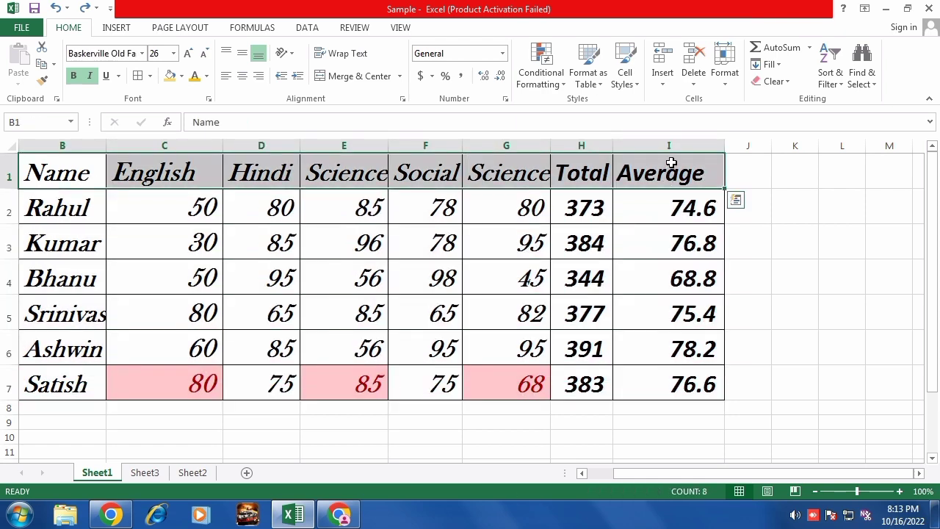
{"action": "left_click", "coordinate": [637, 86]}
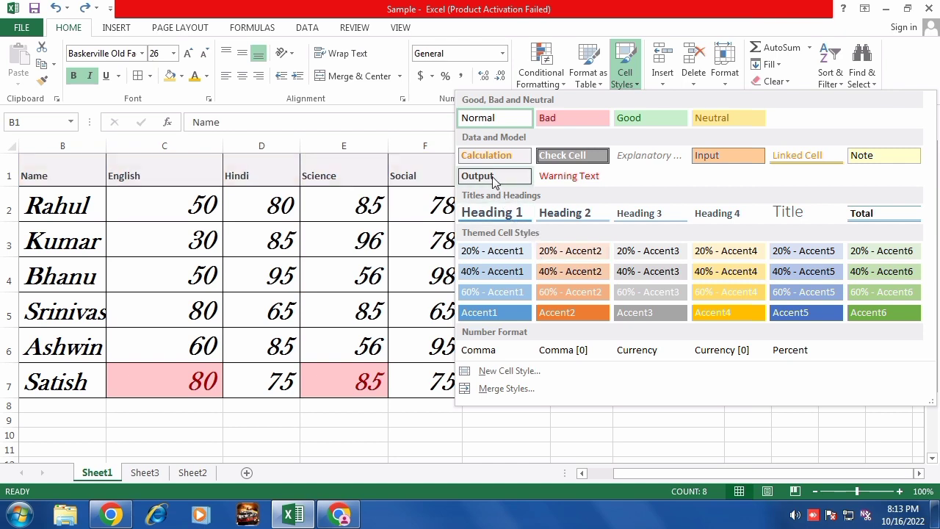
{"action": "left_click", "coordinate": [635, 120]}
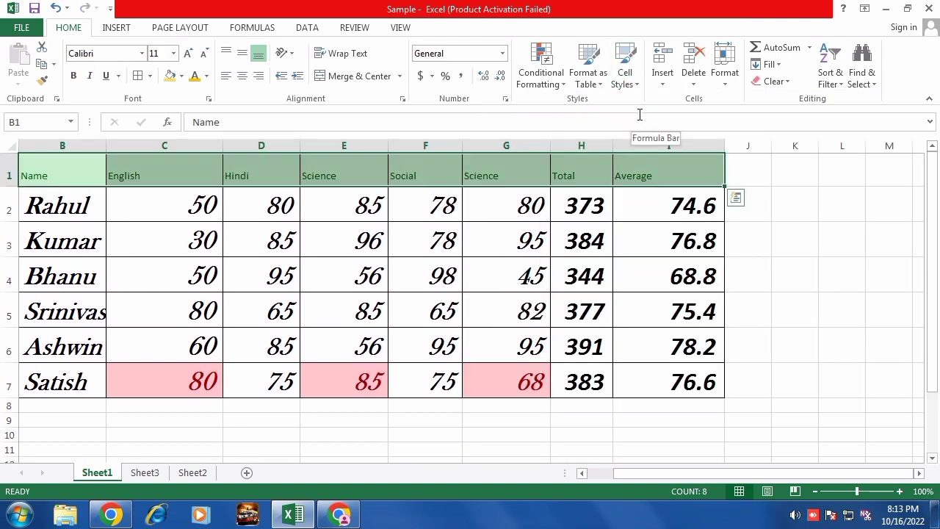
Step: Set the header cells B1:I1 to the Normal cell style and undo the header's cell style changes
{"action": "left_click", "coordinate": [625, 74]}
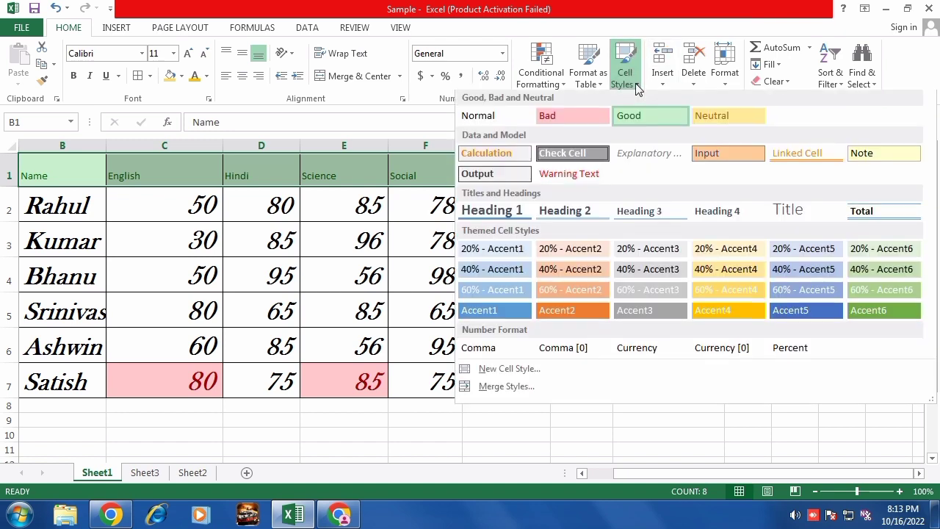
{"action": "left_click", "coordinate": [502, 123]}
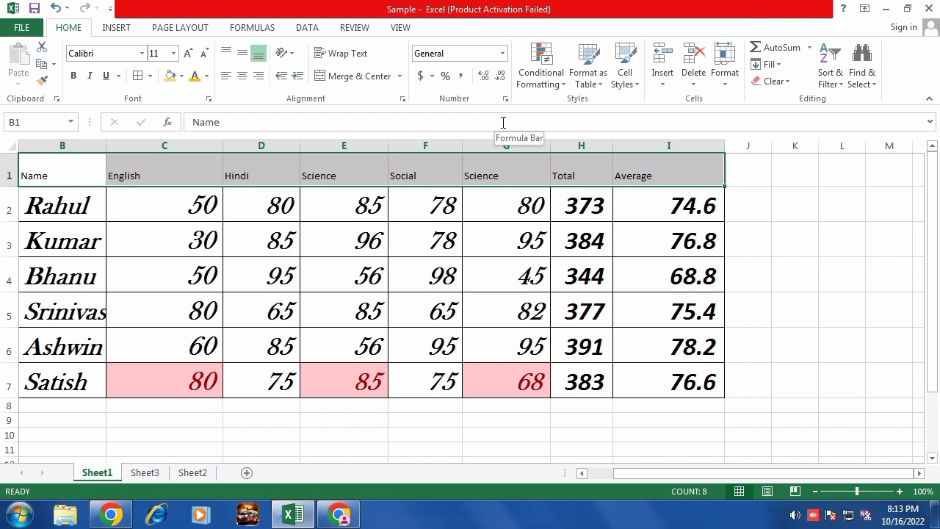
{"action": "key", "text": "ctrl+z"}
{"action": "left_click", "coordinate": [494, 232]}
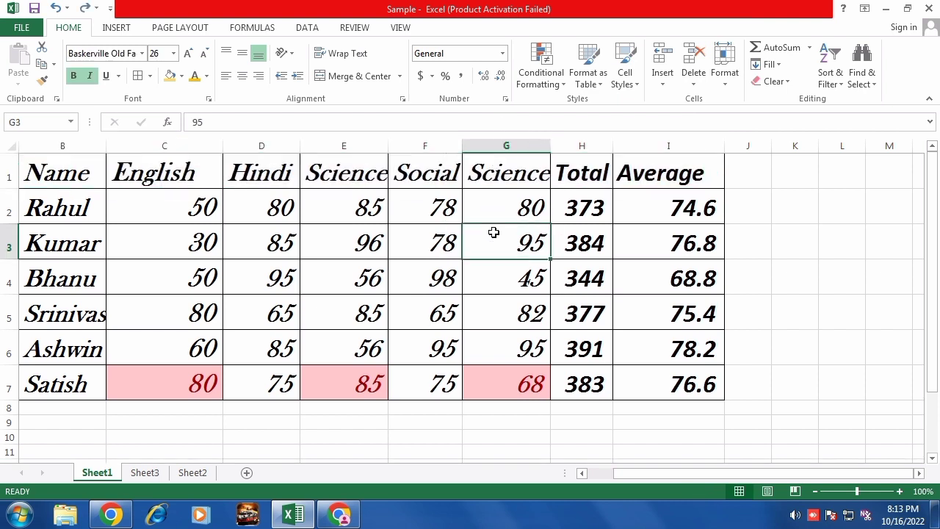
Step: Auto-fit the width of column G to its Science heading
{"action": "double_click", "coordinate": [552, 147]}
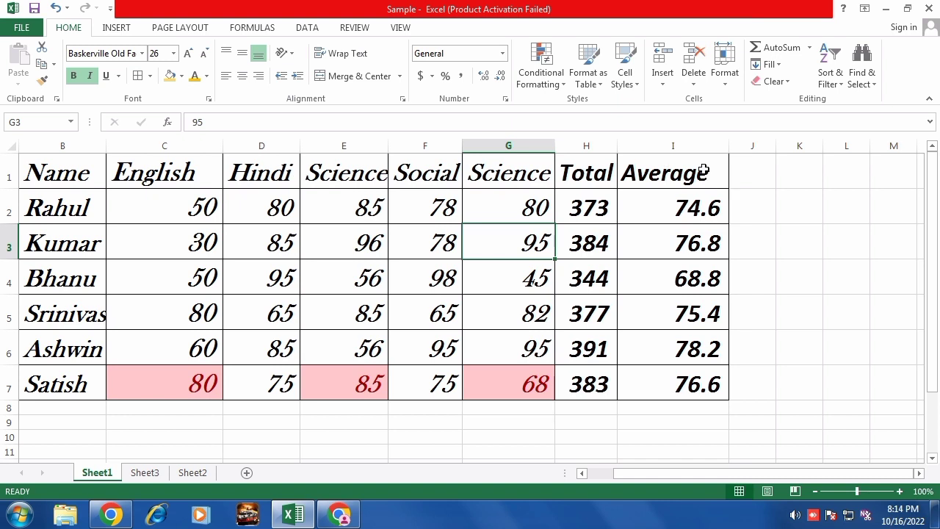
{"action": "left_click", "coordinate": [614, 176]}
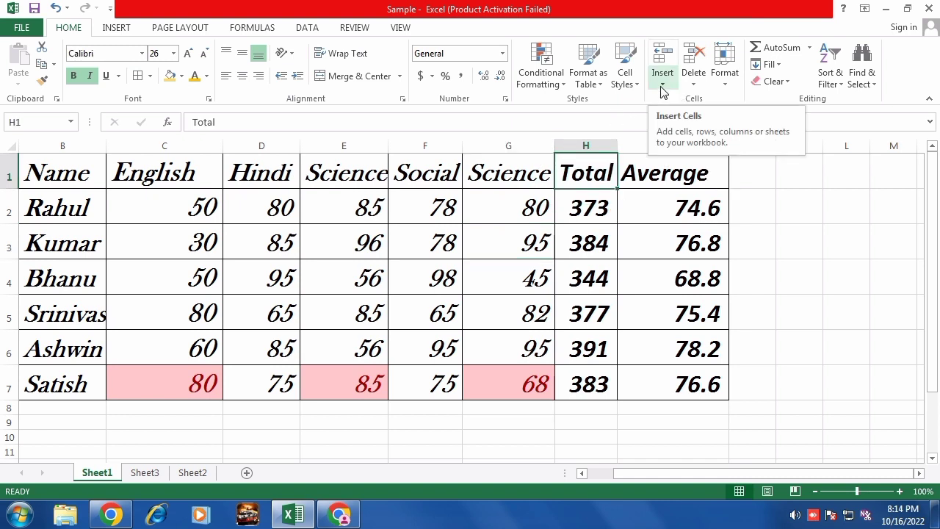
{"action": "left_click", "coordinate": [663, 86]}
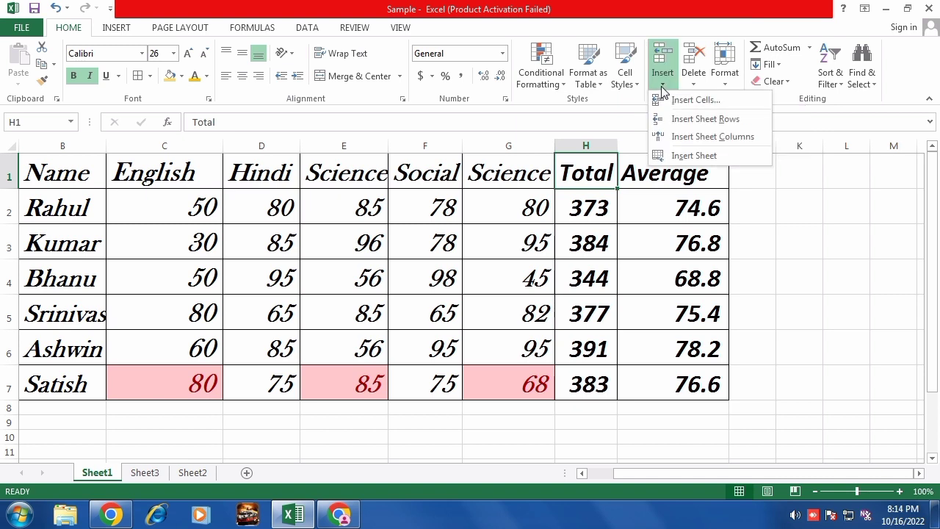
{"action": "left_click", "coordinate": [635, 244]}
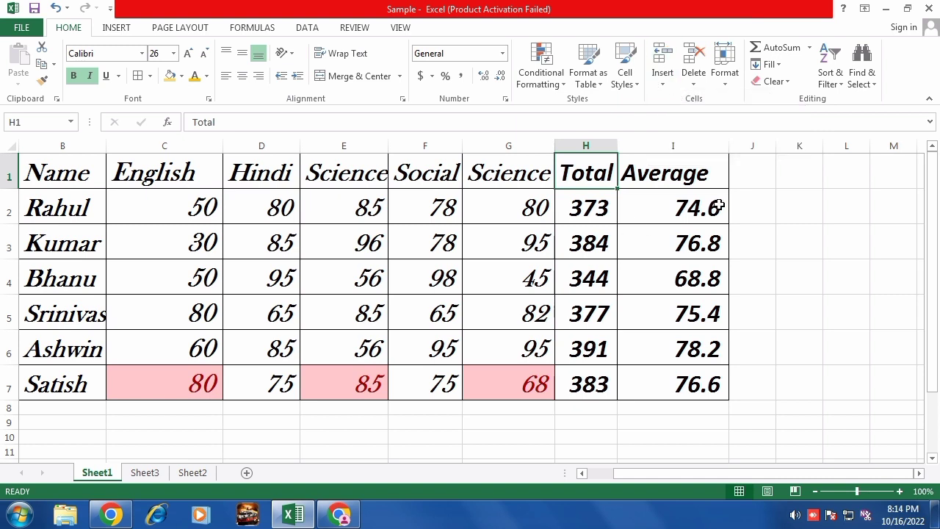
Step: Insert a blank cell at I2 in the Average column, shifting the existing cells down
{"action": "left_click", "coordinate": [666, 207]}
{"action": "left_click", "coordinate": [664, 86]}
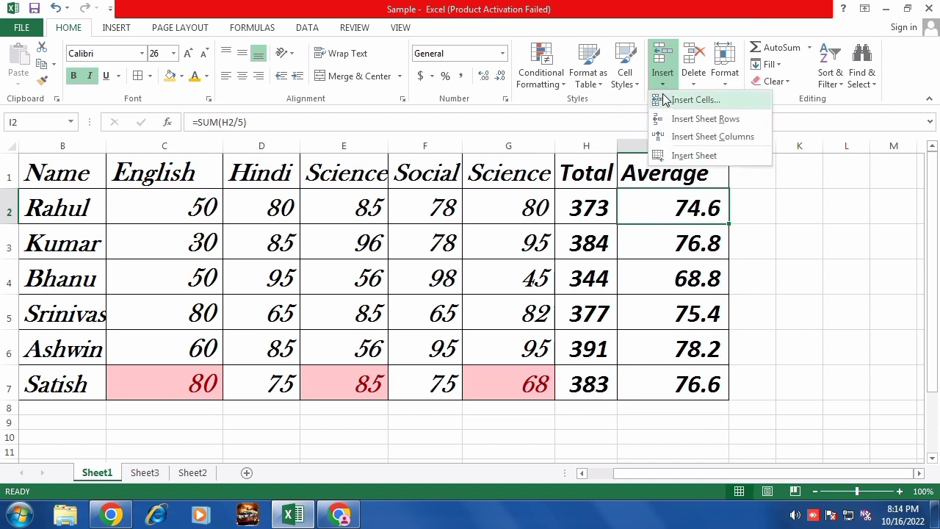
{"action": "left_click", "coordinate": [690, 101]}
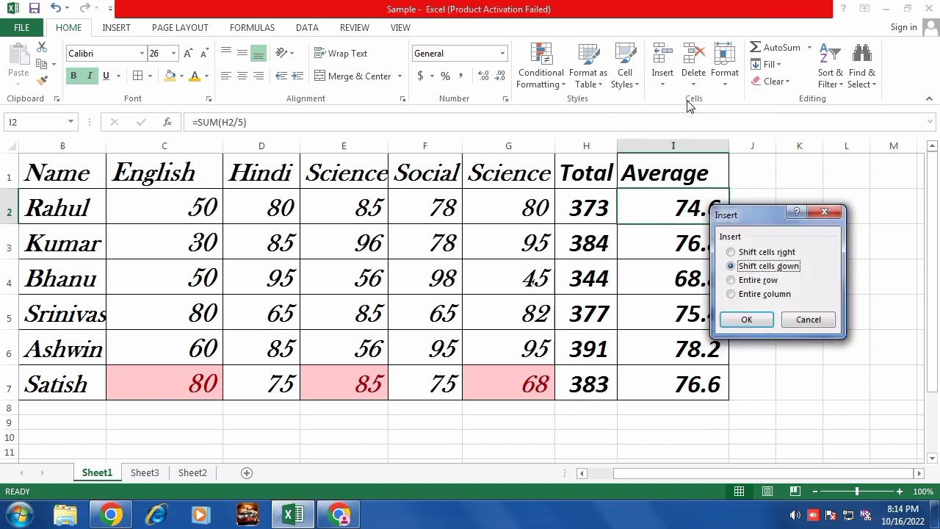
{"action": "left_click", "coordinate": [749, 318]}
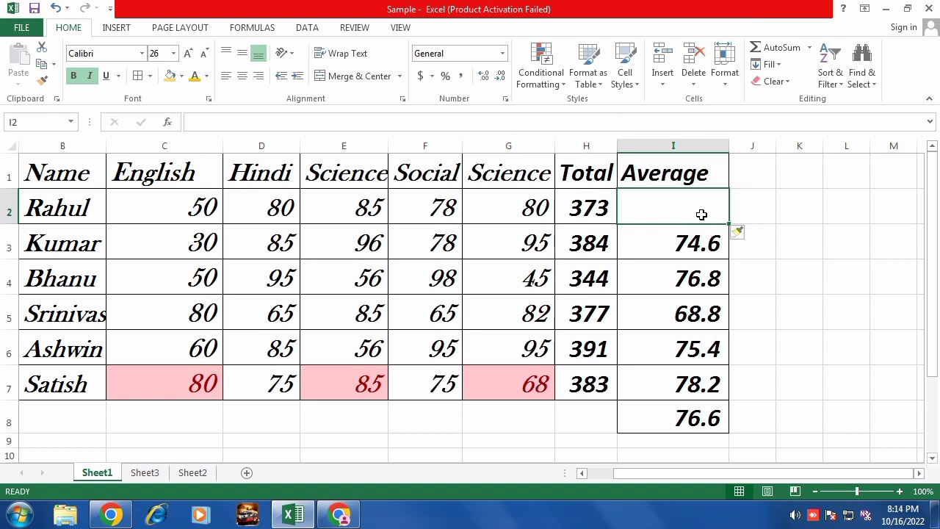
Step: Insert a blank sheet row at row 2, and undo both the row insertion and the cell insertion at I2
{"action": "left_click", "coordinate": [669, 87]}
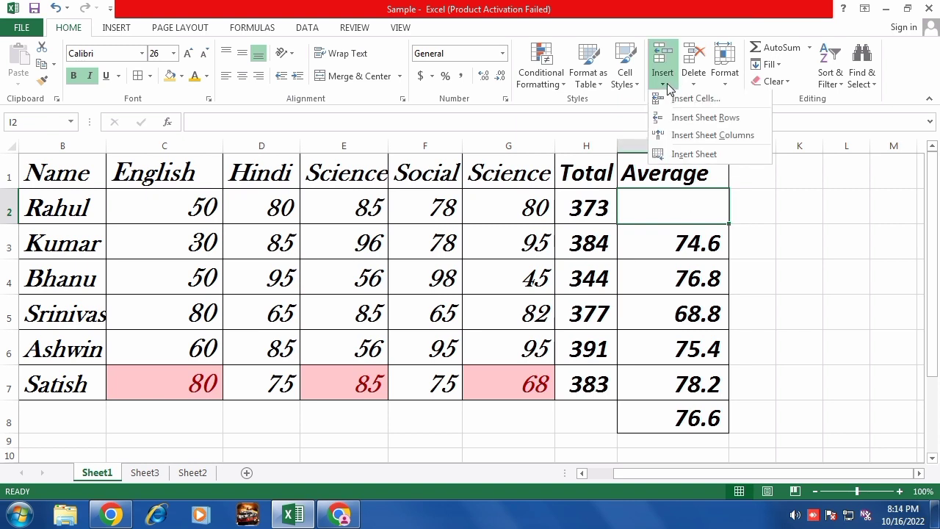
{"action": "left_click", "coordinate": [678, 121]}
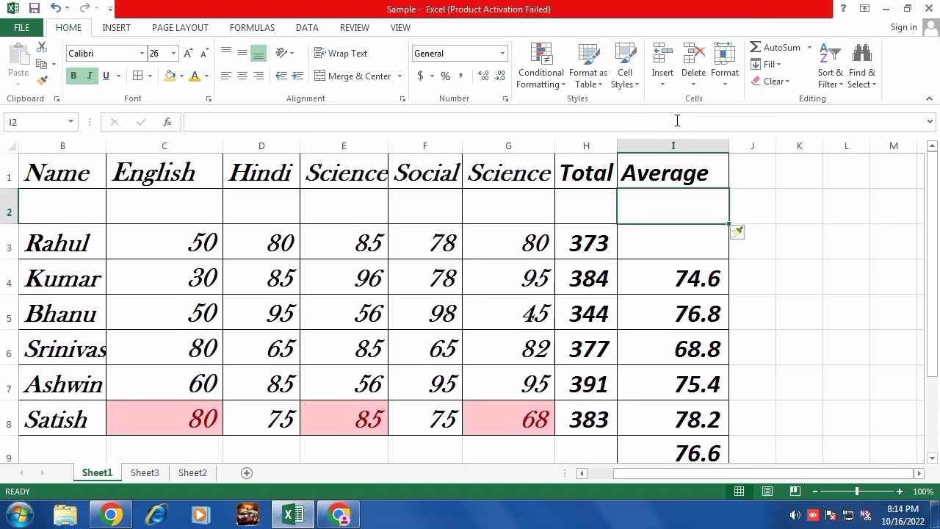
{"action": "key", "text": "ctrl+z"}
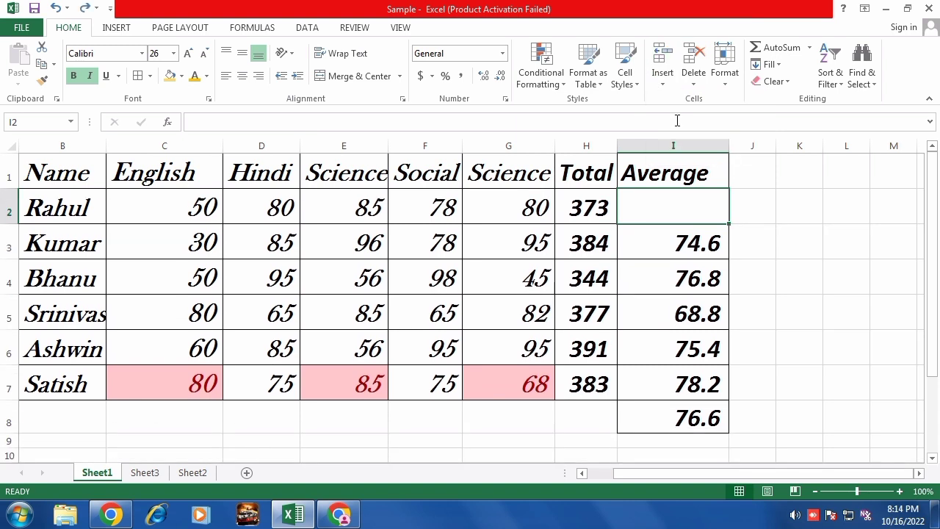
{"action": "key", "text": "ctrl+z"}
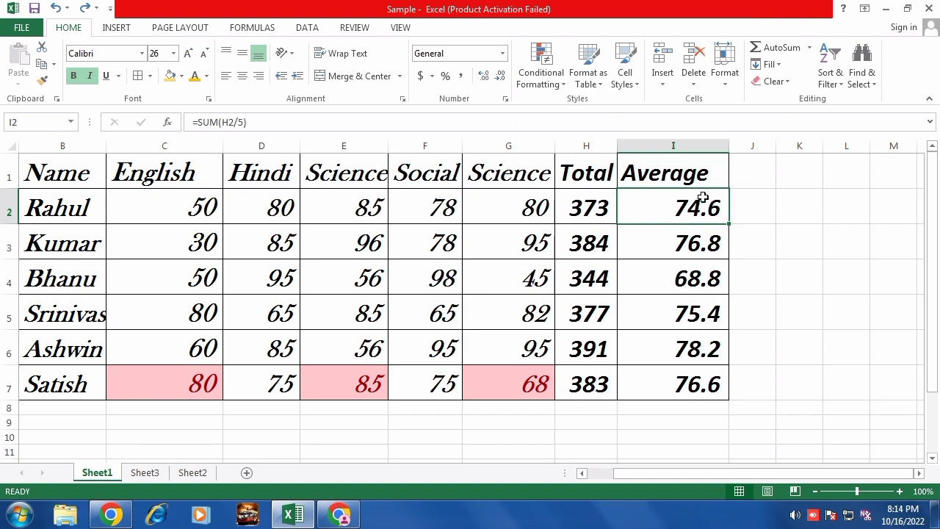
{"action": "left_click", "coordinate": [662, 79]}
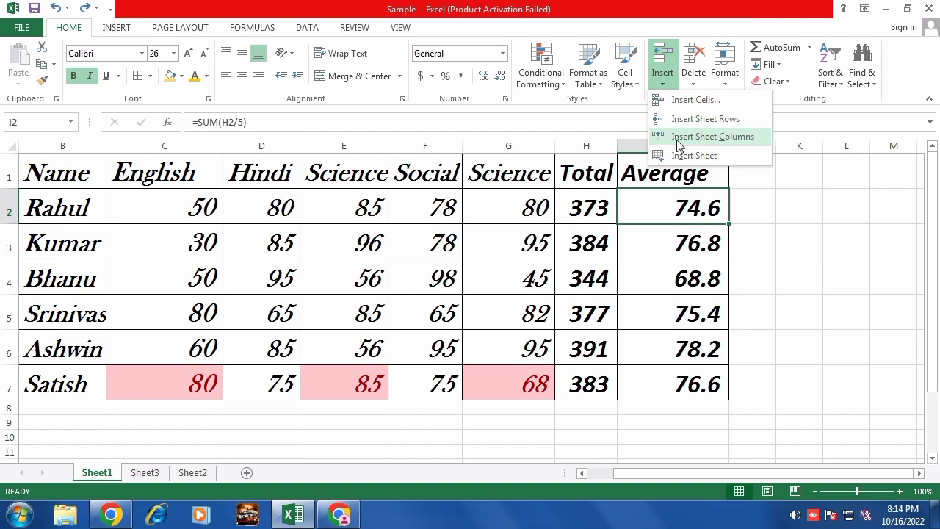
{"action": "left_click", "coordinate": [498, 218]}
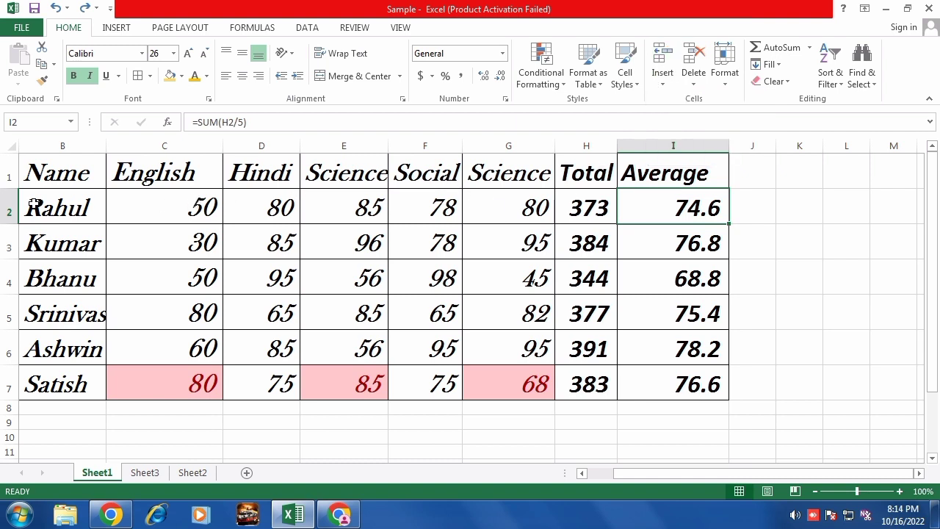
{"action": "left_click", "coordinate": [10, 207]}
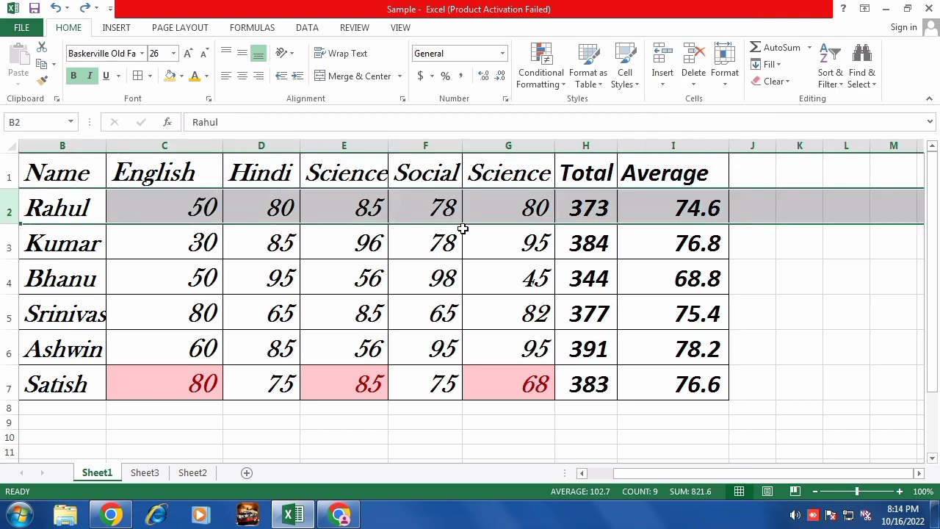
{"action": "left_click", "coordinate": [584, 212]}
Step: Insert a blank sheet row at row 2, directly below the headings, and select that row
{"action": "left_click", "coordinate": [671, 212]}
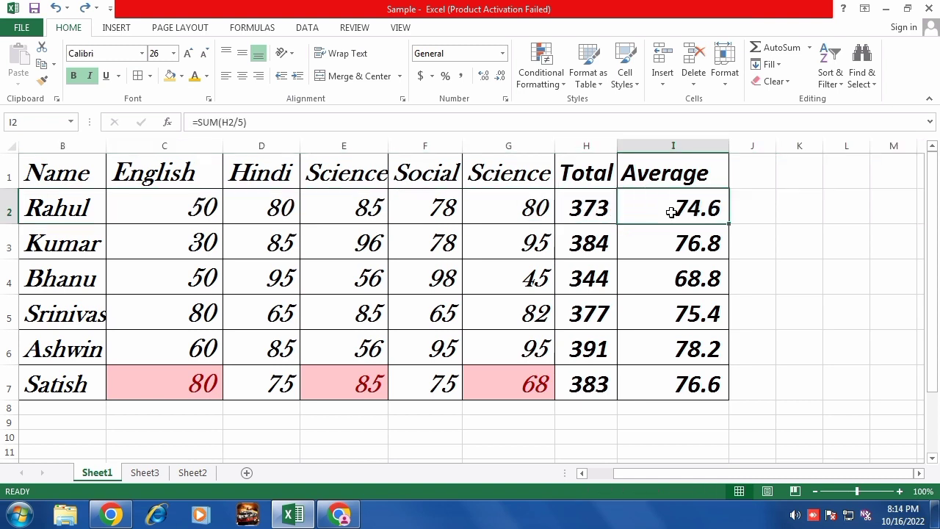
{"action": "left_click", "coordinate": [664, 85]}
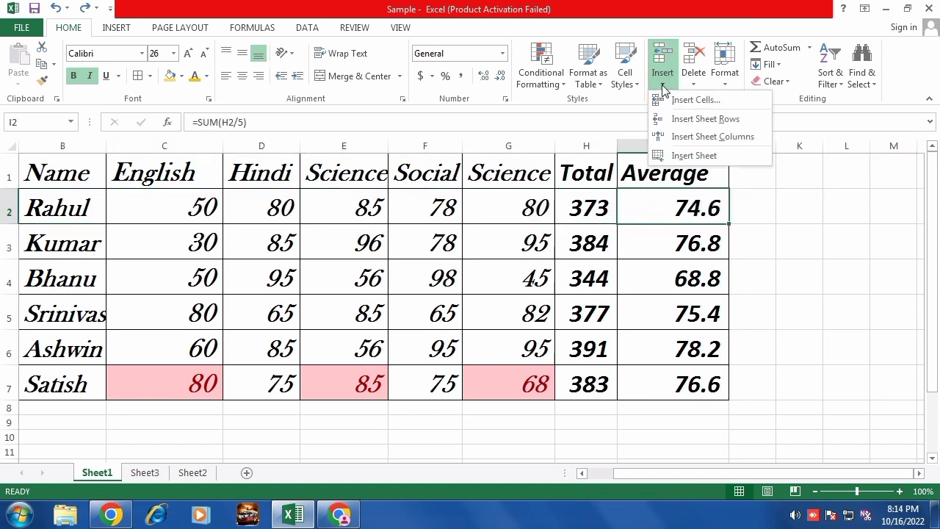
{"action": "left_click", "coordinate": [696, 120]}
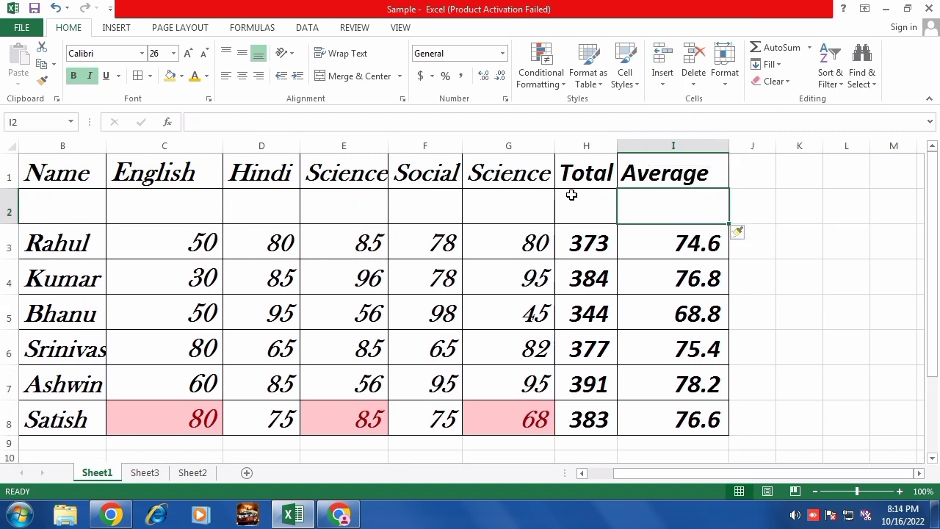
{"action": "left_click", "coordinate": [12, 211]}
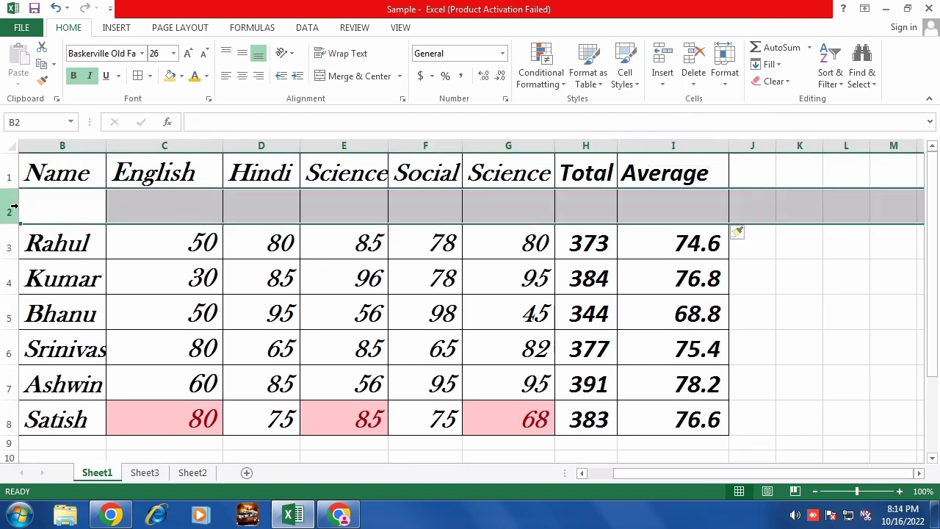
Step: Insert a blank sheet column at column E, between Hindi and the first Science column, and select it
{"action": "left_click", "coordinate": [335, 145]}
{"action": "left_click", "coordinate": [338, 200]}
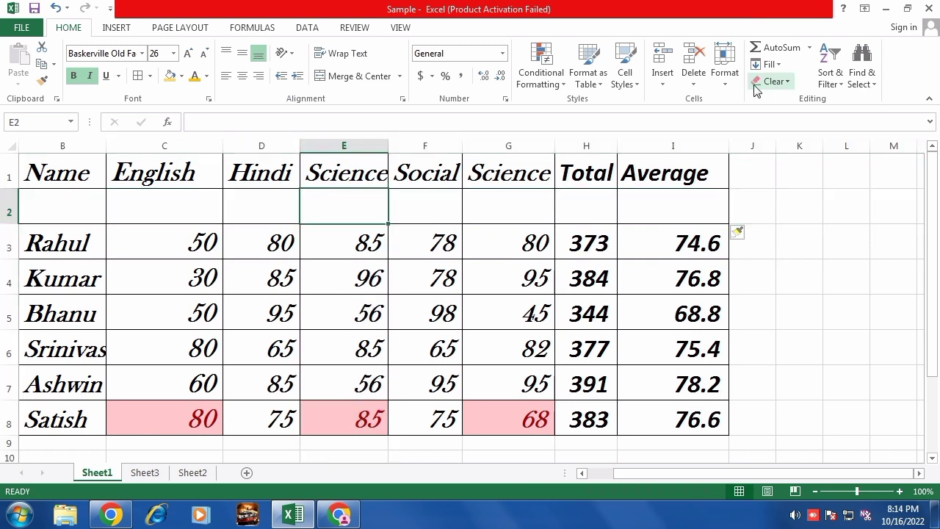
{"action": "left_click", "coordinate": [662, 77]}
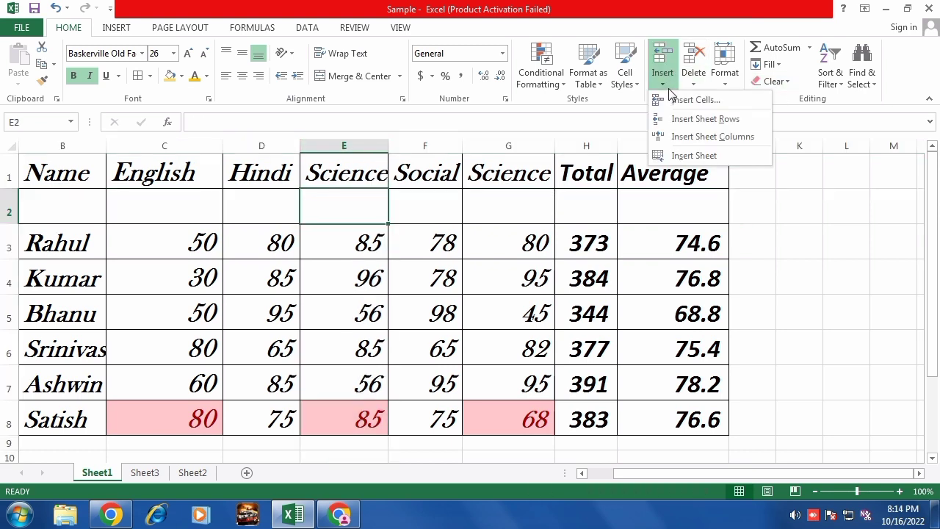
{"action": "left_click", "coordinate": [709, 137]}
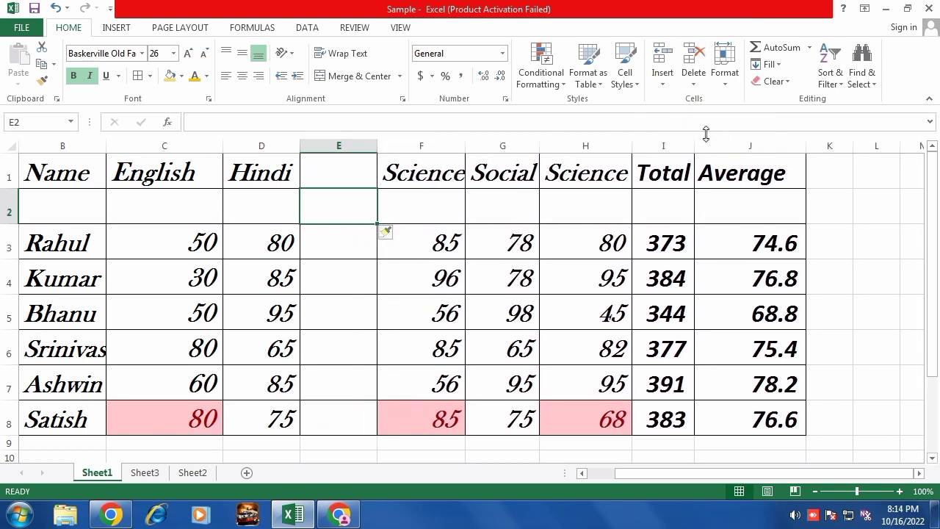
{"action": "left_click", "coordinate": [354, 147]}
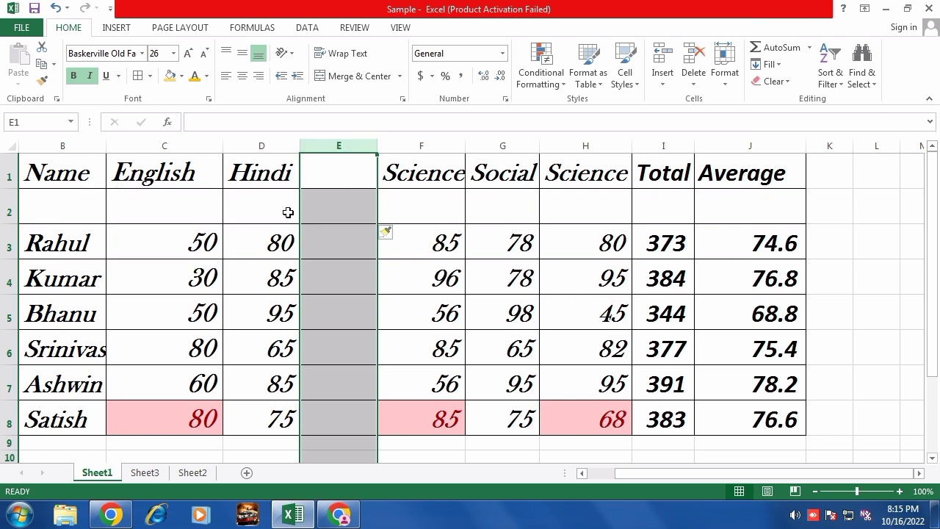
{"action": "left_click", "coordinate": [695, 83]}
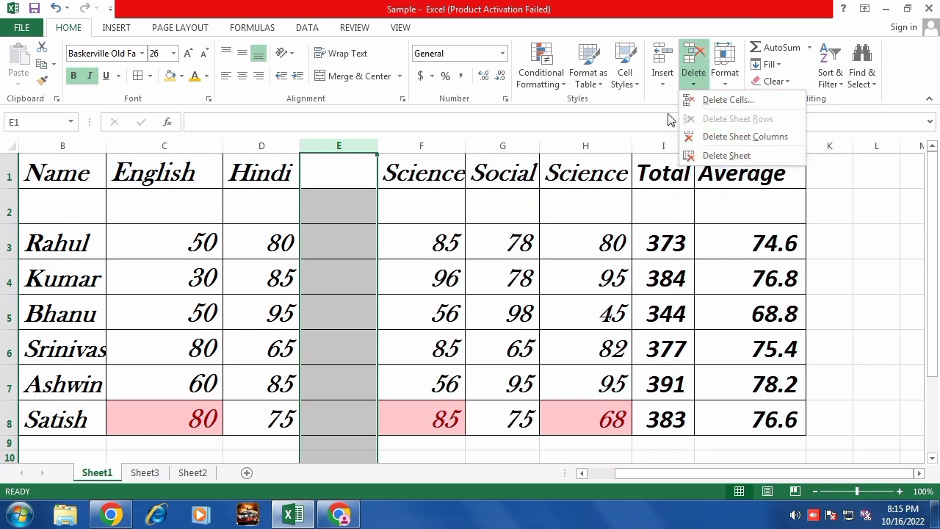
{"action": "left_click", "coordinate": [666, 82]}
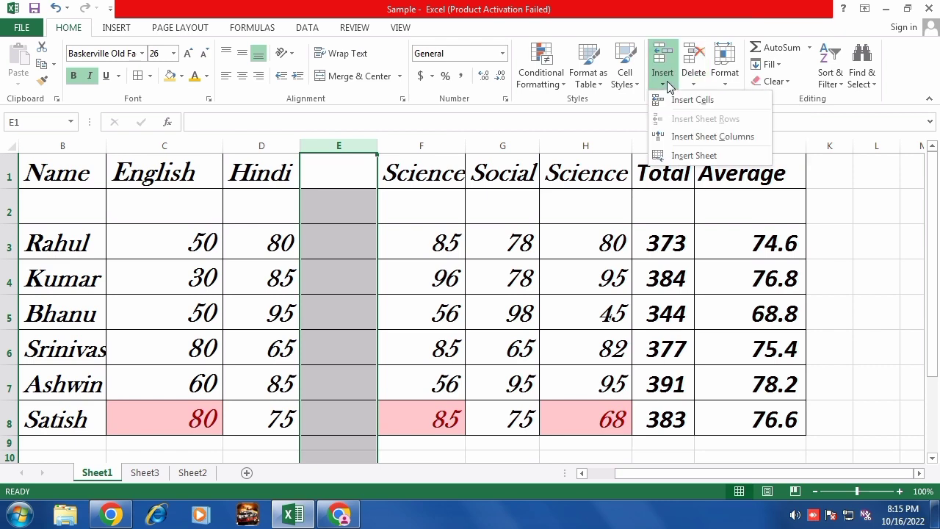
Step: Insert three blank worksheets into the workbook, starting in front of Sheet1
{"action": "left_click", "coordinate": [691, 157]}
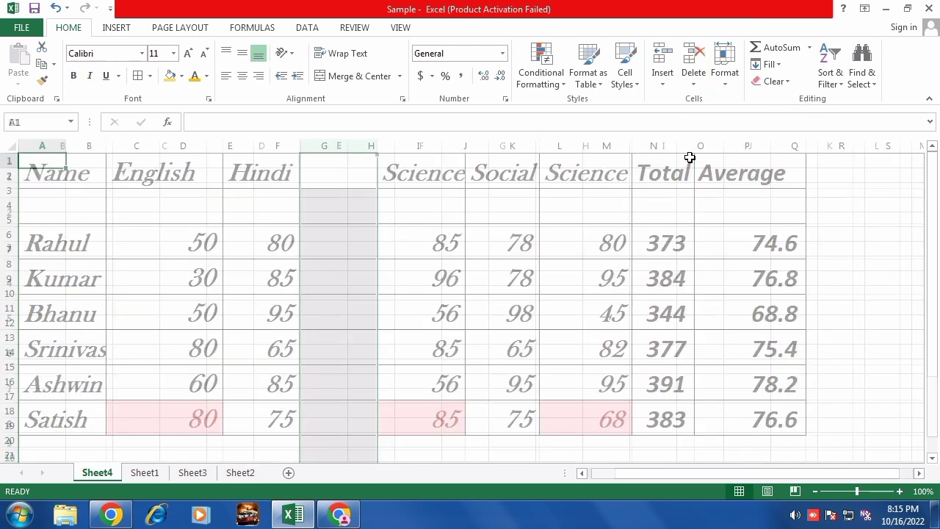
{"action": "left_click", "coordinate": [294, 474]}
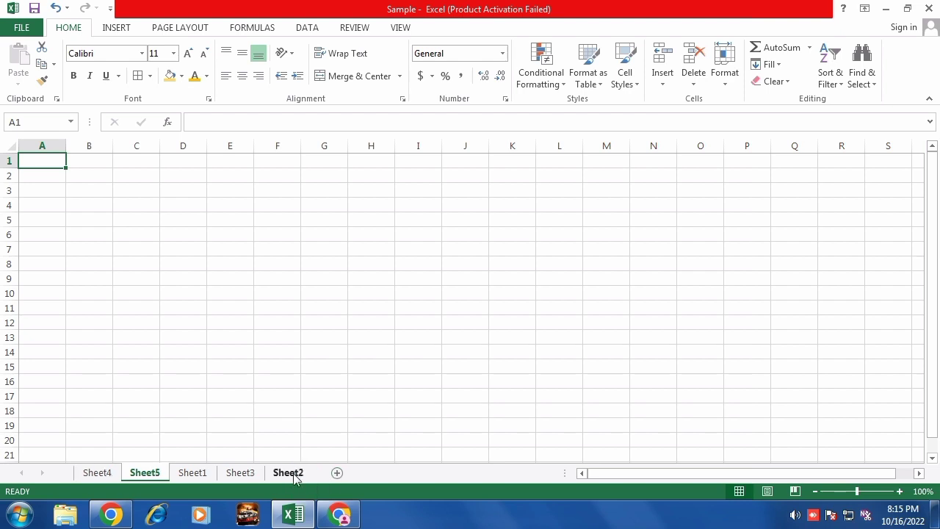
{"action": "left_click", "coordinate": [665, 84]}
{"action": "key", "text": "shift+F11"}
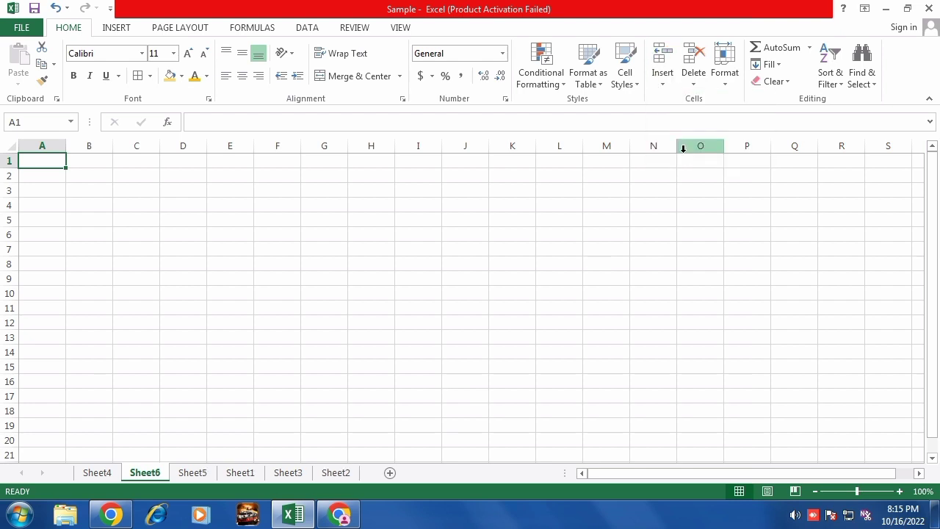
Step: View Sheet2, Sheet4 and Sheet6, and return to the marks table on Sheet1
{"action": "left_click", "coordinate": [338, 476]}
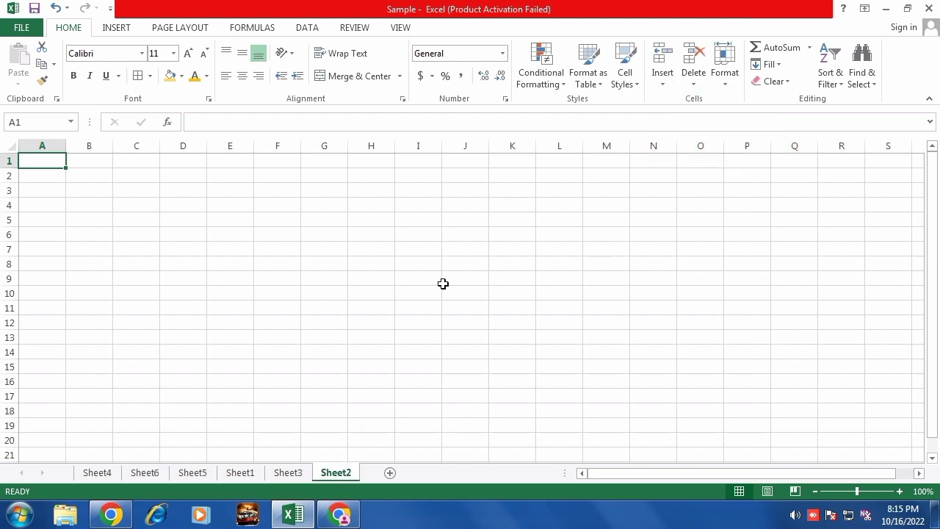
{"action": "left_click", "coordinate": [97, 474]}
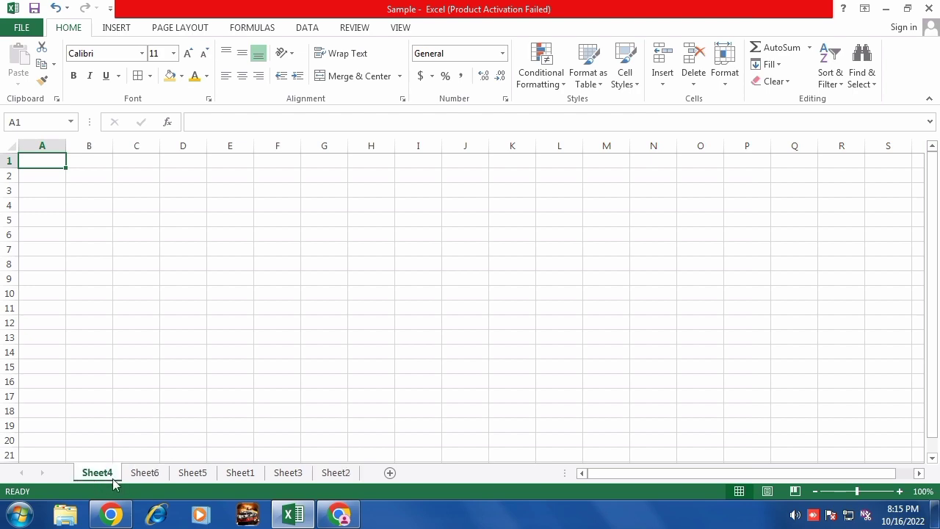
{"action": "left_click", "coordinate": [147, 475]}
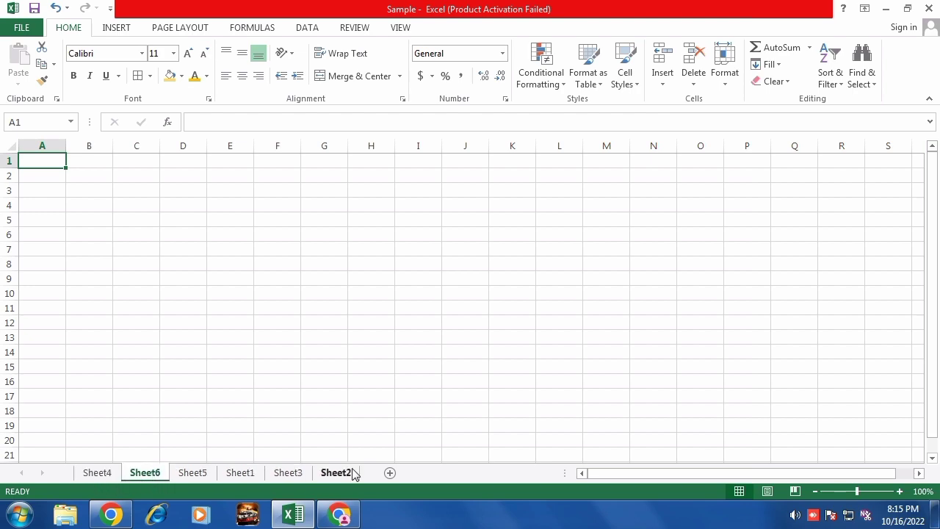
{"action": "left_click", "coordinate": [257, 474]}
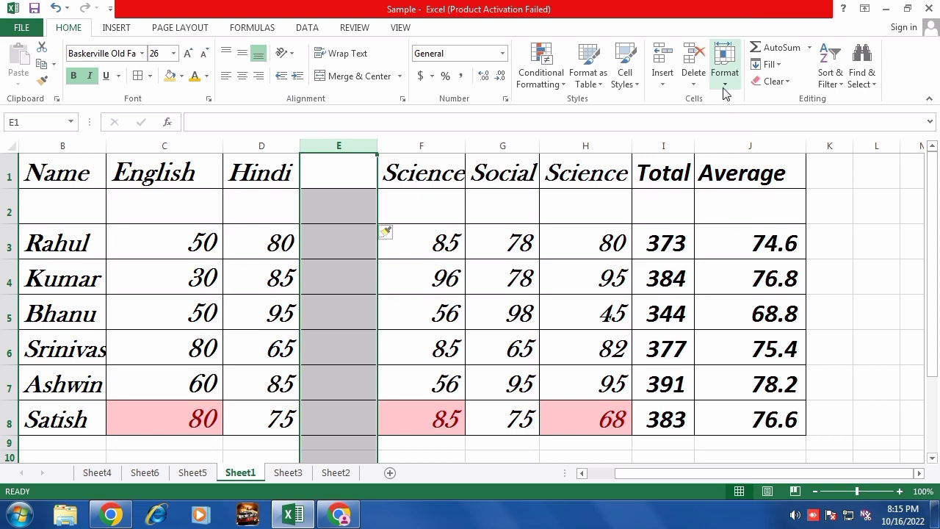
Step: Delete the blank column E between Hindi and the first Science column
{"action": "left_click", "coordinate": [725, 85]}
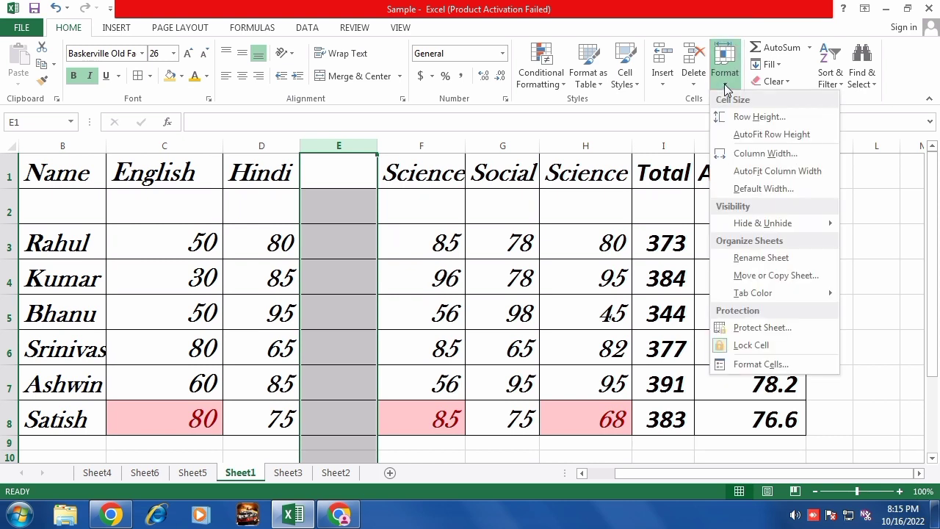
{"action": "left_click", "coordinate": [598, 216]}
{"action": "left_click", "coordinate": [327, 205]}
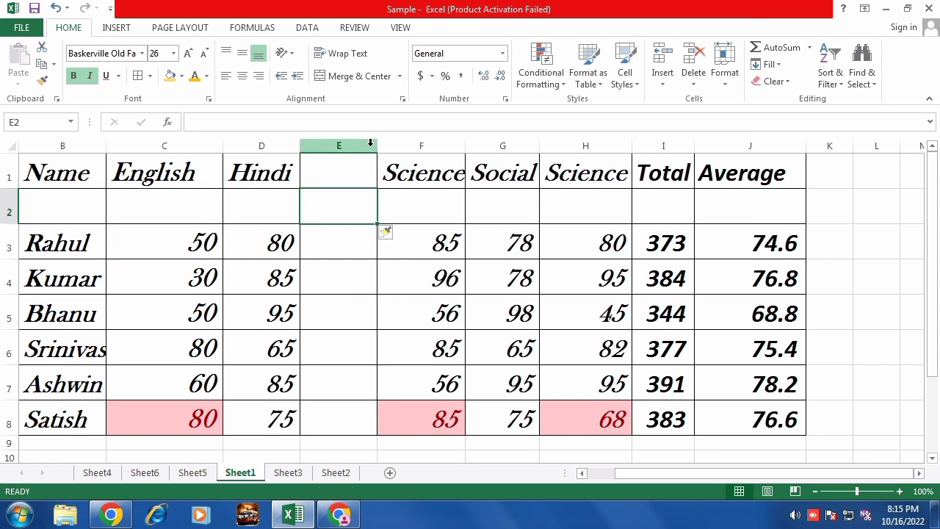
{"action": "left_click", "coordinate": [370, 143]}
{"action": "right_click", "coordinate": [371, 145]}
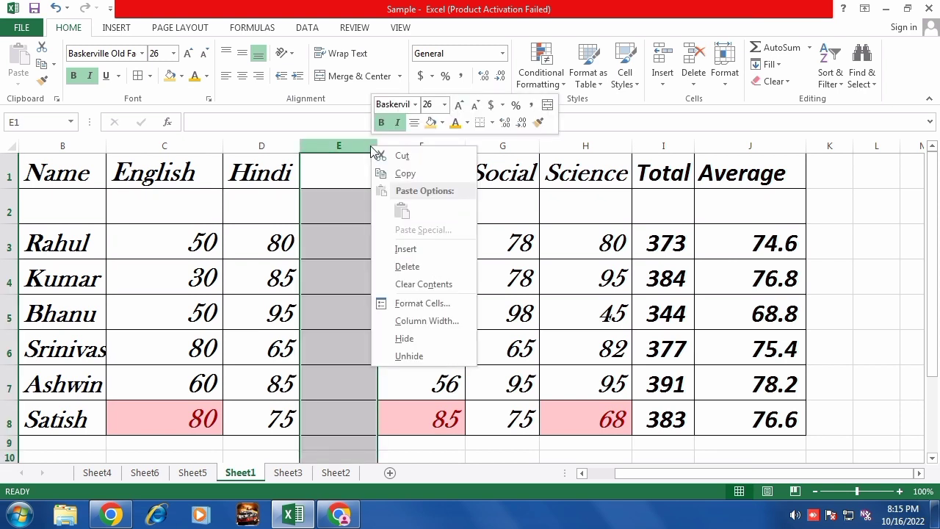
{"action": "left_click", "coordinate": [408, 266]}
Step: Delete the blank row 2 below the headings
{"action": "left_click", "coordinate": [10, 211]}
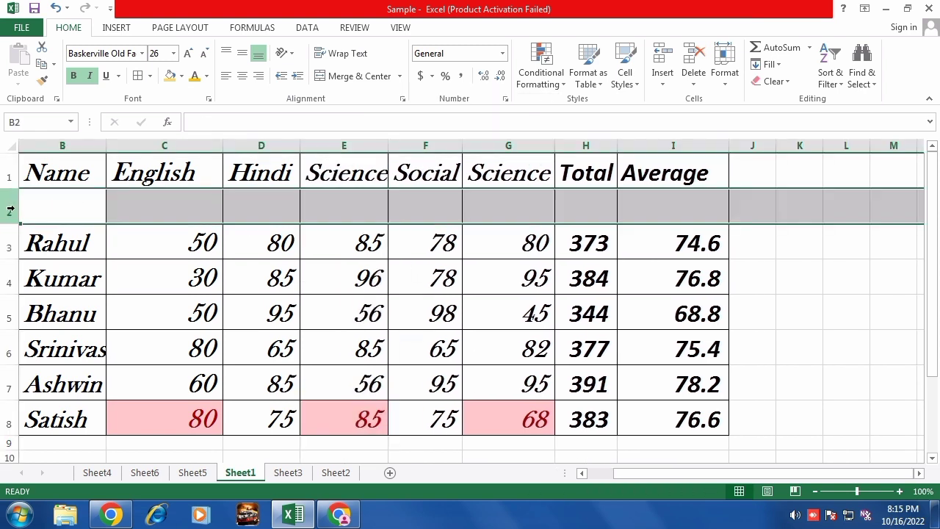
{"action": "right_click", "coordinate": [11, 210]}
{"action": "left_click", "coordinate": [47, 329]}
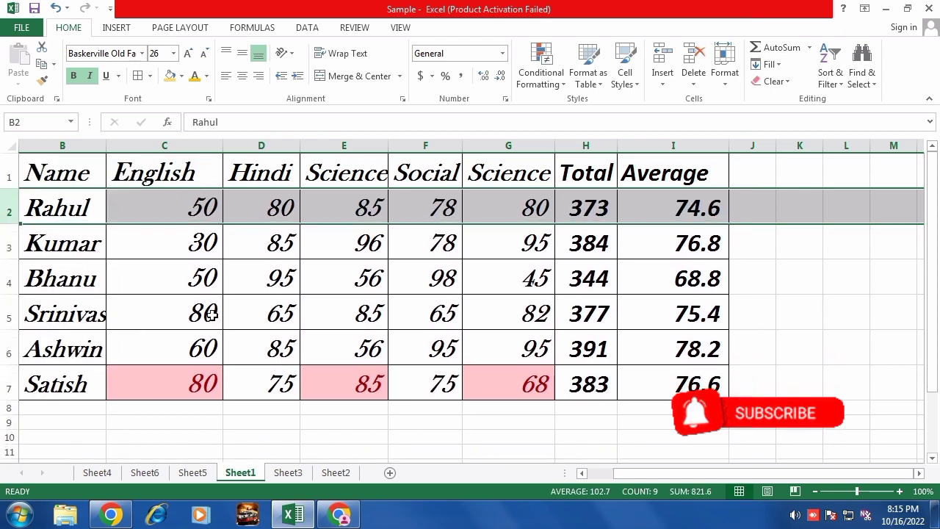
{"action": "left_click", "coordinate": [294, 268]}
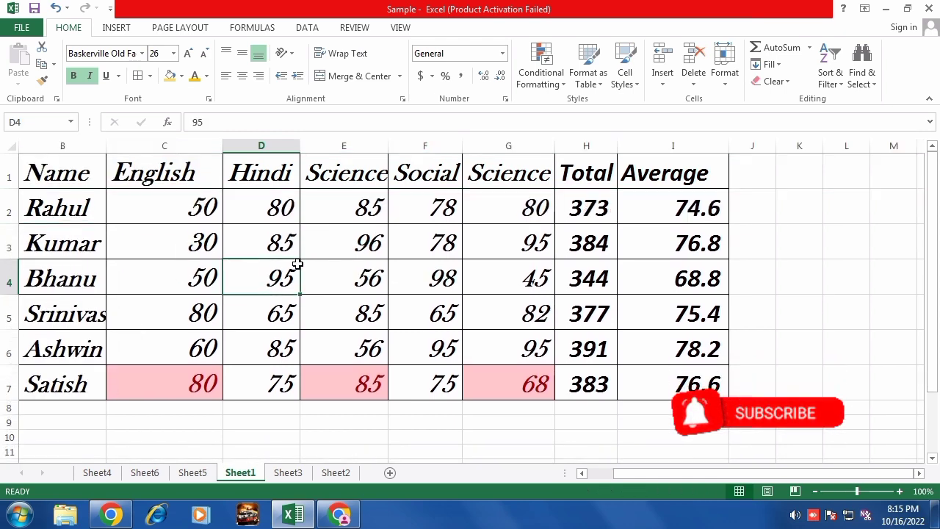
Step: Set the height of row 2, the first student's row, to 20
{"action": "left_click", "coordinate": [726, 84]}
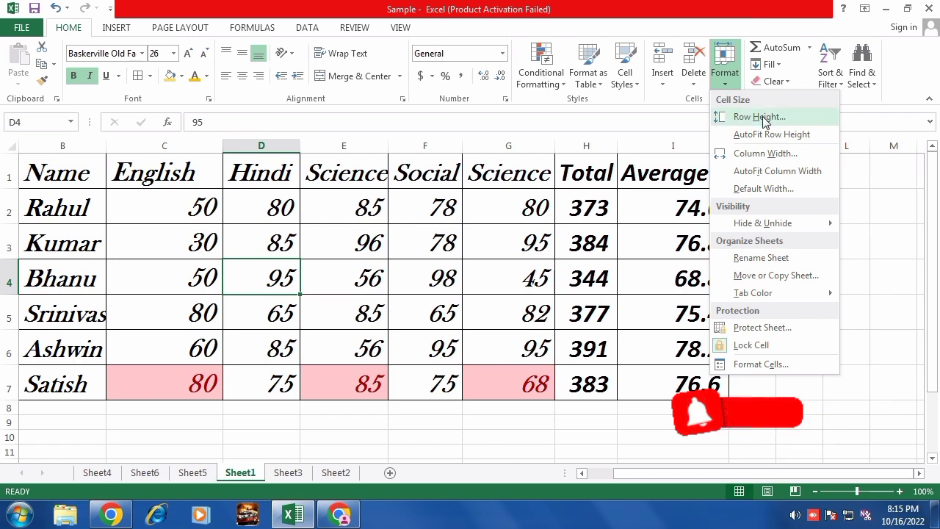
{"action": "left_click", "coordinate": [9, 205]}
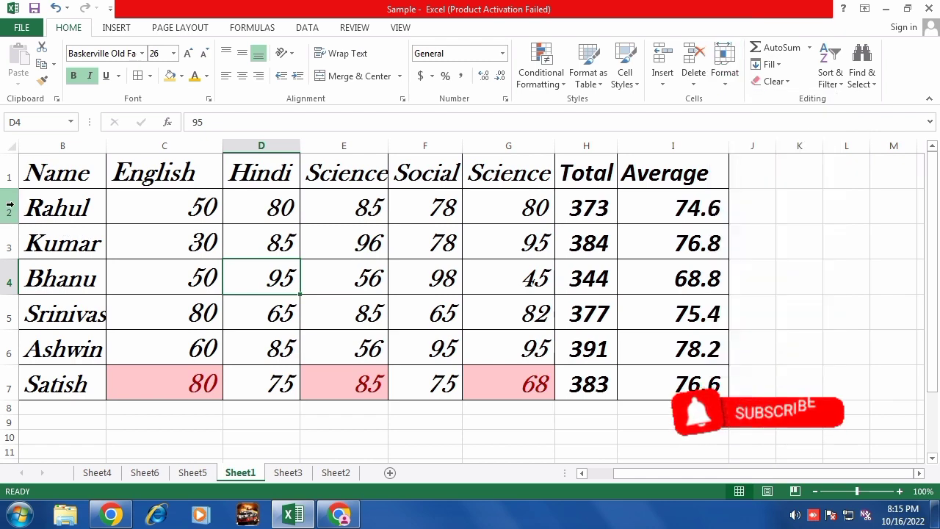
{"action": "left_click", "coordinate": [10, 205]}
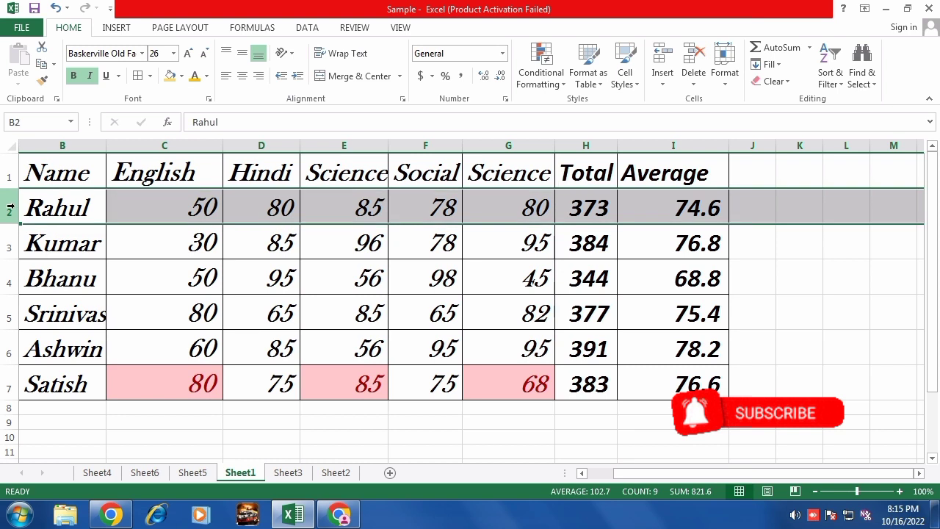
{"action": "left_click", "coordinate": [726, 79]}
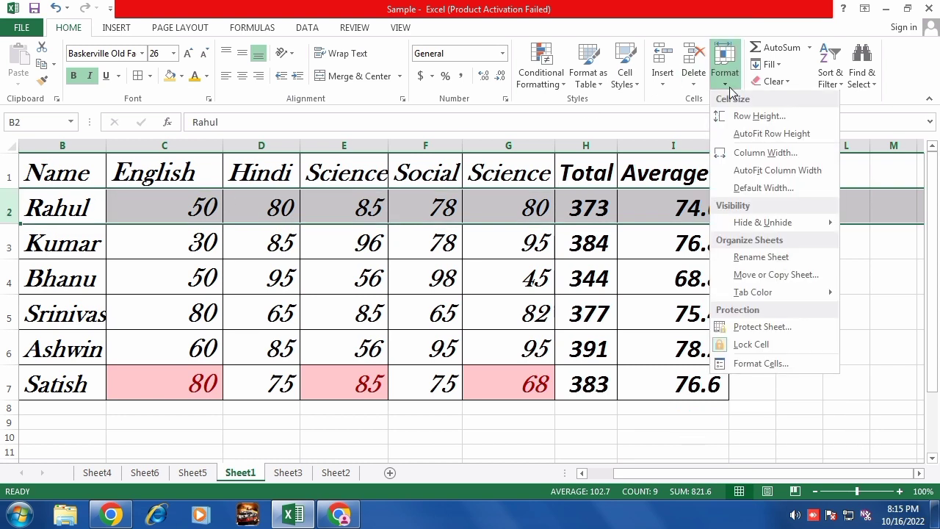
{"action": "left_click", "coordinate": [760, 117]}
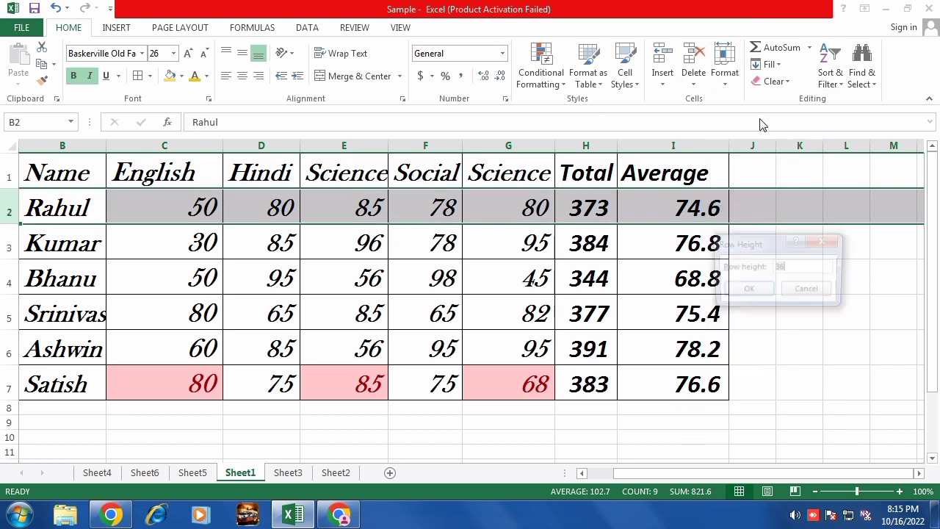
{"action": "left_click", "coordinate": [792, 268]}
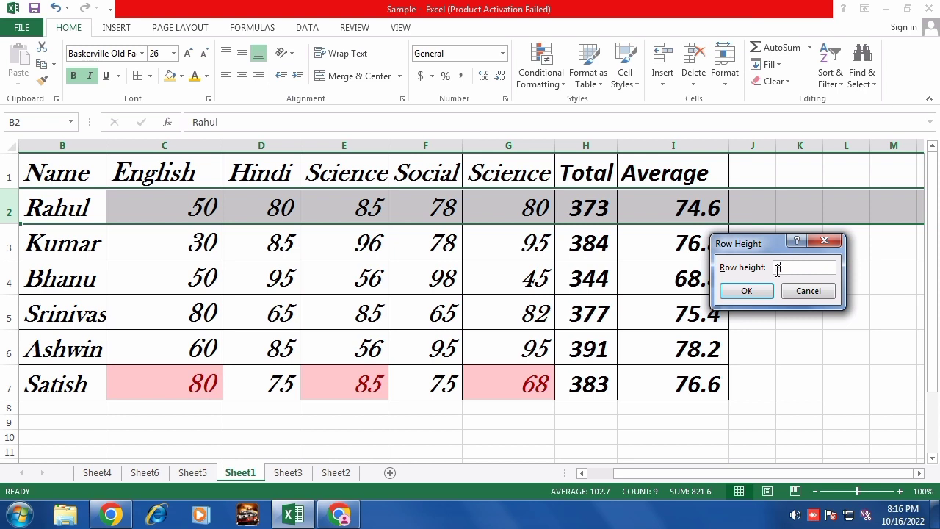
{"action": "type", "text": "20"}
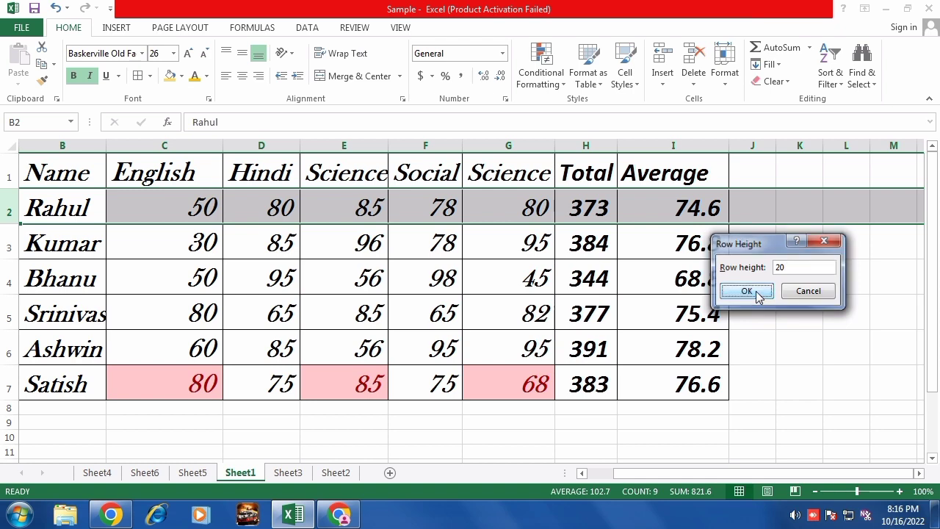
{"action": "left_click", "coordinate": [760, 293]}
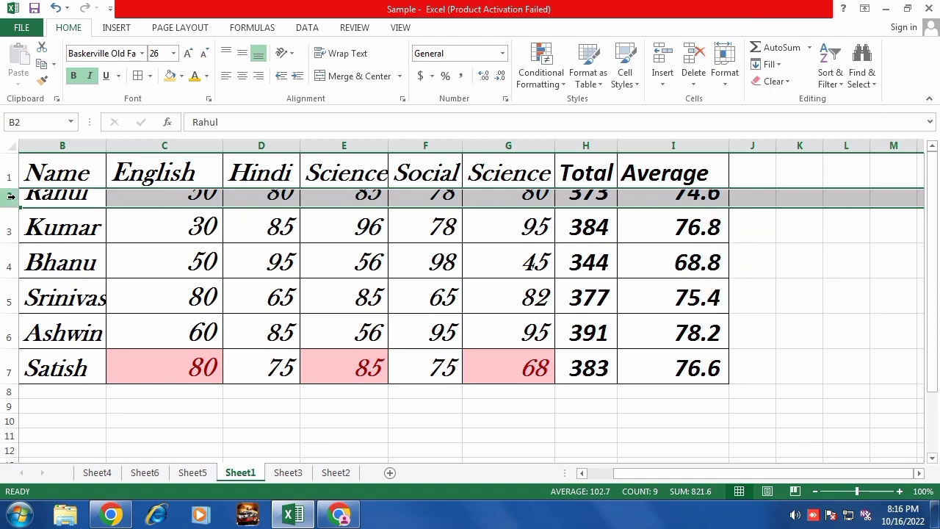
Step: Set the height of row 2 to 36
{"action": "left_click", "coordinate": [724, 81]}
{"action": "left_click", "coordinate": [749, 117]}
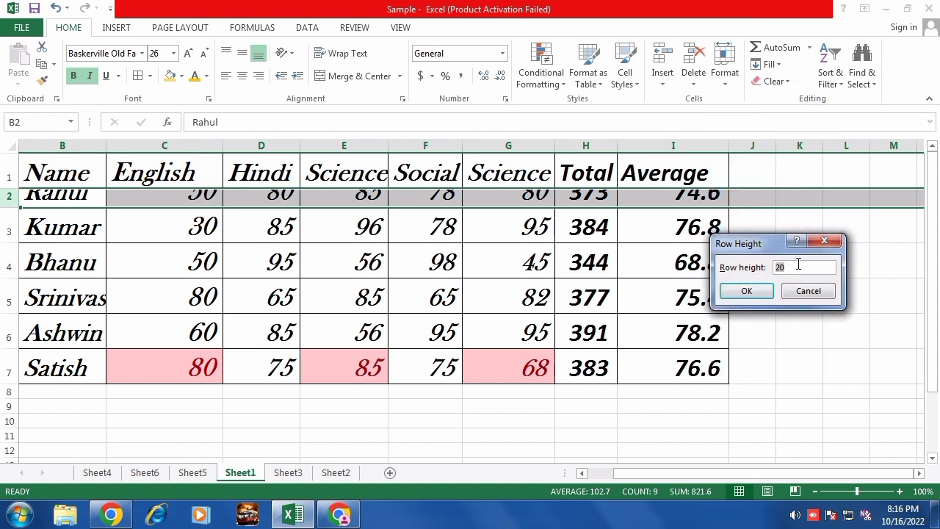
{"action": "type", "text": "36"}
{"action": "left_click", "coordinate": [745, 289]}
Step: AutoFit the height of row 3 from cell G3 in the second Science column
{"action": "left_click", "coordinate": [505, 238]}
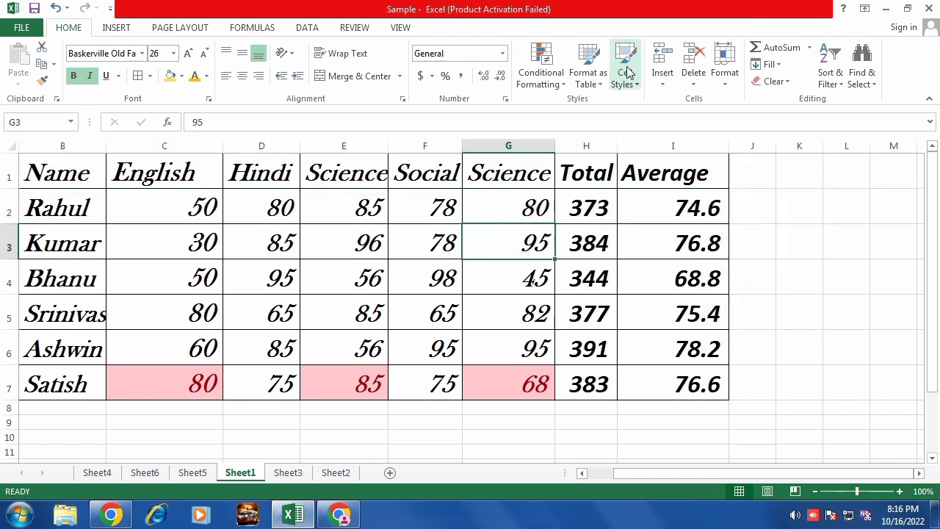
{"action": "left_click", "coordinate": [724, 74]}
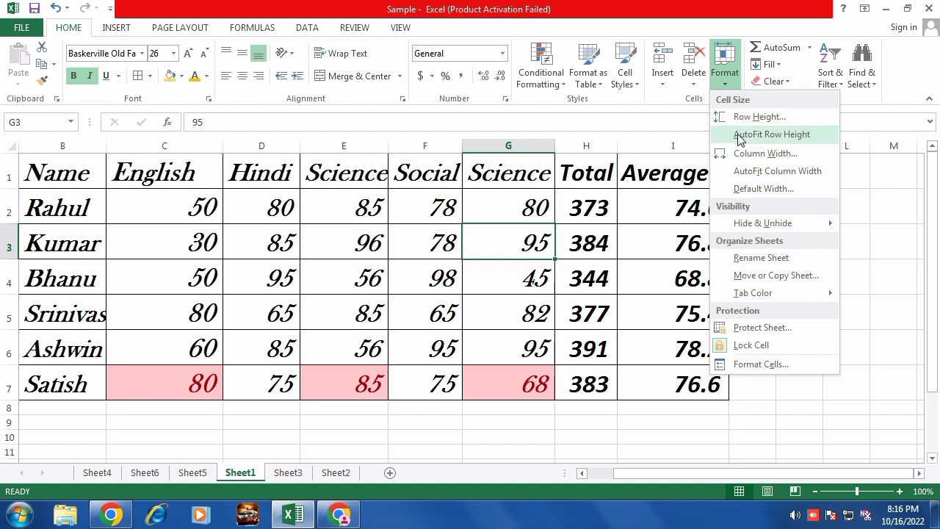
{"action": "left_click", "coordinate": [741, 137]}
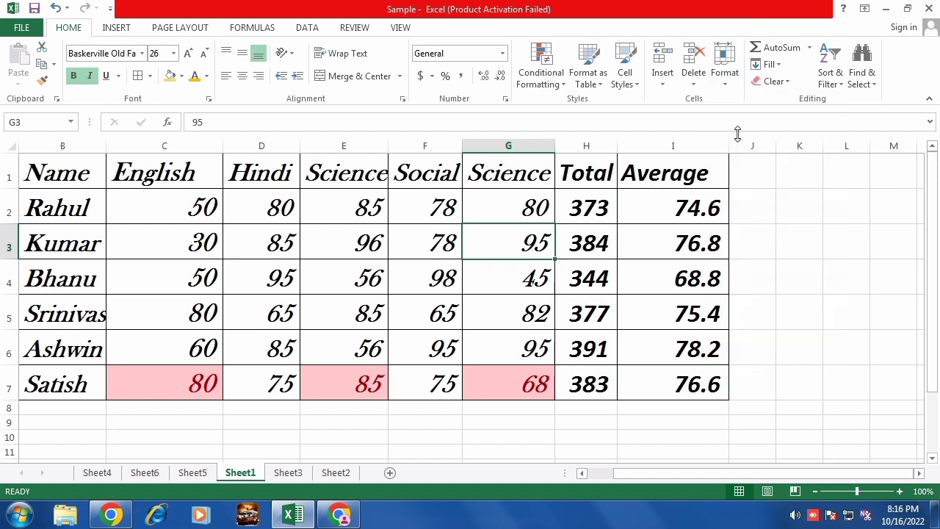
{"action": "left_click", "coordinate": [621, 243]}
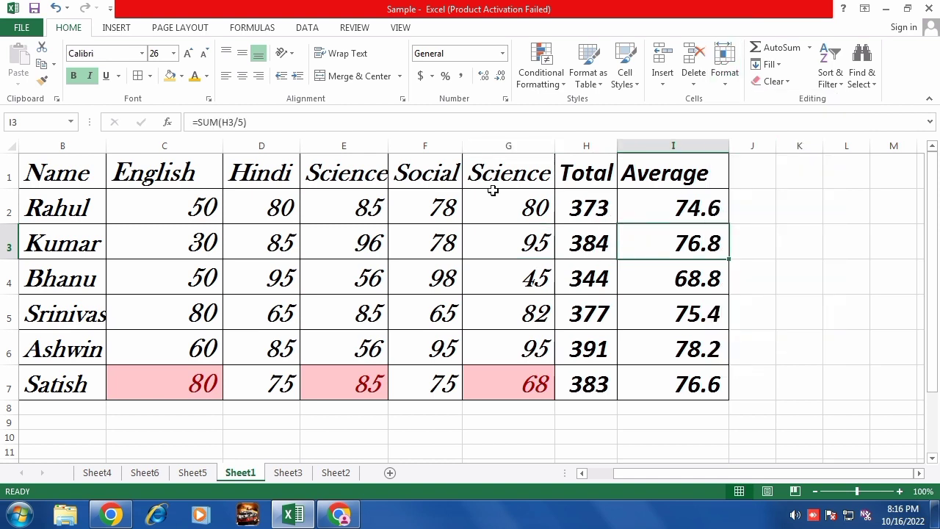
{"action": "left_click", "coordinate": [9, 211]}
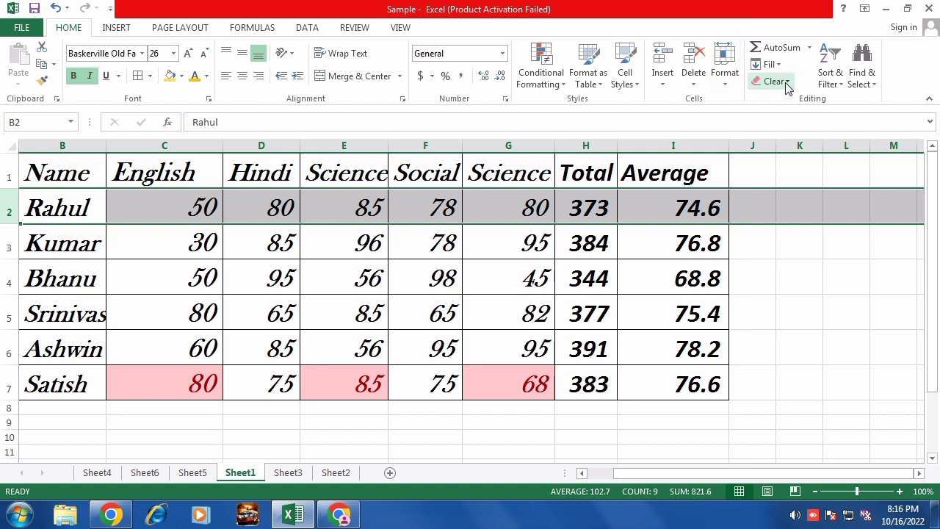
{"action": "left_click", "coordinate": [726, 84]}
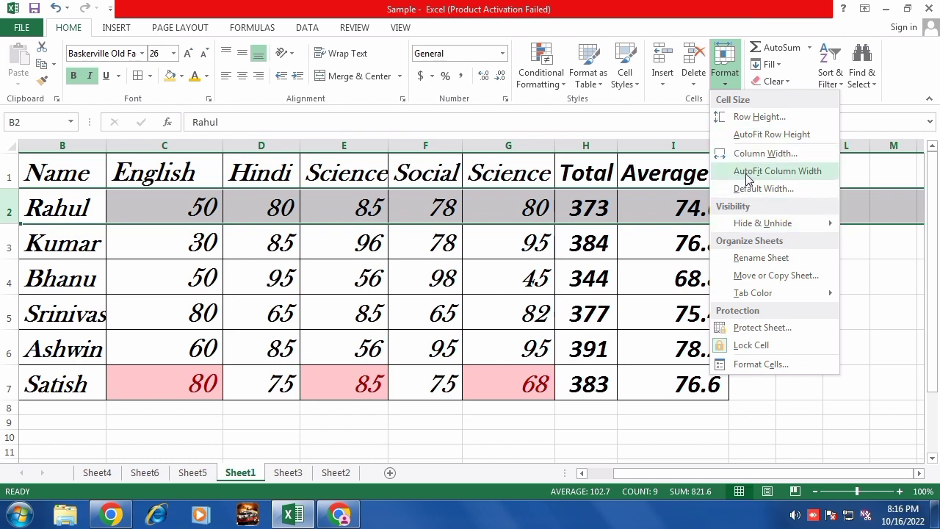
{"action": "left_click", "coordinate": [508, 216]}
Step: Set the width of column E, the first Science column, to 25
{"action": "left_click", "coordinate": [359, 146]}
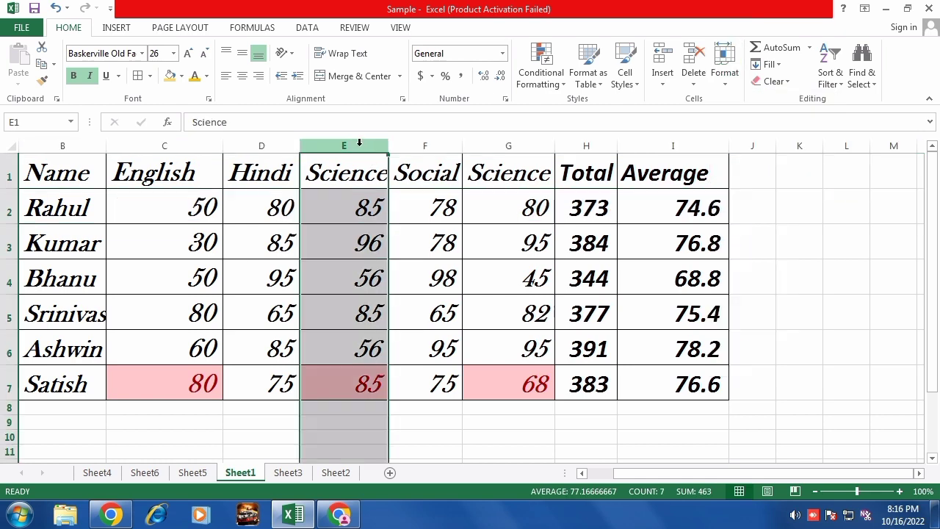
{"action": "left_click", "coordinate": [725, 84]}
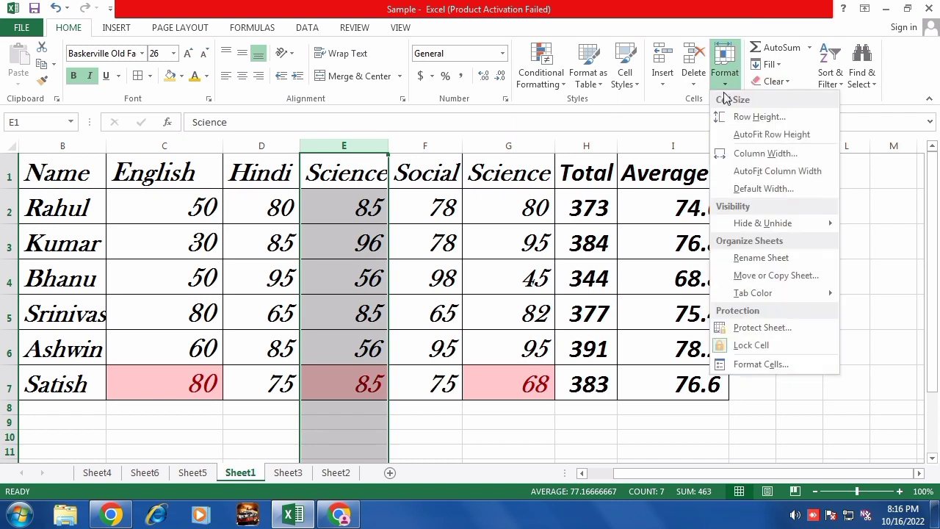
{"action": "left_click", "coordinate": [757, 157]}
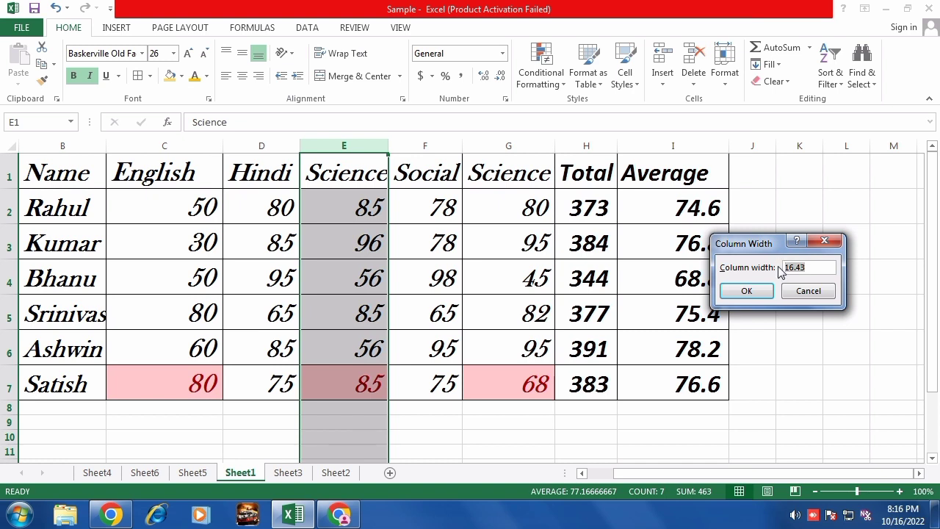
{"action": "type", "text": "25"}
{"action": "left_click", "coordinate": [754, 290]}
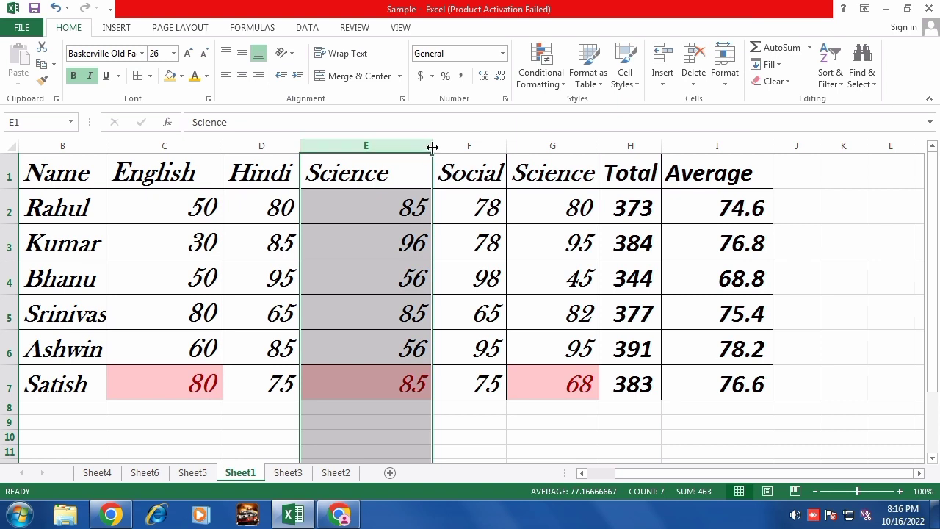
Step: Narrow column E by hand until it just fits its Science heading
{"action": "left_click_drag", "start_coordinate": [432, 147], "coordinate": [393, 147]}
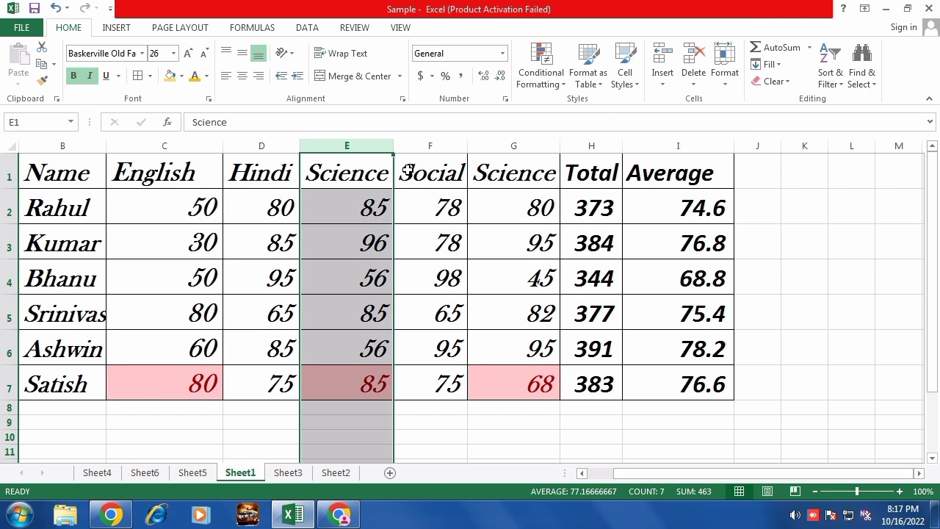
{"action": "left_click", "coordinate": [388, 220]}
Step: Hide column E, the first Science column, and undo the hiding
{"action": "left_click", "coordinate": [370, 179]}
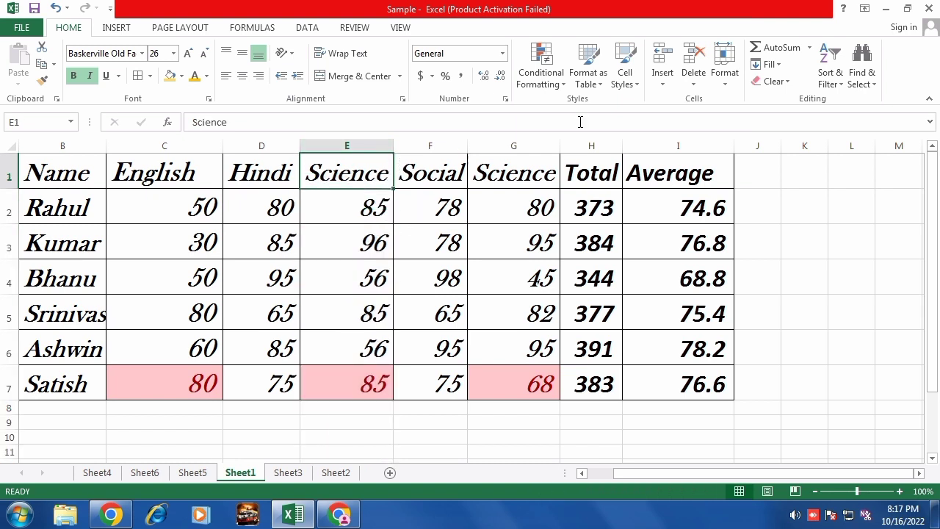
{"action": "left_click", "coordinate": [725, 79]}
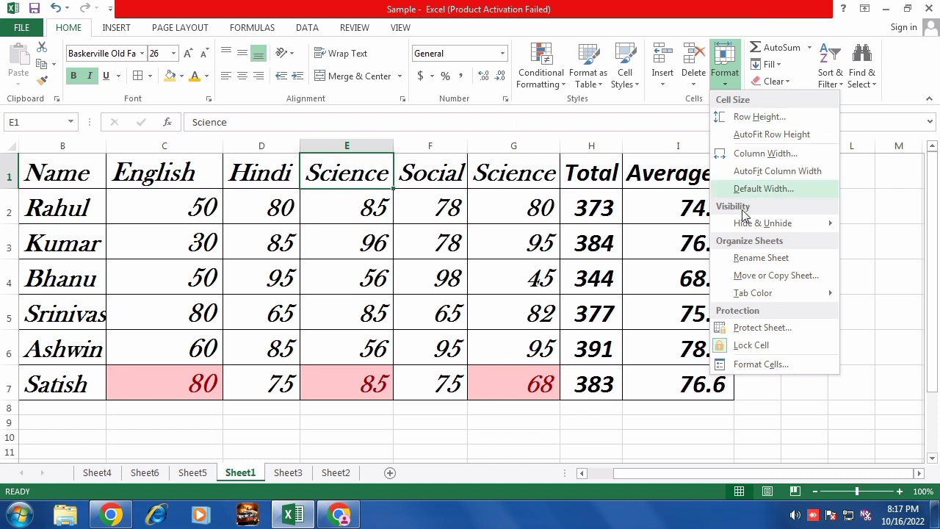
{"action": "mouse_move", "coordinate": [758, 226]}
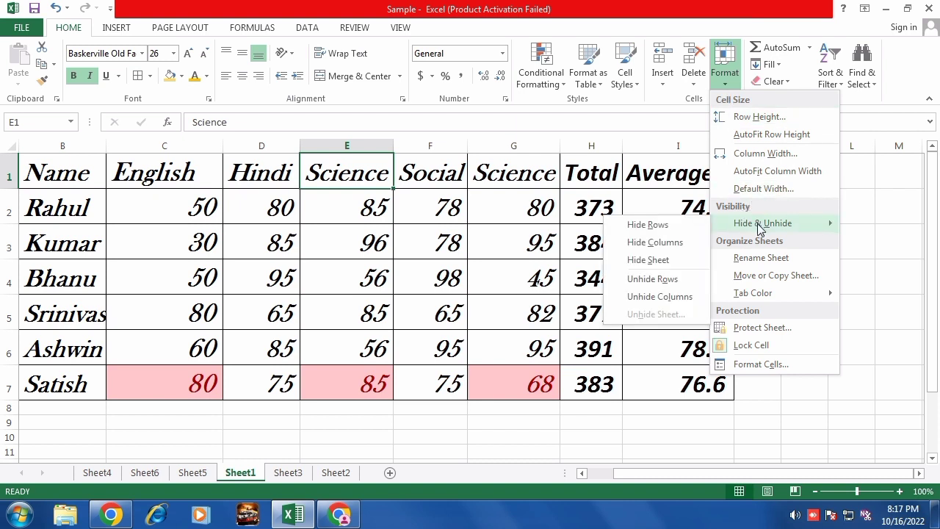
{"action": "left_click", "coordinate": [476, 222]}
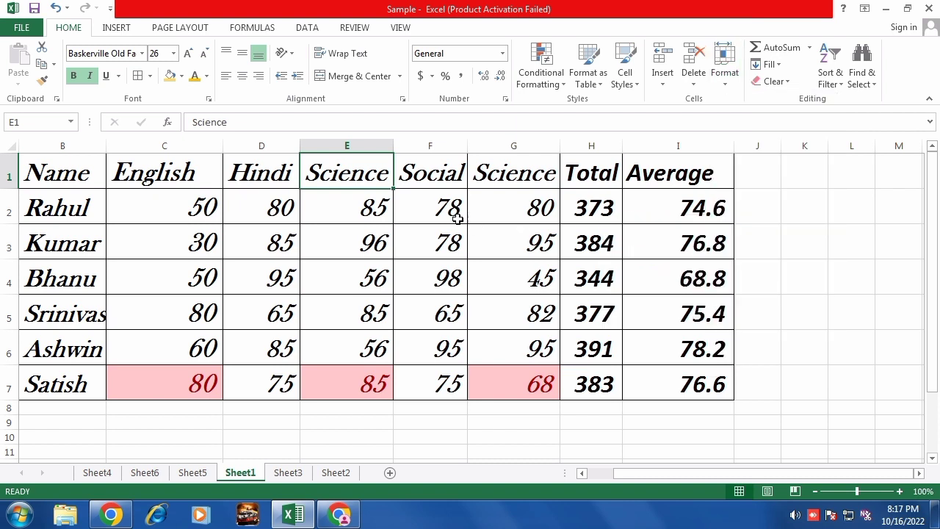
{"action": "left_click", "coordinate": [374, 144]}
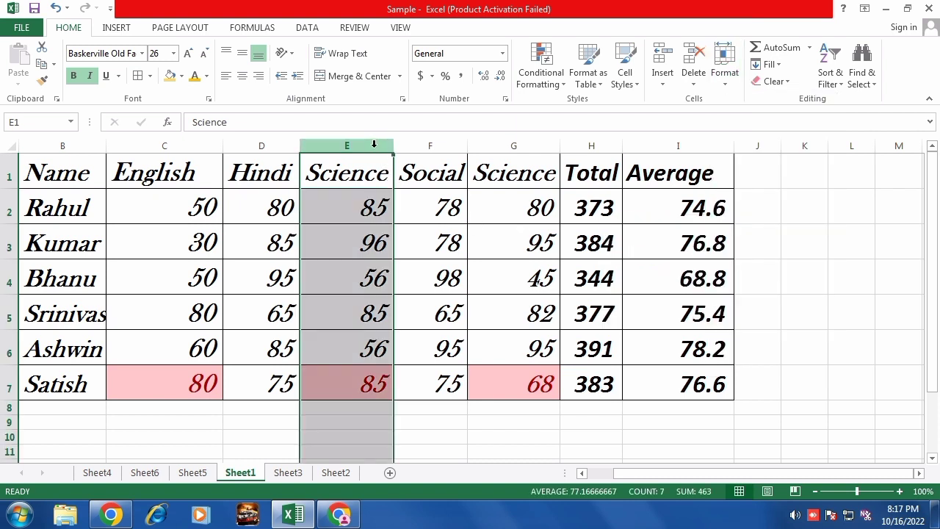
{"action": "left_click", "coordinate": [727, 83]}
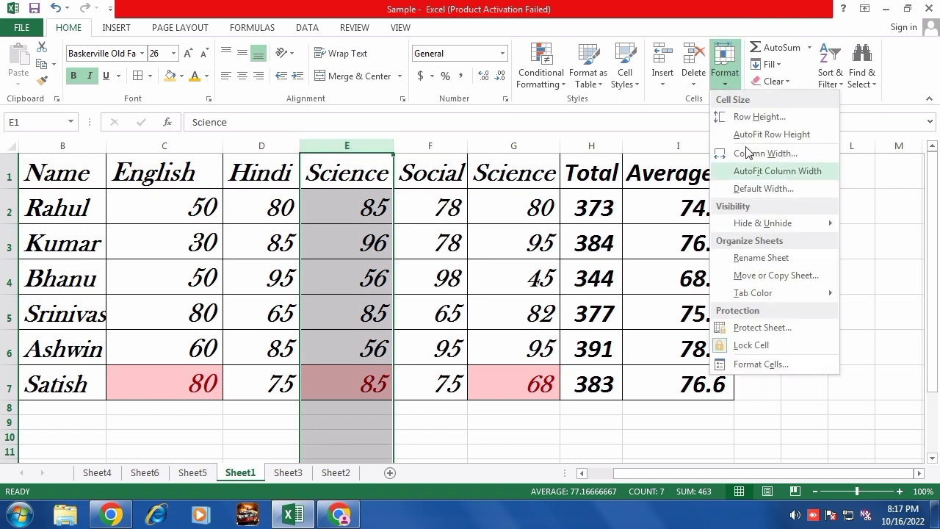
{"action": "mouse_move", "coordinate": [775, 232]}
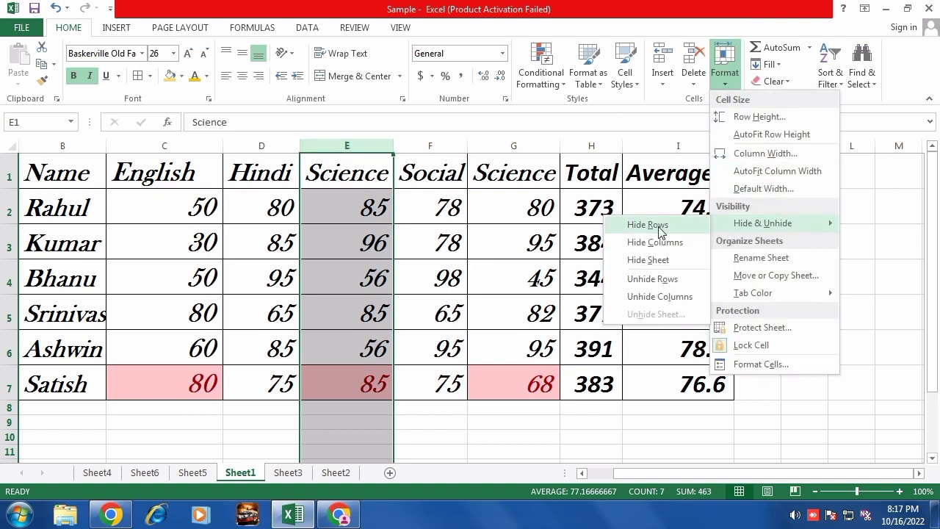
{"action": "left_click", "coordinate": [660, 247]}
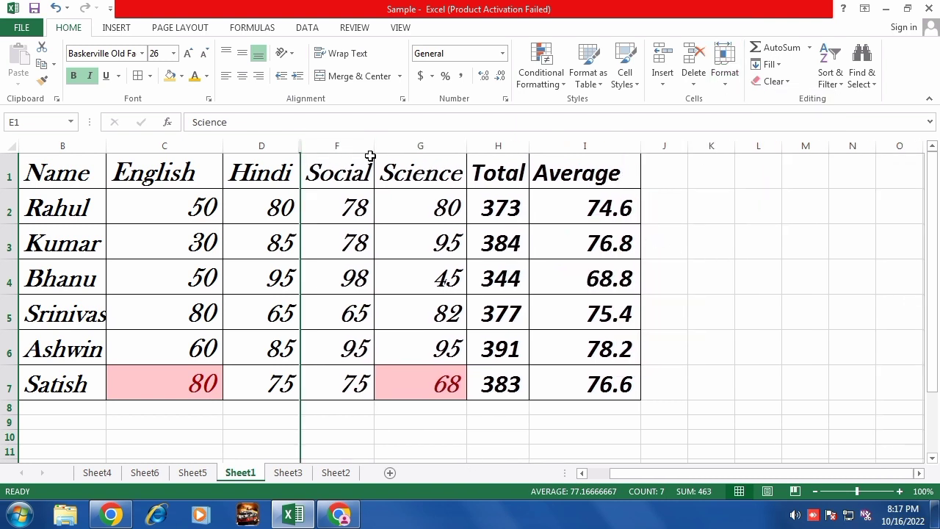
{"action": "key", "text": "ctrl+z"}
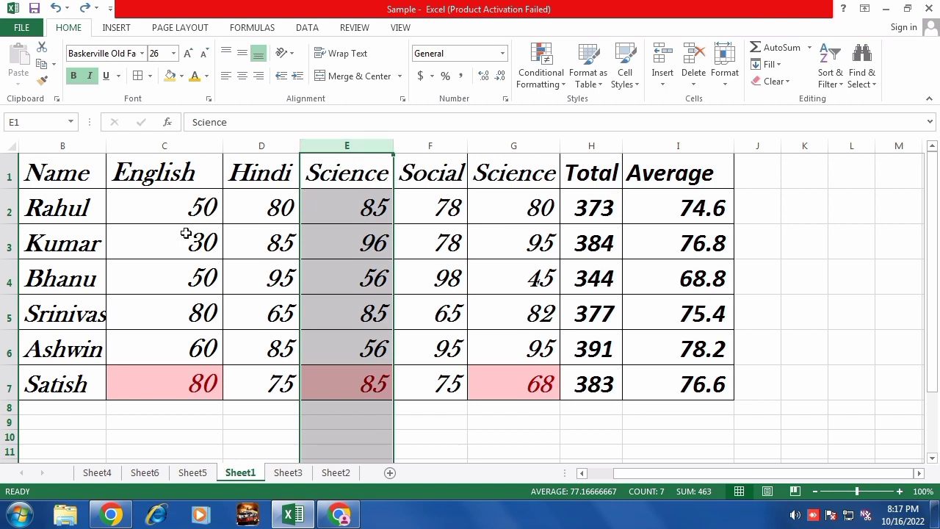
Step: Hide row 3 of the marks table and undo the hiding
{"action": "left_click", "coordinate": [10, 236]}
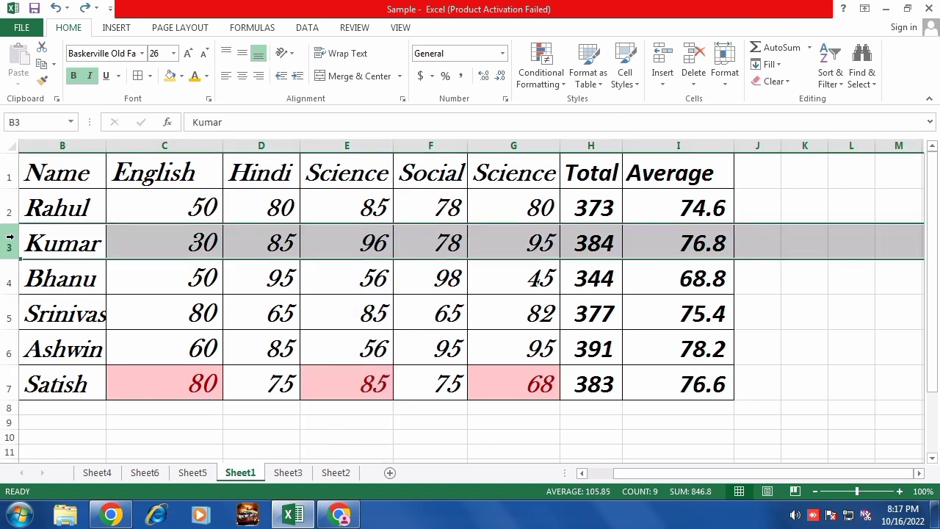
{"action": "left_click", "coordinate": [725, 82]}
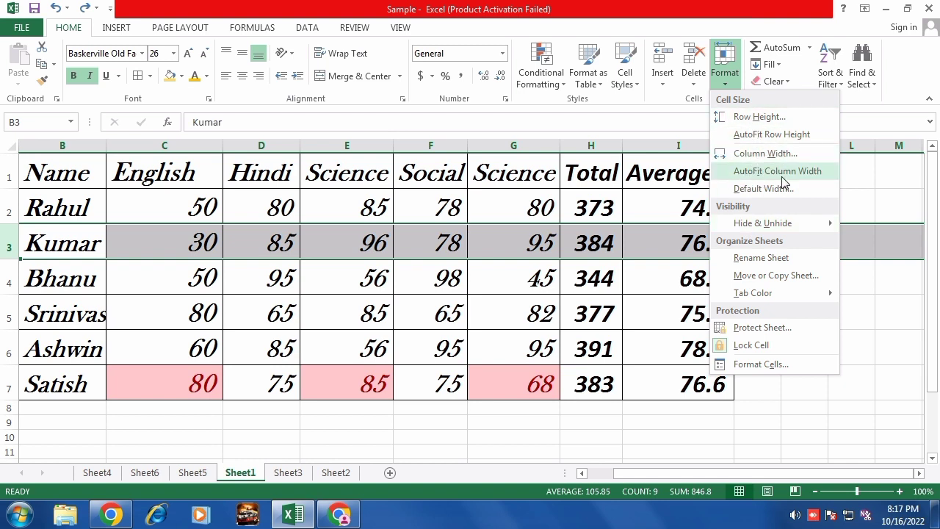
{"action": "mouse_move", "coordinate": [756, 223]}
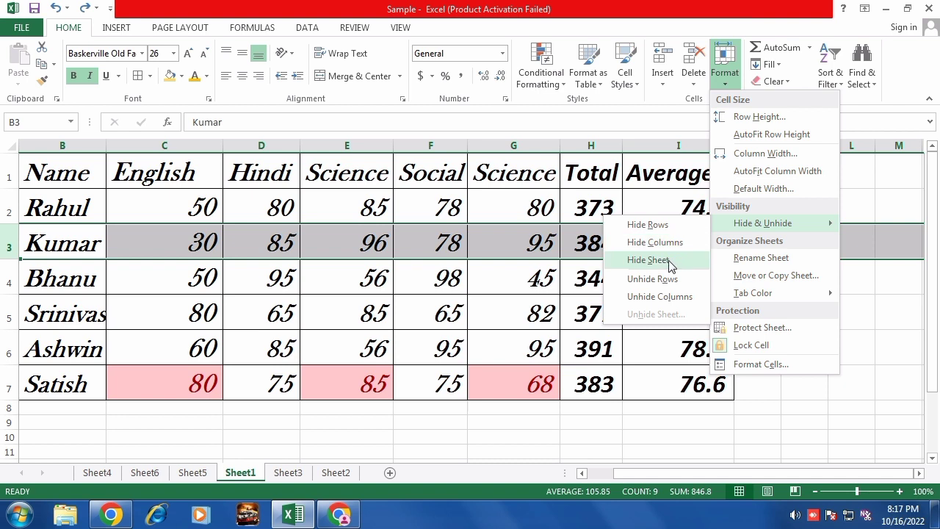
{"action": "left_click", "coordinate": [646, 225]}
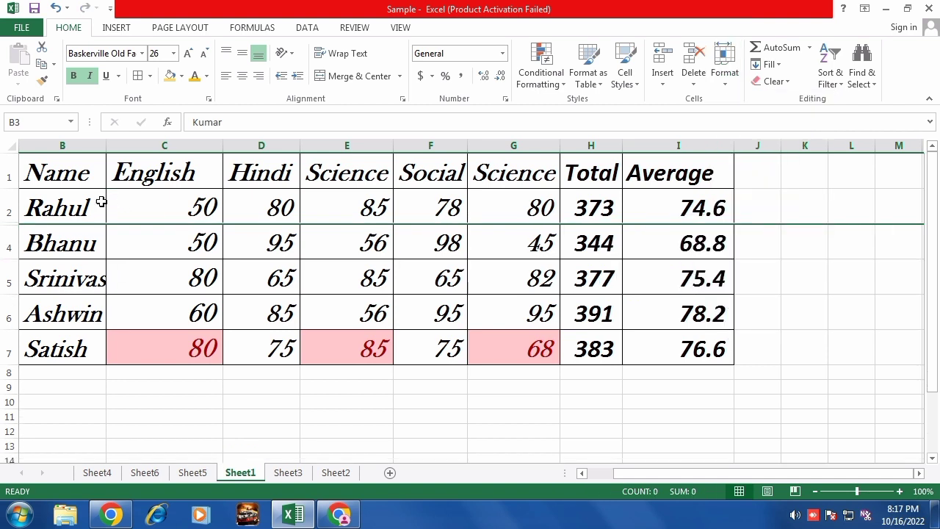
{"action": "left_click_drag", "start_coordinate": [101, 202], "coordinate": [83, 316]}
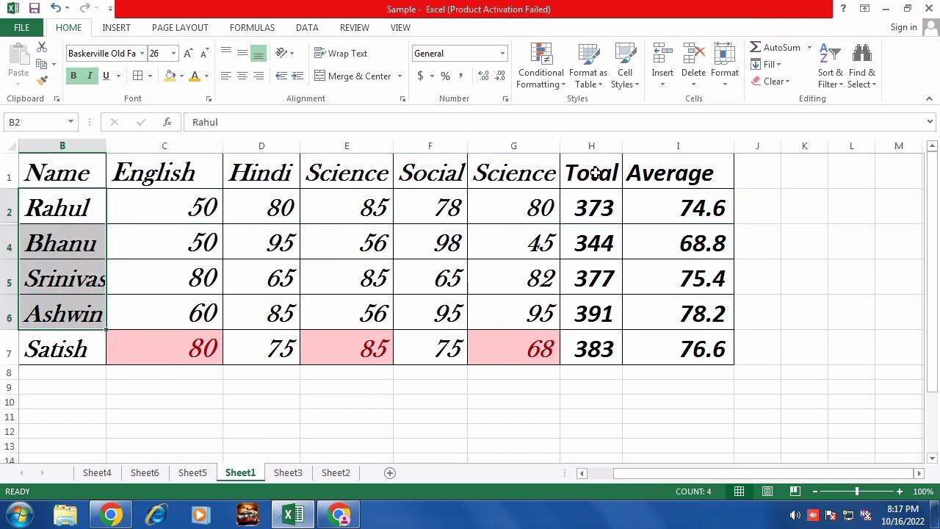
{"action": "key", "text": "ctrl+z"}
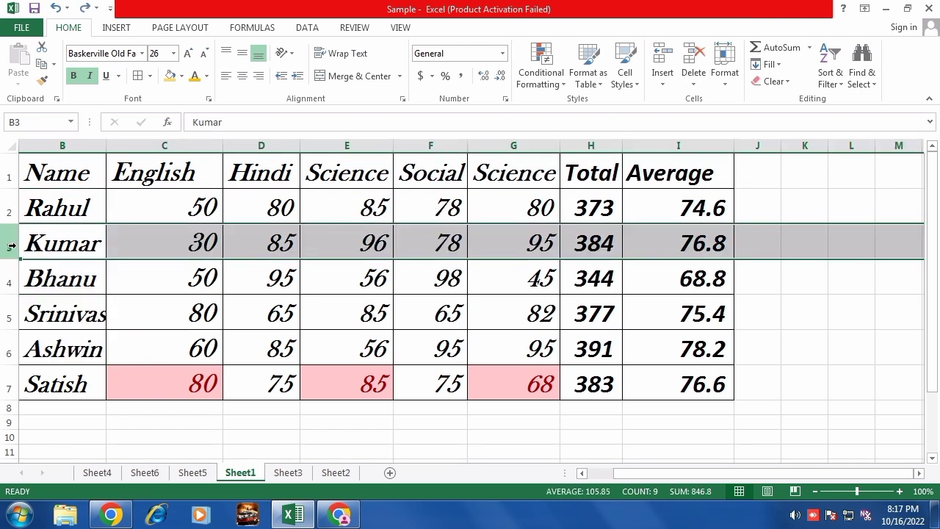
{"action": "left_click", "coordinate": [9, 208]}
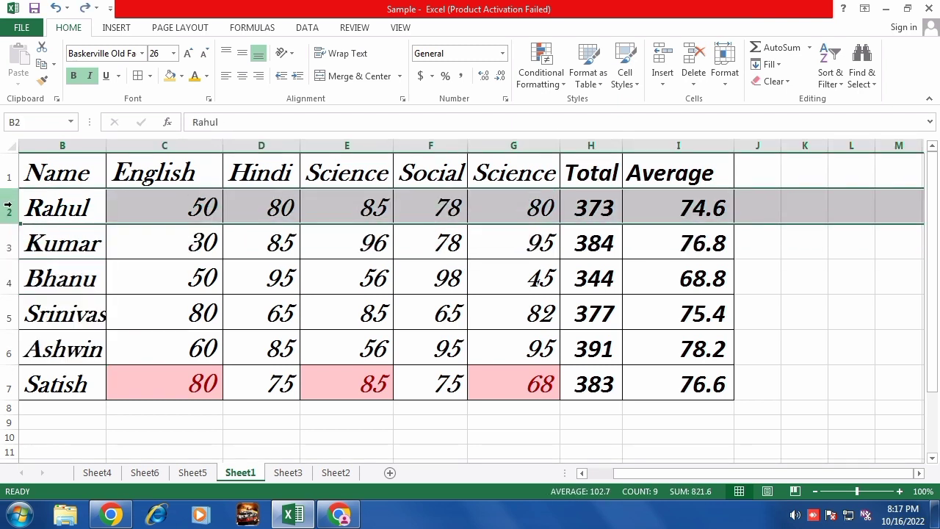
{"action": "right_click", "coordinate": [9, 207]}
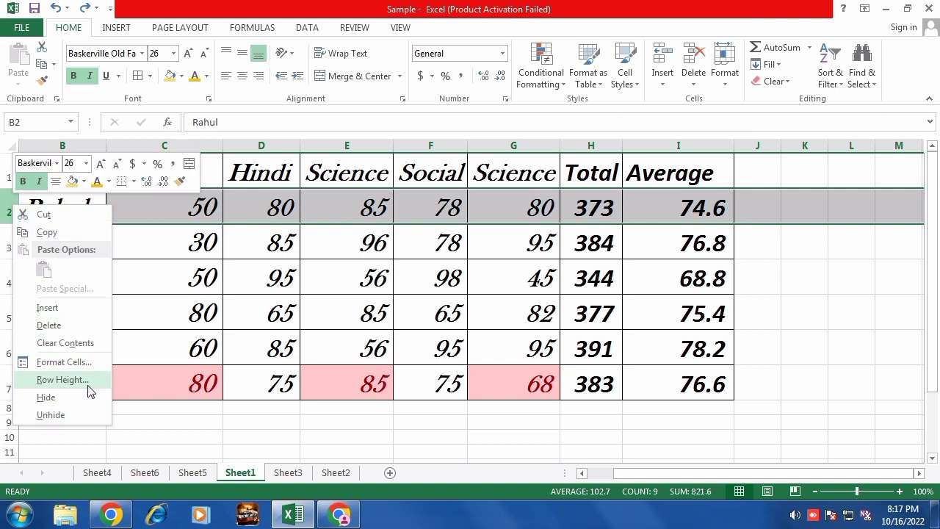
{"action": "key", "text": "Escape"}
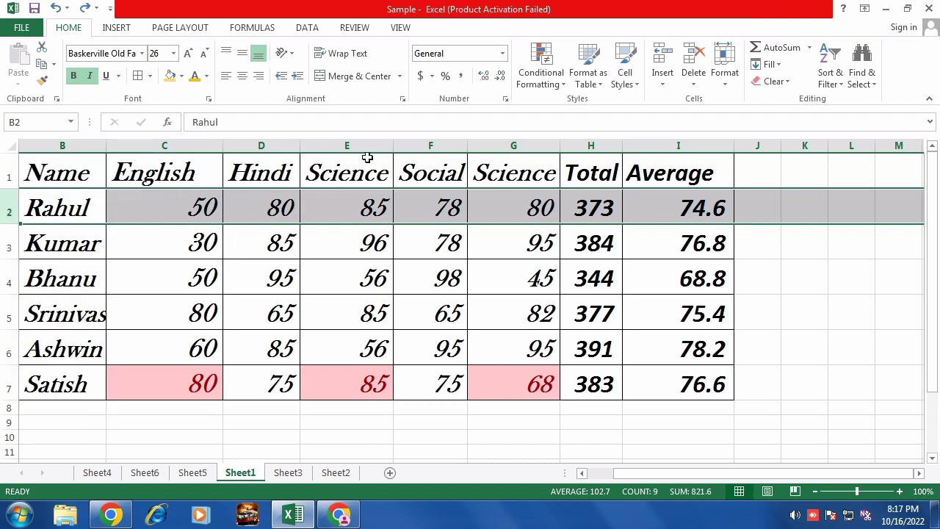
Step: Rename Sheet1, which holds the marks table, as Marklist
{"action": "left_click", "coordinate": [727, 87]}
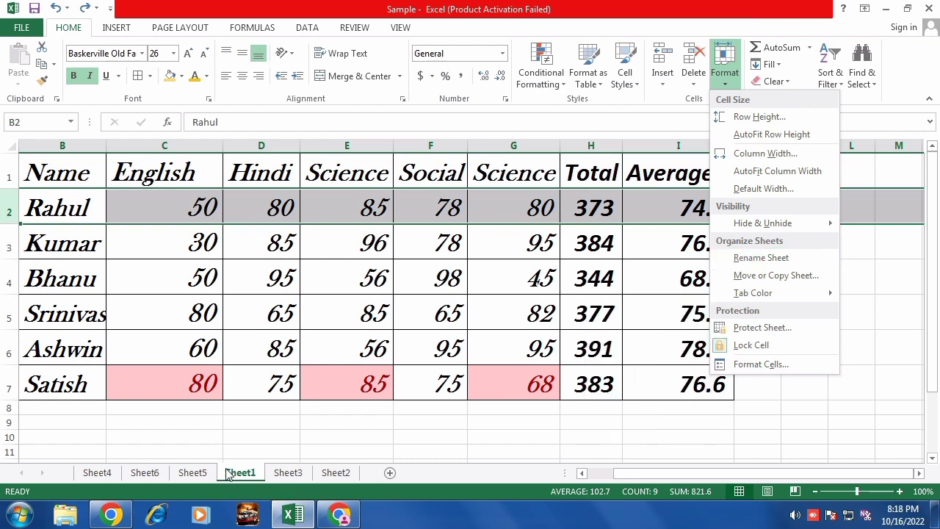
{"action": "left_click", "coordinate": [760, 258]}
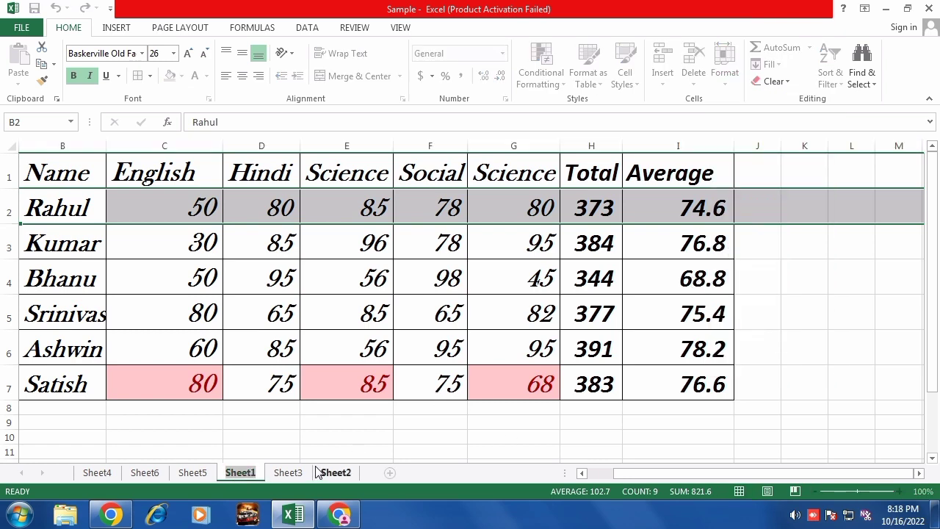
{"action": "type", "text": "MArk"}
{"action": "key", "text": "Return"}
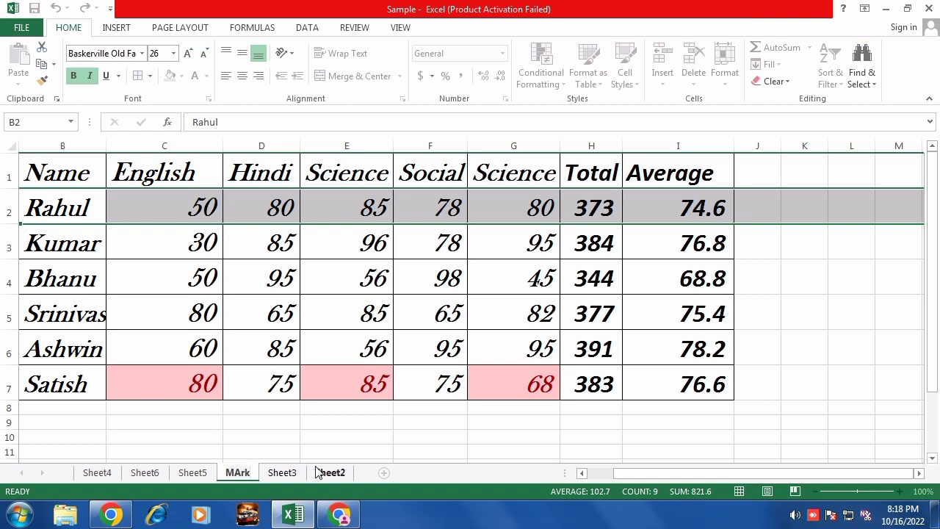
{"action": "key", "text": "BackSpace"}
{"action": "key", "text": "BackSpace"}
{"action": "key", "text": "BackSpace"}
{"action": "type", "text": "a"}
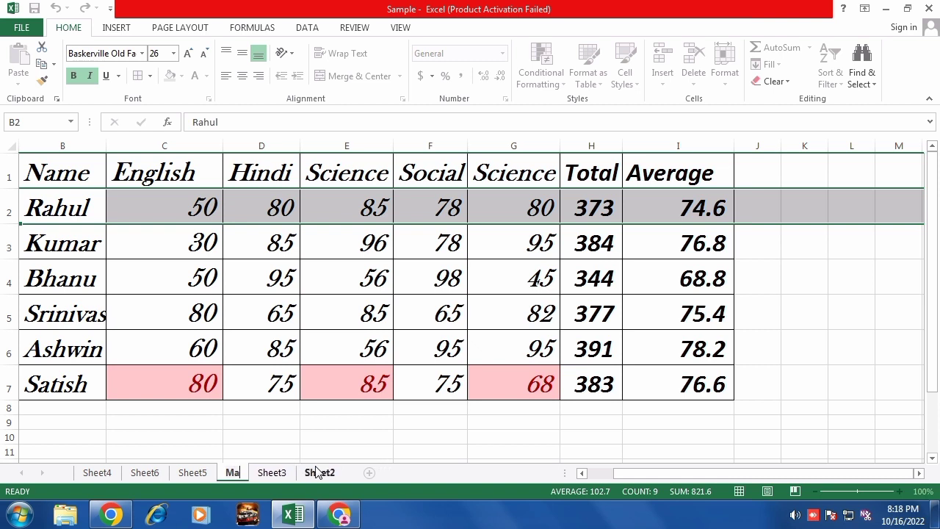
{"action": "key", "text": "Return"}
{"action": "type", "text": "list"}
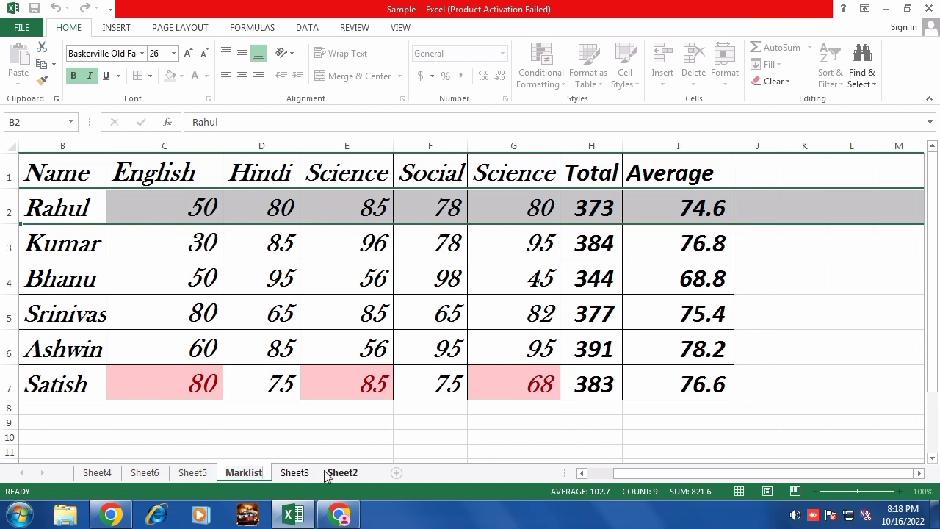
{"action": "key", "text": "Return"}
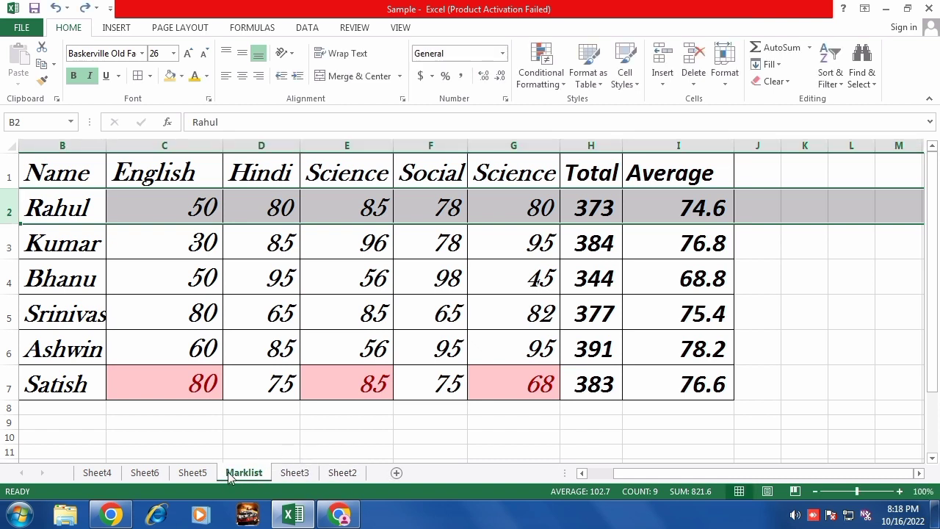
Step: Create a copy of the Marklist sheet in the same workbook, placed before Sheet6
{"action": "left_click", "coordinate": [705, 411]}
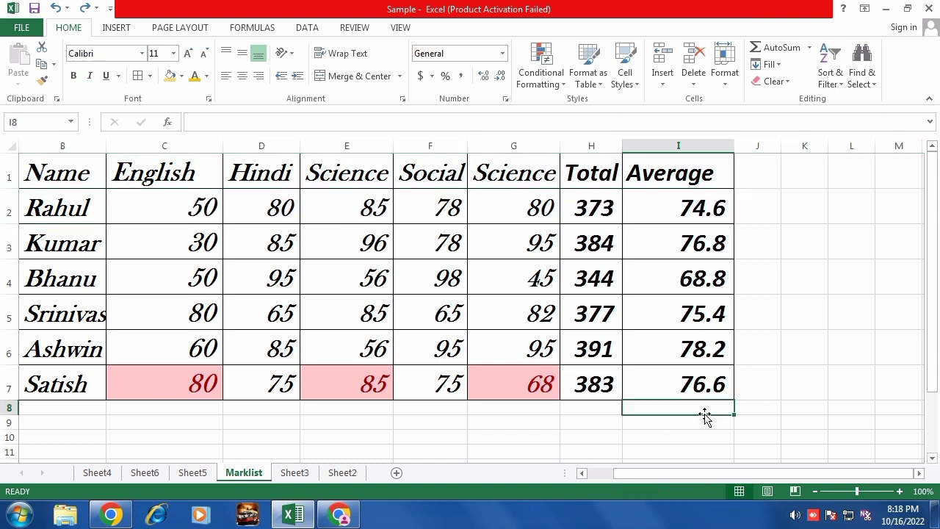
{"action": "left_click", "coordinate": [721, 82]}
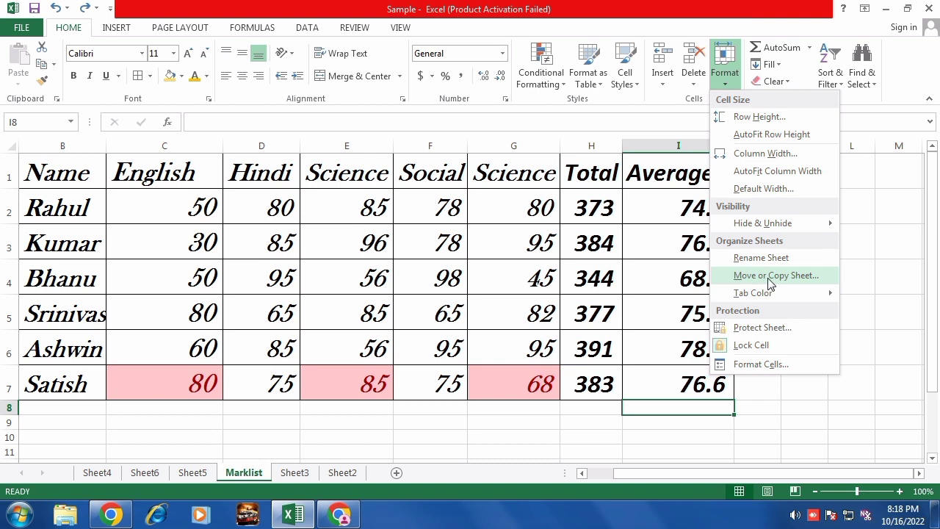
{"action": "left_click", "coordinate": [307, 477]}
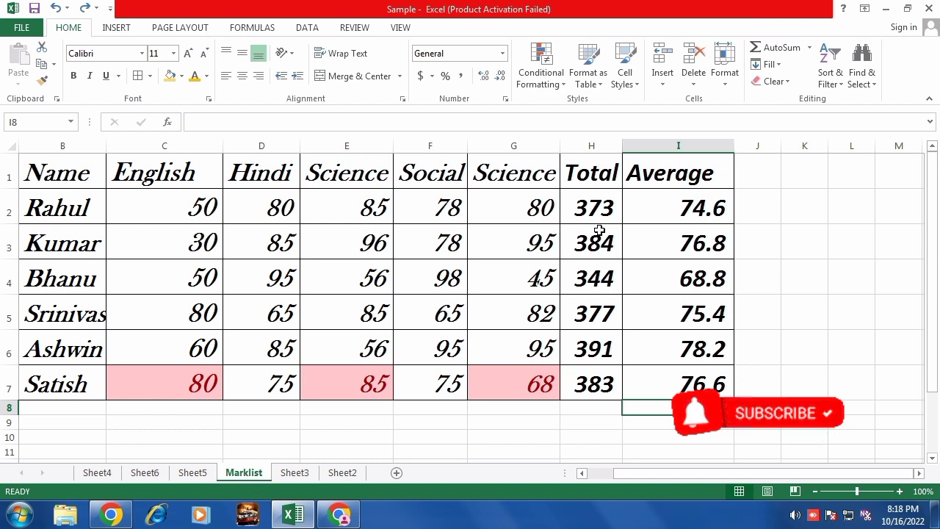
{"action": "left_click", "coordinate": [725, 73]}
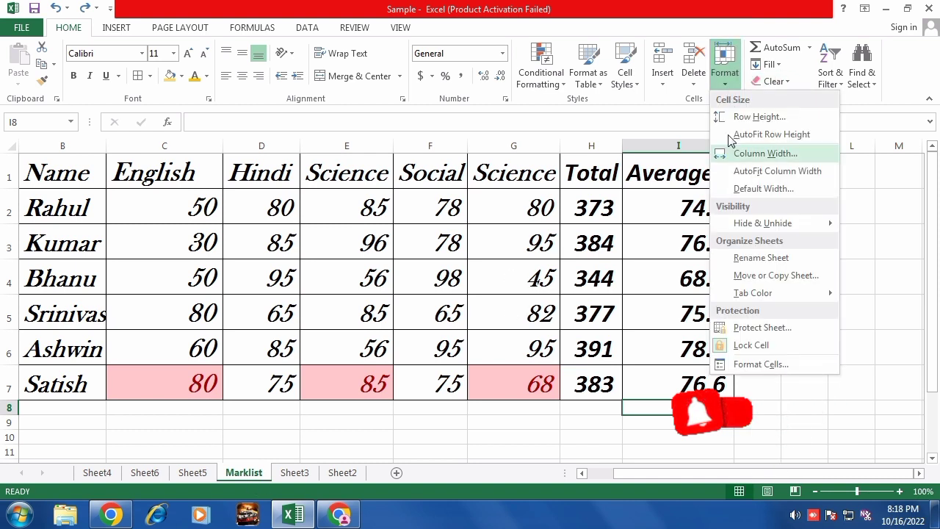
{"action": "left_click", "coordinate": [776, 277]}
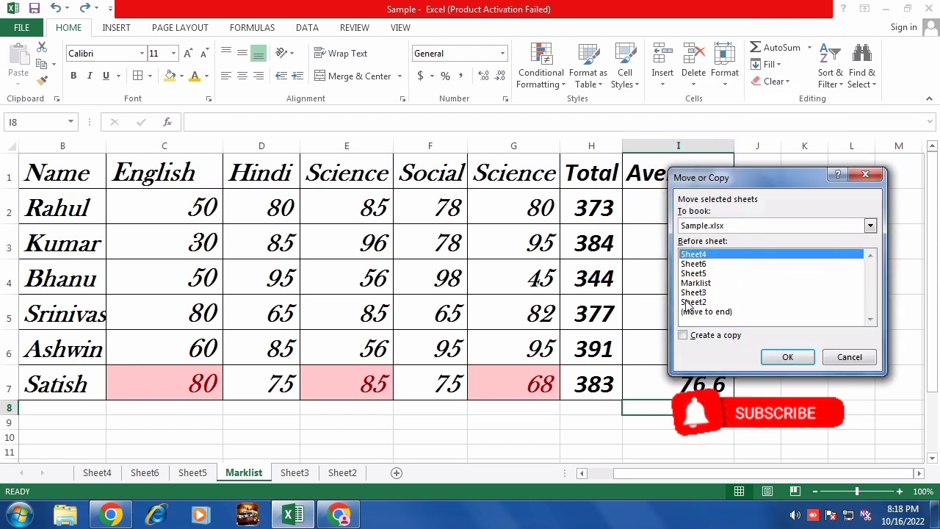
{"action": "left_click", "coordinate": [696, 265]}
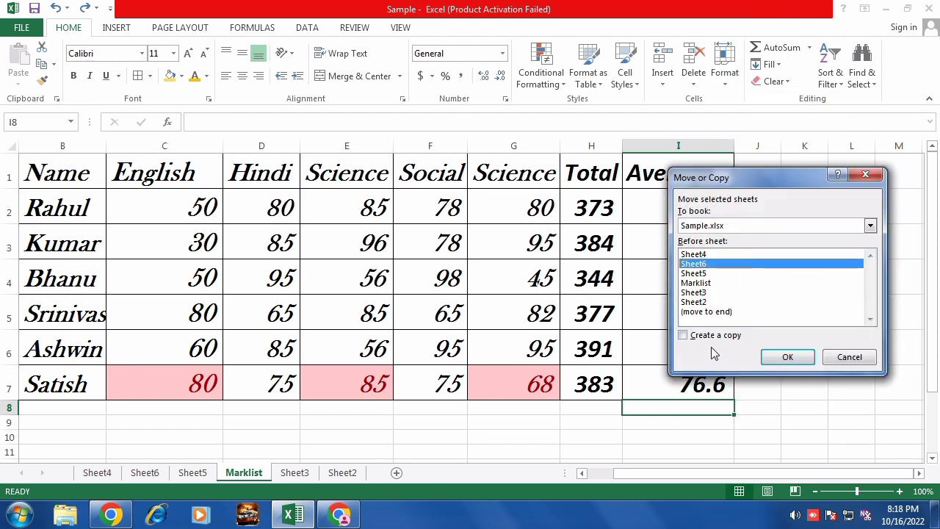
{"action": "left_click", "coordinate": [683, 335]}
{"action": "left_click", "coordinate": [787, 357]}
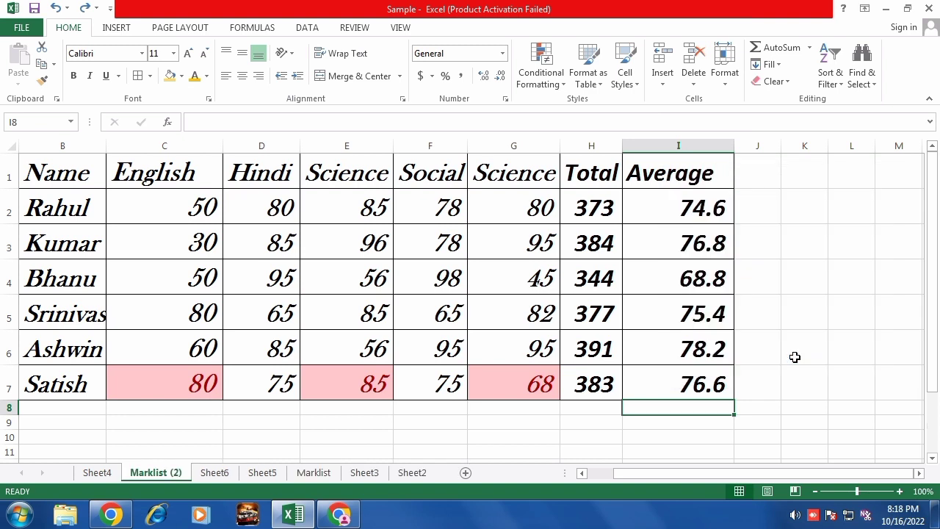
Step: Rename the Marklist (2) sheet as Duplicate
{"action": "right_click", "coordinate": [178, 473]}
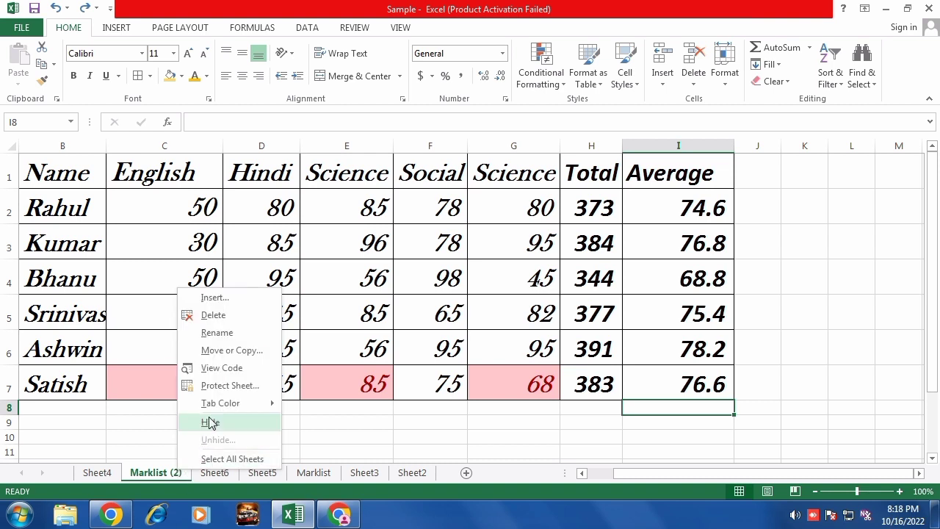
{"action": "left_click", "coordinate": [219, 334]}
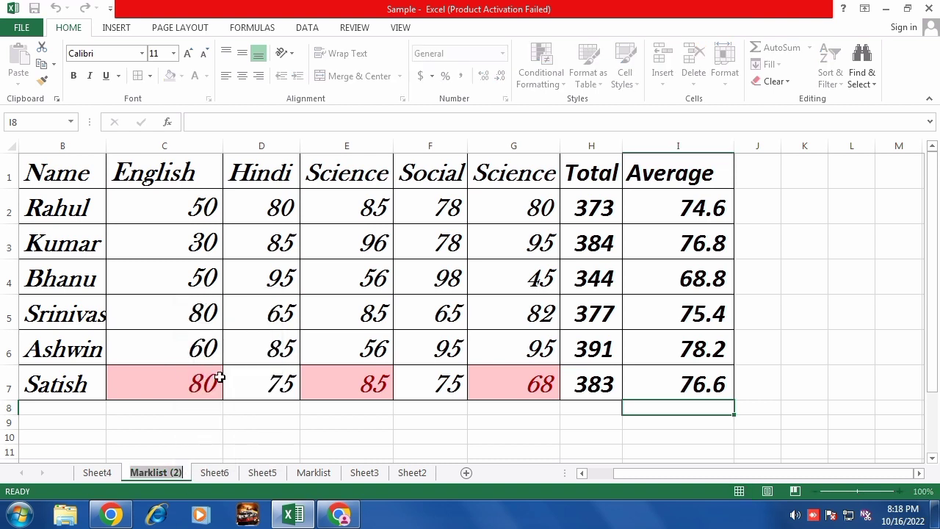
{"action": "left_click", "coordinate": [184, 473]}
{"action": "right_click", "coordinate": [155, 473]}
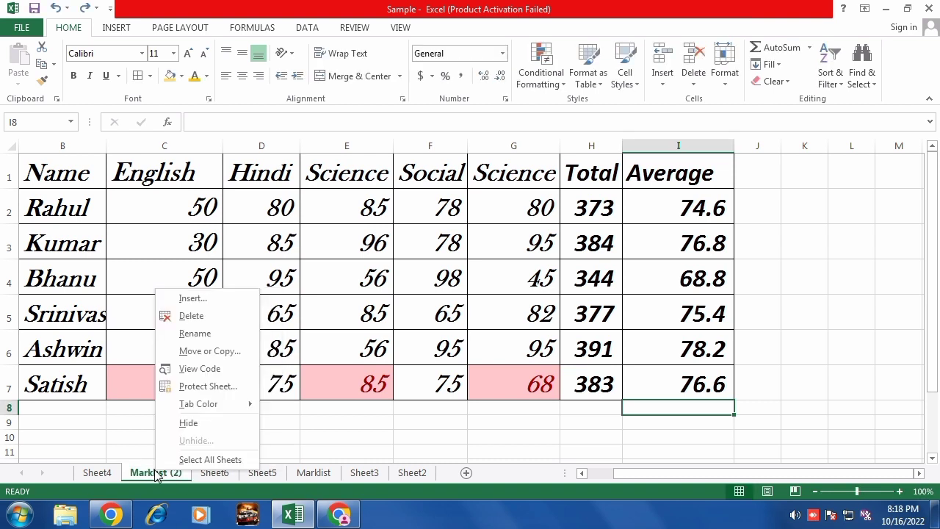
{"action": "left_click", "coordinate": [222, 332]}
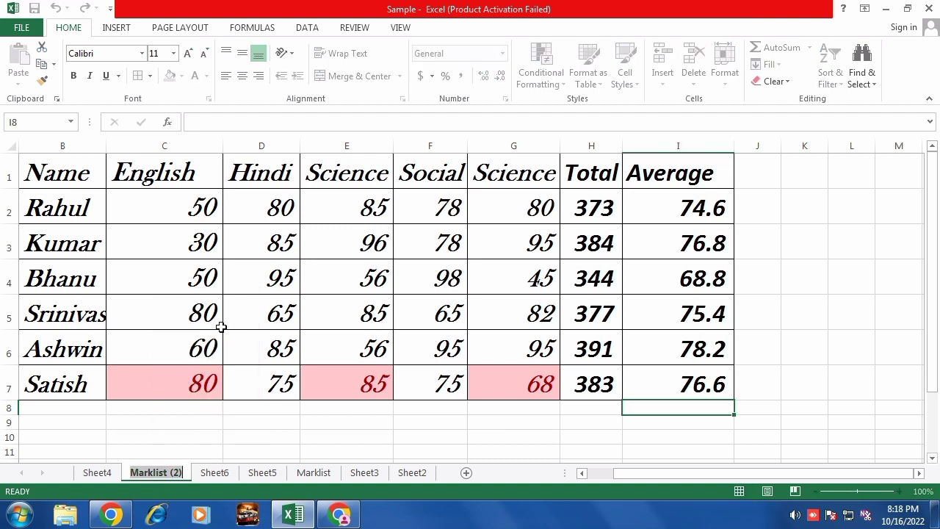
{"action": "type", "text": "Du"}
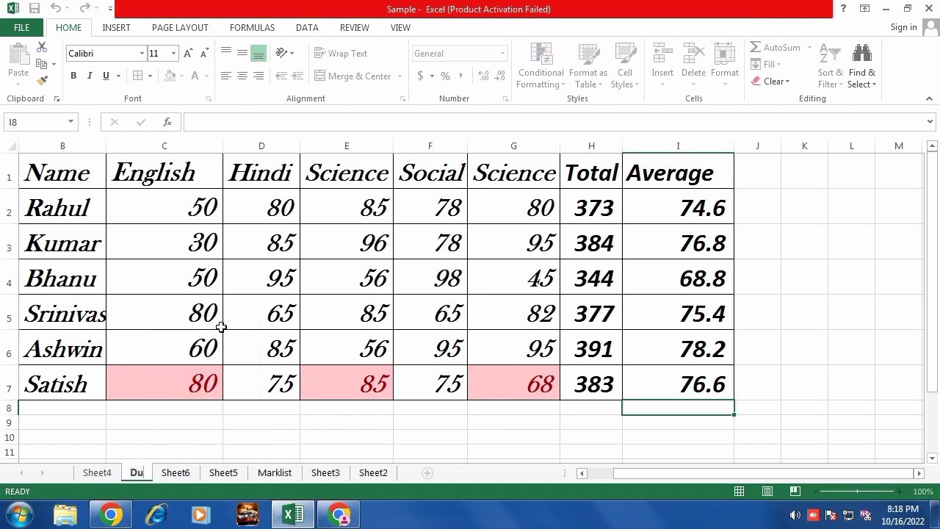
{"action": "type", "text": "pli"}
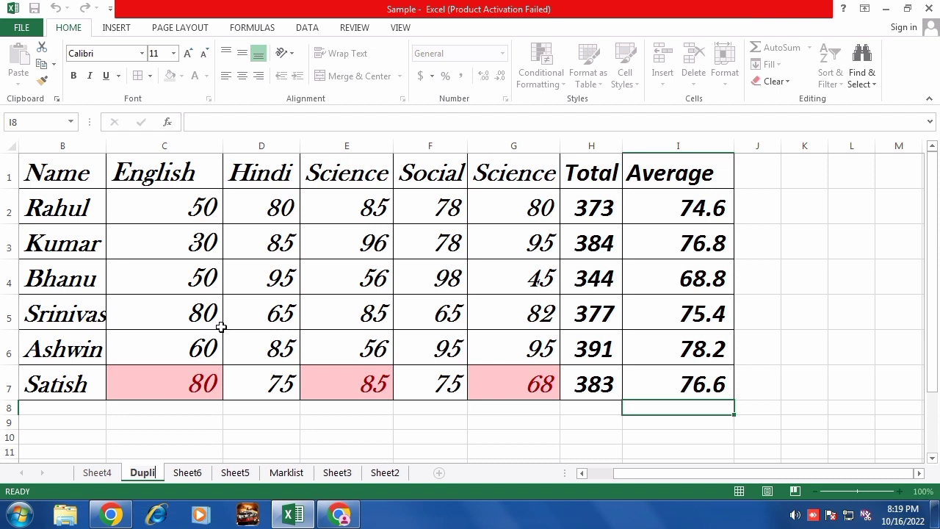
{"action": "type", "text": "cate"}
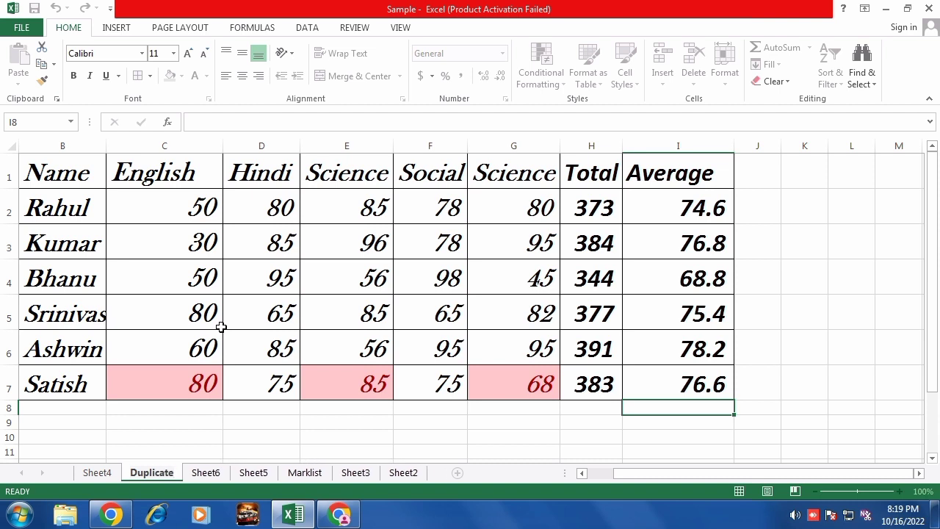
{"action": "left_click", "coordinate": [712, 246]}
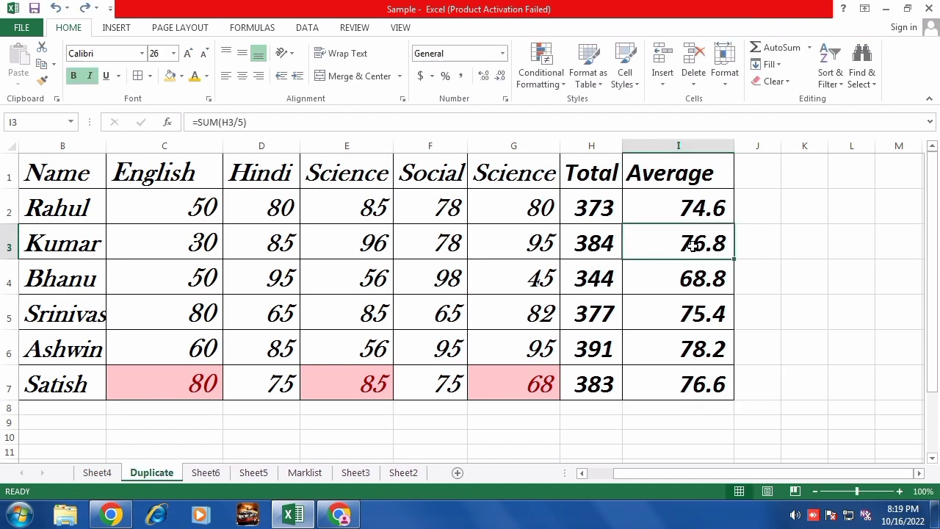
{"action": "right_click", "coordinate": [170, 476]}
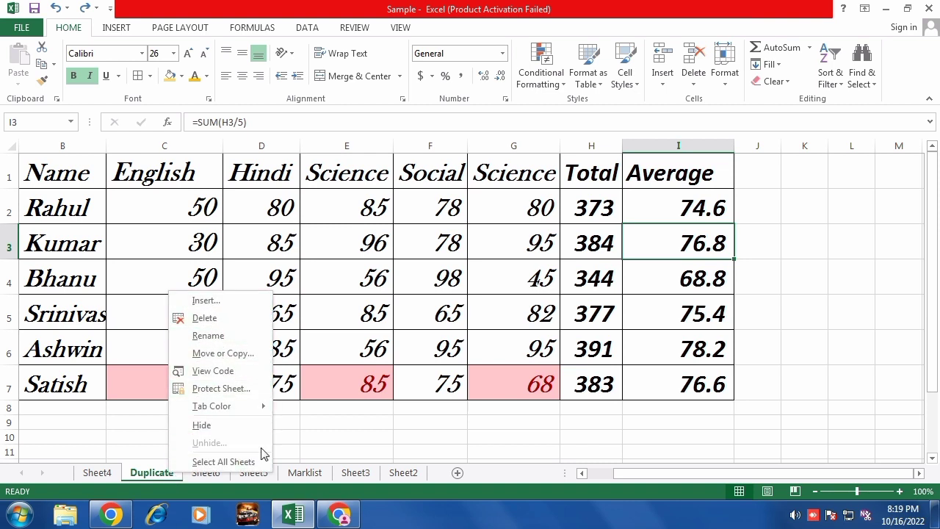
{"action": "left_click", "coordinate": [391, 409]}
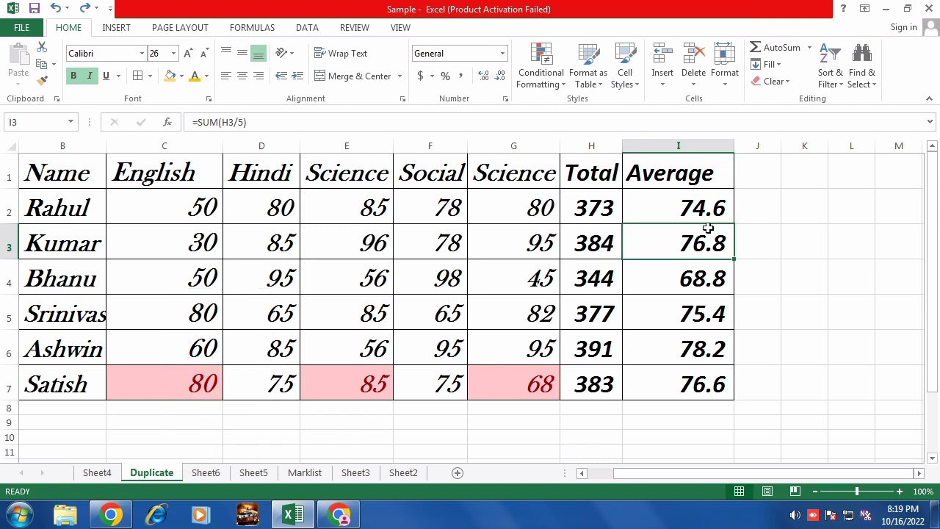
{"action": "left_click", "coordinate": [724, 64]}
{"action": "left_click", "coordinate": [621, 247]}
Step: Clear the Total and Average values in H2:I7 on the Duplicate sheet
{"action": "left_click_drag", "start_coordinate": [588, 213], "coordinate": [688, 380]}
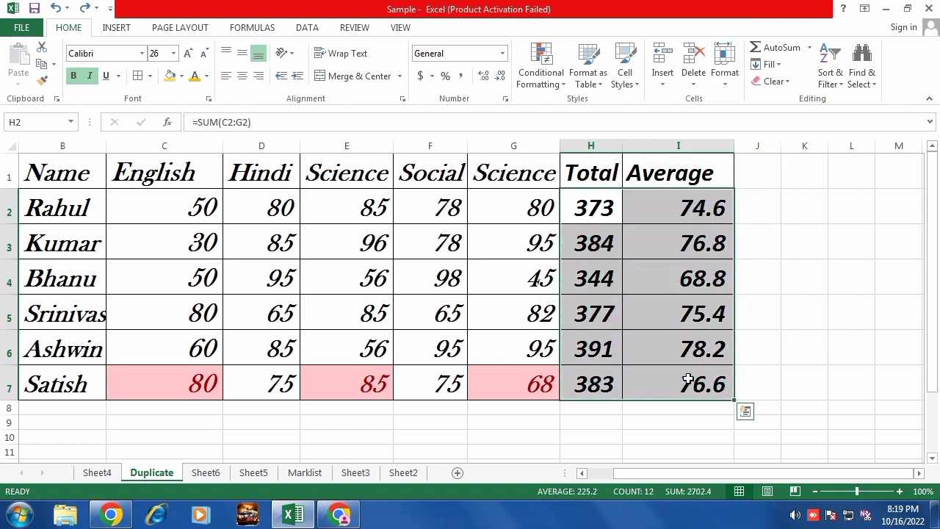
{"action": "key", "text": "Delete"}
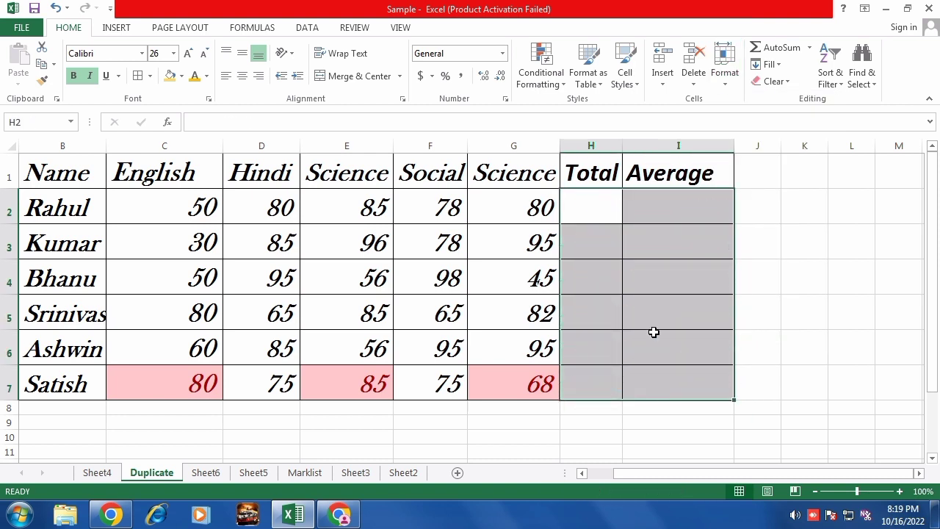
Step: Total the marks in C2:G2 in cell H2 with AutoSum and fill the formula down to H7
{"action": "left_click", "coordinate": [617, 202]}
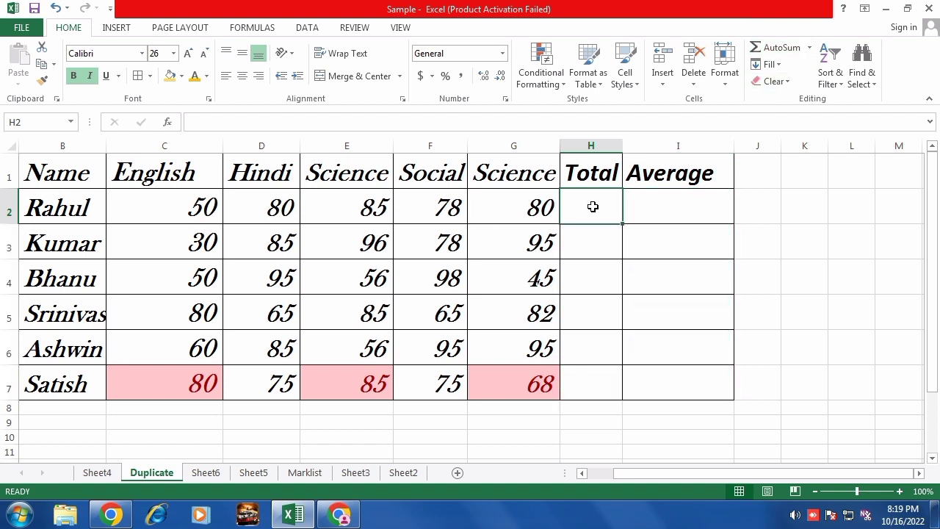
{"action": "left_click", "coordinate": [780, 48]}
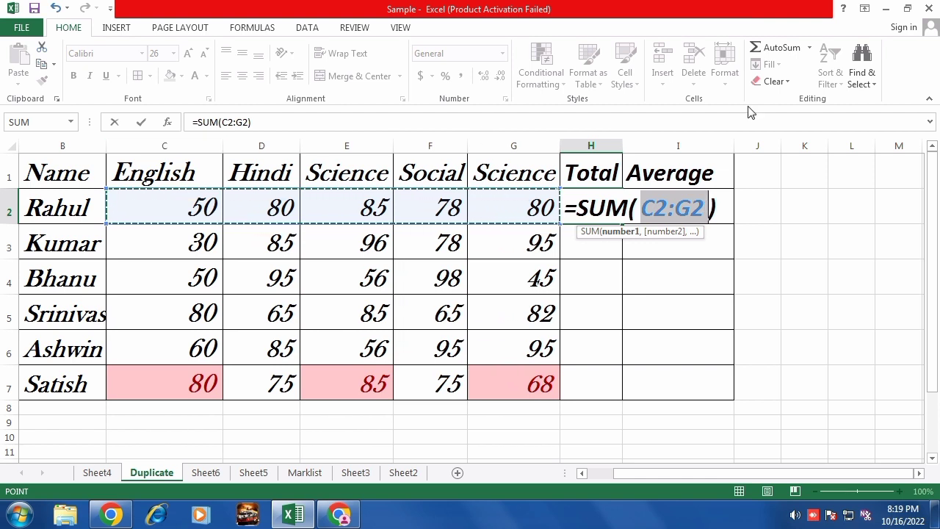
{"action": "key", "text": "Return"}
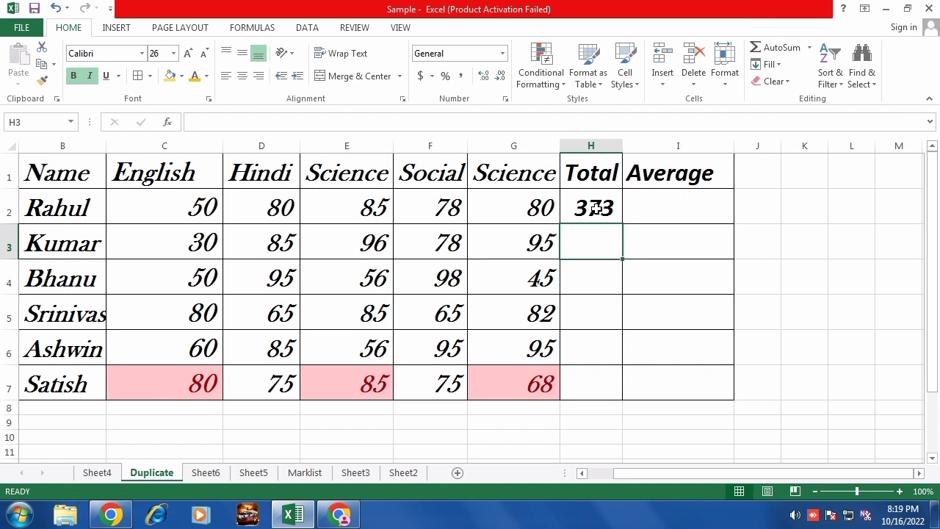
{"action": "left_click", "coordinate": [595, 208]}
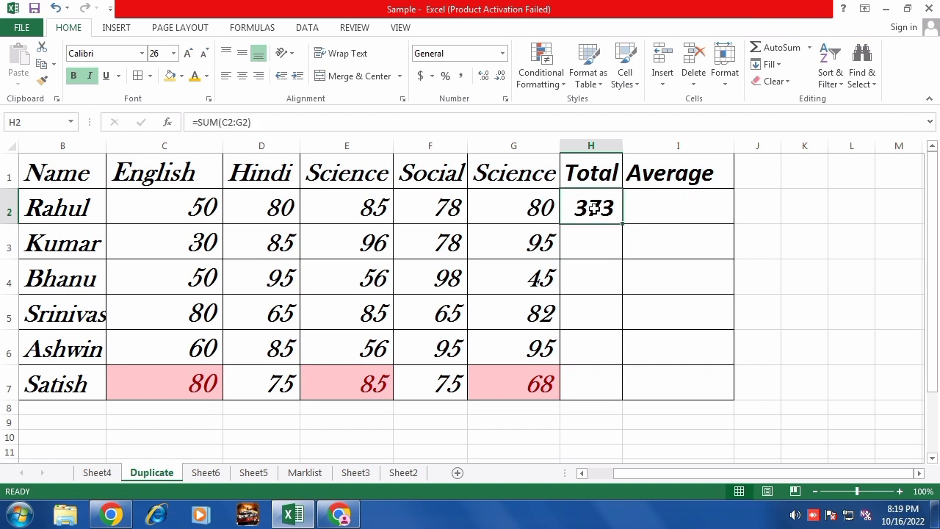
{"action": "left_click_drag", "start_coordinate": [622, 224], "coordinate": [621, 392]}
{"action": "left_click", "coordinate": [680, 278]}
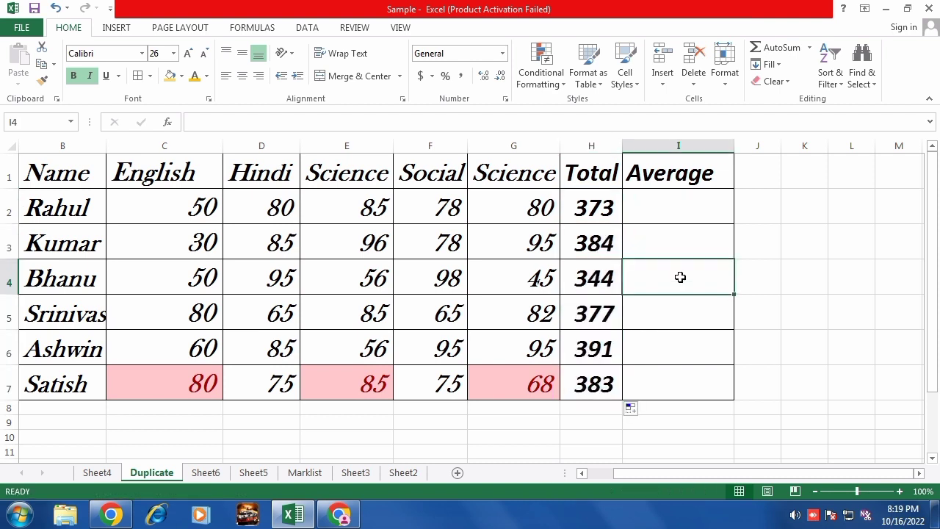
{"action": "left_click", "coordinate": [680, 198]}
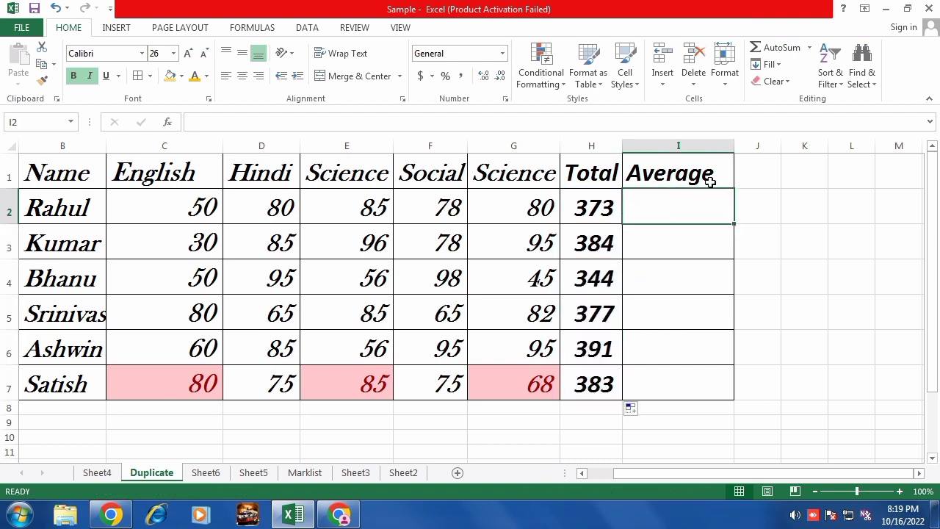
{"action": "left_click", "coordinate": [782, 49]}
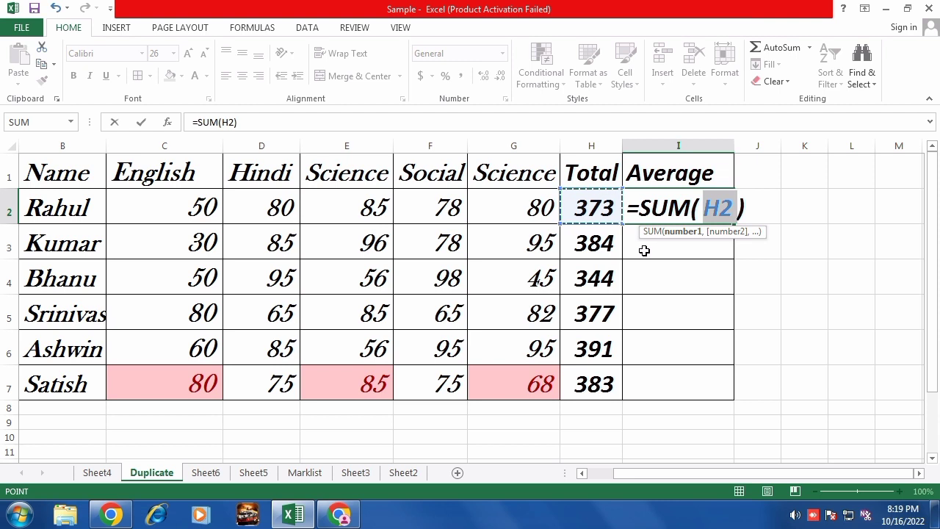
{"action": "key", "text": "Escape"}
{"action": "left_click", "coordinate": [809, 48]}
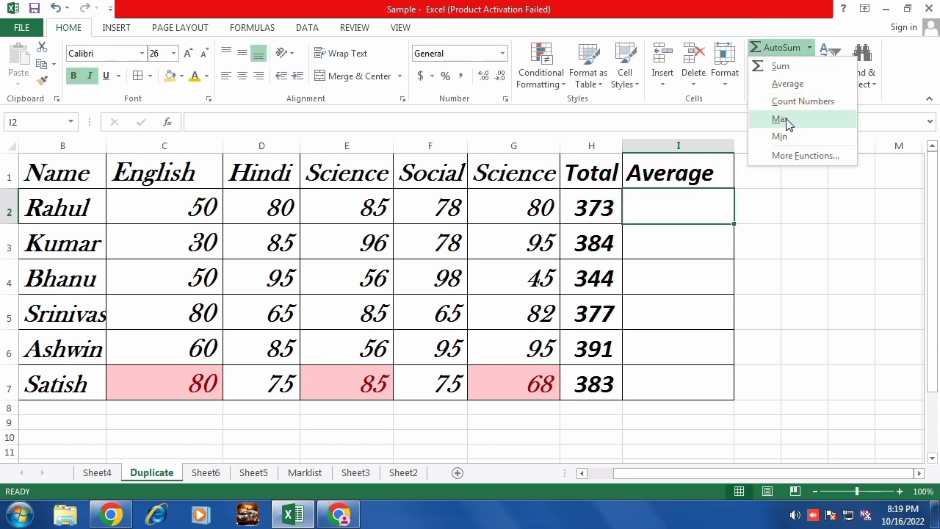
{"action": "key", "text": "Escape"}
Step: Insert the maximum of the row 2 values in C2:H2 into I2 with AutoSum's Max function
{"action": "left_click_drag", "start_coordinate": [191, 214], "coordinate": [526, 211]}
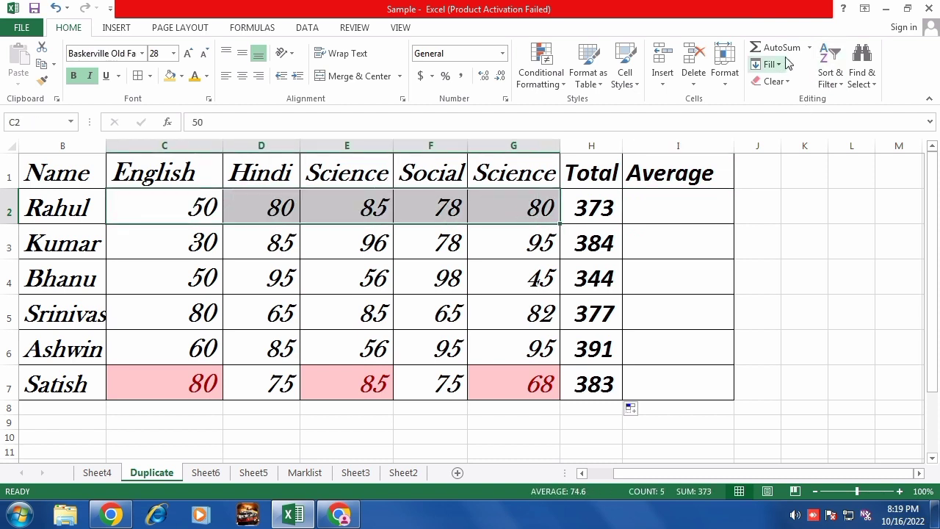
{"action": "left_click", "coordinate": [767, 47]}
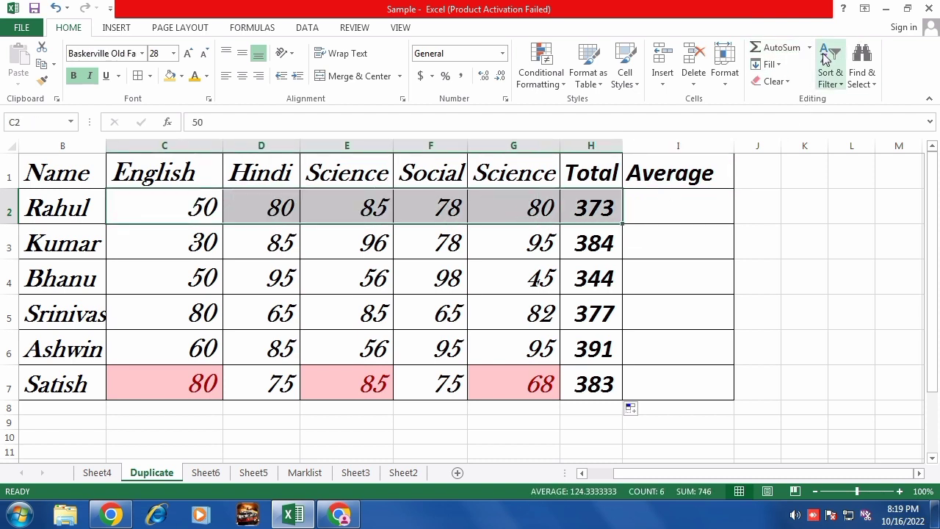
{"action": "left_click", "coordinate": [810, 47]}
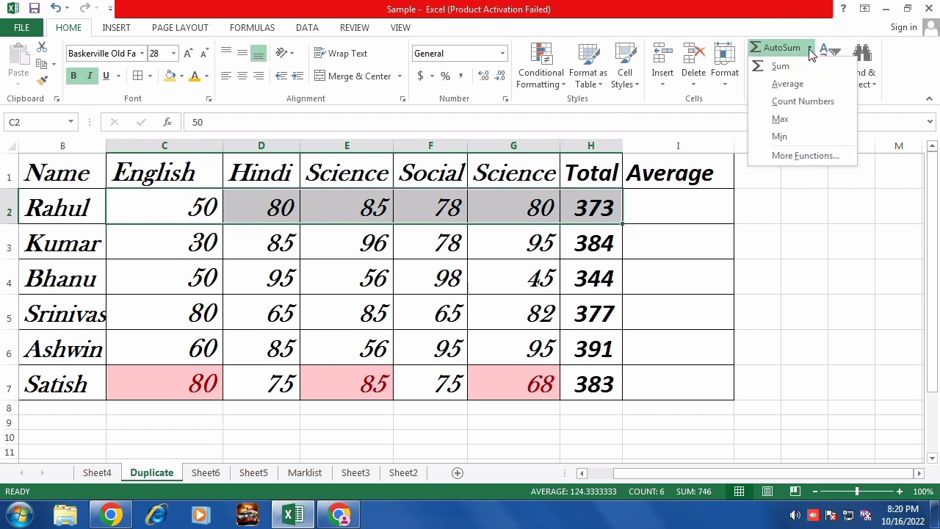
{"action": "left_click", "coordinate": [780, 121]}
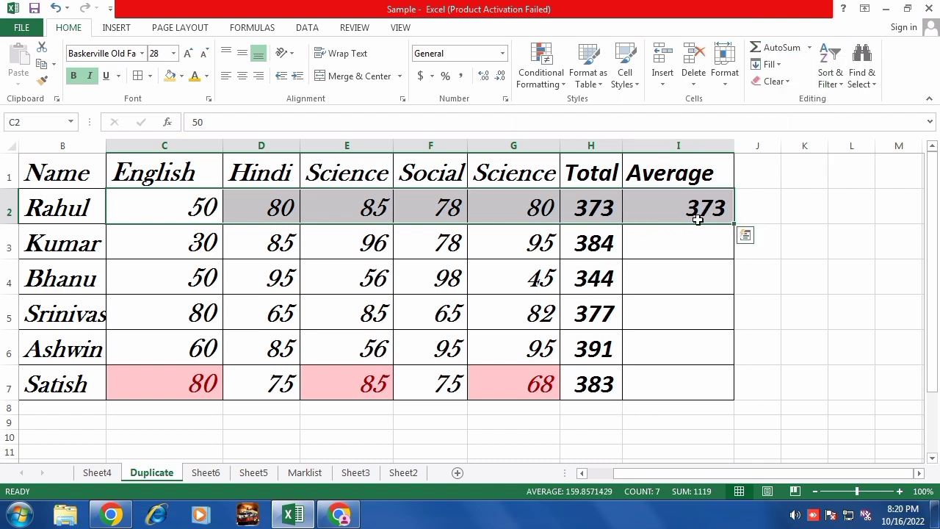
Step: Insert the minimum of the marks in C3:G3 into I3, and undo both the minimum and maximum insertions
{"action": "left_click", "coordinate": [367, 249]}
{"action": "left_click_drag", "start_coordinate": [203, 243], "coordinate": [496, 244]}
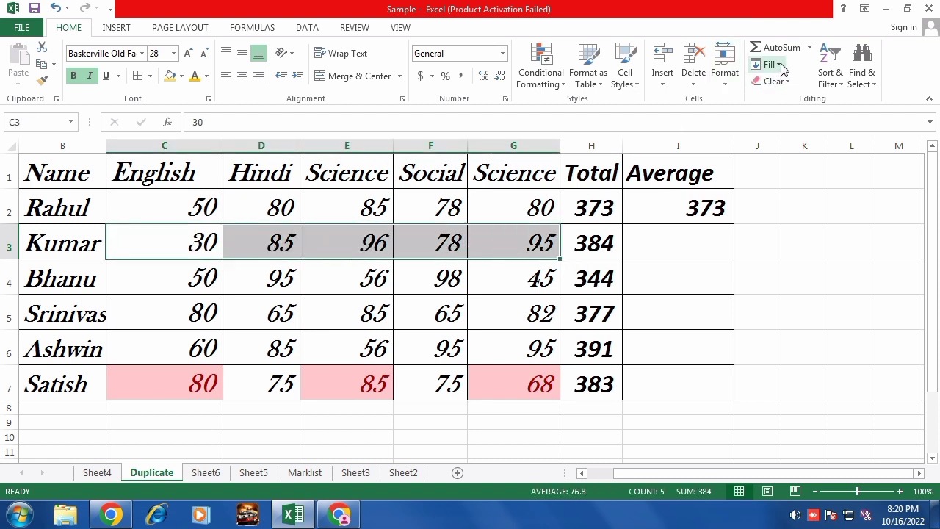
{"action": "left_click", "coordinate": [810, 48]}
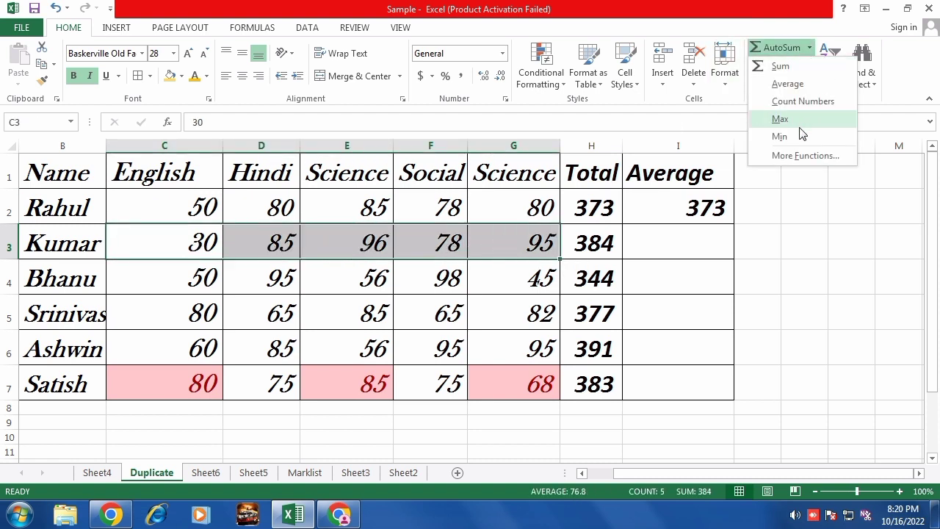
{"action": "left_click", "coordinate": [791, 138]}
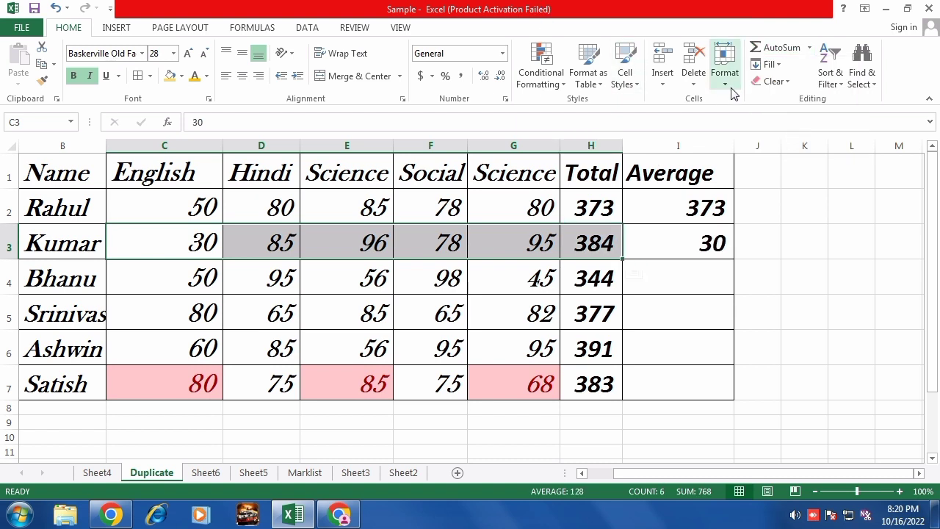
{"action": "key", "text": "ctrl+z"}
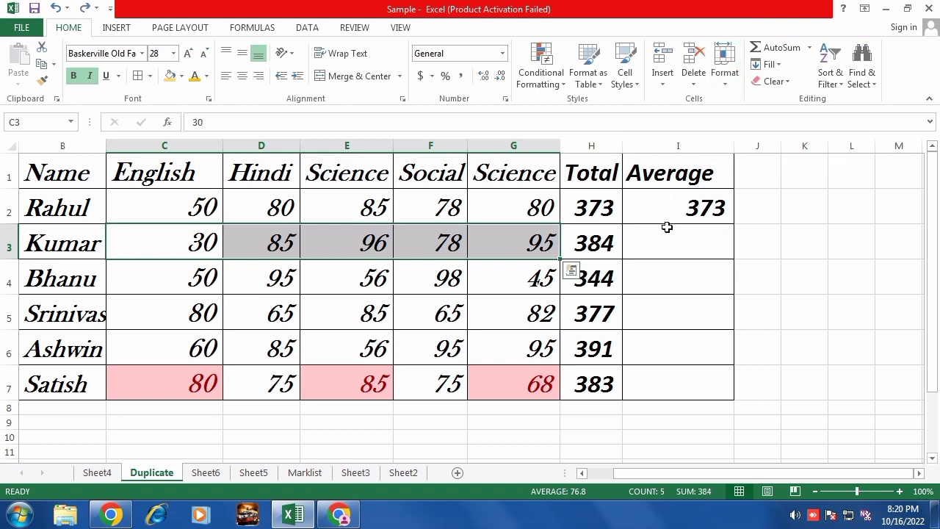
{"action": "key", "text": "ctrl+z"}
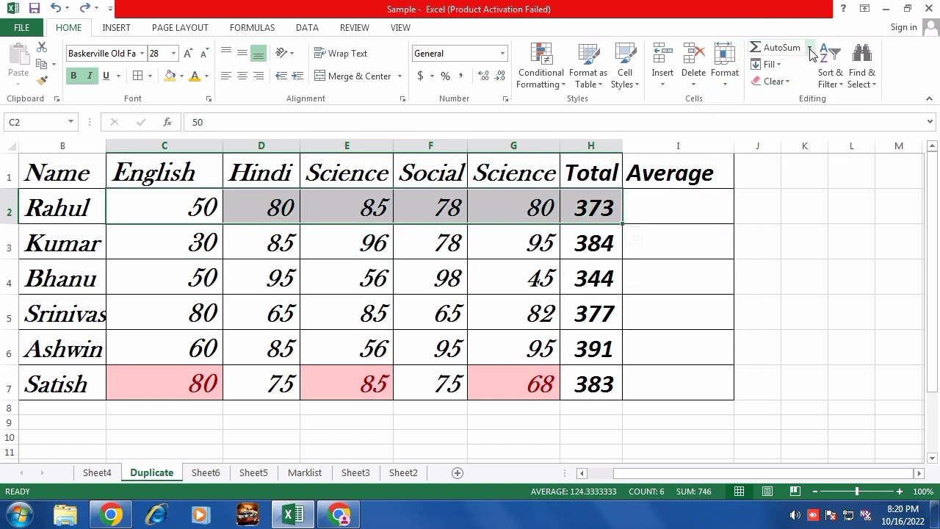
Step: Insert the count of the numbers in C2:H2 into I2 with Count Numbers and go through the counted cells
{"action": "left_click", "coordinate": [809, 49]}
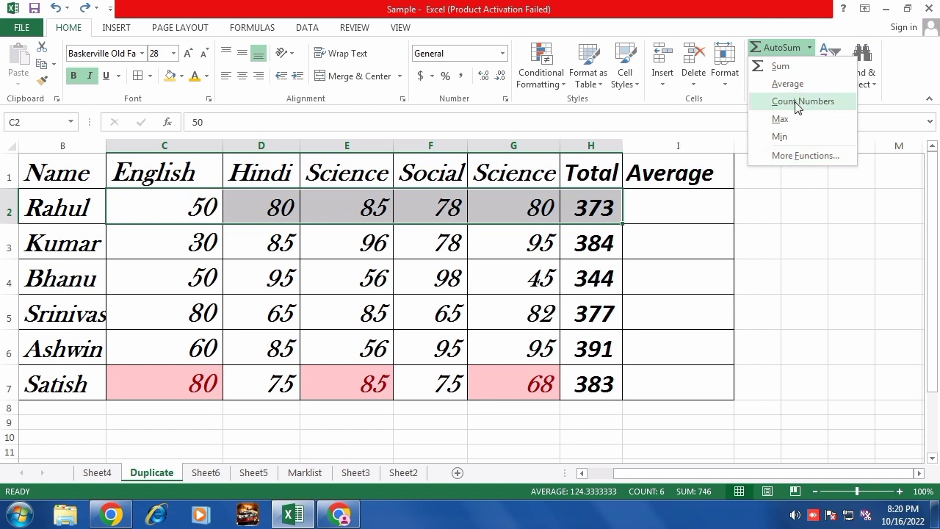
{"action": "left_click", "coordinate": [819, 103]}
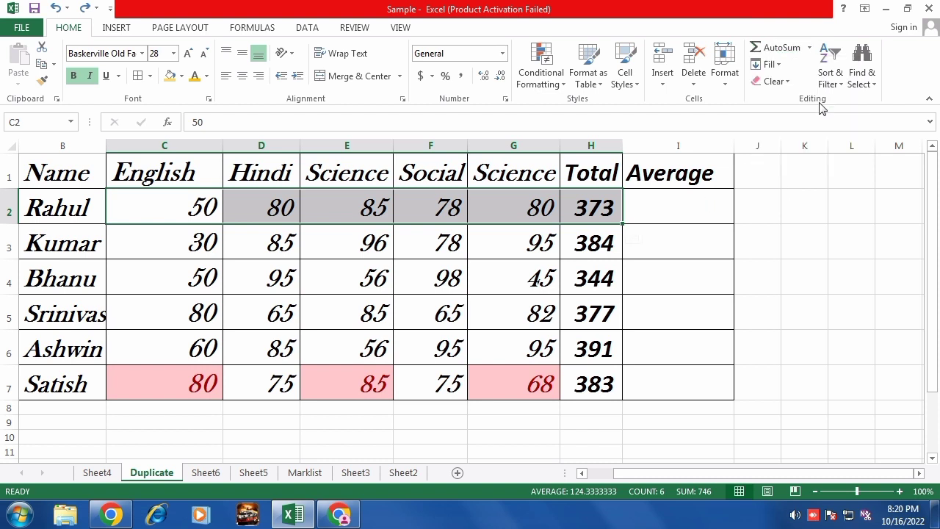
{"action": "left_click", "coordinate": [229, 211]}
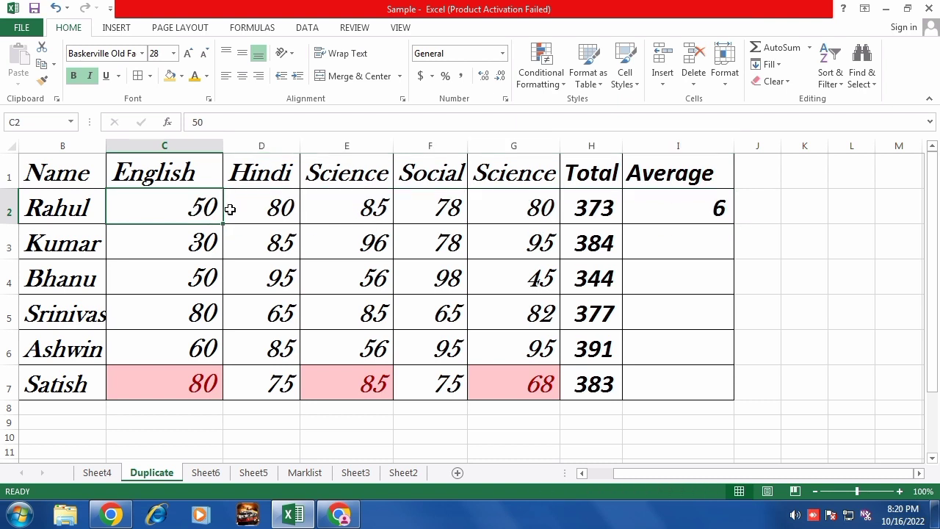
{"action": "left_click", "coordinate": [356, 210]}
{"action": "left_click", "coordinate": [433, 209]}
{"action": "left_click", "coordinate": [523, 207]}
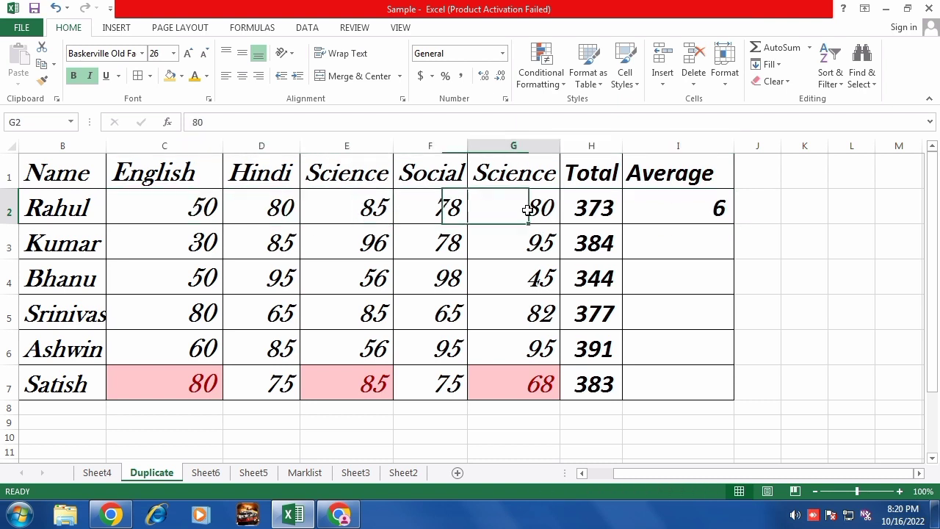
Step: Fill cell H2 down from the Total header, and fill it up from H3 to replace the header text with the sum formula
{"action": "left_click", "coordinate": [605, 209]}
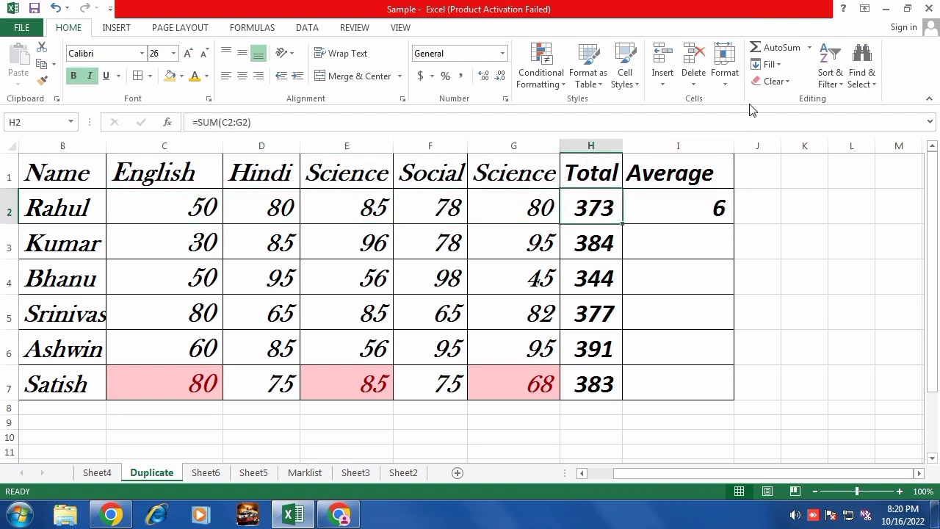
{"action": "left_click", "coordinate": [768, 65]}
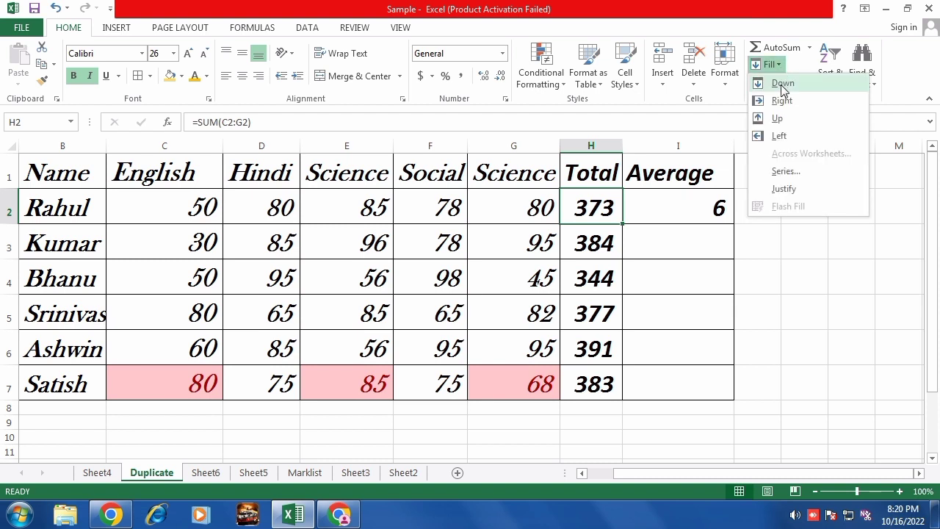
{"action": "left_click", "coordinate": [780, 84]}
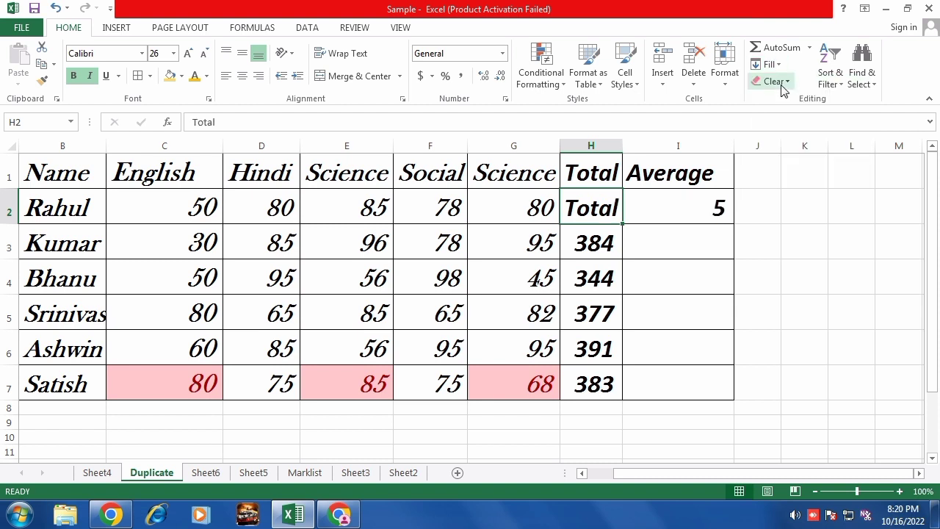
{"action": "left_click", "coordinate": [775, 65]}
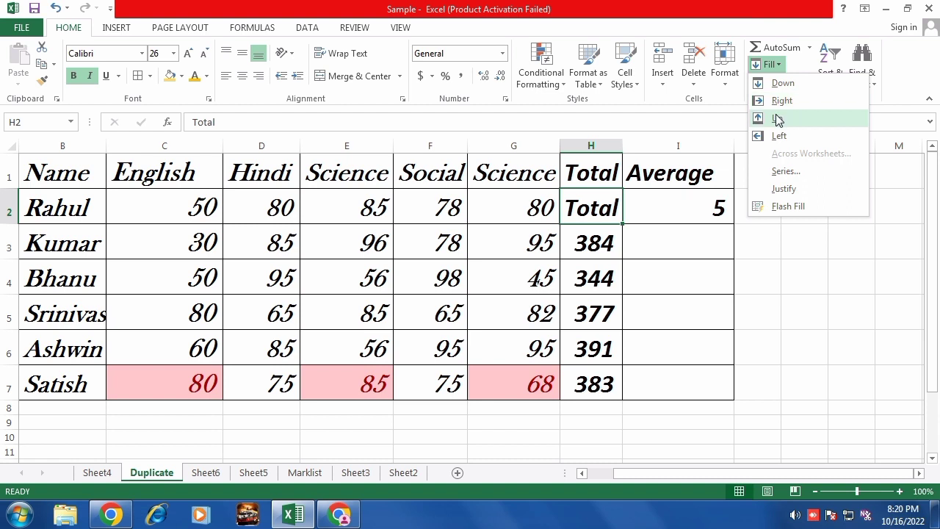
{"action": "left_click", "coordinate": [778, 115]}
{"action": "left_click", "coordinate": [771, 64]}
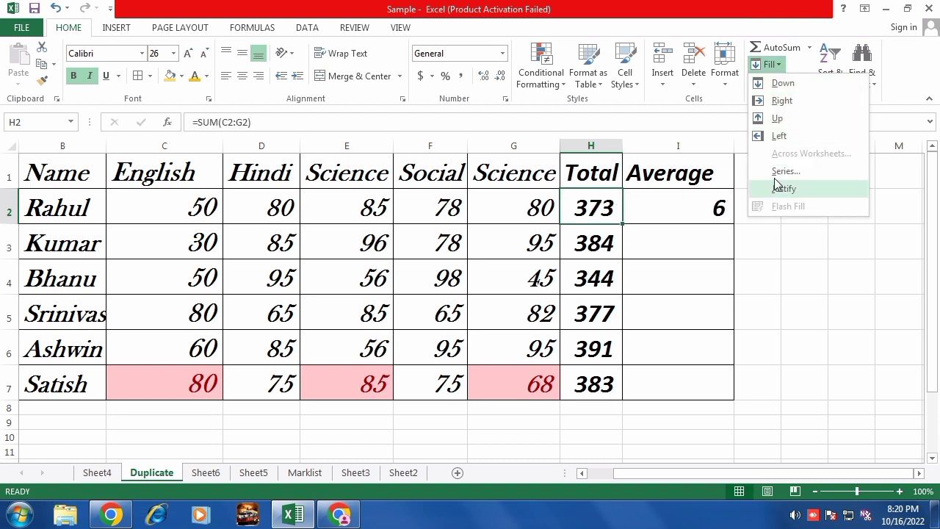
{"action": "left_click", "coordinate": [670, 174]}
Step: Delete the count formula from cell I2 and look through the available Clear options
{"action": "left_click", "coordinate": [705, 208]}
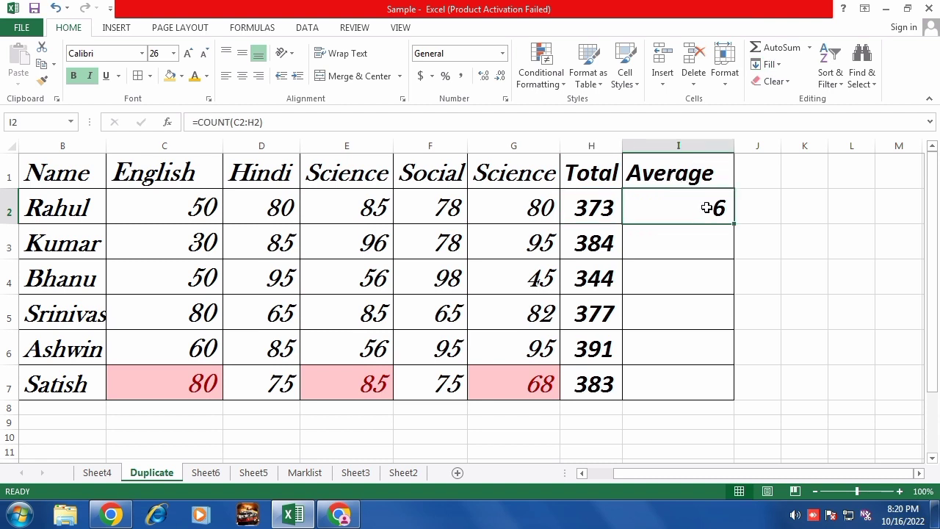
{"action": "key", "text": "Delete"}
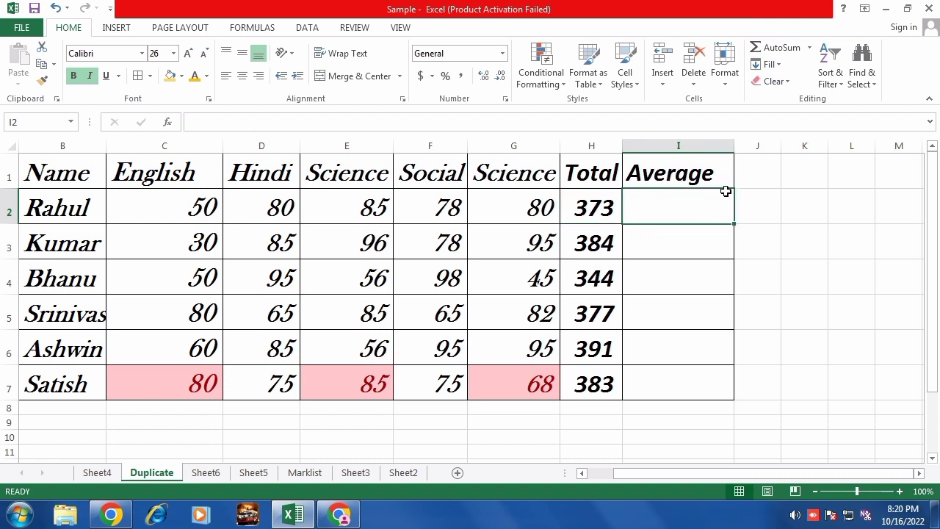
{"action": "left_click", "coordinate": [788, 84]}
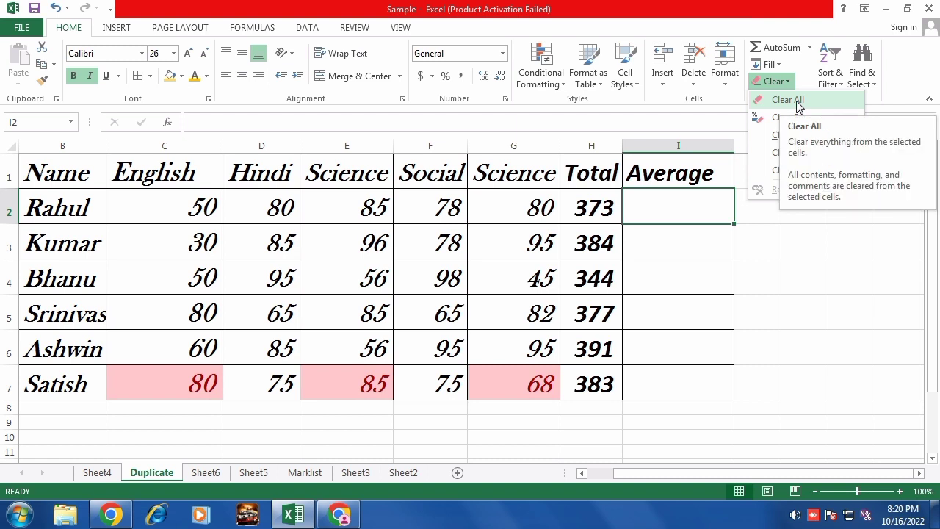
{"action": "left_click", "coordinate": [716, 198]}
{"action": "left_click", "coordinate": [789, 83]}
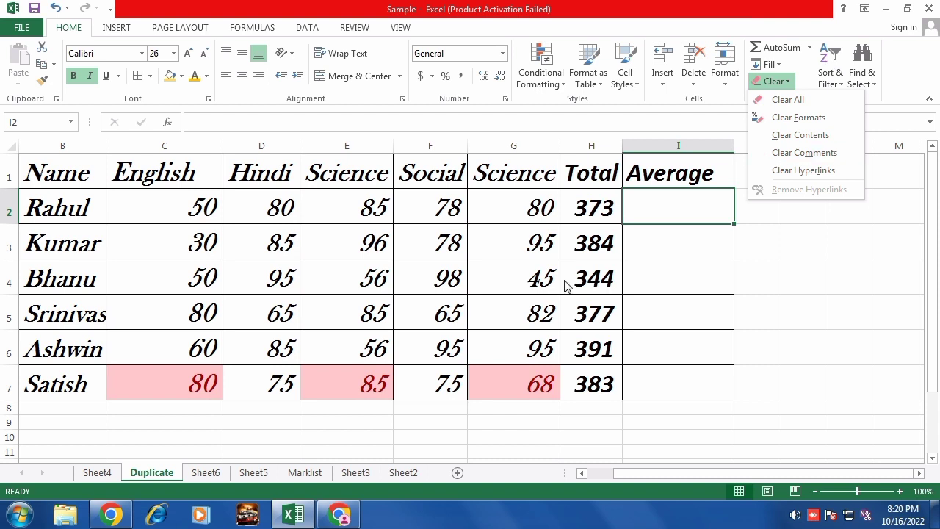
Step: Sort the names in B2:B7 from A to Z, expanding the selection to the adjacent marks, and check the first names
{"action": "left_click", "coordinate": [63, 208]}
{"action": "left_click_drag", "start_coordinate": [63, 208], "coordinate": [78, 384]}
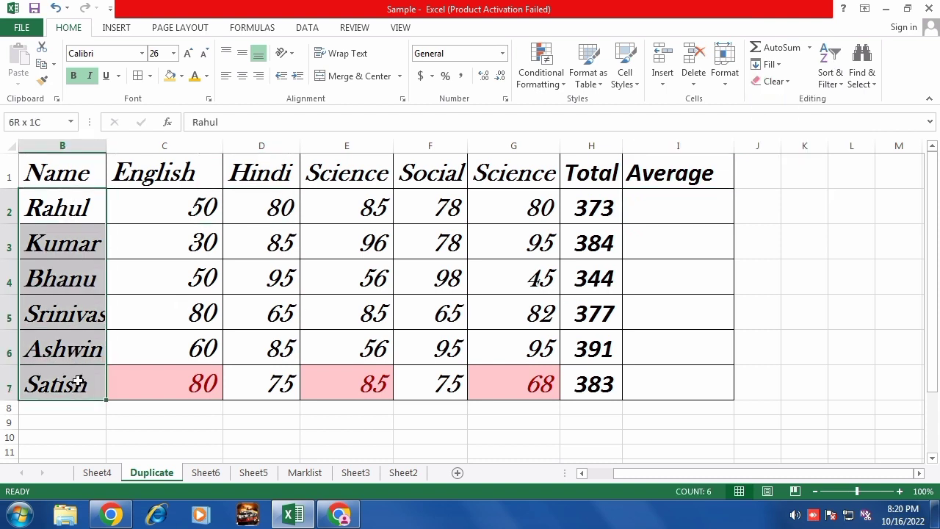
{"action": "left_click", "coordinate": [842, 86]}
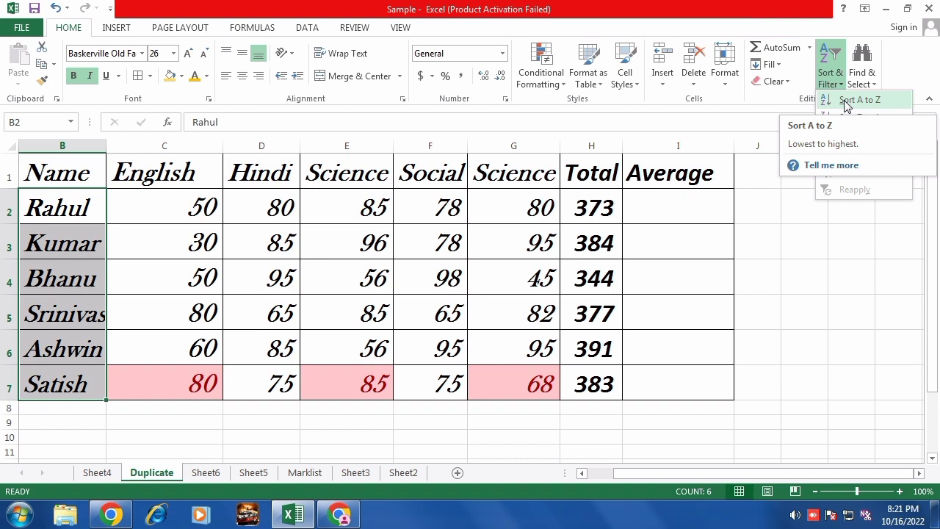
{"action": "left_click", "coordinate": [846, 103]}
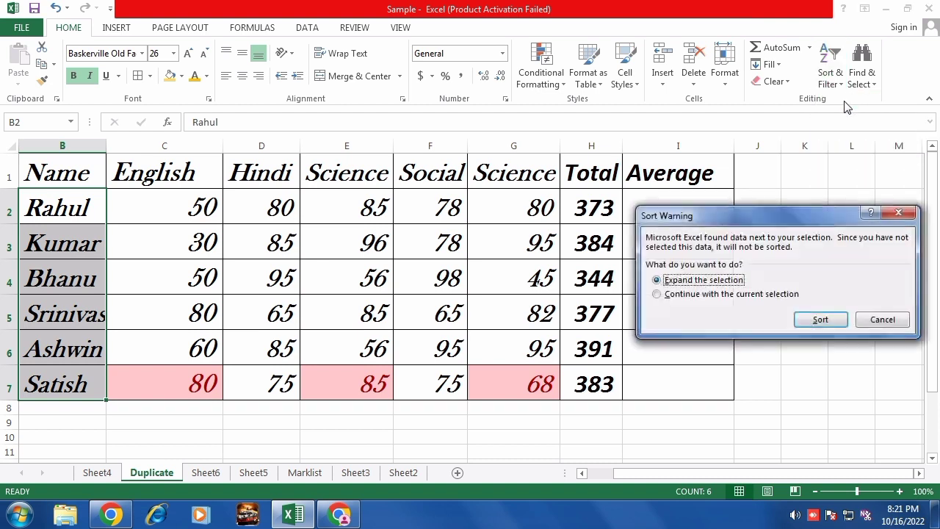
{"action": "left_click", "coordinate": [814, 320]}
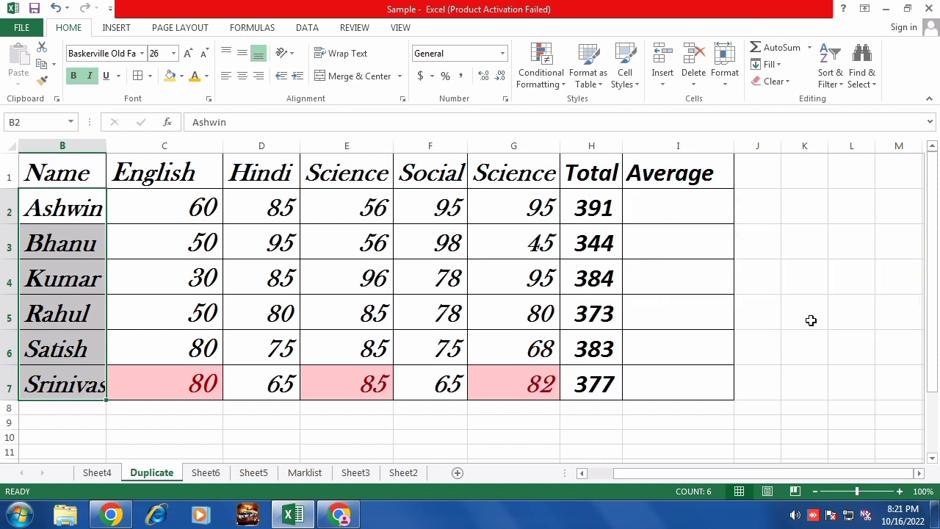
{"action": "left_click", "coordinate": [39, 210]}
{"action": "left_click", "coordinate": [46, 247]}
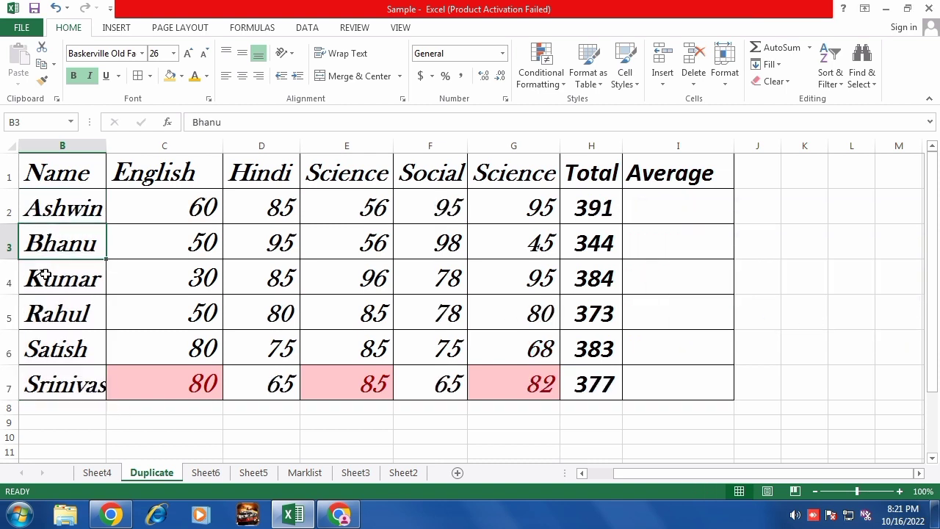
Step: Sort the names in B2:B7 from Z to A with the selection expanded, and undo both sorts
{"action": "left_click_drag", "start_coordinate": [73, 203], "coordinate": [71, 372]}
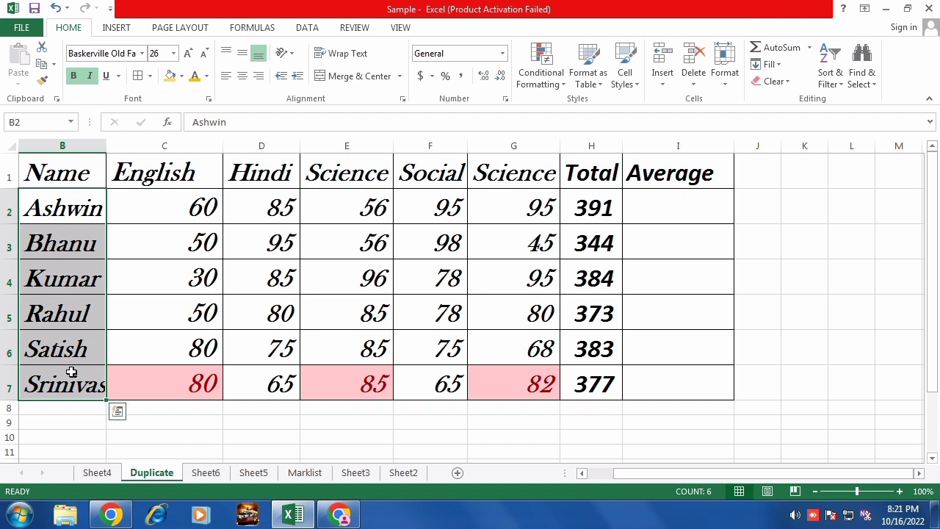
{"action": "left_click", "coordinate": [841, 81]}
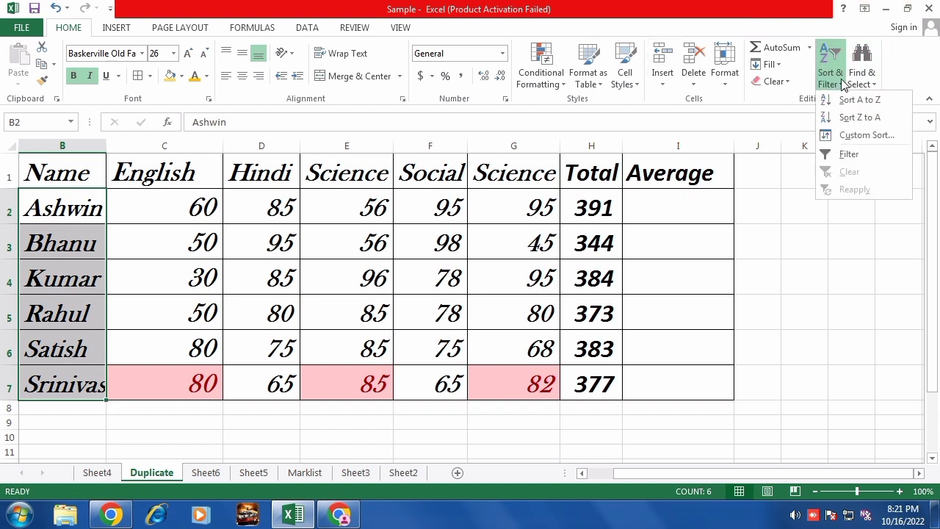
{"action": "left_click", "coordinate": [861, 119]}
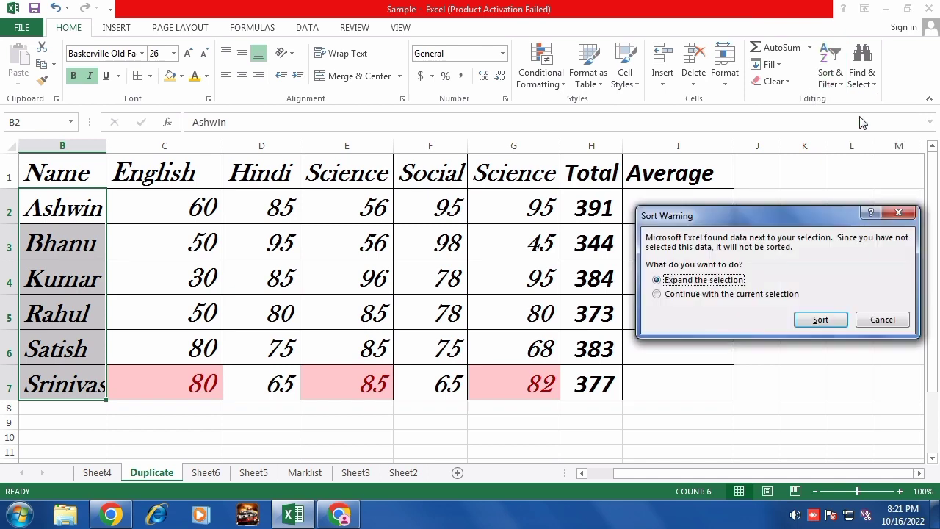
{"action": "left_click", "coordinate": [820, 321]}
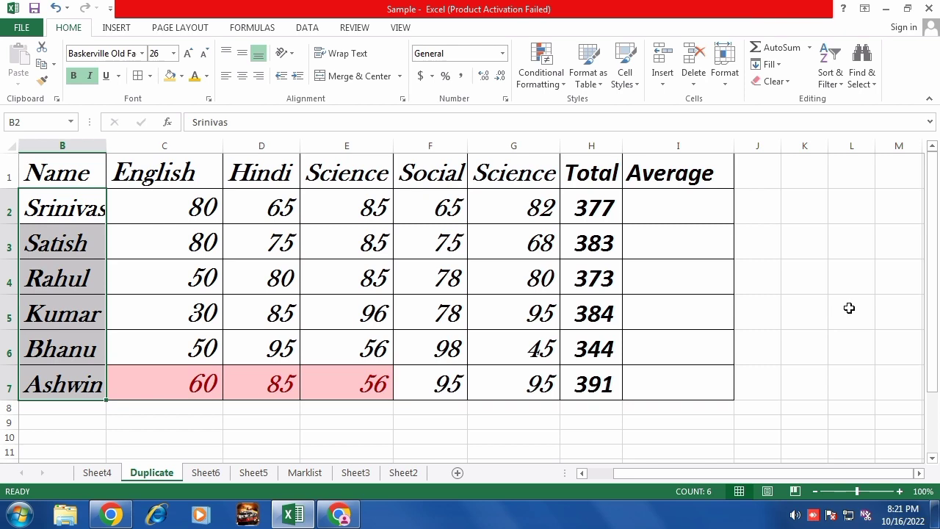
{"action": "key", "text": "ctrl+z"}
{"action": "key", "text": "ctrl+z"}
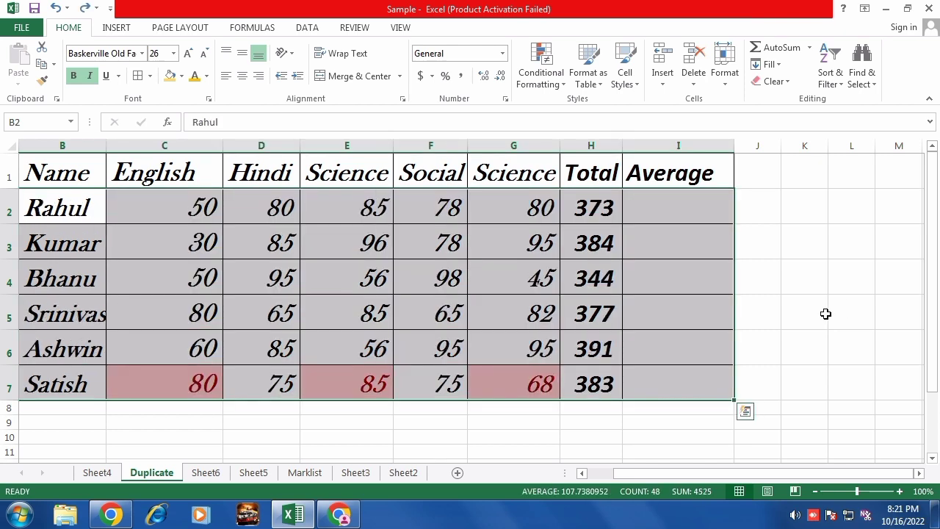
{"action": "left_click", "coordinate": [419, 247]}
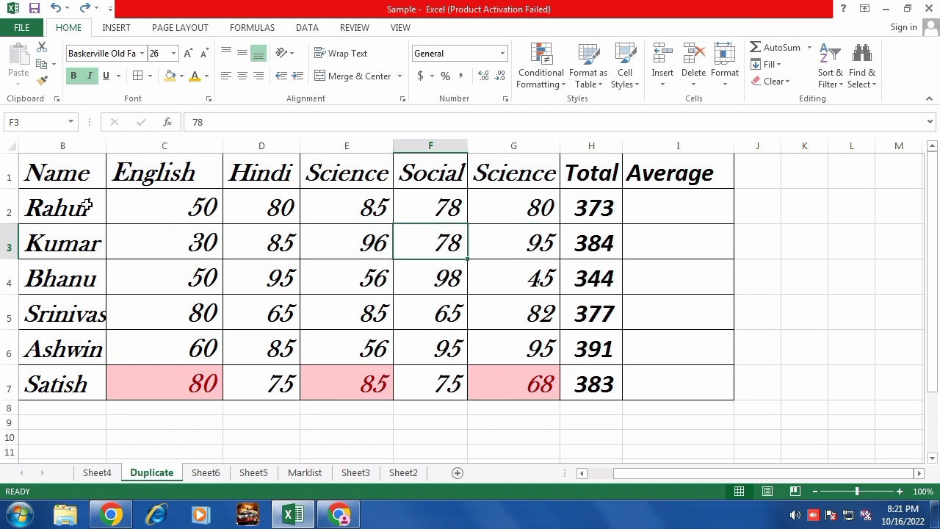
Step: Turn on a filter for the student names in B2:B7
{"action": "left_click_drag", "start_coordinate": [86, 207], "coordinate": [57, 382]}
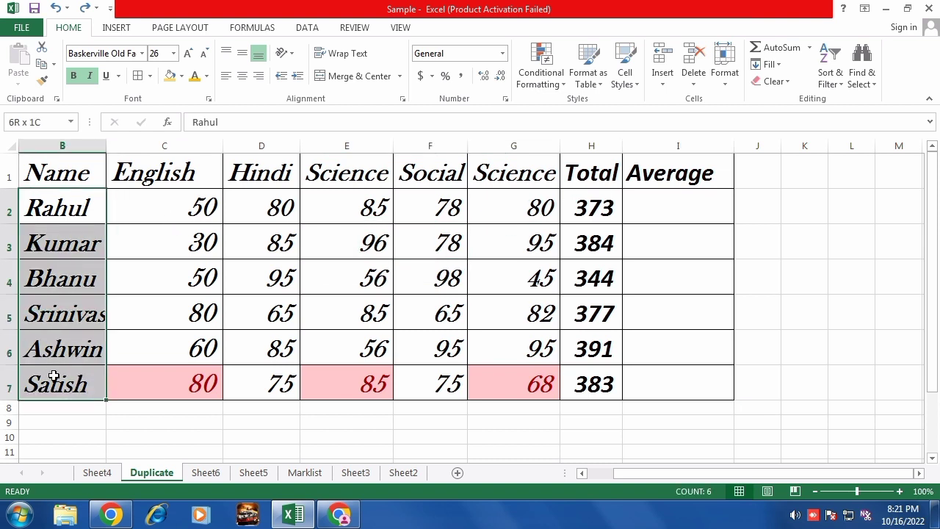
{"action": "left_click", "coordinate": [841, 83]}
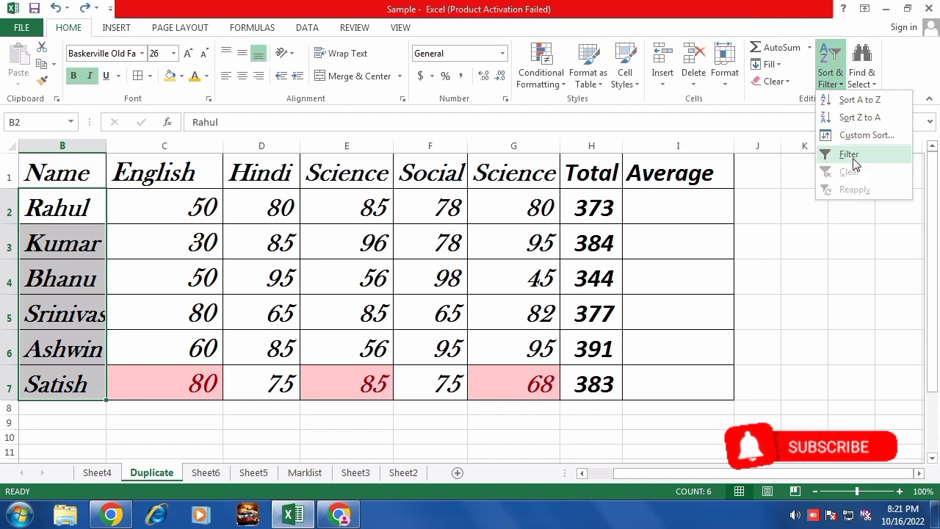
{"action": "left_click", "coordinate": [839, 155]}
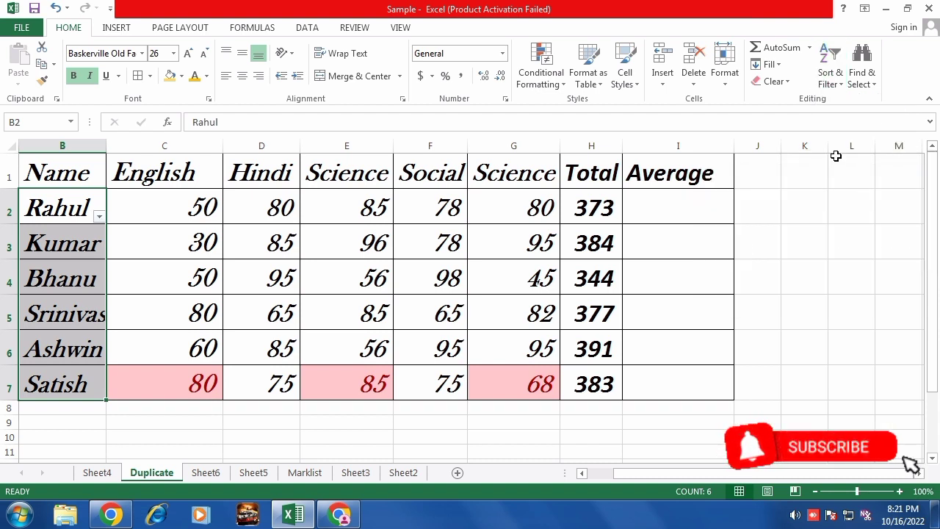
Step: Remove the filter from the name cells and apply a filter to the header cells B1:I1
{"action": "left_click", "coordinate": [86, 173]}
{"action": "left_click_drag", "start_coordinate": [86, 173], "coordinate": [698, 162]}
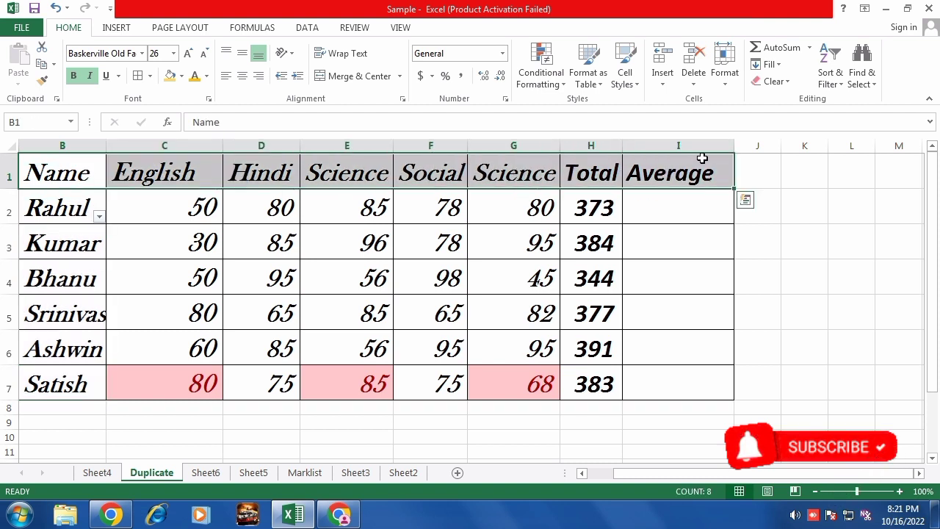
{"action": "left_click", "coordinate": [829, 73]}
{"action": "left_click", "coordinate": [840, 151]}
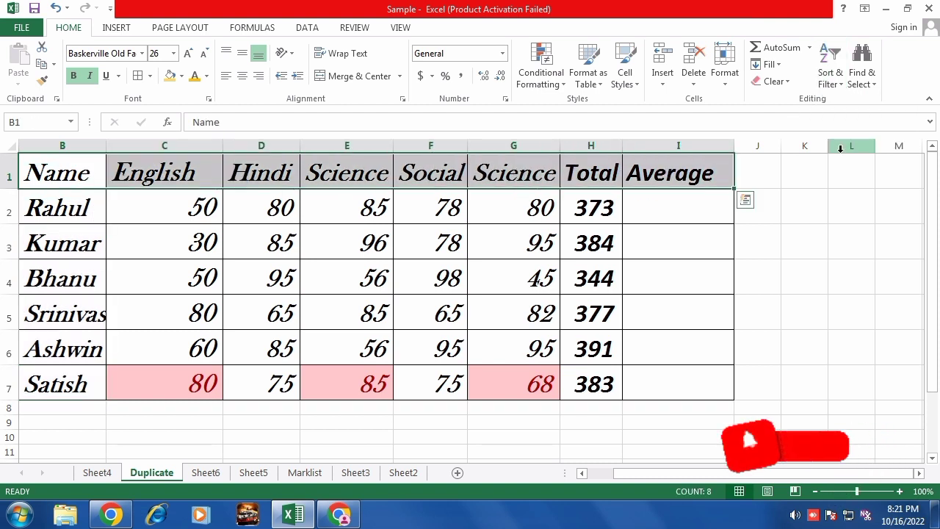
{"action": "left_click", "coordinate": [831, 73]}
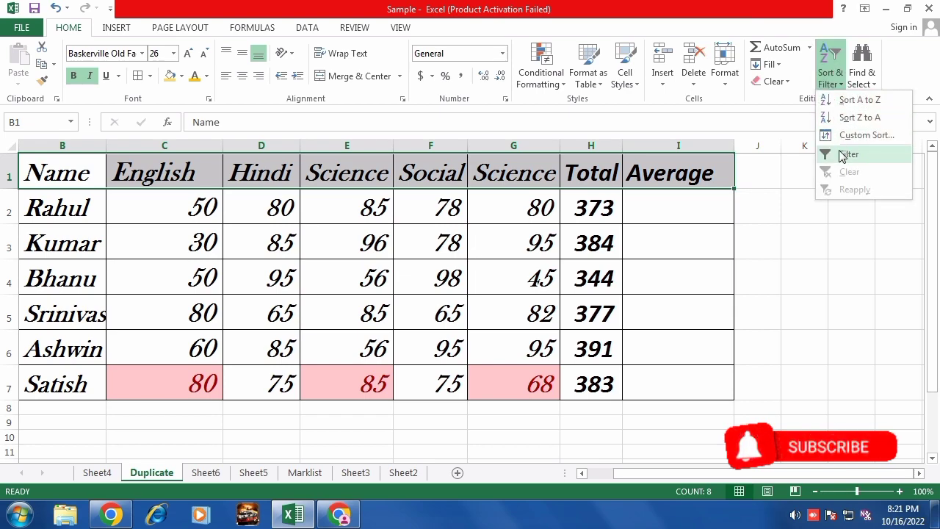